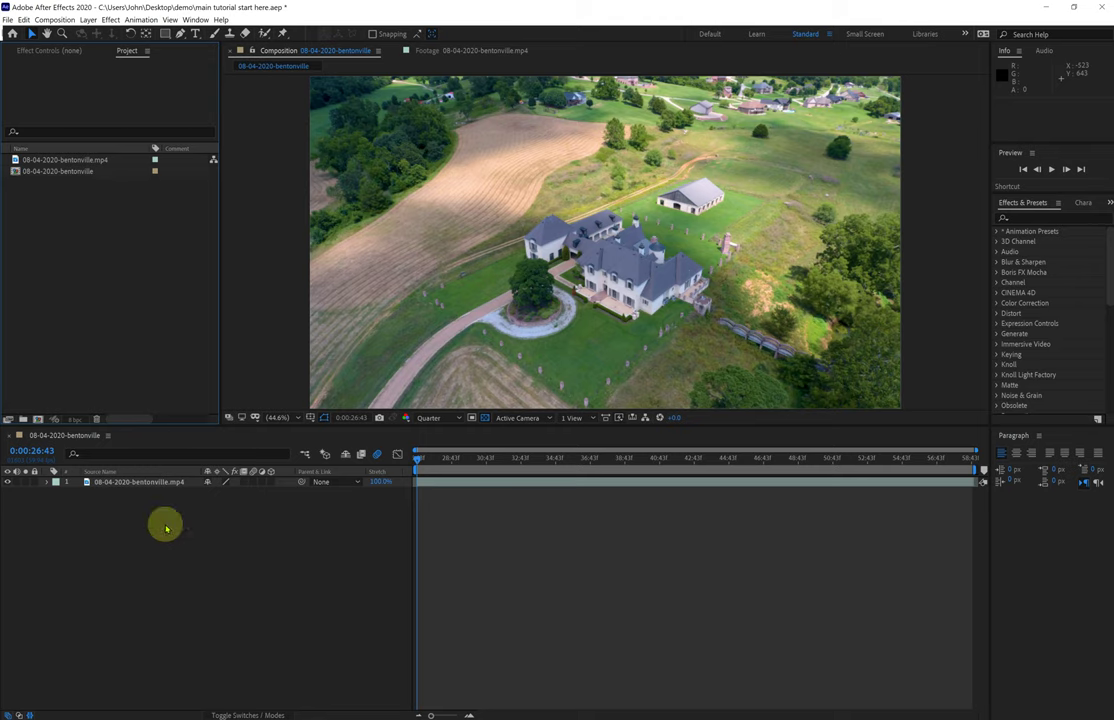
- Duplicate the 08-04-2020-bentonville.mp4 layer and lock the lower copy
mouse_move(418, 457)
mouse_down()
mouse_move(944, 462)
mouse_move(418, 458)
mouse_up()
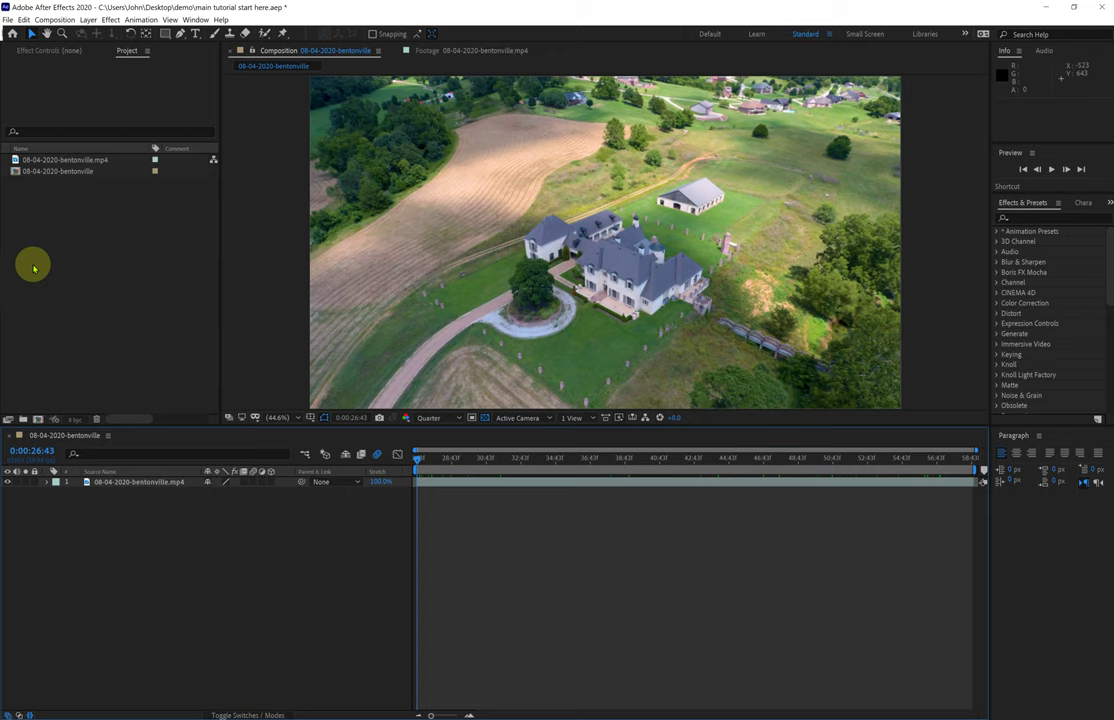
click(163, 483)
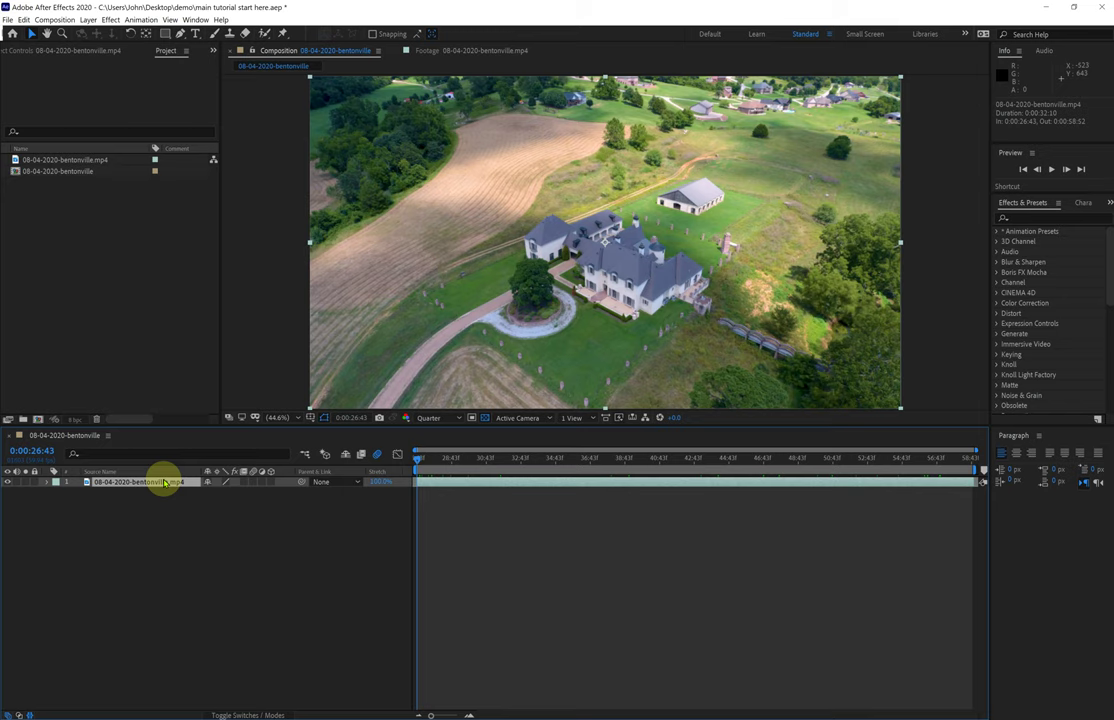
key(ctrl+d)
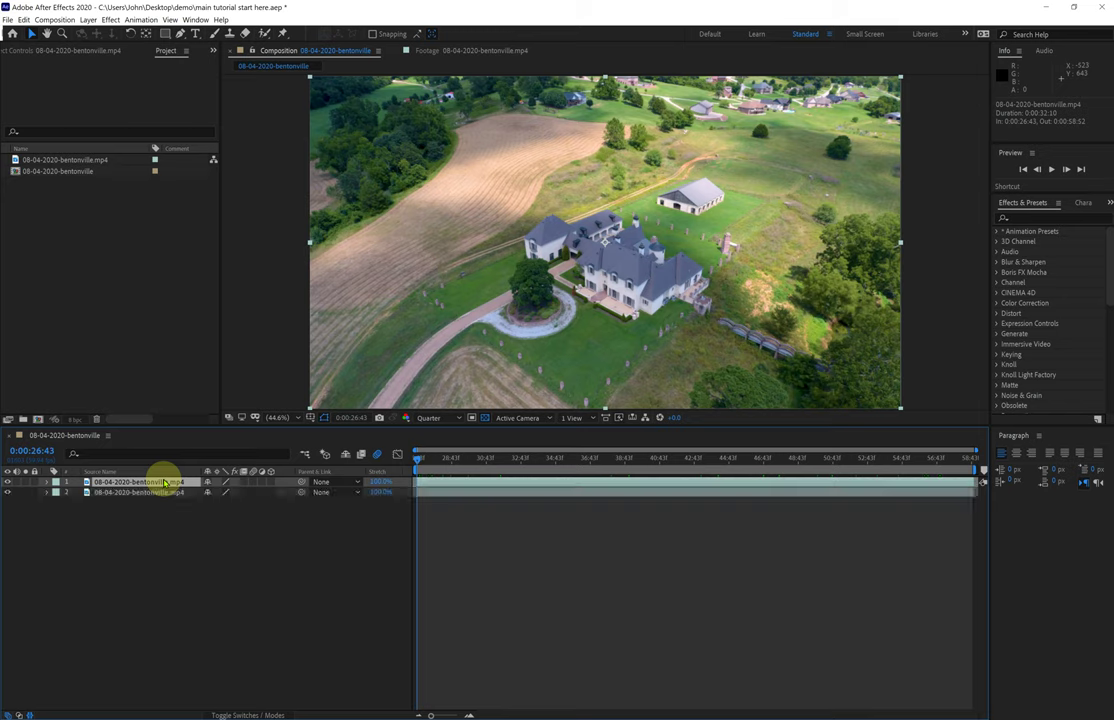
click(34, 492)
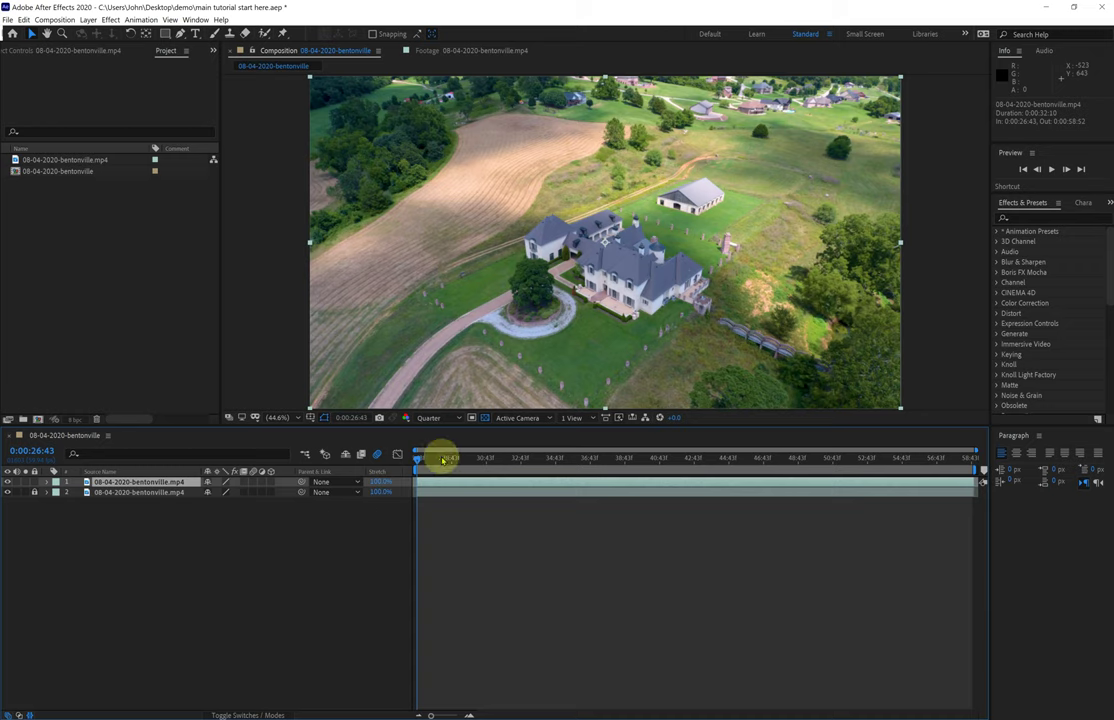
- Move the current time to 0:00:30:45 and set the composition preview resolution to Full
drag(419, 459, 489, 460)
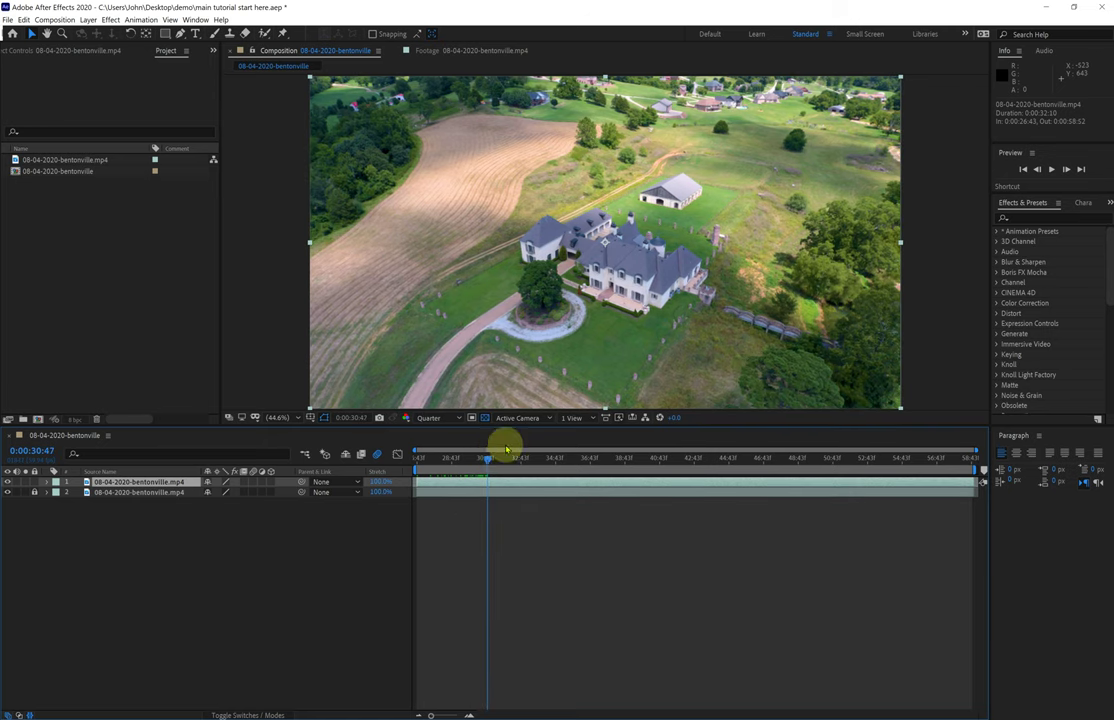
drag(486, 461, 485, 462)
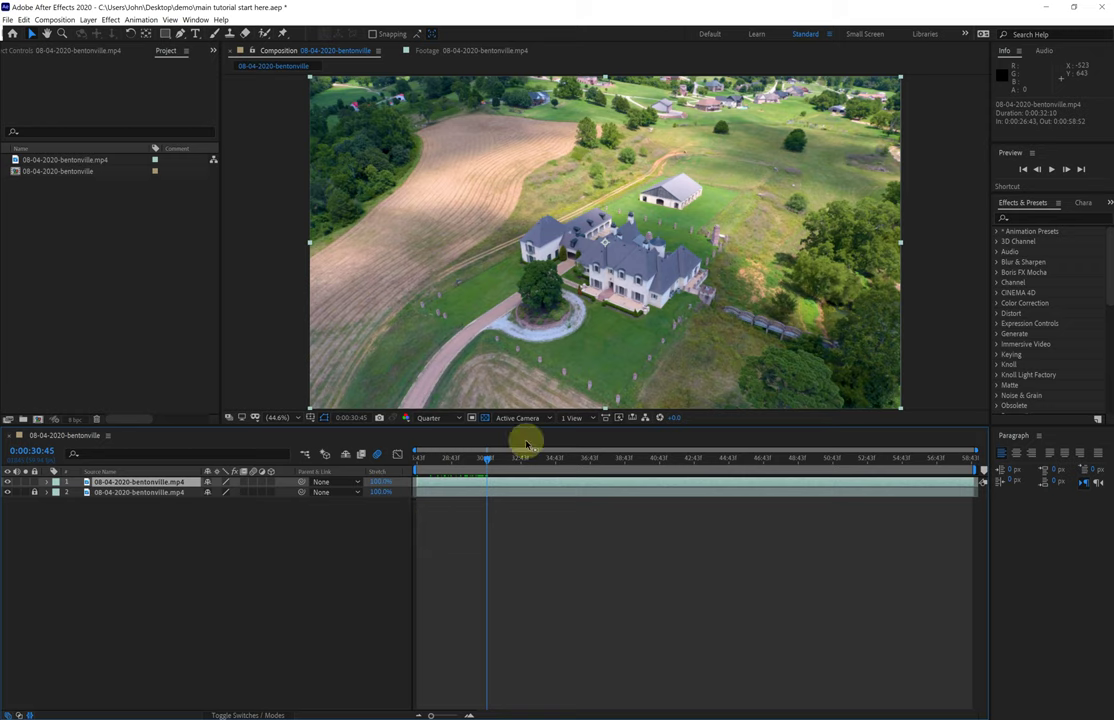
click(452, 420)
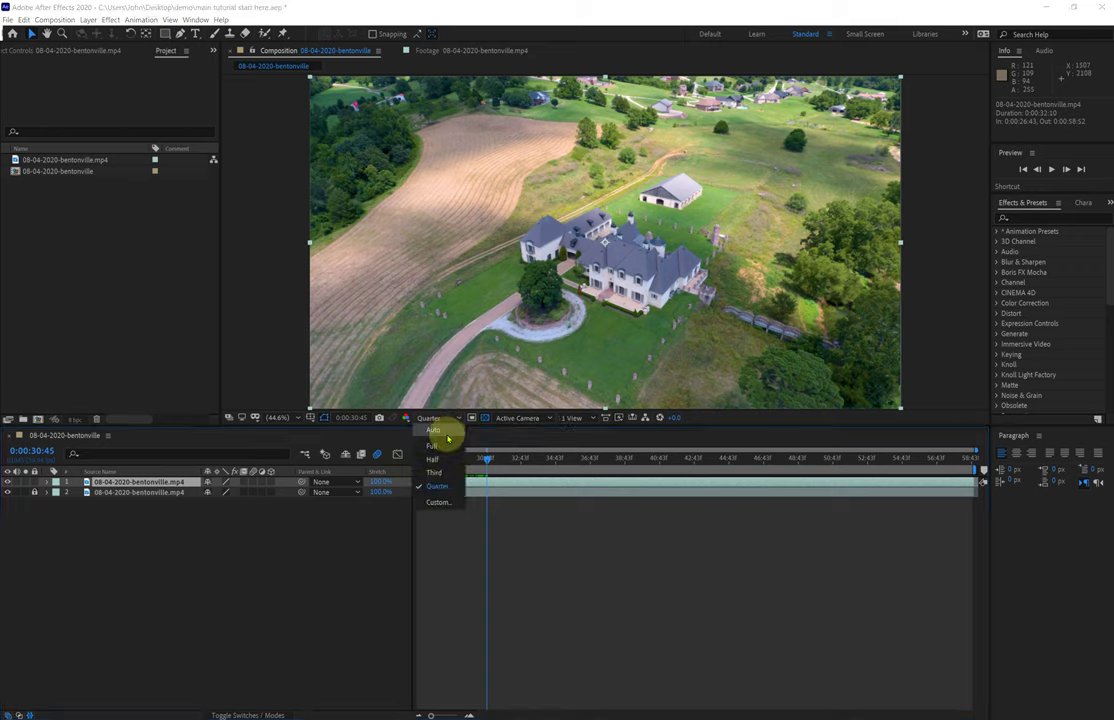
click(436, 446)
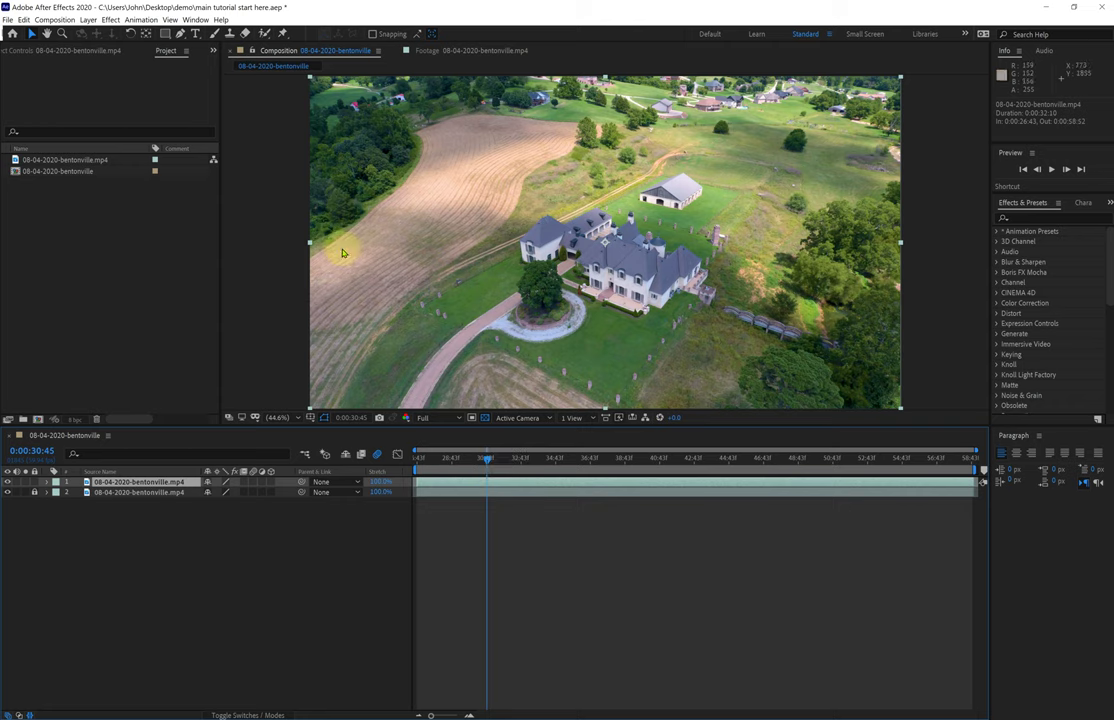
- Apply the Boris FX Mocha AE effect to the upper footage layer and launch Mocha
click(88, 51)
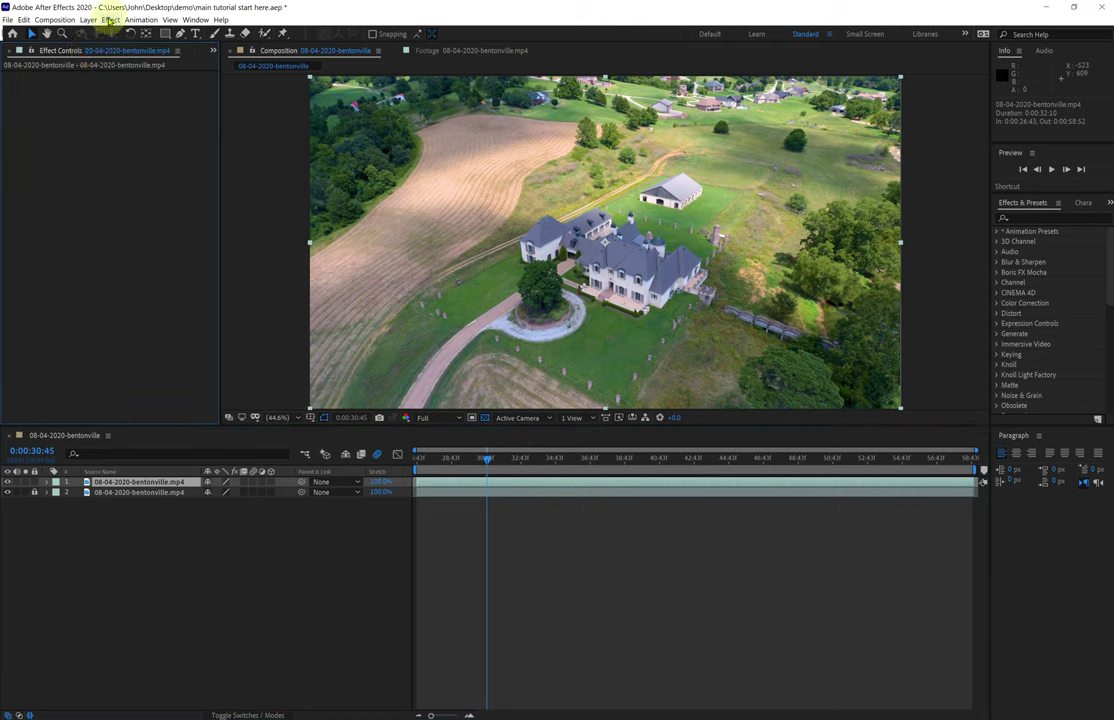
click(108, 20)
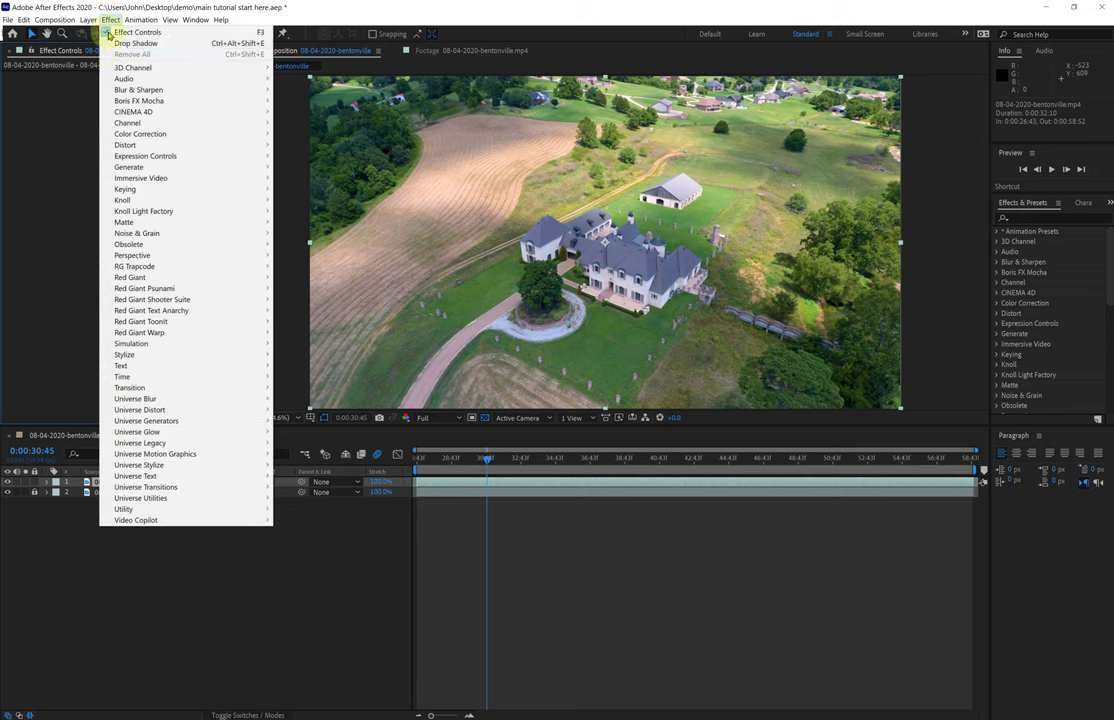
mouse_move(113, 106)
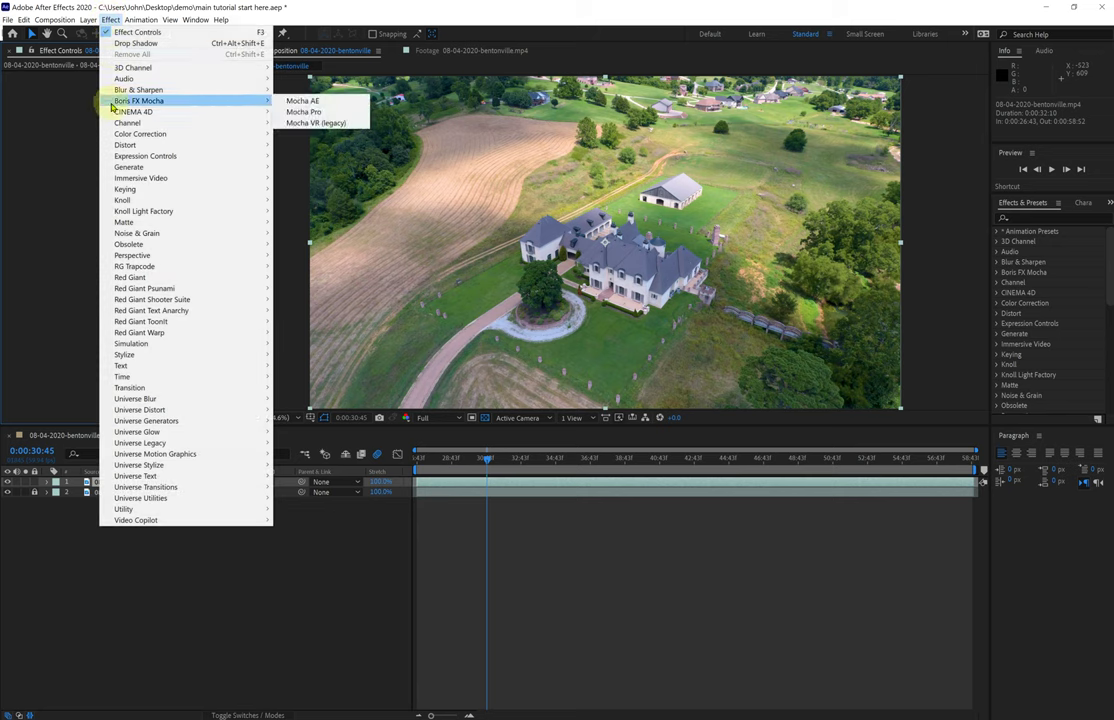
click(313, 104)
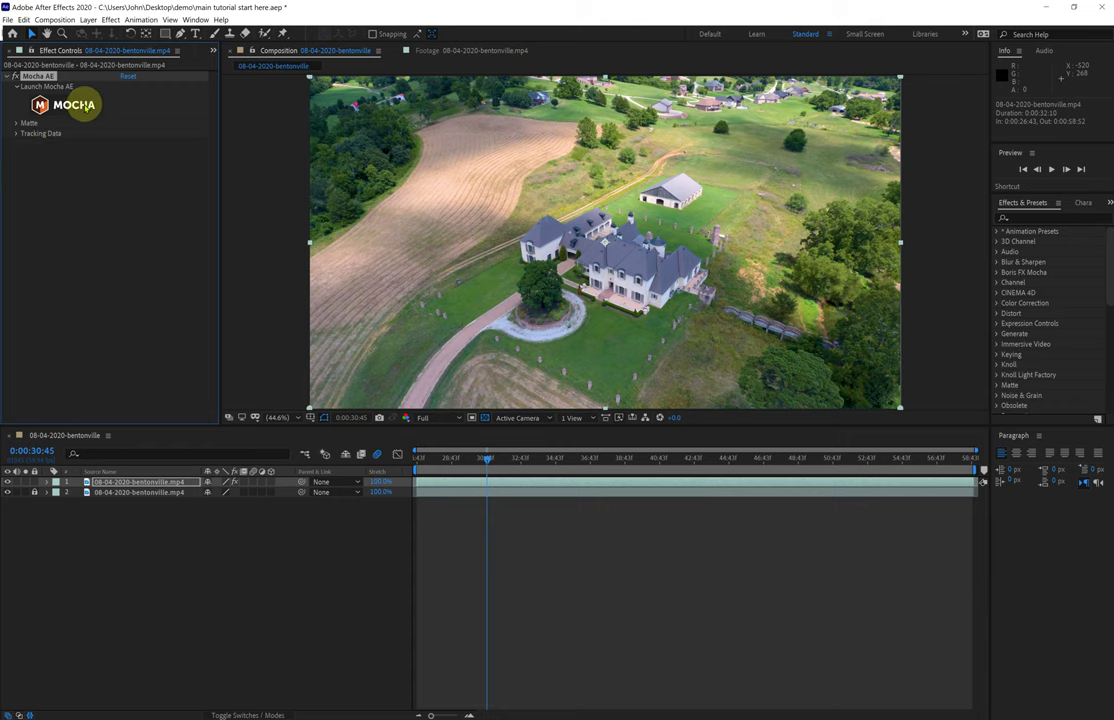
click(78, 105)
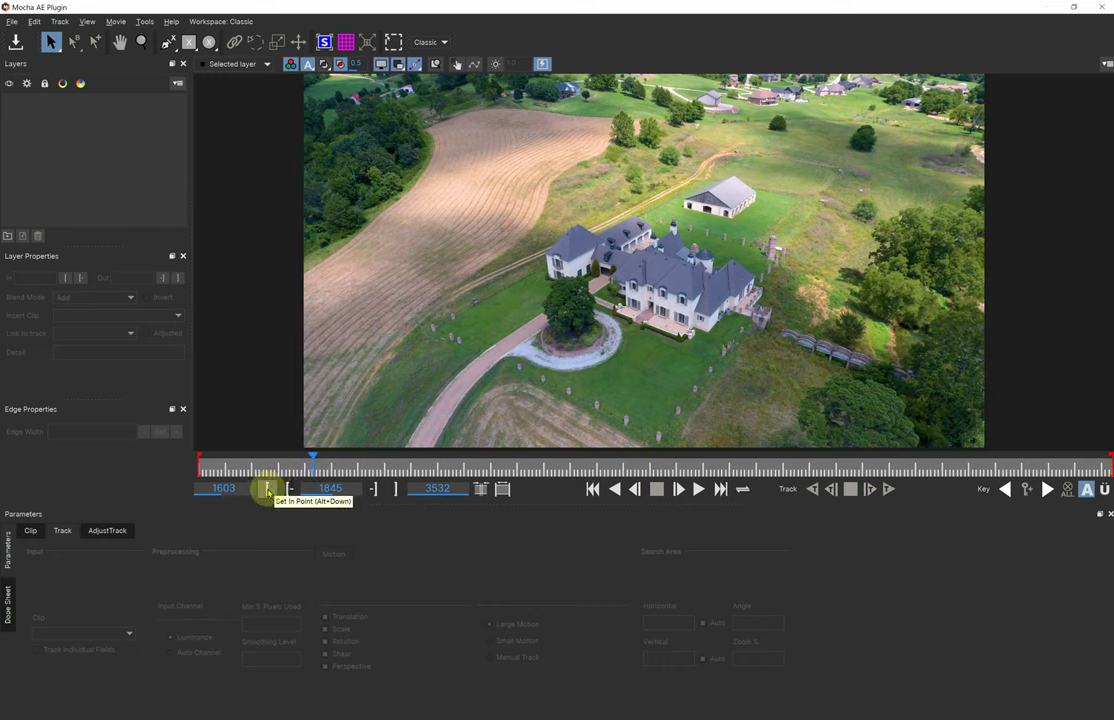
- Set the in point to frame 1845 and the out point to frame 2958, and go to frame 2417 between them
click(267, 489)
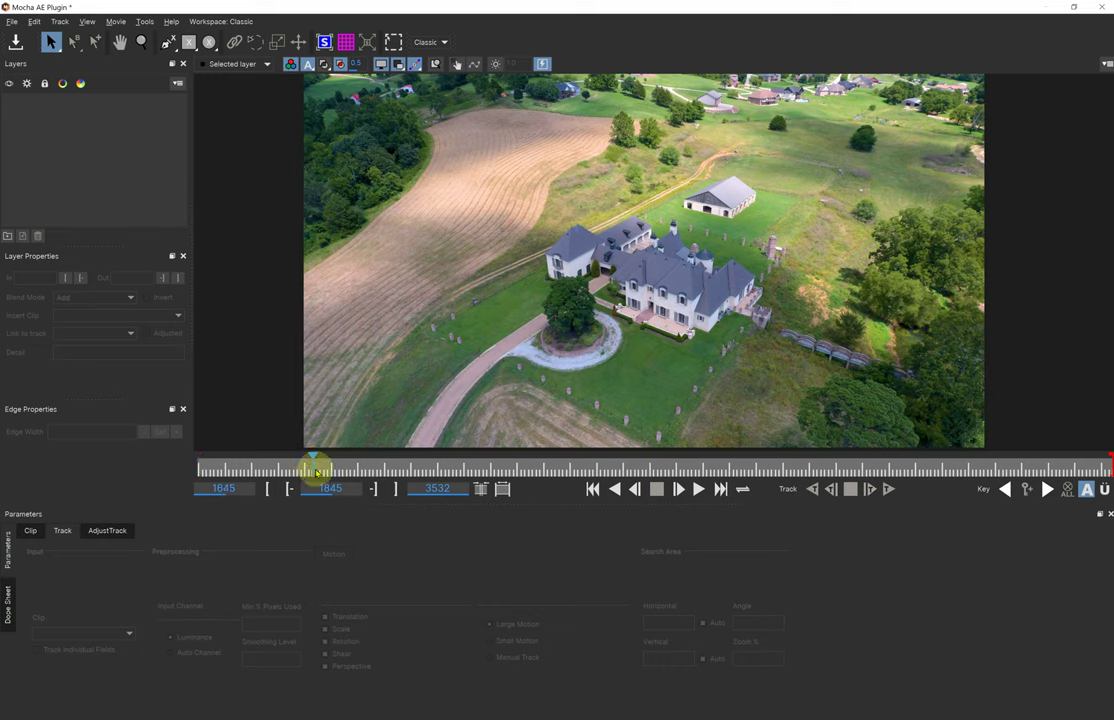
drag(323, 463, 820, 465)
drag(829, 464, 841, 462)
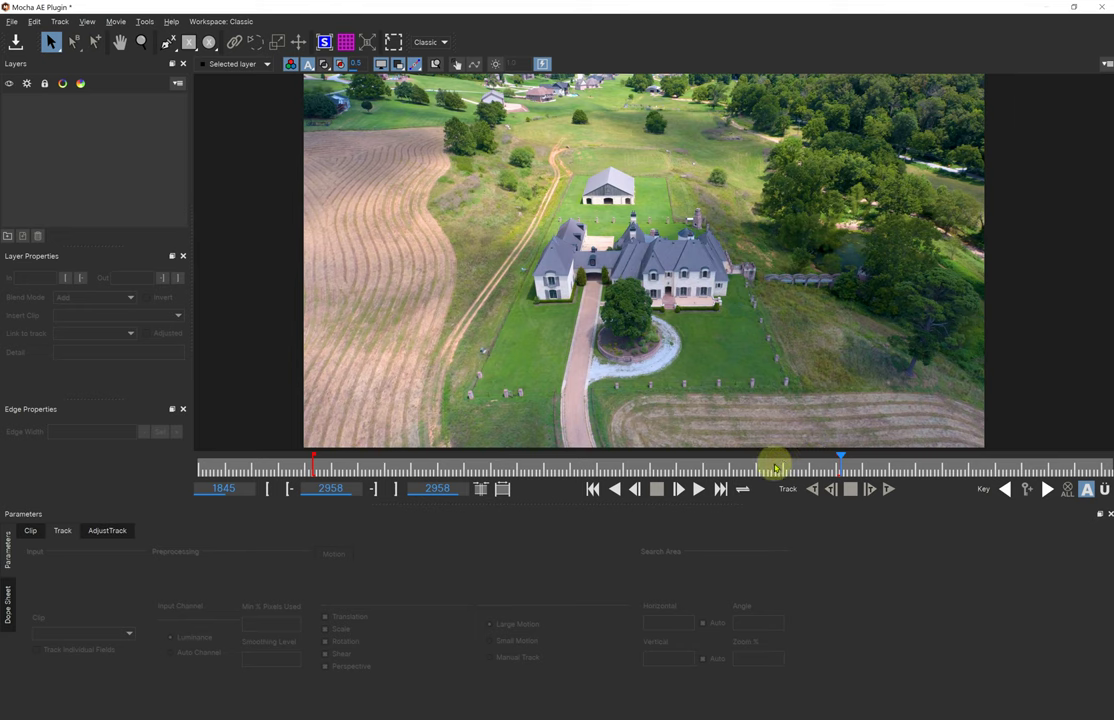
mouse_move(587, 463)
mouse_down()
mouse_move(560, 465)
mouse_move(588, 463)
mouse_move(580, 468)
mouse_up()
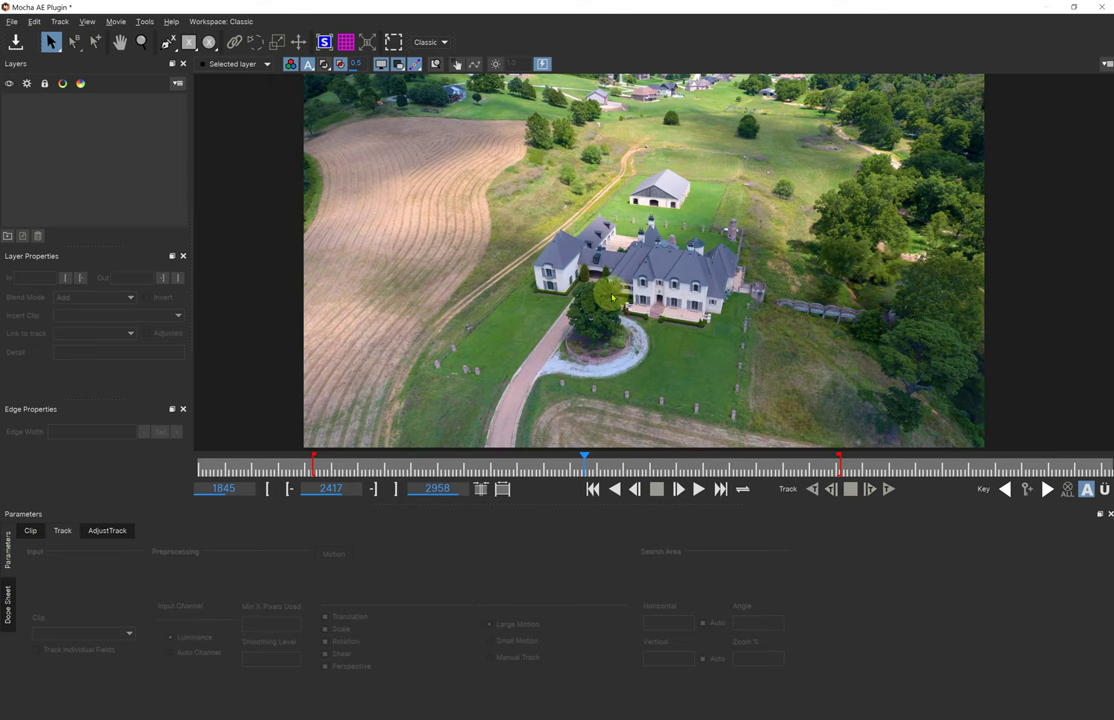
key(z)
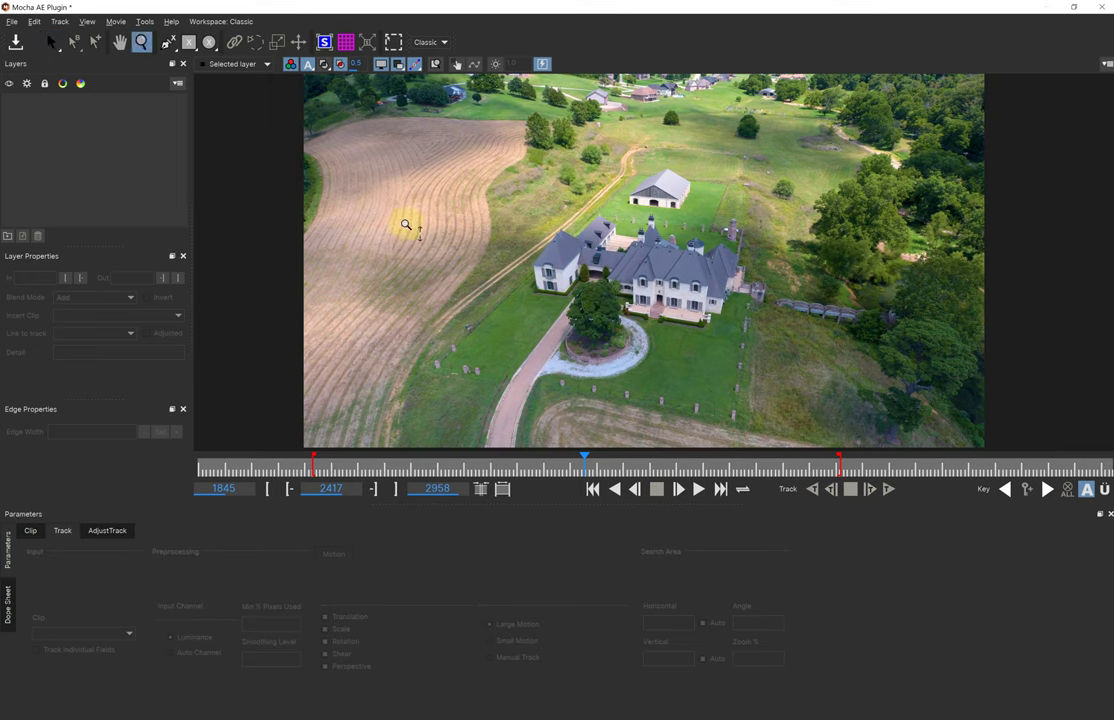
click(595, 320)
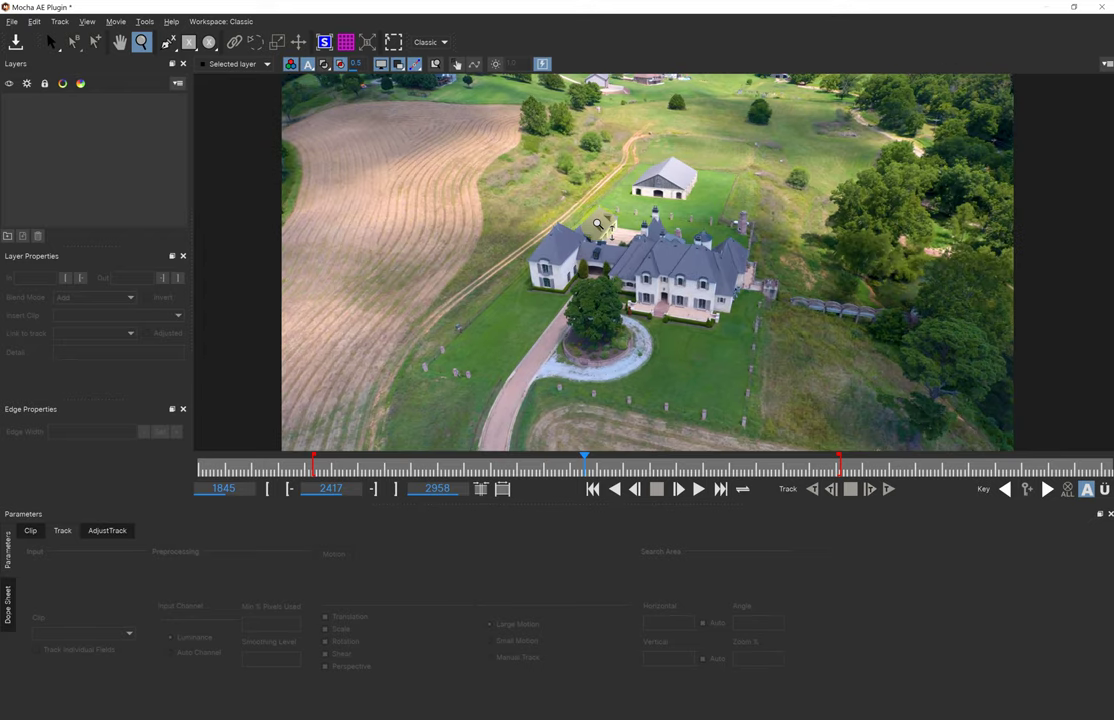
drag(598, 165, 594, 338)
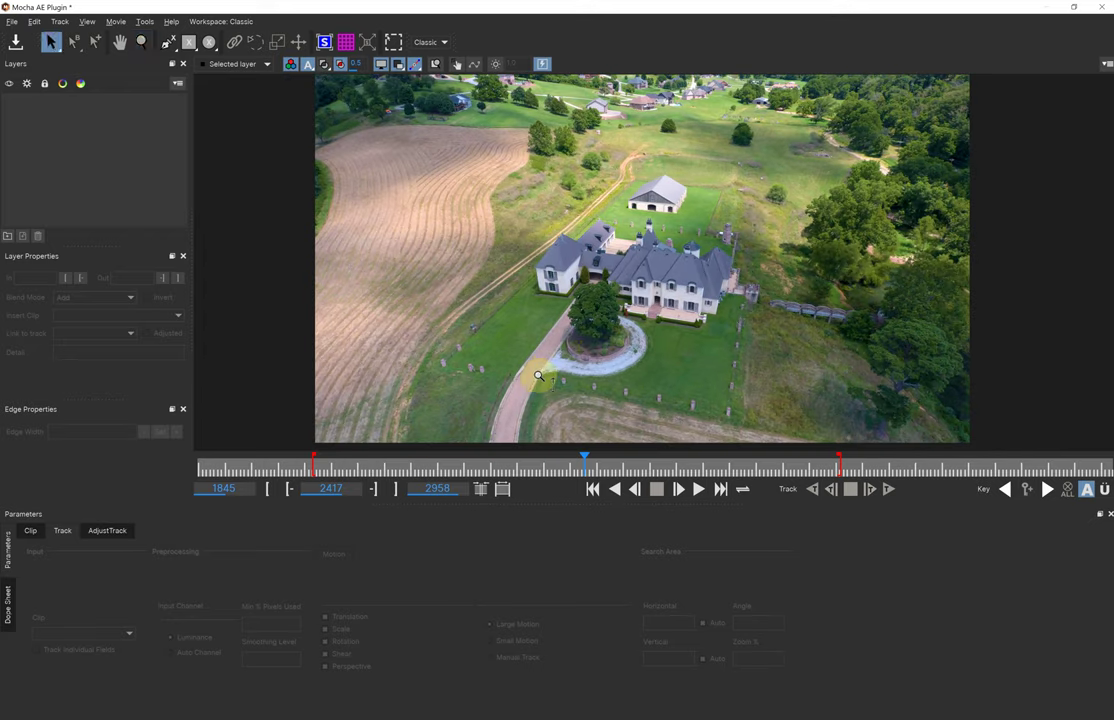
click(546, 189)
ctrl+click(535, 316)
ctrl+click(530, 323)
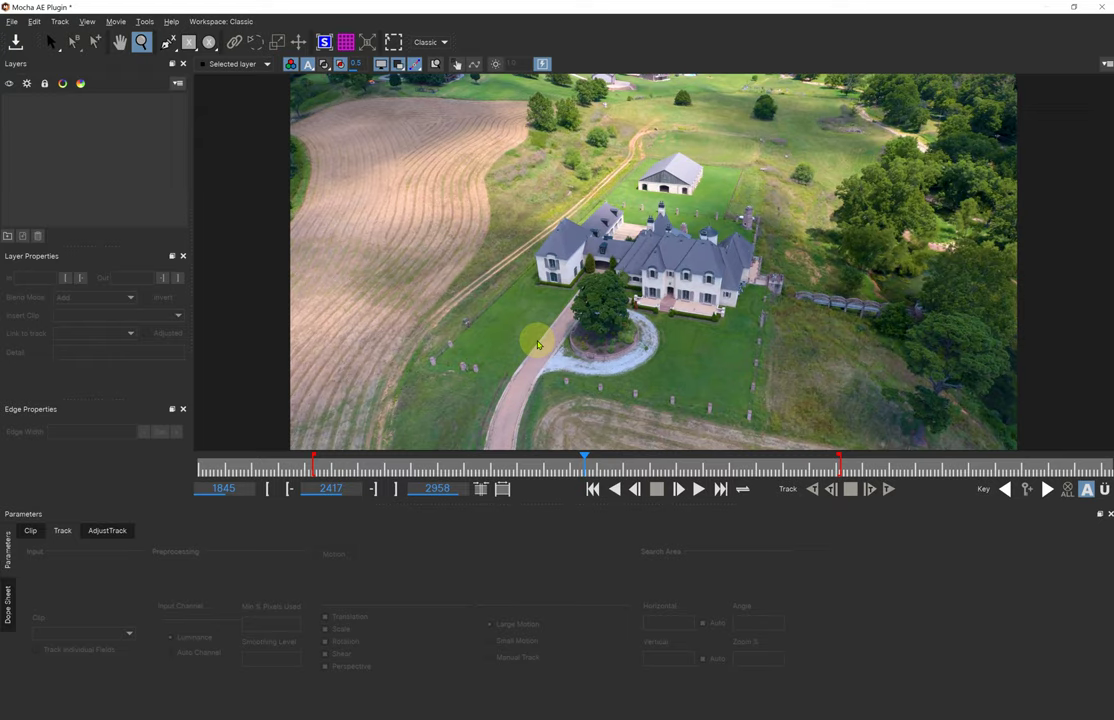
key(q)
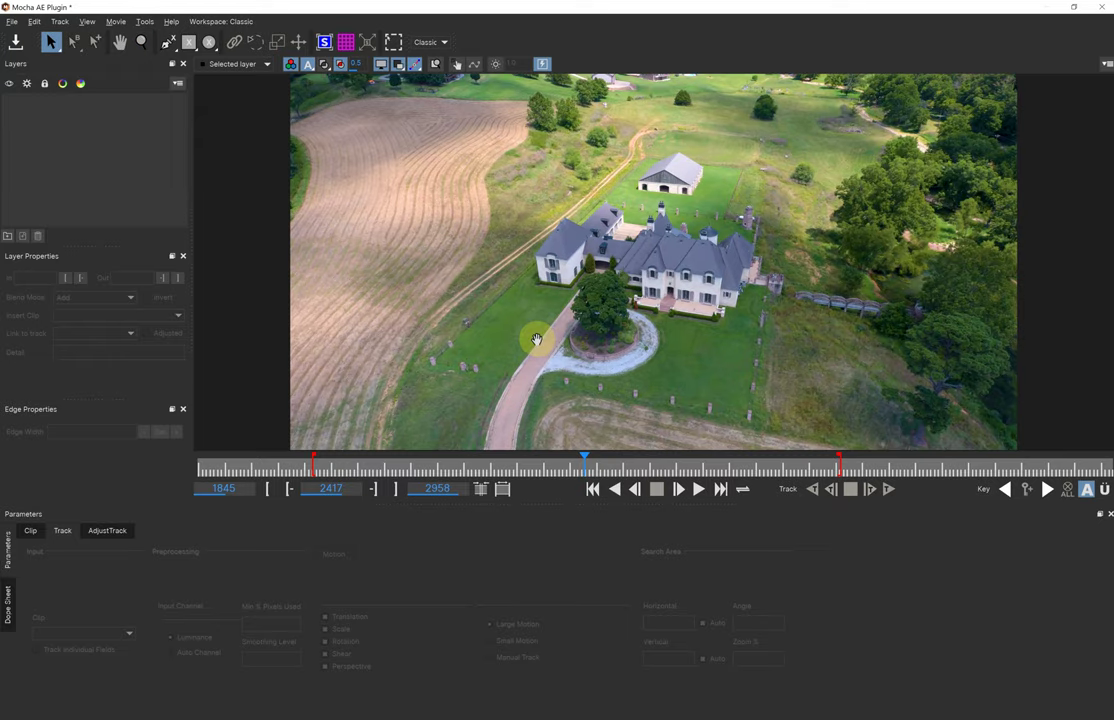
key(x)
drag(670, 190, 617, 231)
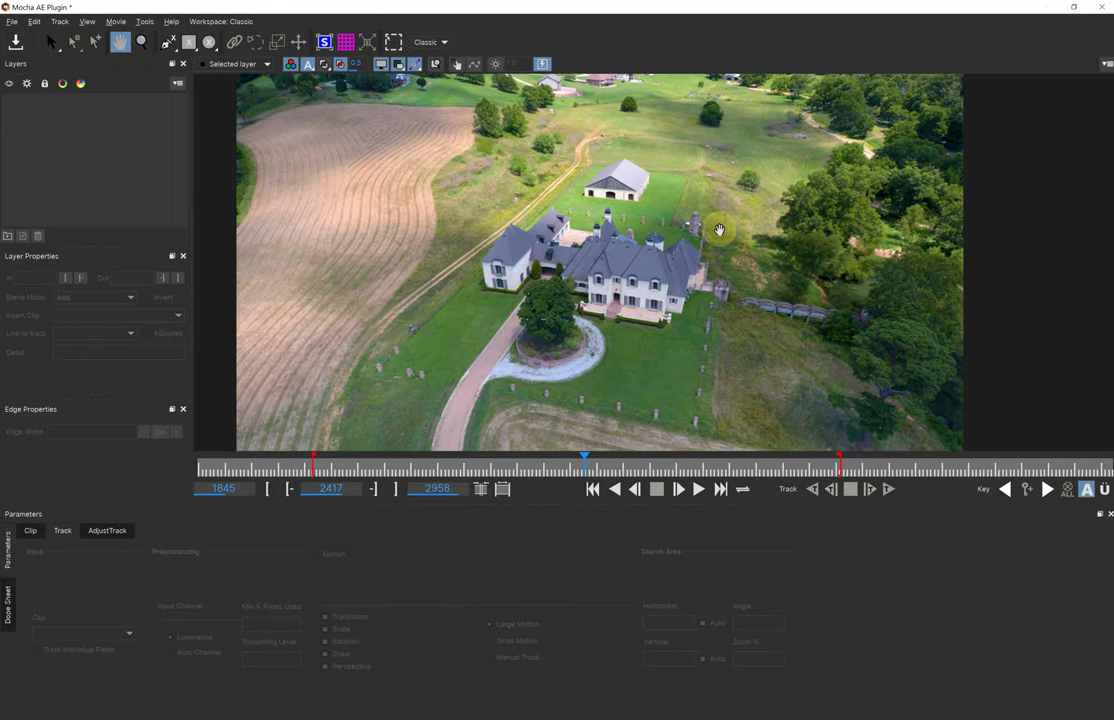
drag(719, 230, 734, 236)
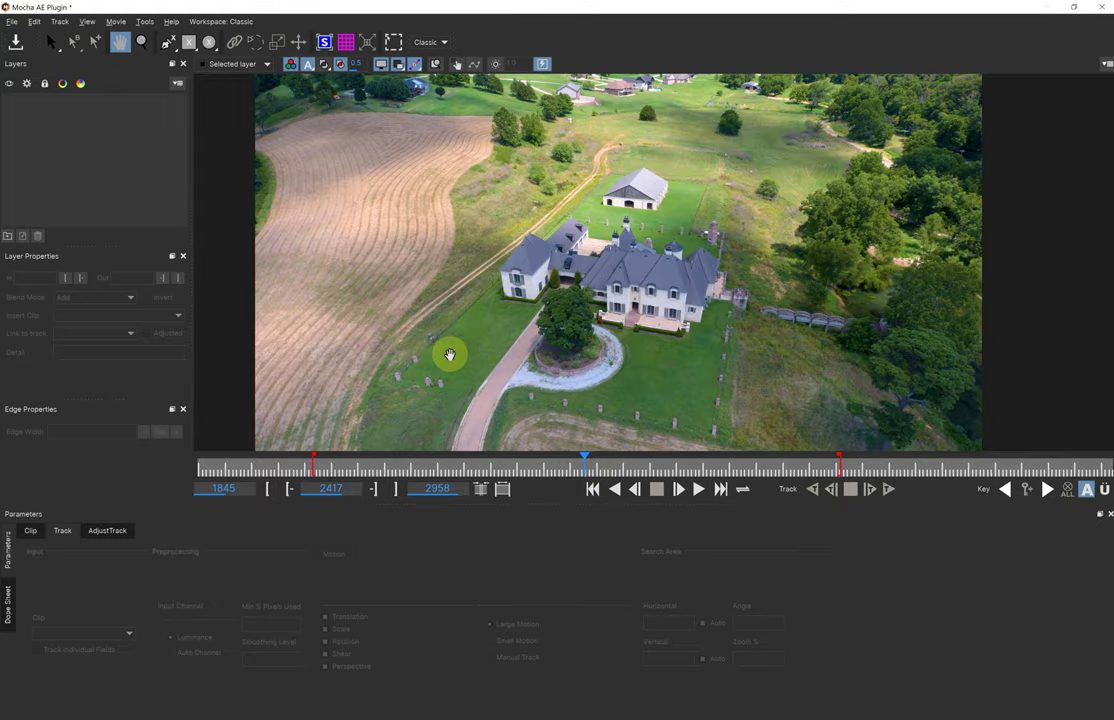
mouse_move(451, 353)
mouse_down()
mouse_move(632, 316)
mouse_move(398, 341)
mouse_move(438, 368)
mouse_move(443, 351)
mouse_up()
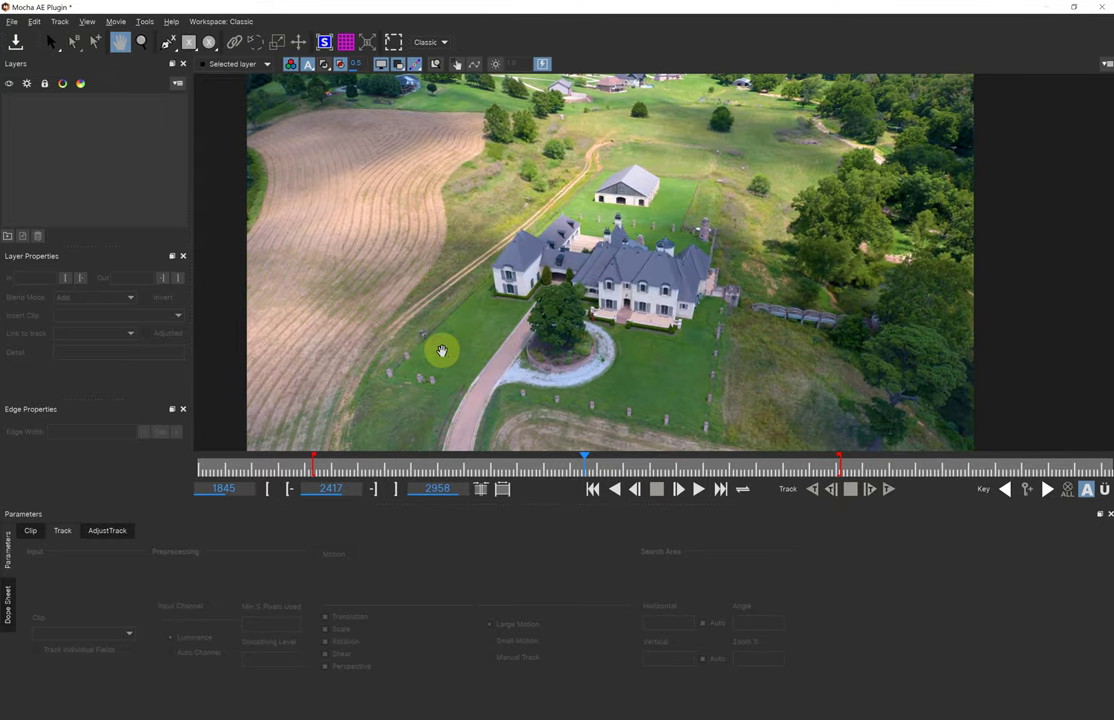
key(s)
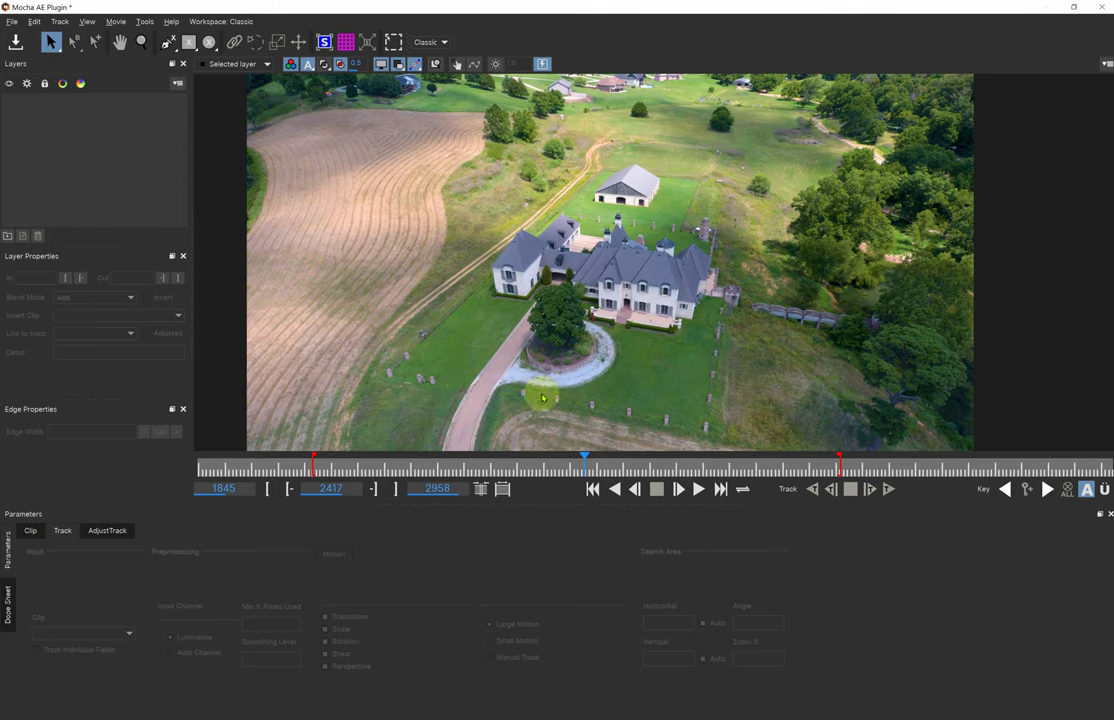
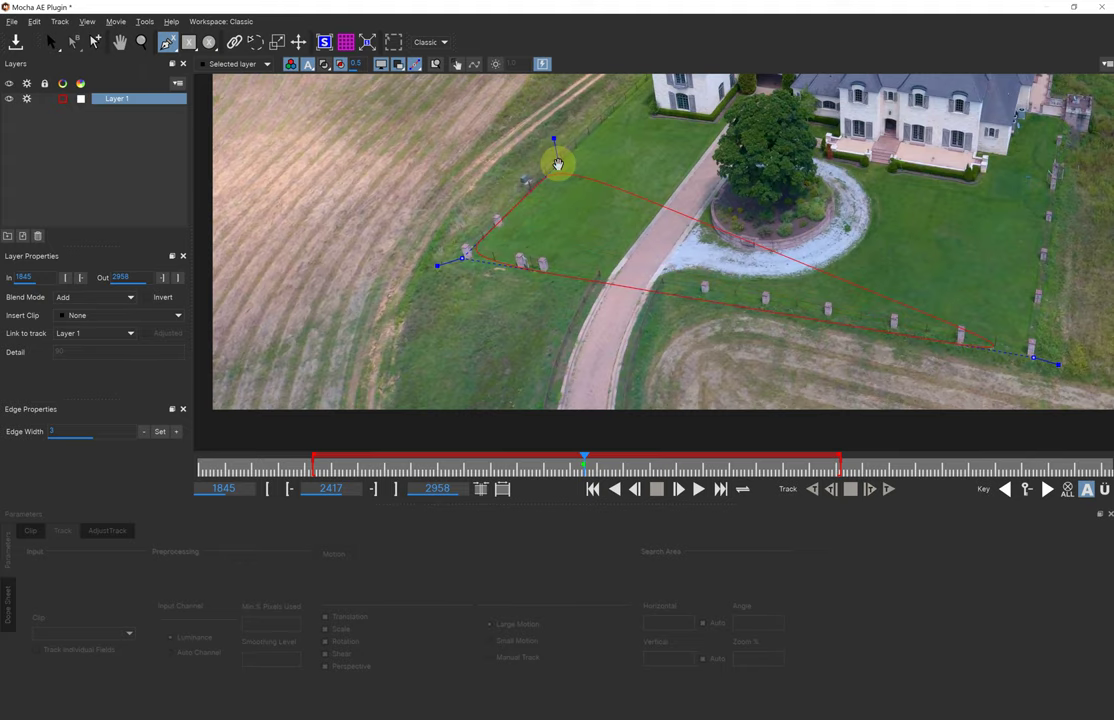
- Extend the Layer 1 spline along the fence line, adding points beside the house's end wing and behind the garage wing
drag(557, 166, 455, 310)
click(536, 229)
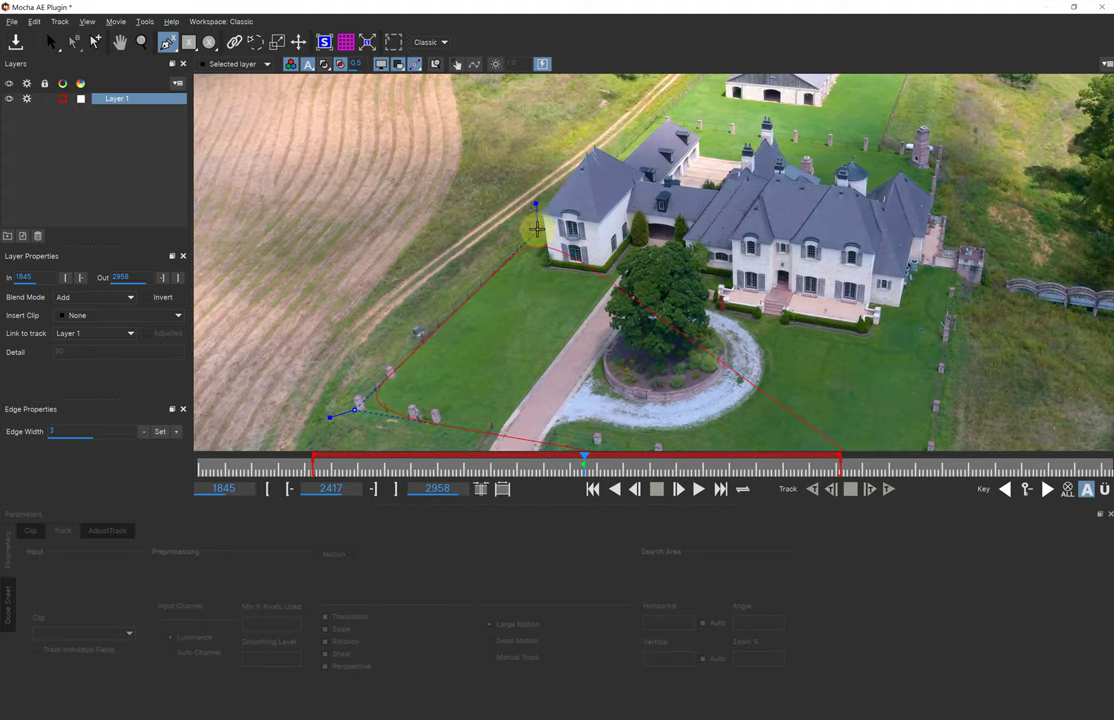
drag(535, 233, 528, 243)
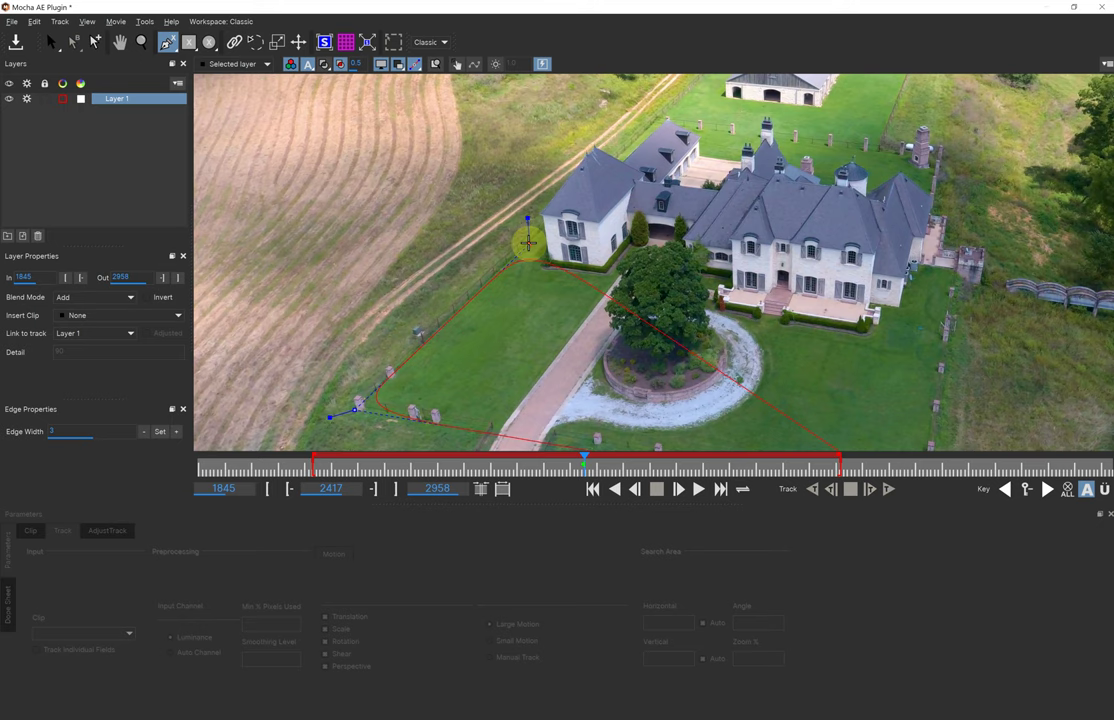
key(z)
mouse_move(528, 245)
mouse_down()
mouse_move(578, 108)
mouse_move(494, 257)
mouse_move(504, 266)
mouse_move(516, 252)
mouse_up()
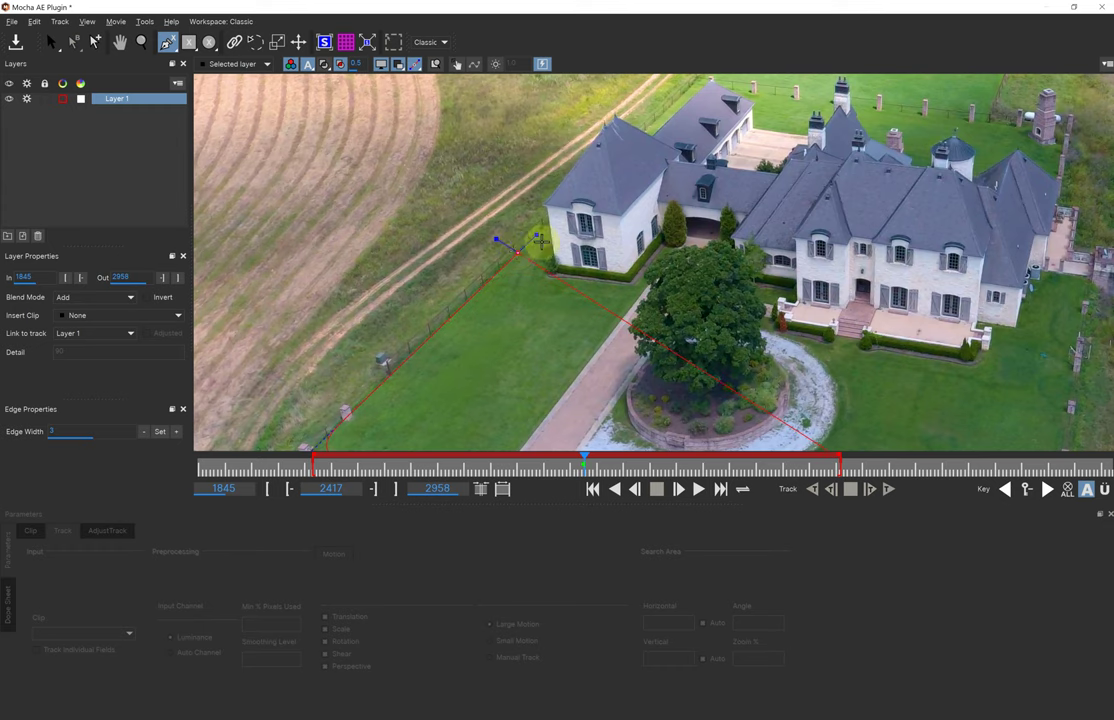
key(x)
drag(678, 186, 464, 445)
key(x)
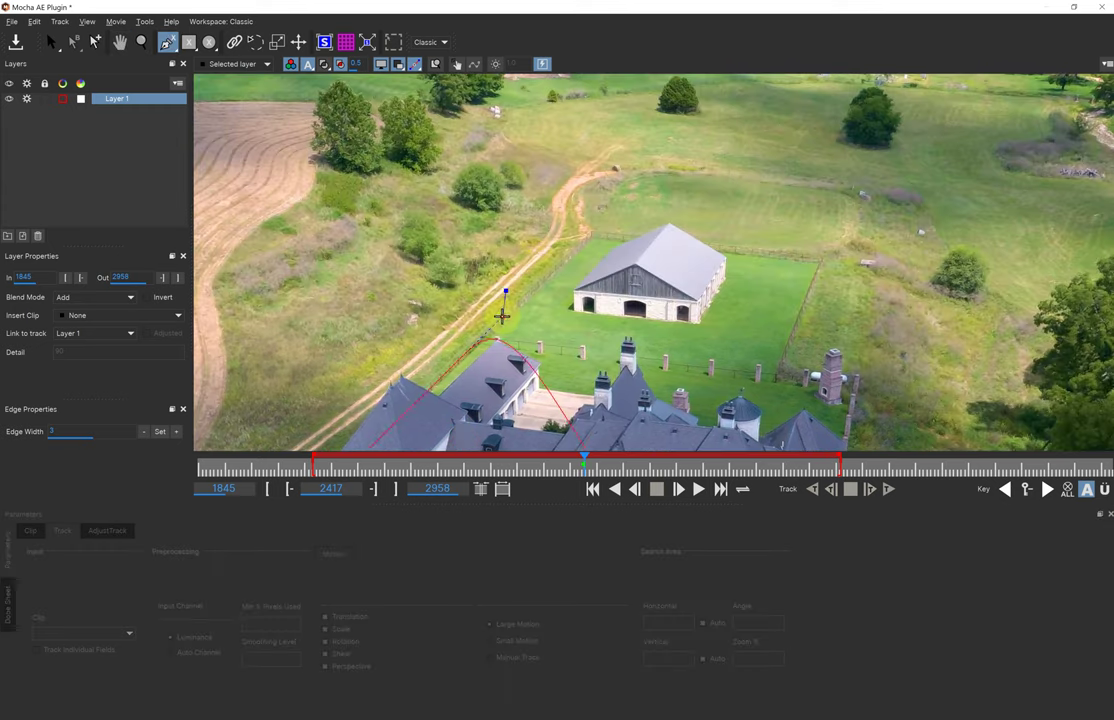
click(504, 322)
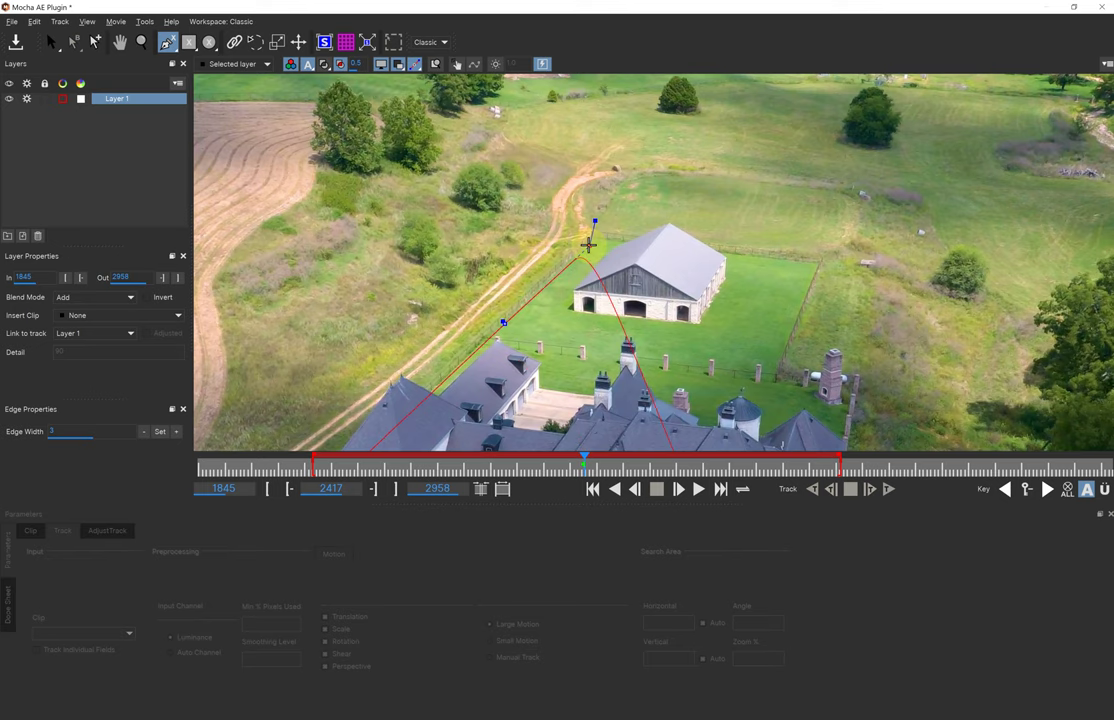
- Continue the Layer 1 spline around the barn yard, adding a point at each of the two rear fence corners
key(x)
drag(589, 246, 547, 349)
key(z)
drag(575, 282, 590, 317)
drag(532, 387, 625, 249)
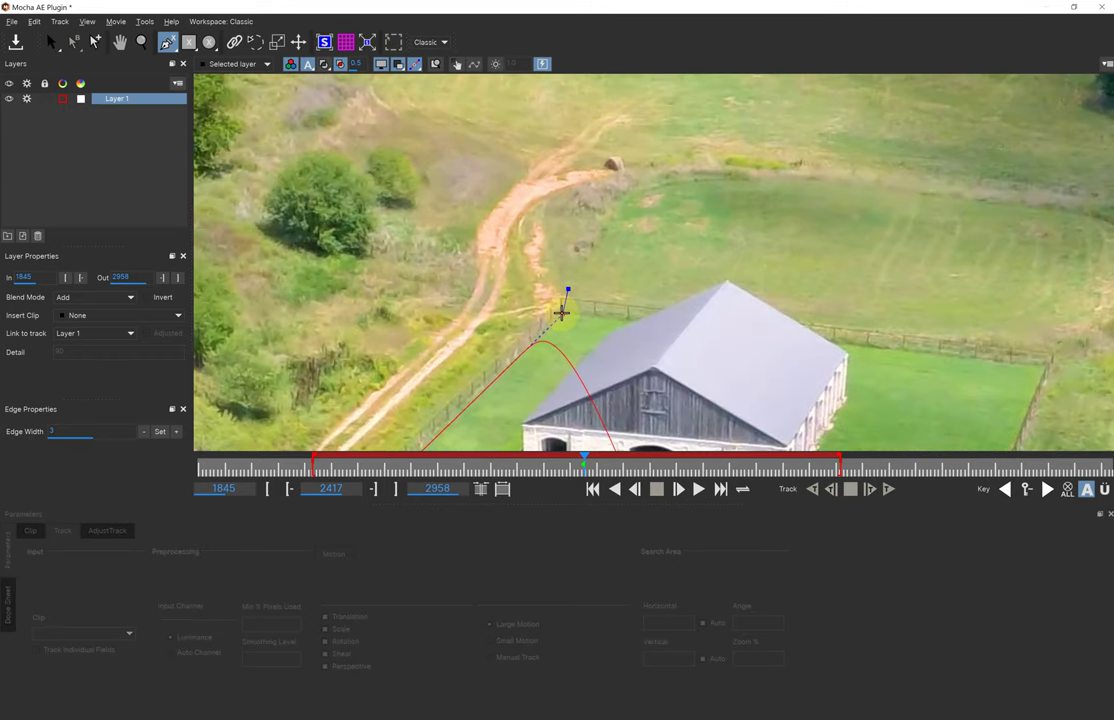
click(562, 312)
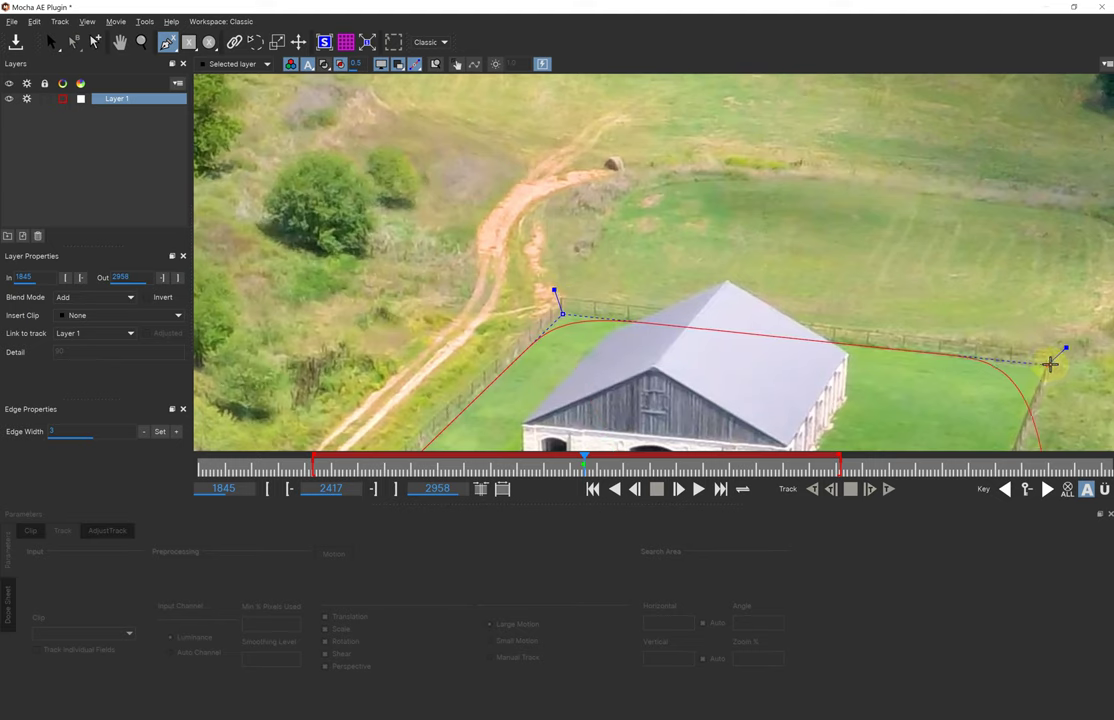
click(1050, 363)
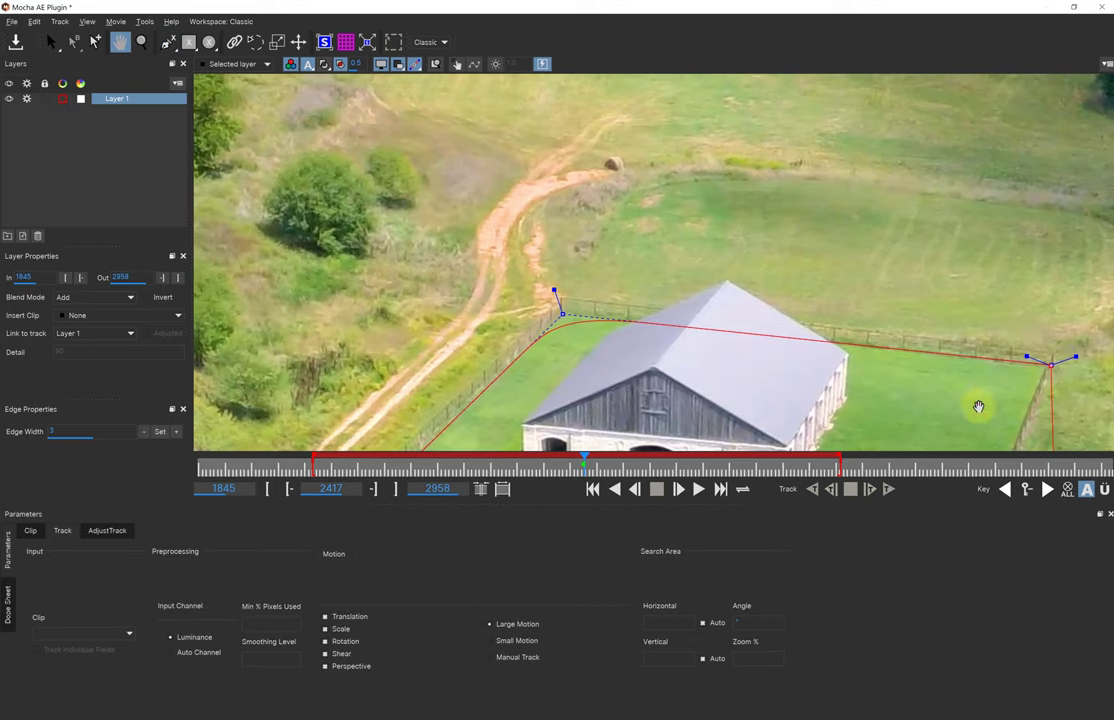
- Extend the Layer 1 spline down the barn yard's side fence, adding points at the fence junction and the corner post beside the brick chimney
key(x)
drag(922, 400, 776, 104)
drag(812, 220, 781, 316)
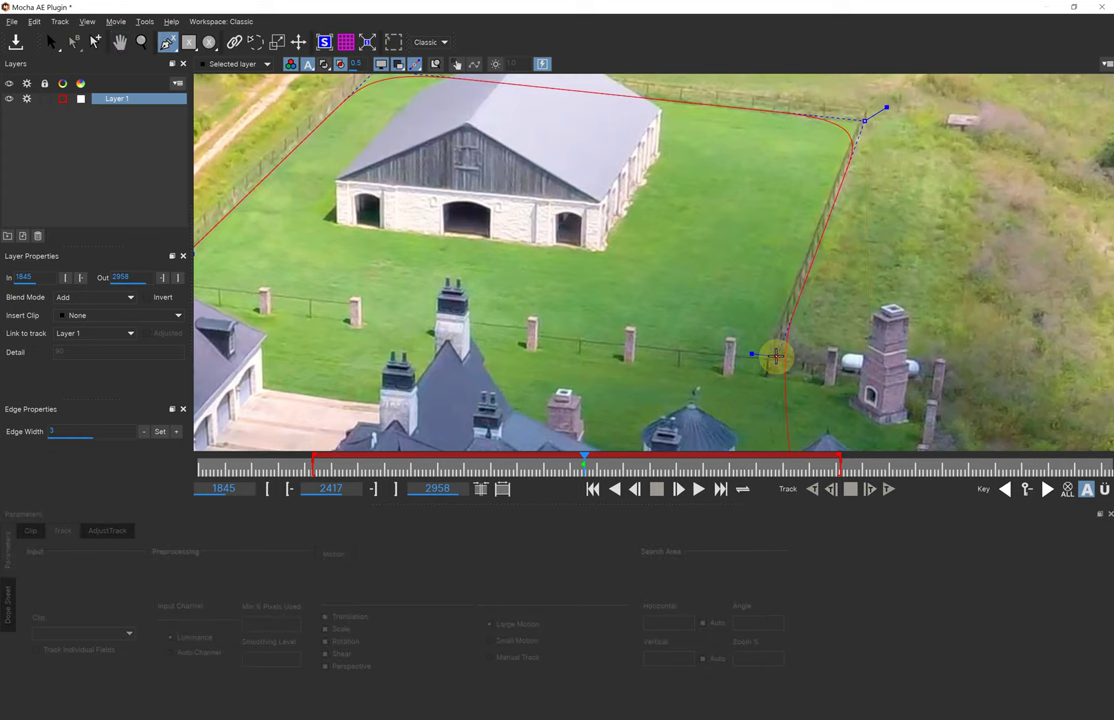
click(776, 356)
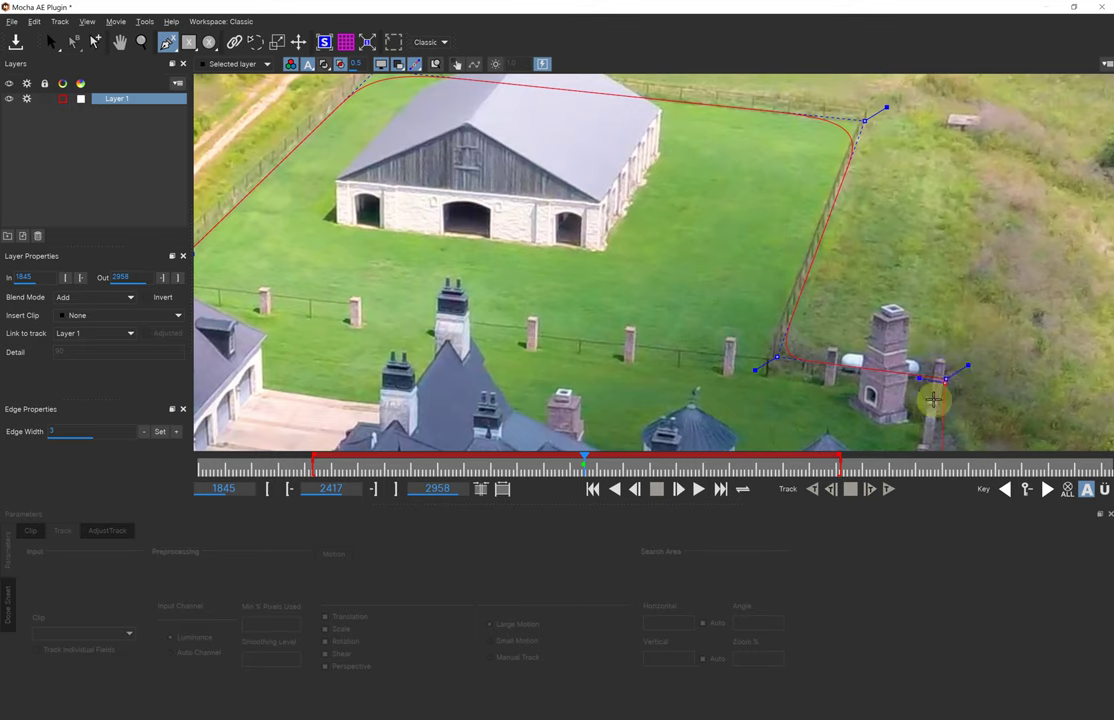
- Continue the Layer 1 spline around the house's side terrace, adding a point at each terrace wall corner up to the stone turret
key(x)
drag(916, 417, 893, 154)
key(x)
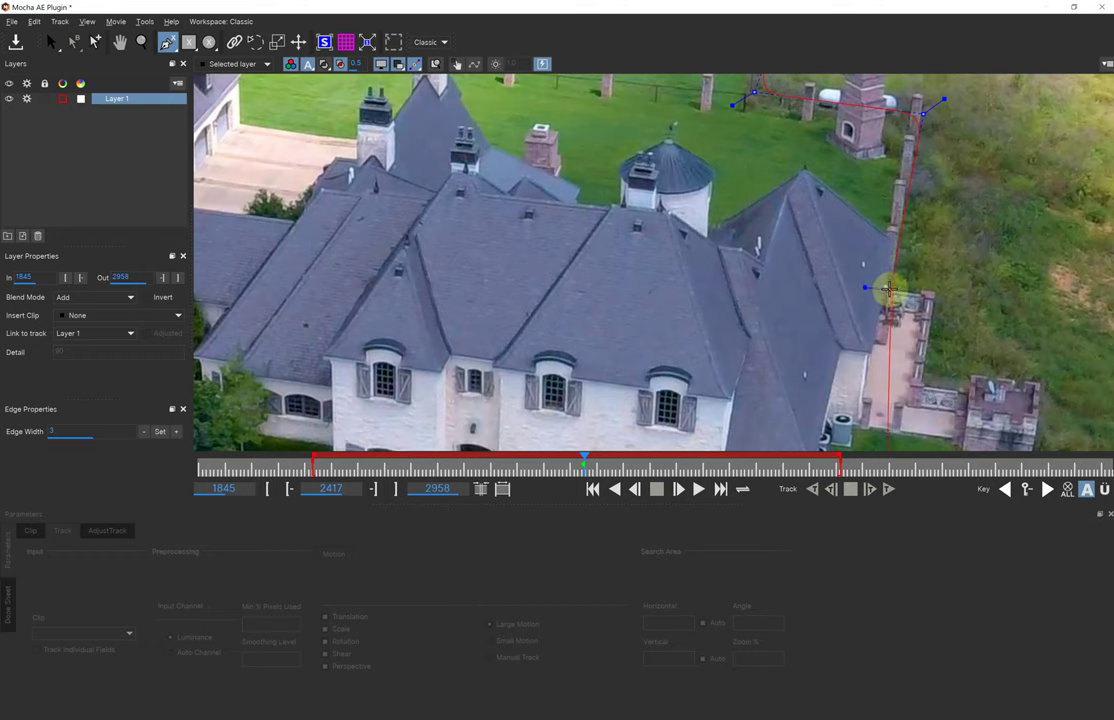
click(888, 289)
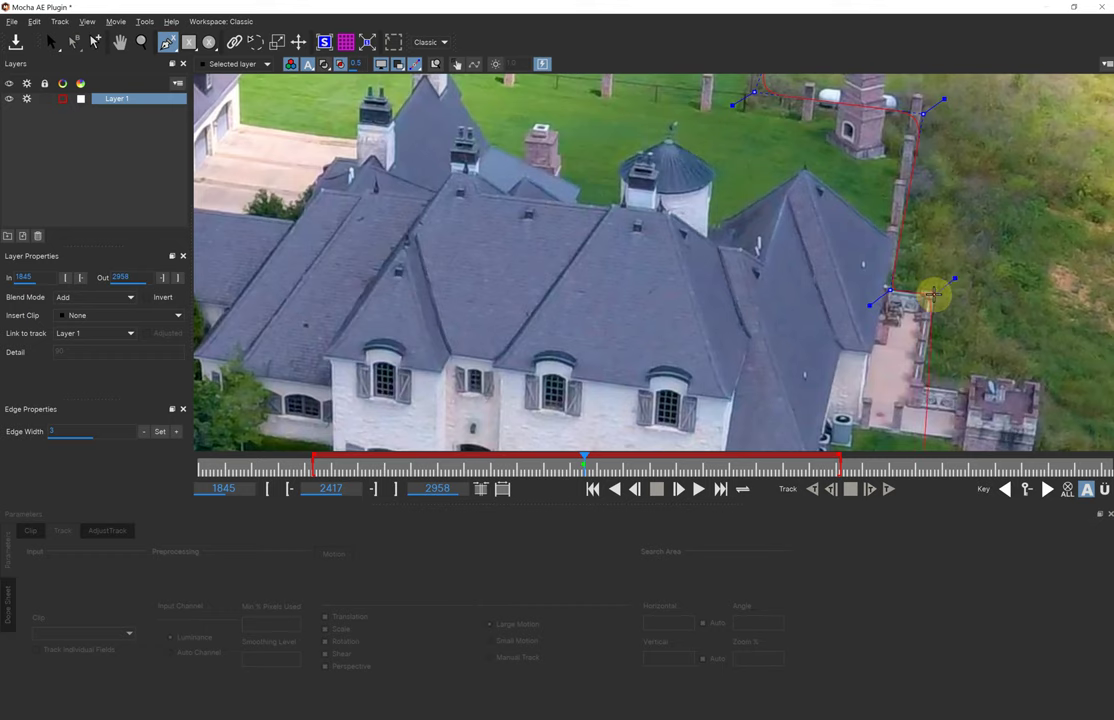
click(933, 293)
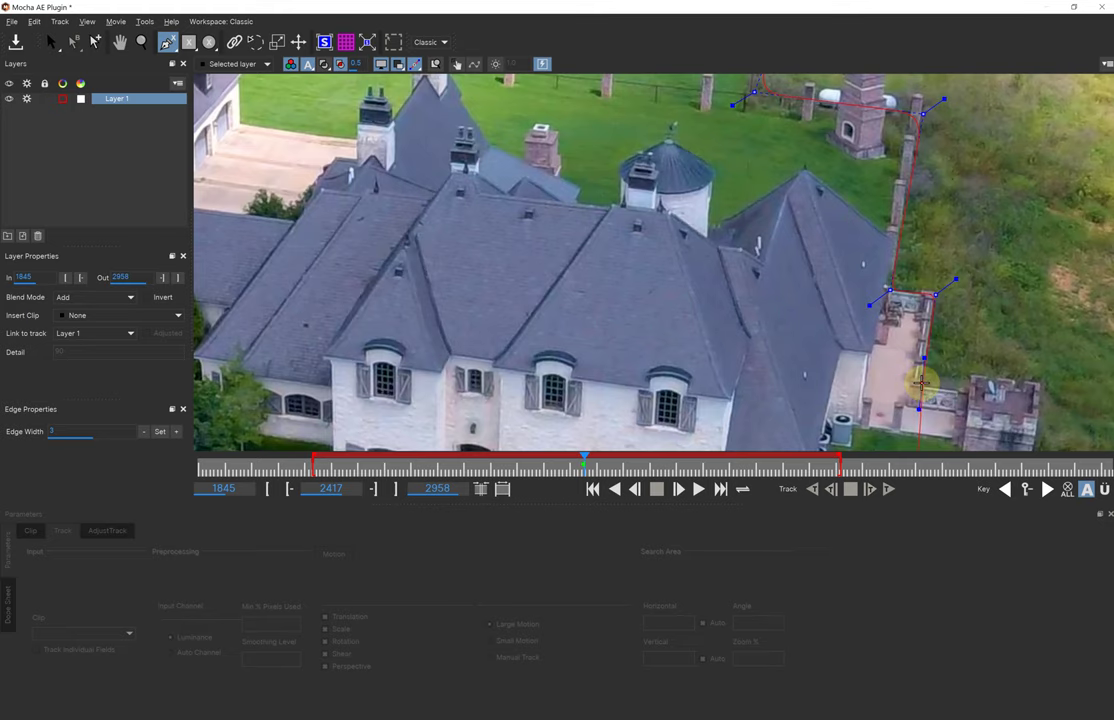
key(x)
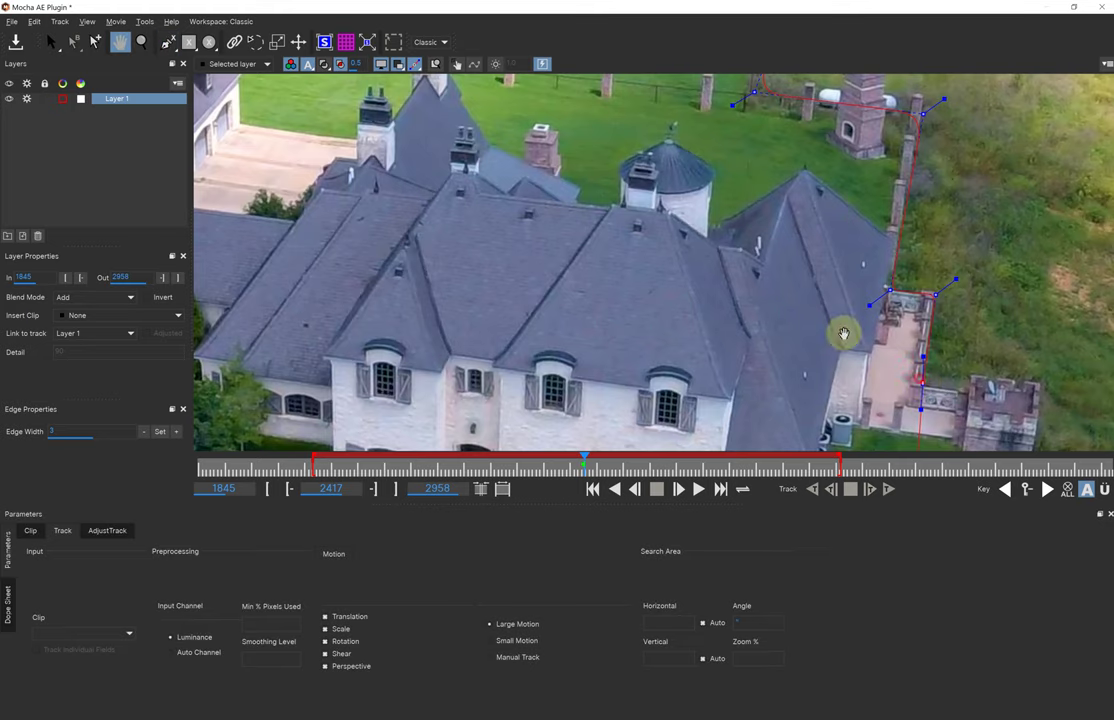
drag(845, 331, 335, 170)
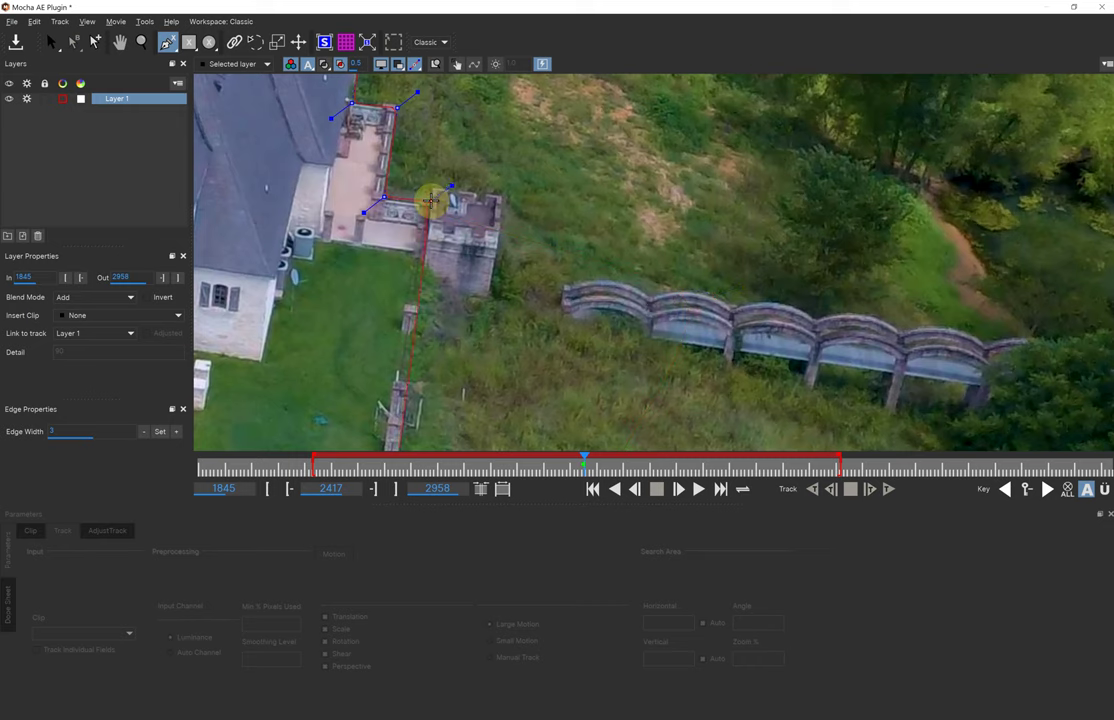
click(431, 201)
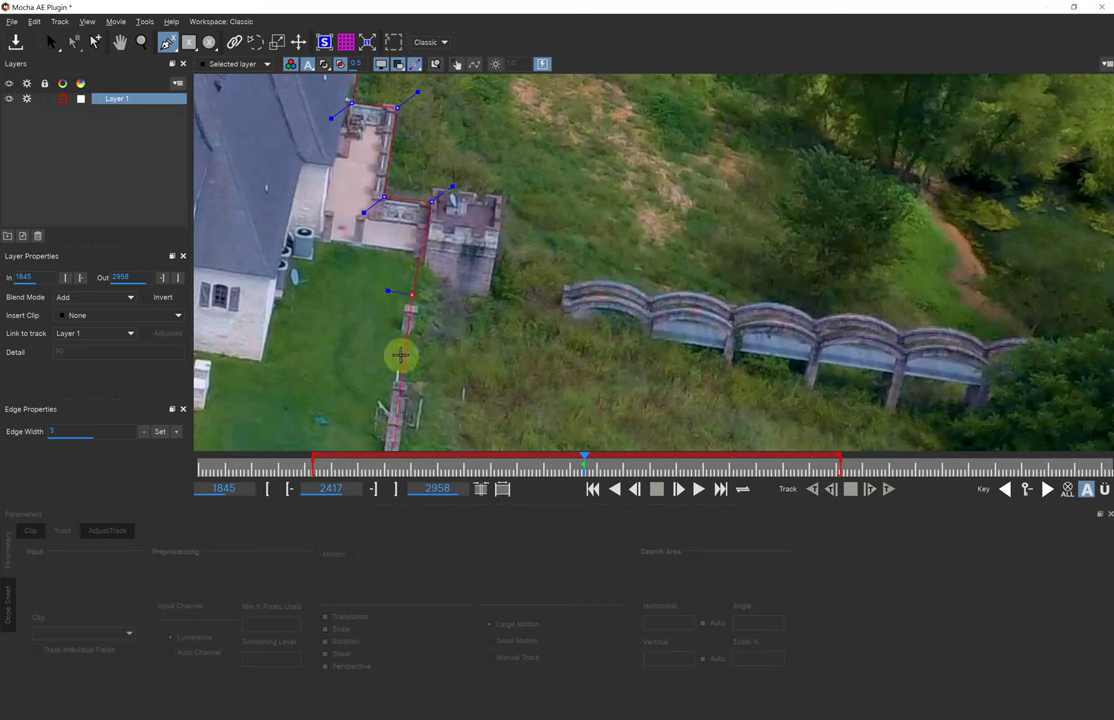
- Run the Layer 1 spline along the stone posts beside the side lawn and close it at the front corner post
key(x)
drag(413, 382, 410, 169)
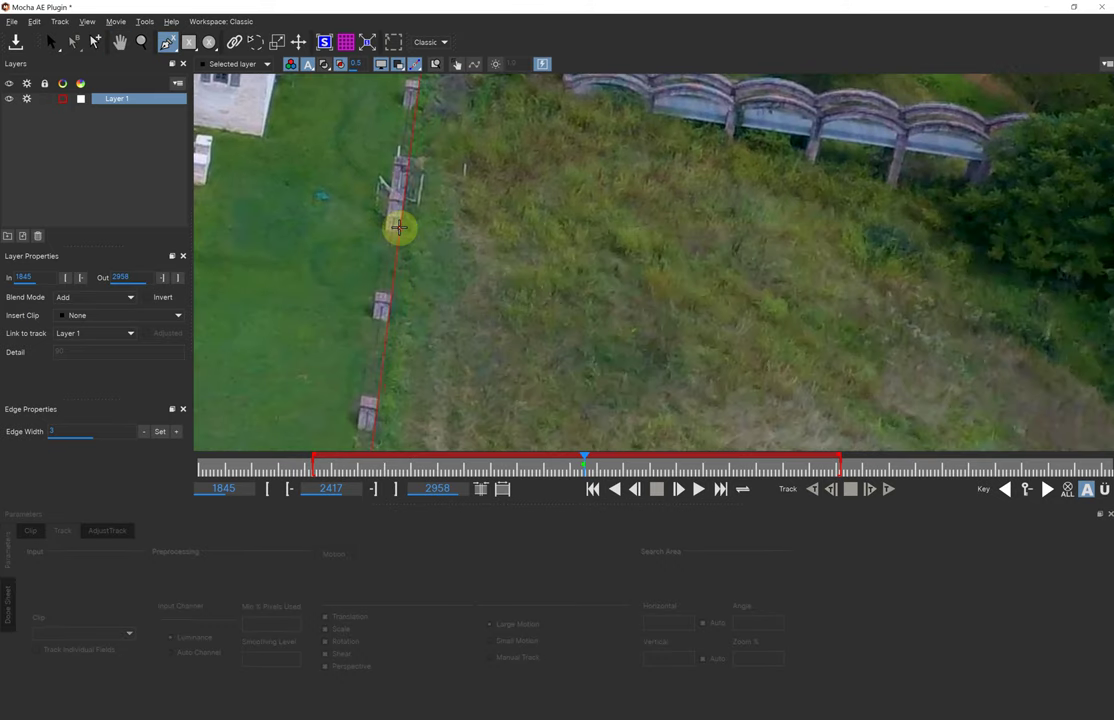
click(452, 290)
key(x)
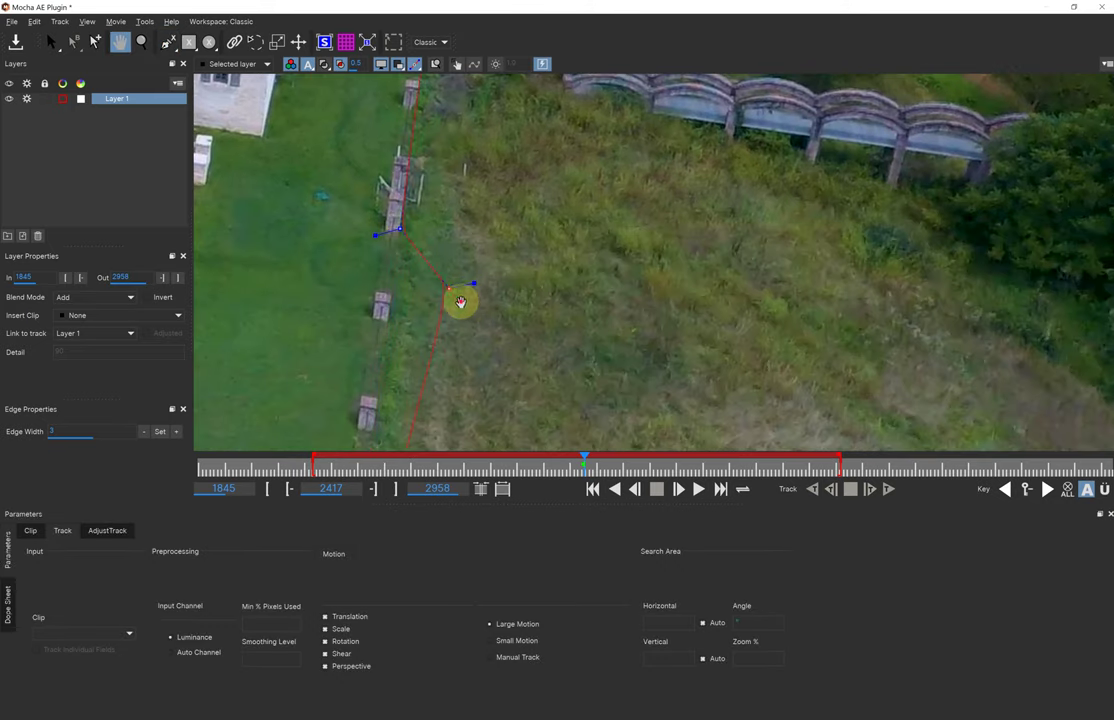
drag(460, 301, 430, 112)
drag(346, 367, 365, 281)
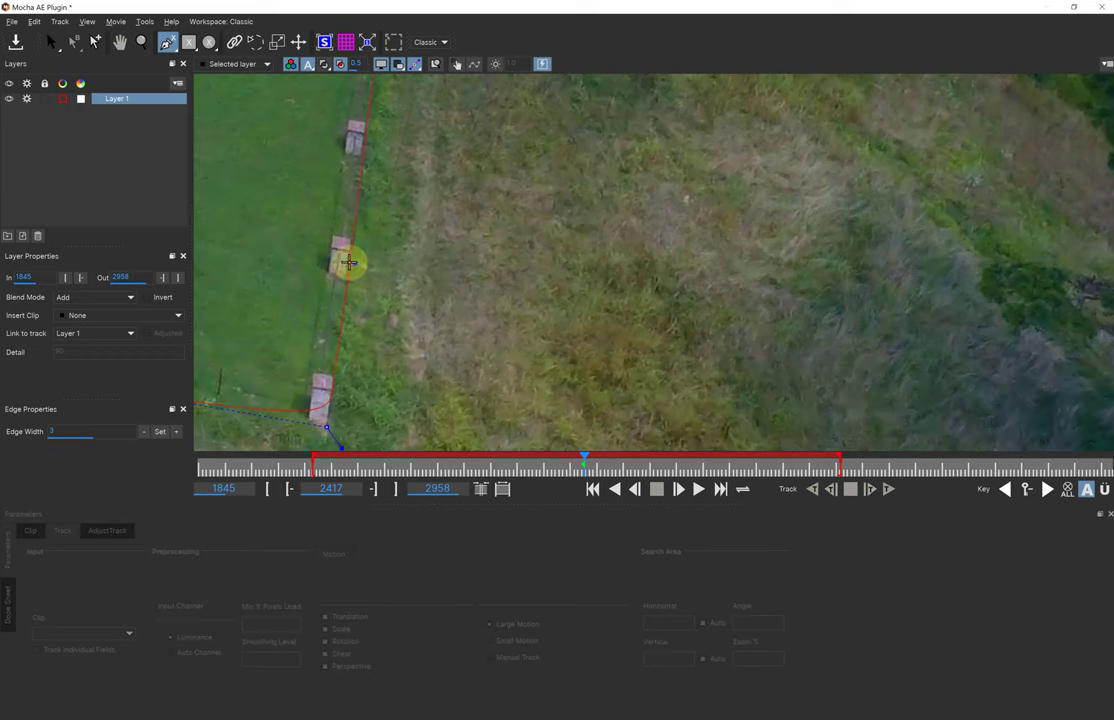
click(322, 427)
drag(322, 427, 327, 426)
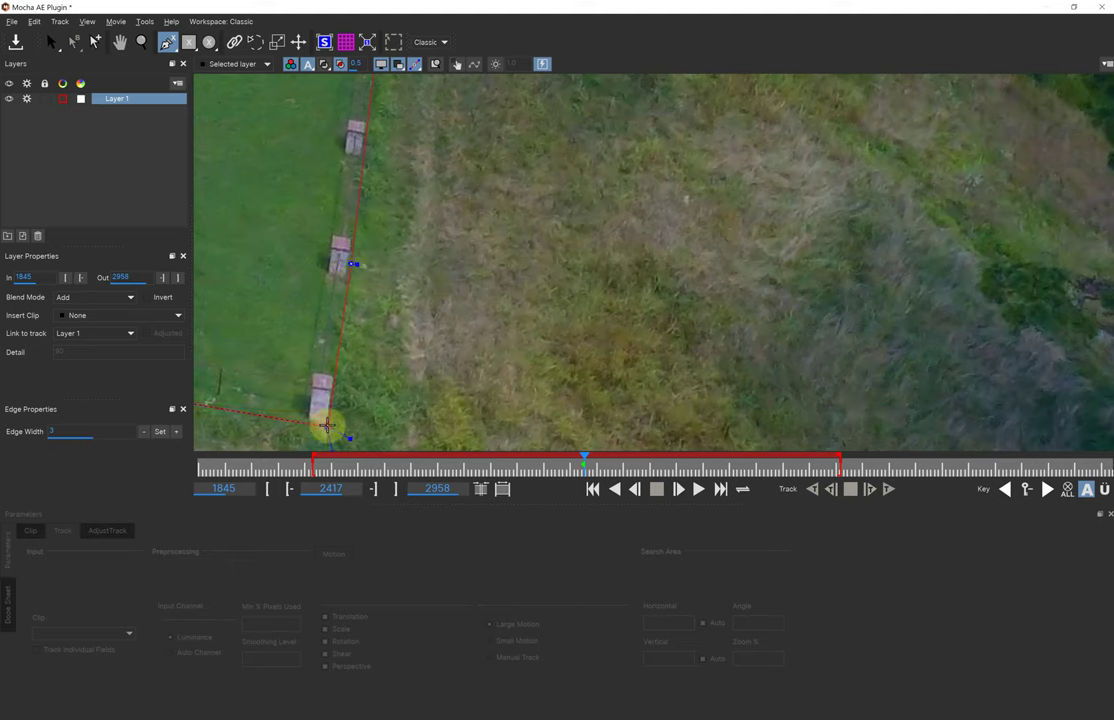
right_click(327, 426)
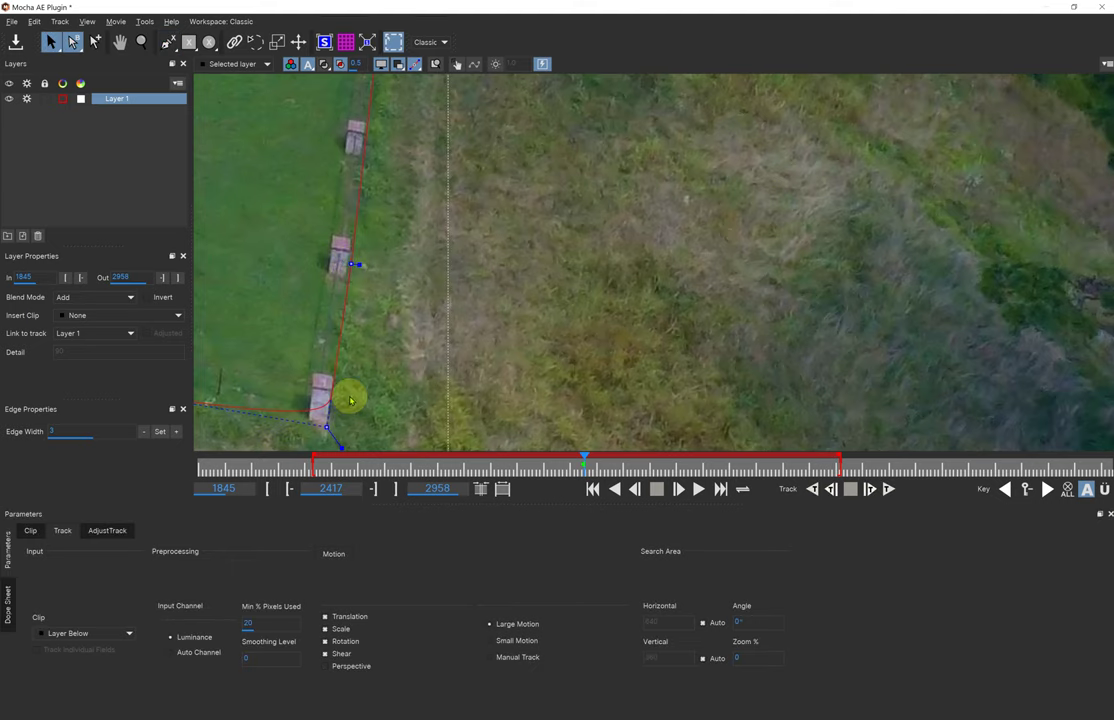
- Select all points of the Layer 1 spline and extend their handles outward to sharpen every corner
key(z)
drag(591, 198, 665, 382)
scroll(587, 271, down, 5)
scroll(552, 300, down, 1)
key(x)
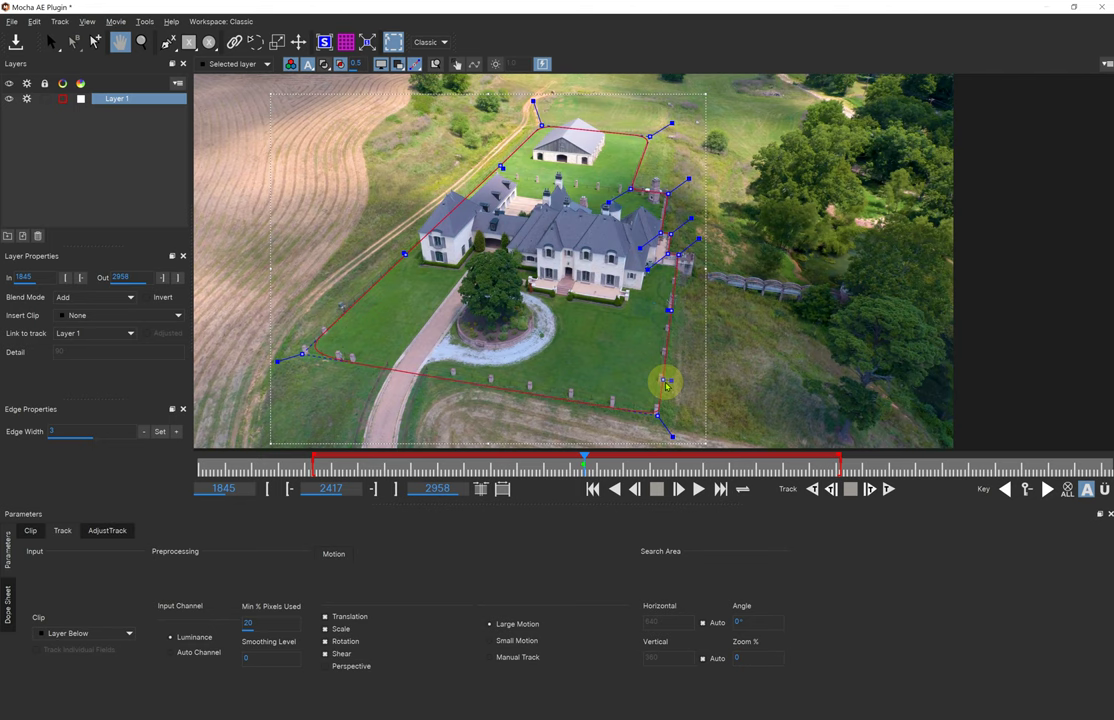
key(s)
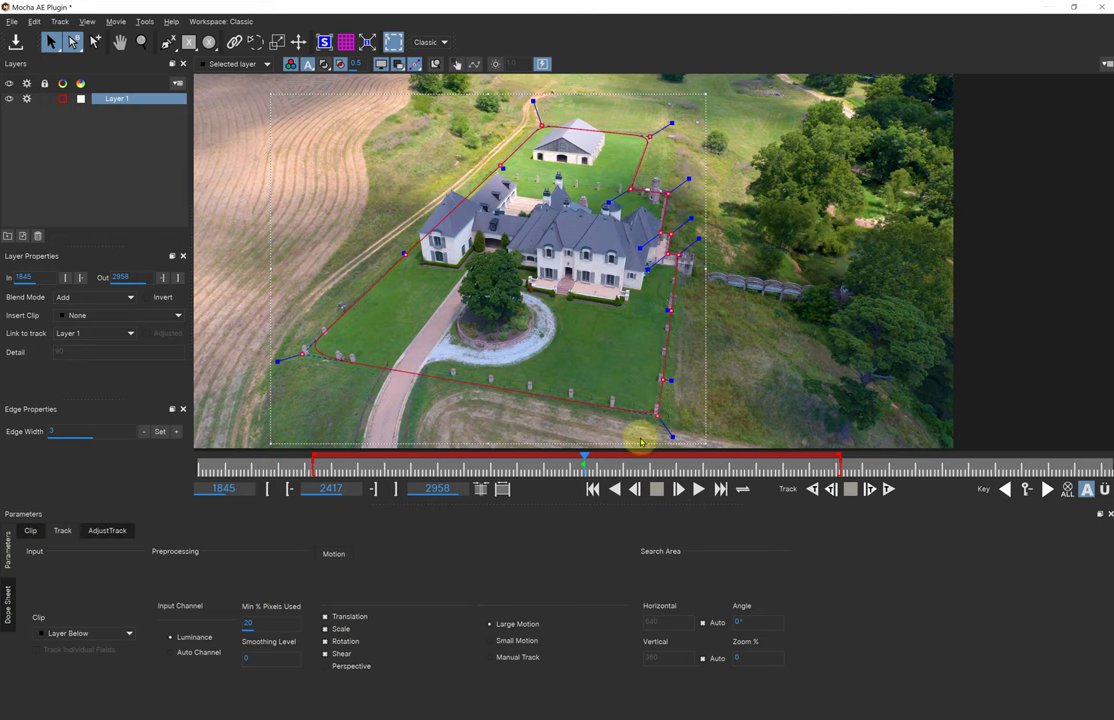
drag(279, 360, 165, 360)
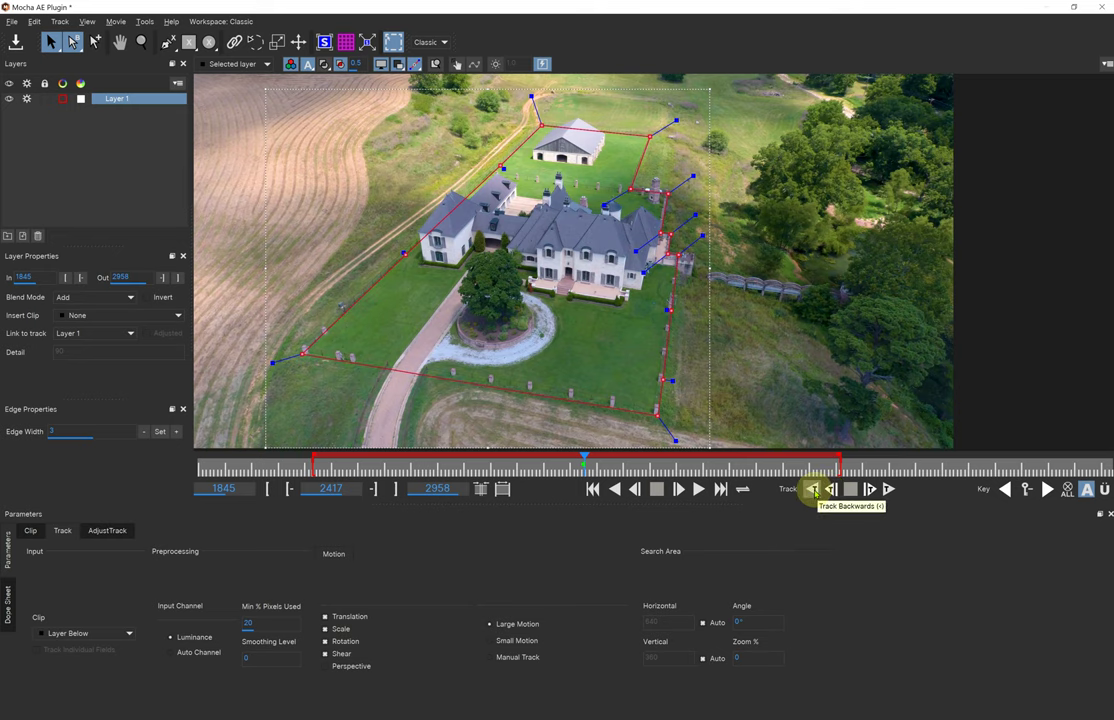
- Track Layer 1 backwards from frame 2417 to frame 1845
click(814, 489)
click(99, 125)
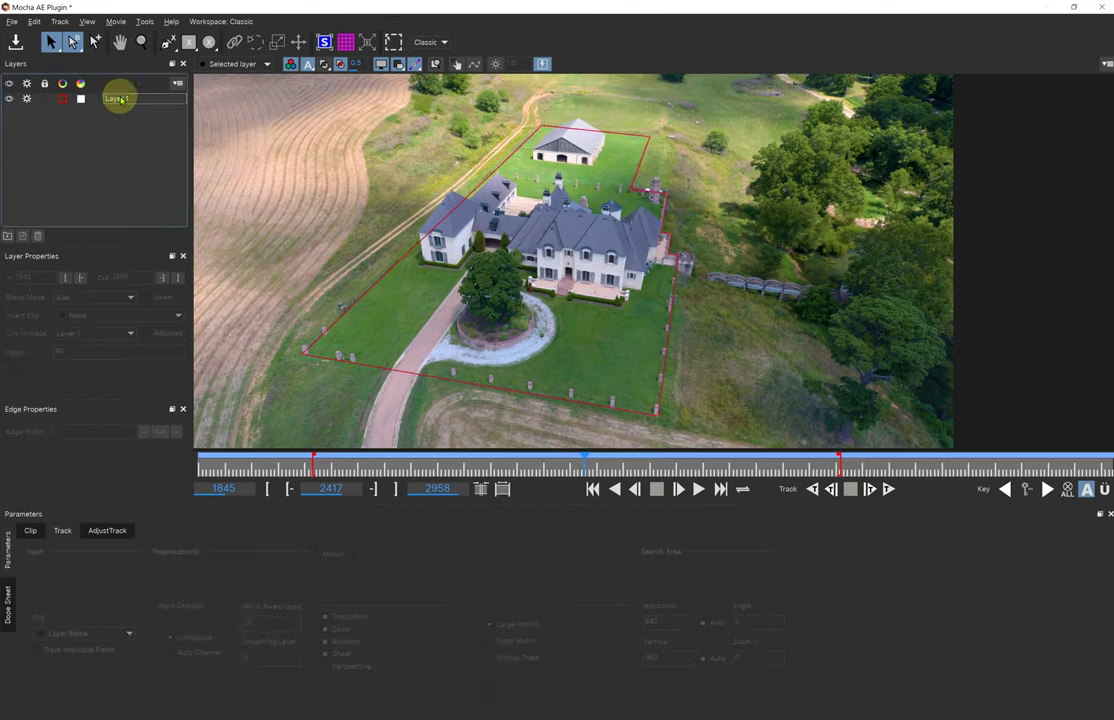
click(119, 99)
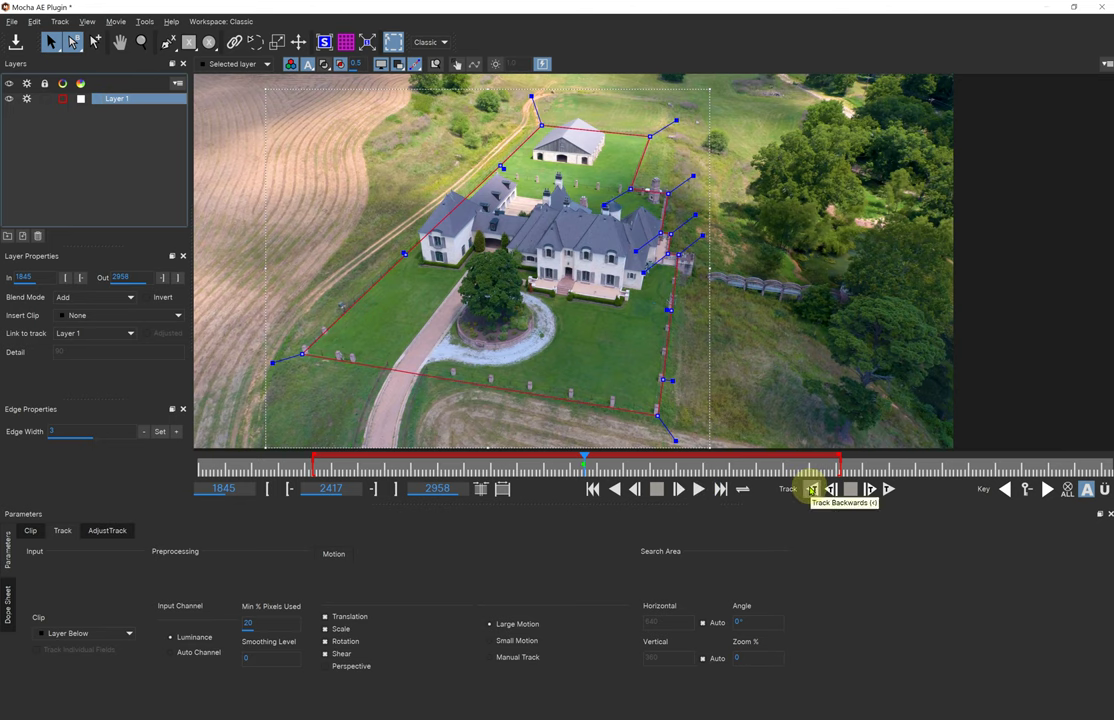
click(811, 489)
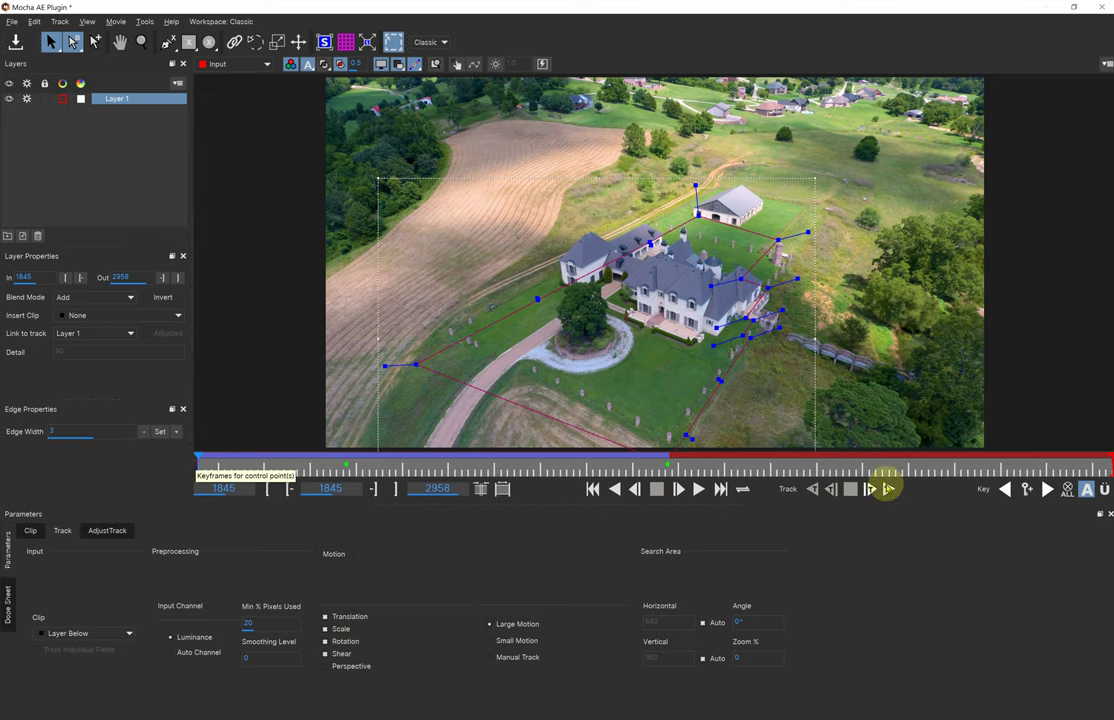
- Add a keyframe at frame 1845 and move the whole Layer 1 spline back over the estate's fence line
click(1026, 490)
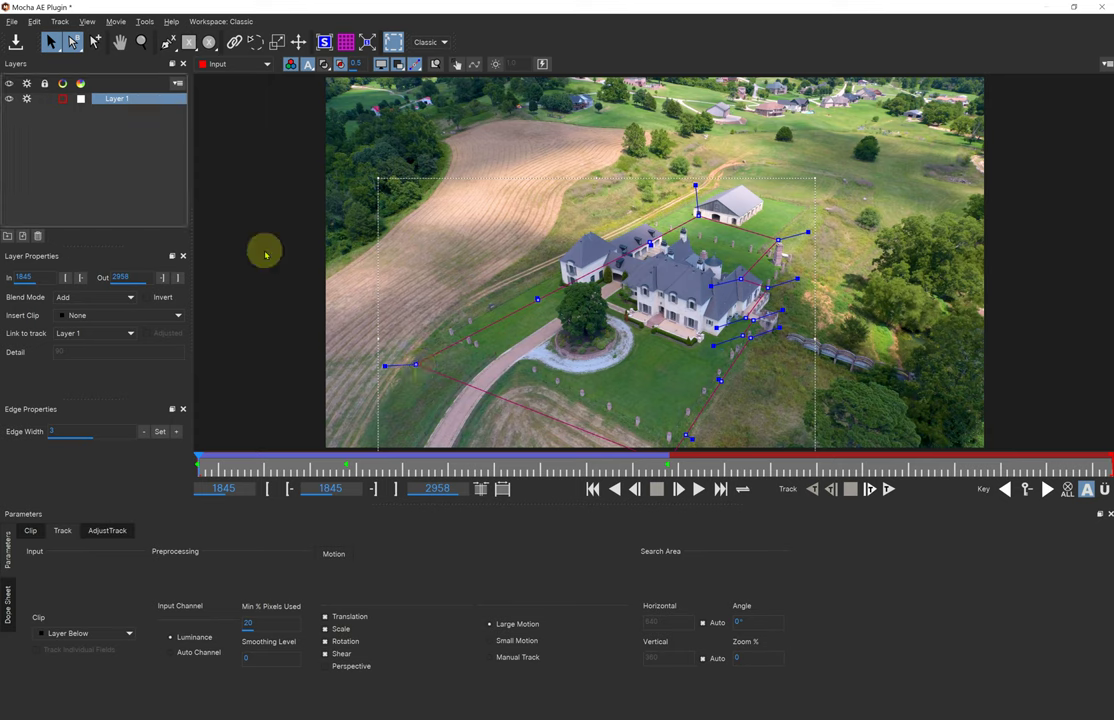
drag(381, 397, 409, 370)
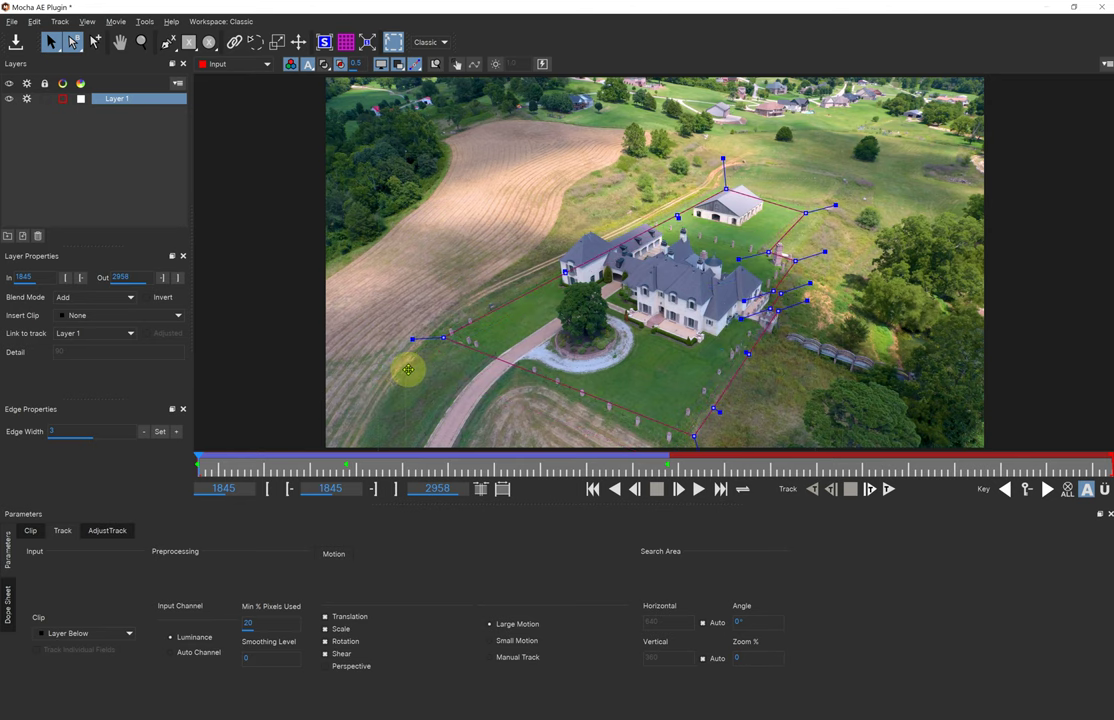
drag(409, 370, 410, 367)
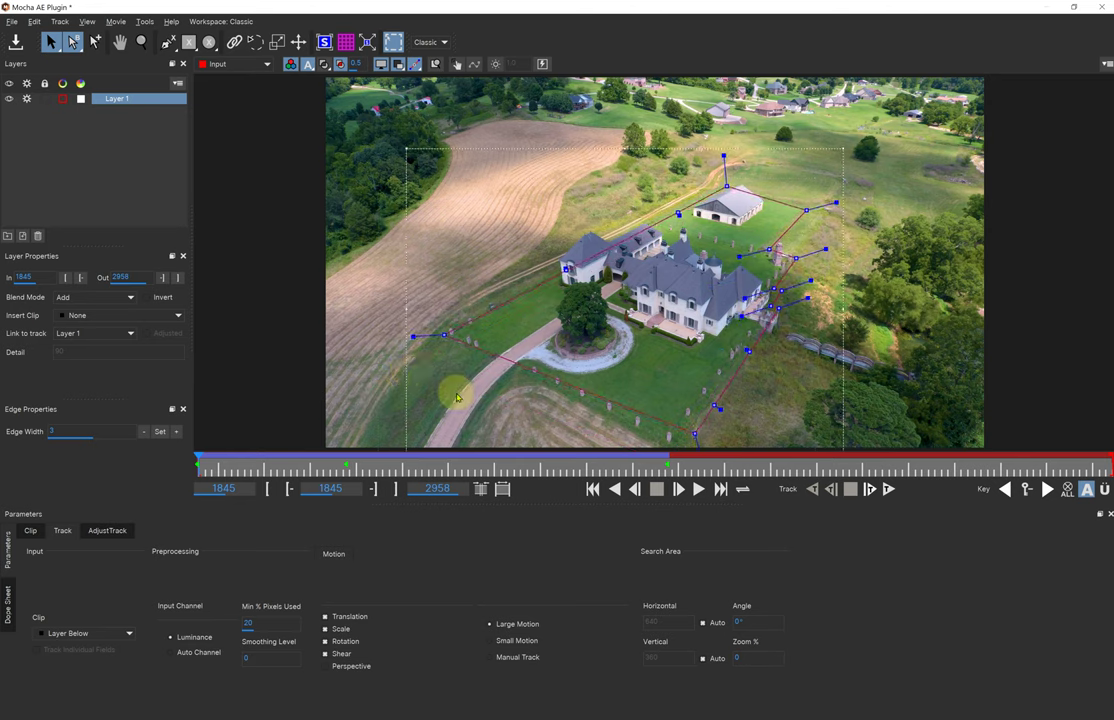
- At frame 1845, move the spline's front corner point onto the corner post and the next point onto the side fence line
key(z)
drag(495, 389, 534, 261)
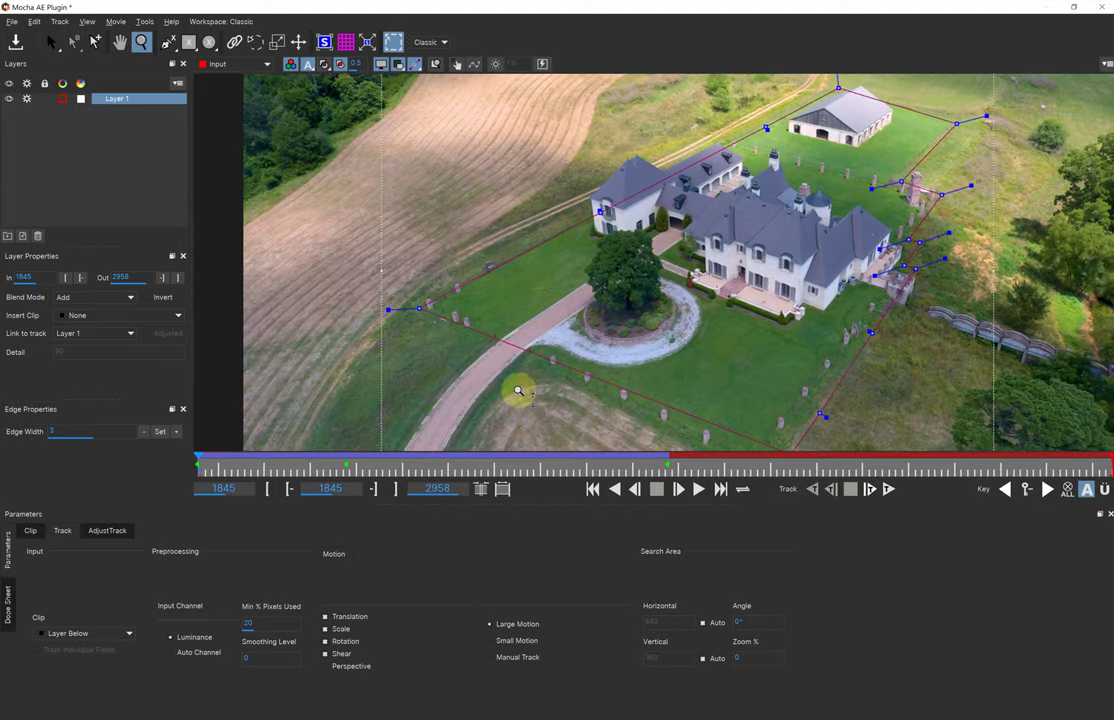
drag(517, 390, 542, 248)
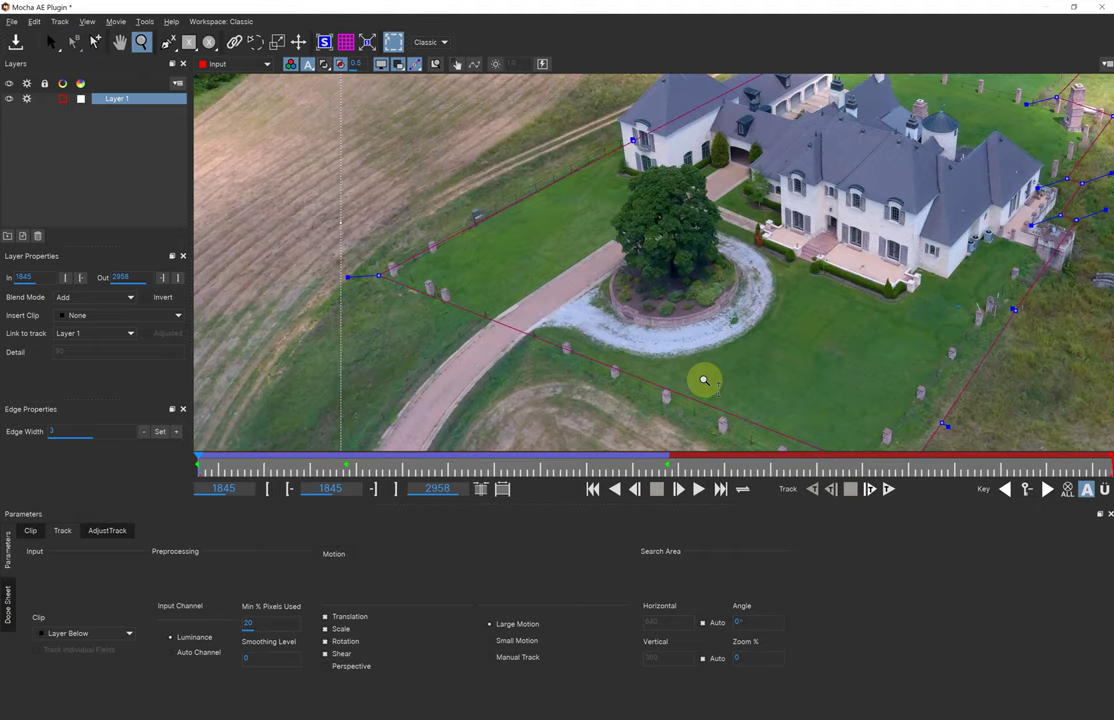
drag(704, 377, 556, 229)
key(x)
drag(684, 342, 567, 240)
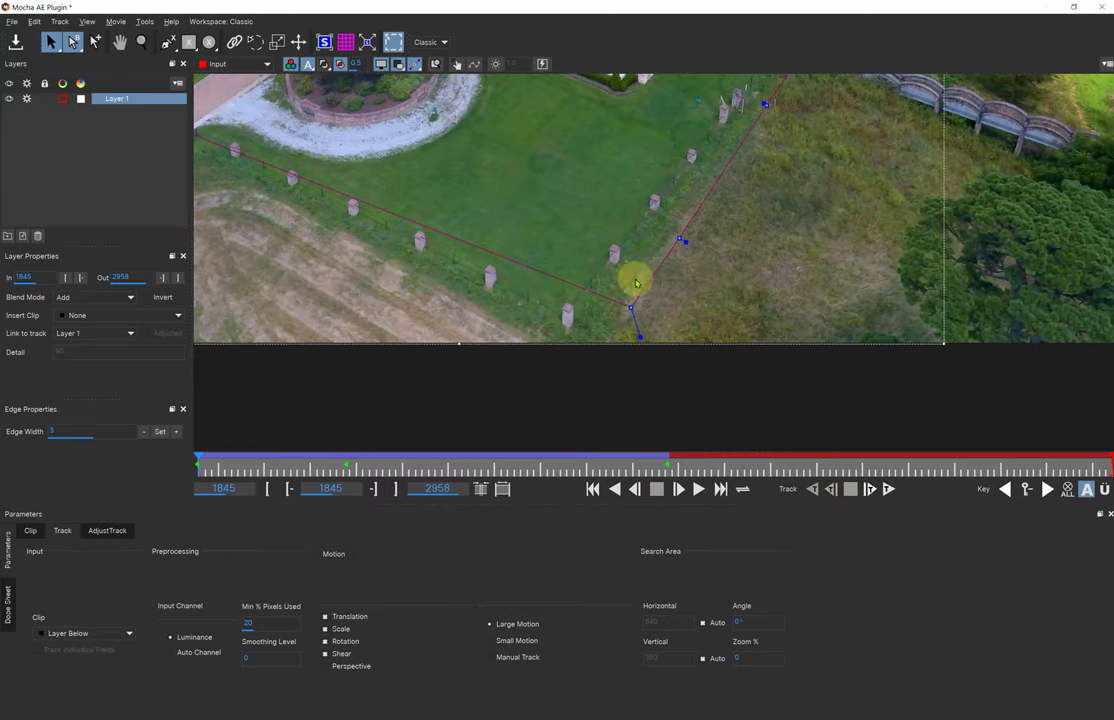
click(631, 386)
click(631, 387)
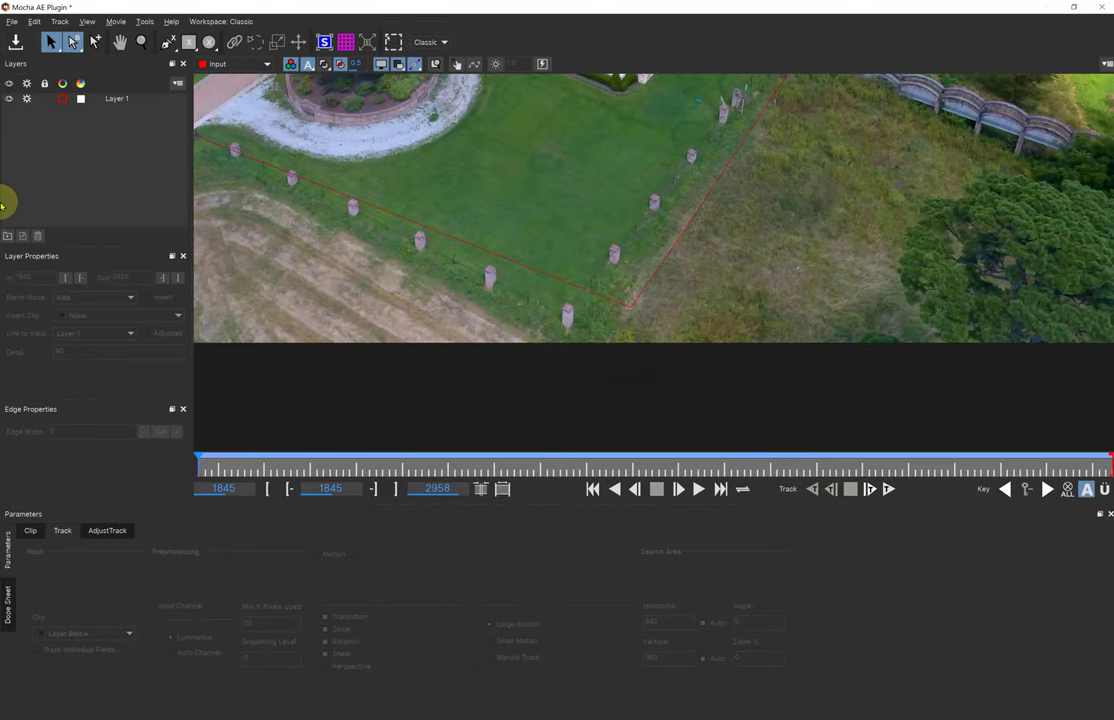
click(139, 103)
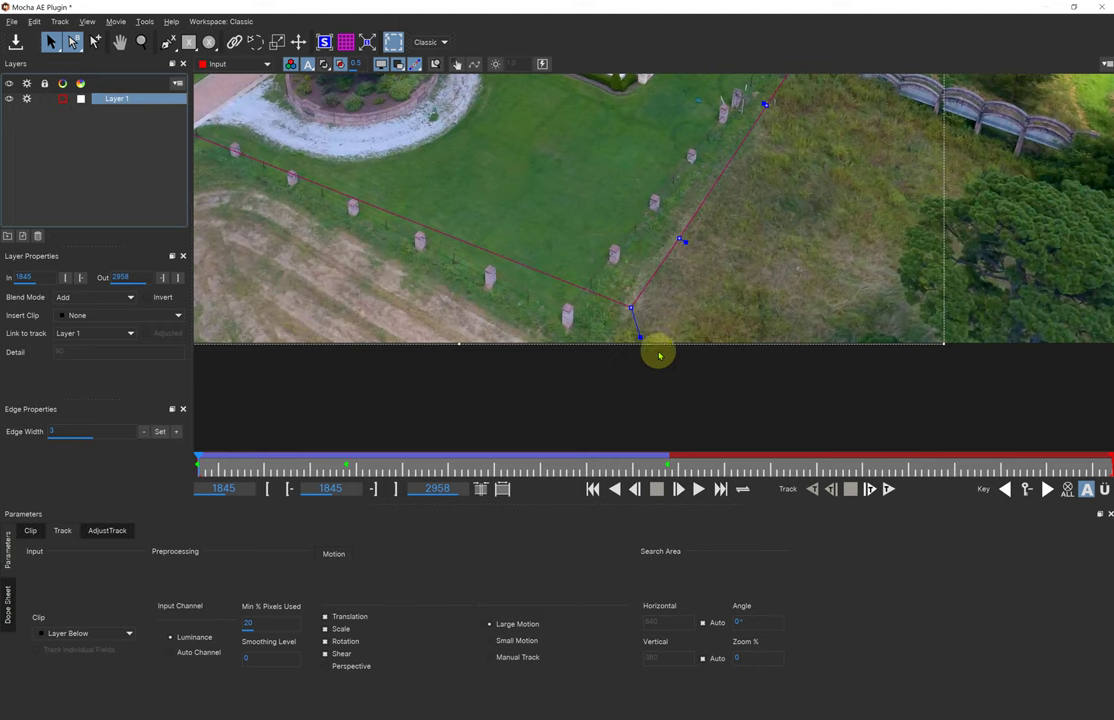
drag(630, 308, 569, 328)
drag(681, 240, 660, 215)
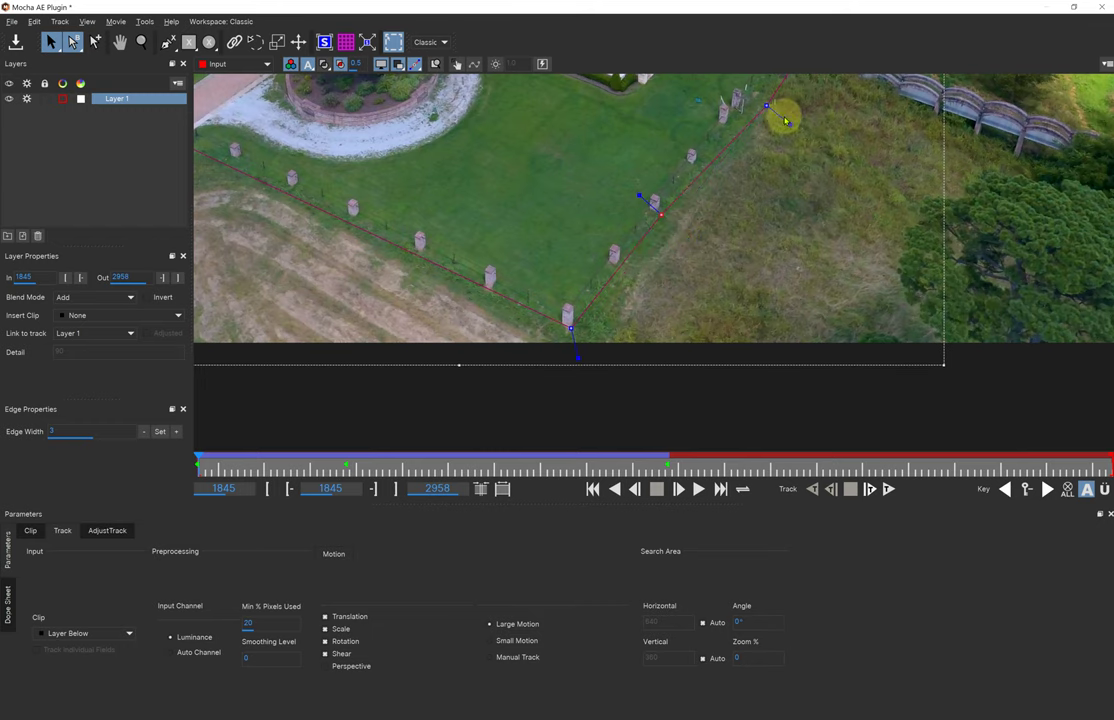
- Move the spline point near the side lawn's gate posts onto the fence line
key(x)
drag(753, 160, 578, 281)
key(s)
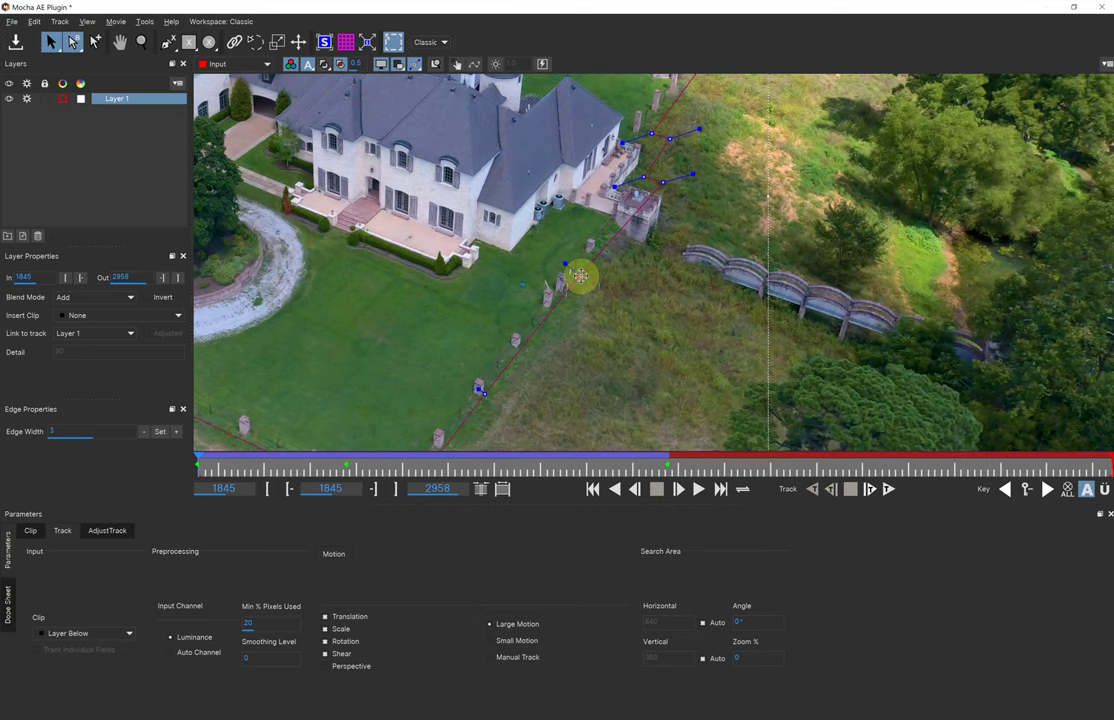
key(z)
drag(595, 321, 666, 139)
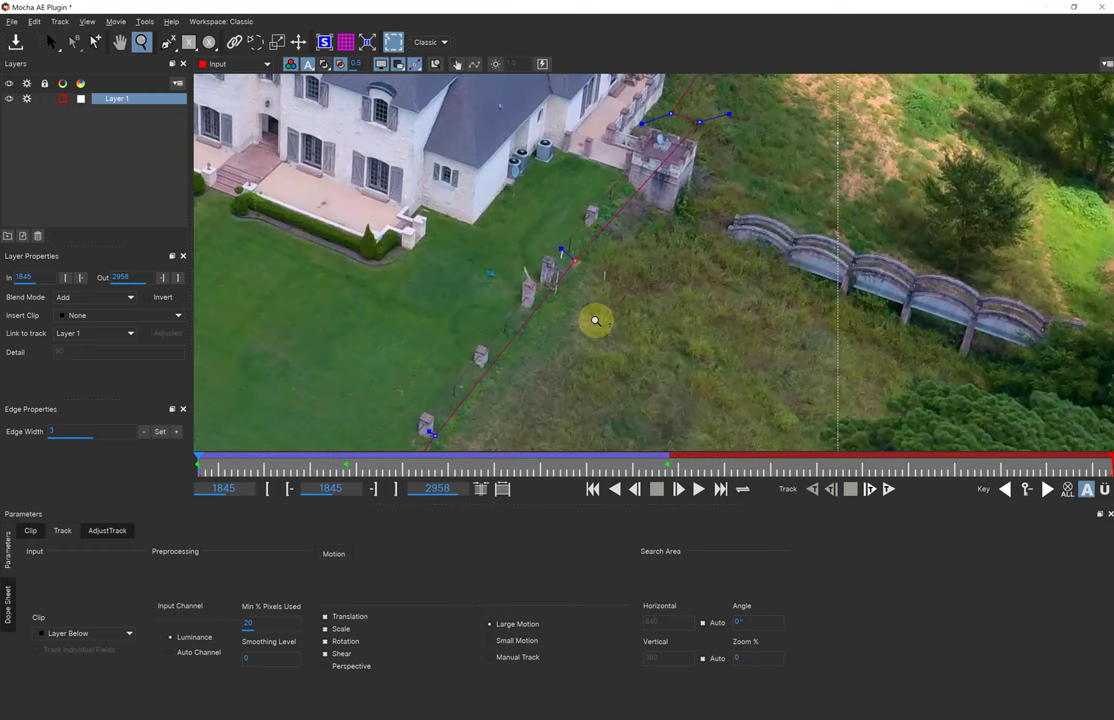
key(s)
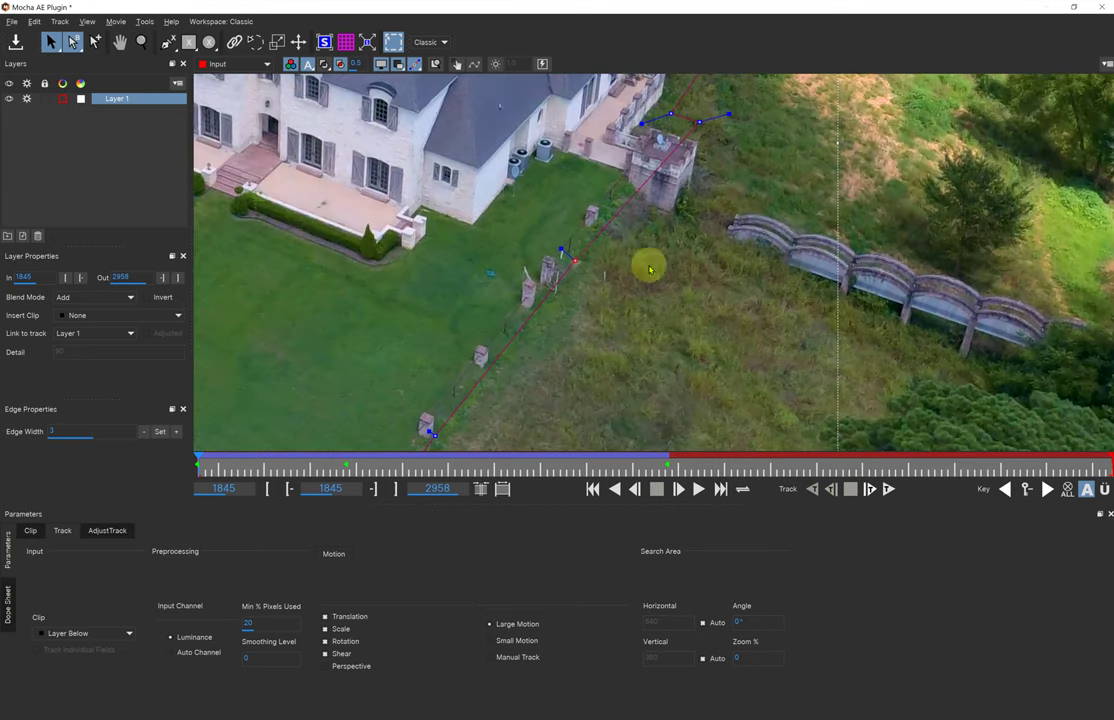
- Move the spline's two lower terrace points onto the terrace wall corner and the edge of the stone turret
key(x)
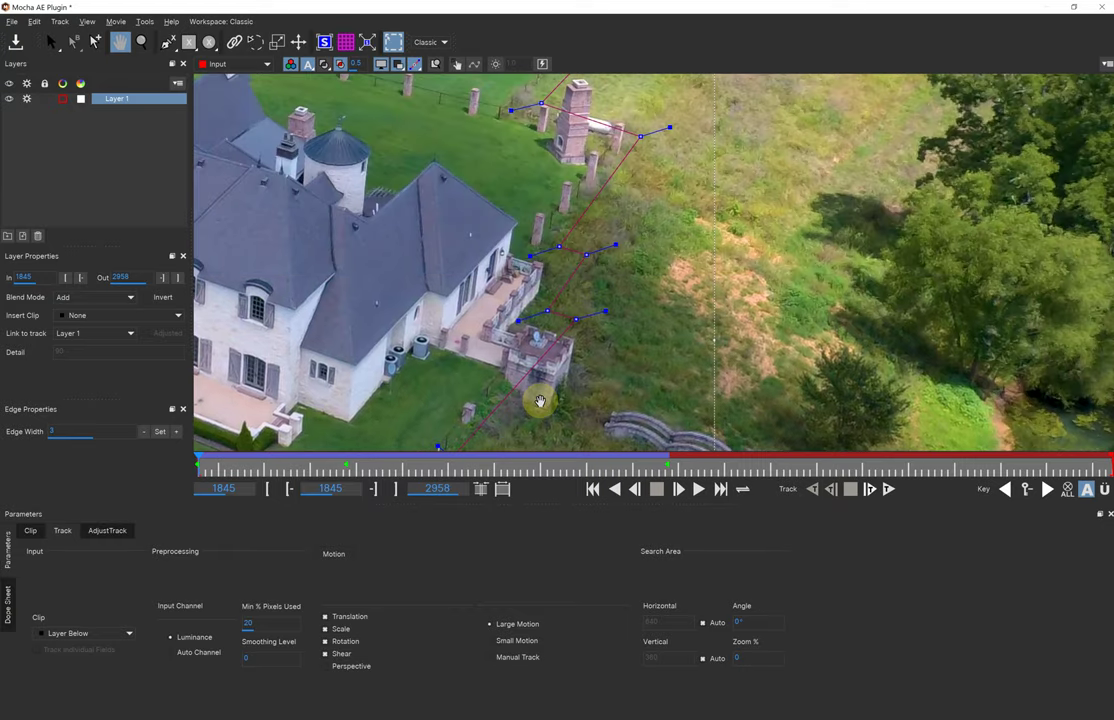
drag(540, 401, 555, 324)
key(s)
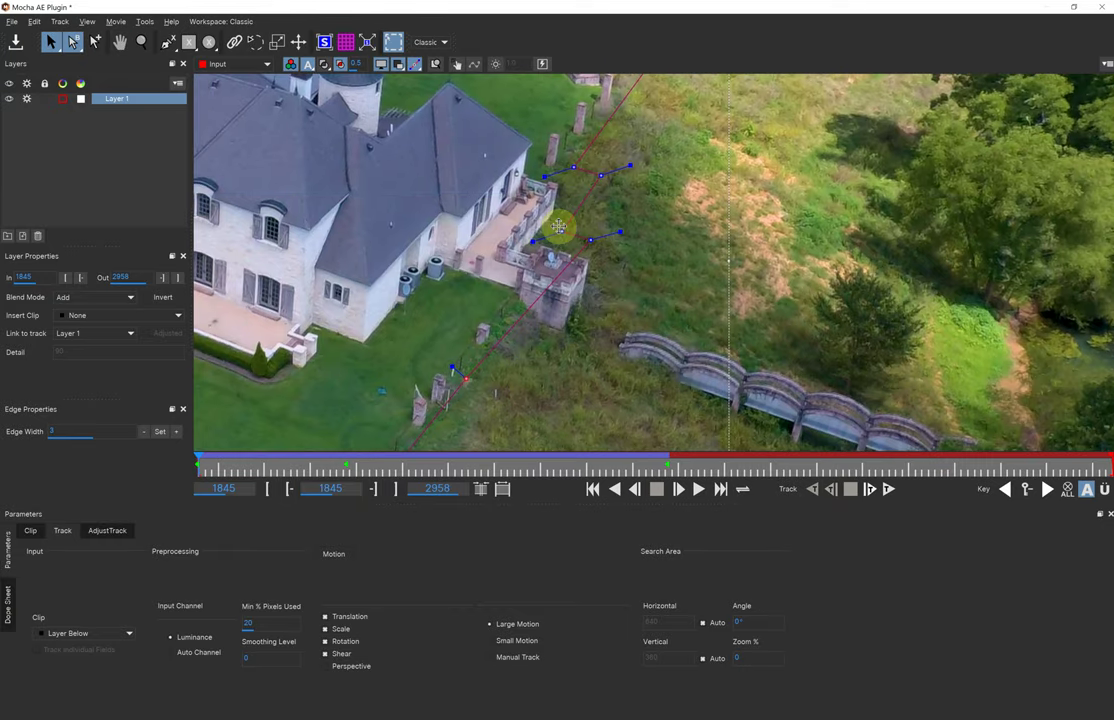
drag(563, 233, 507, 243)
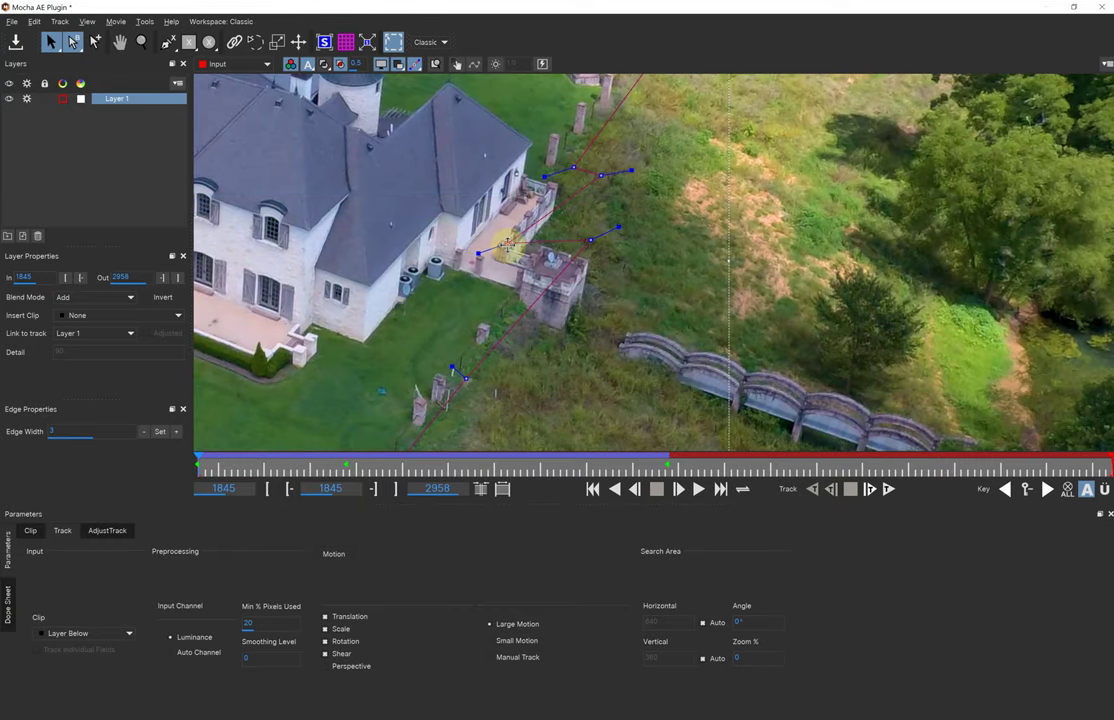
drag(590, 240, 541, 265)
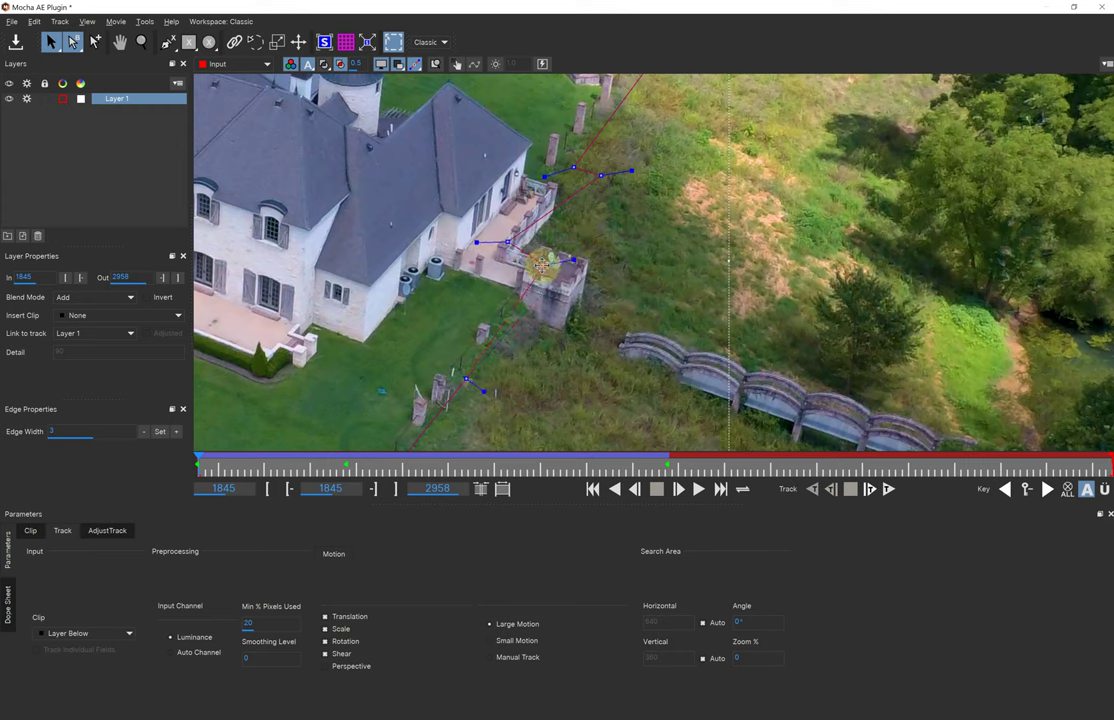
- Fine-tune the gate-post point and move the inner and upper terrace points onto the terrace wall at frame 1845
click(468, 381)
drag(467, 379, 463, 377)
drag(543, 260, 504, 244)
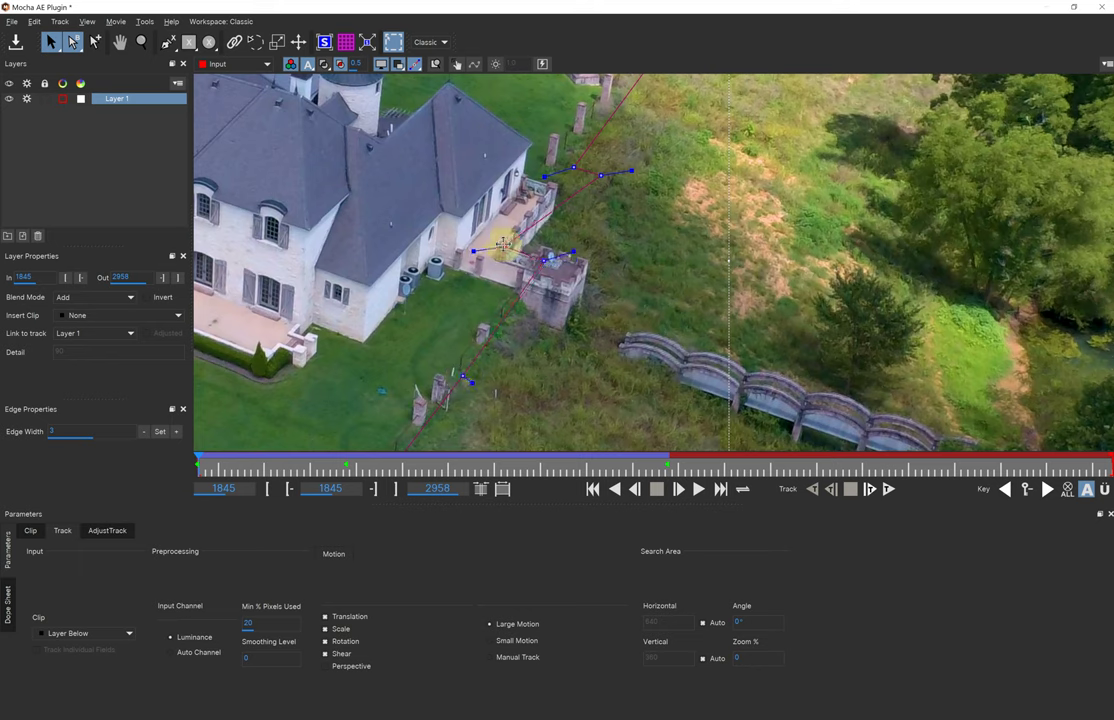
drag(601, 175, 532, 180)
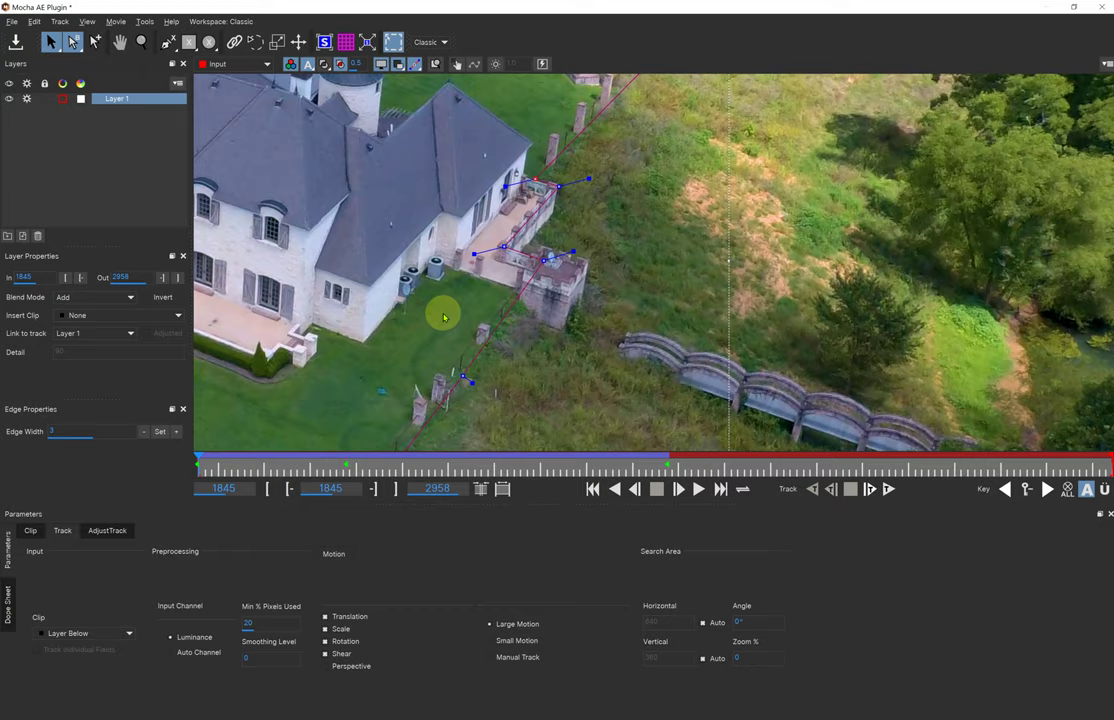
- Move the spline point beyond the outdoor chimney onto the corner post and the adjoining point onto the barn yard fence junction
key(x)
drag(407, 354, 455, 316)
drag(629, 149, 499, 327)
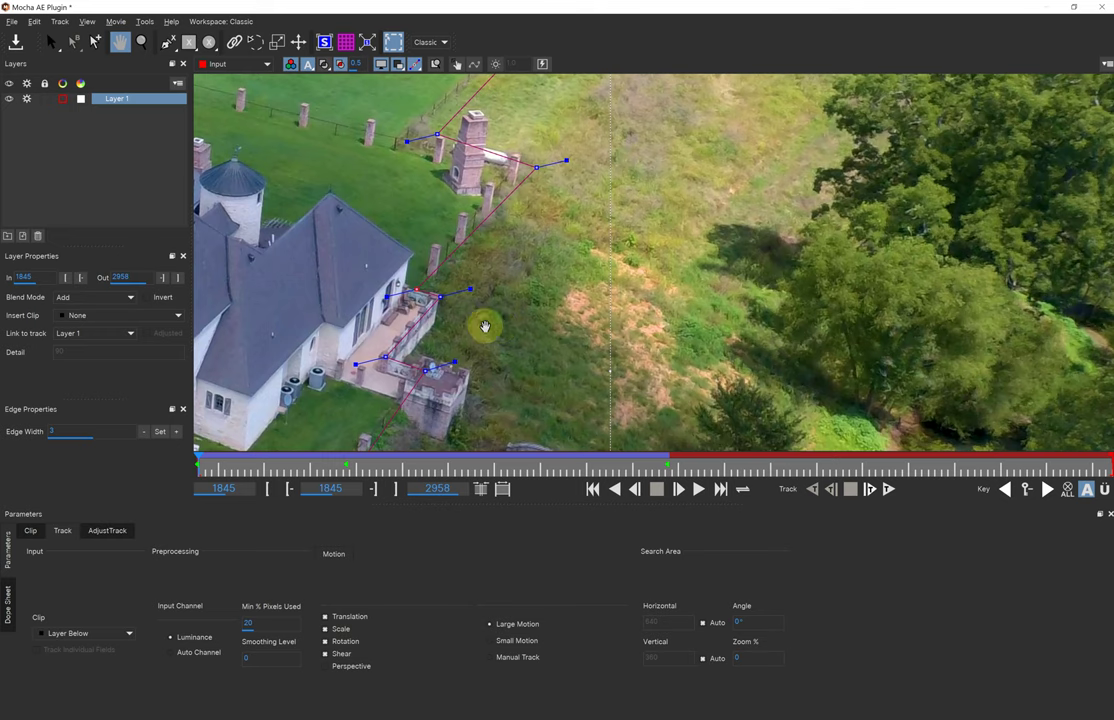
key(s)
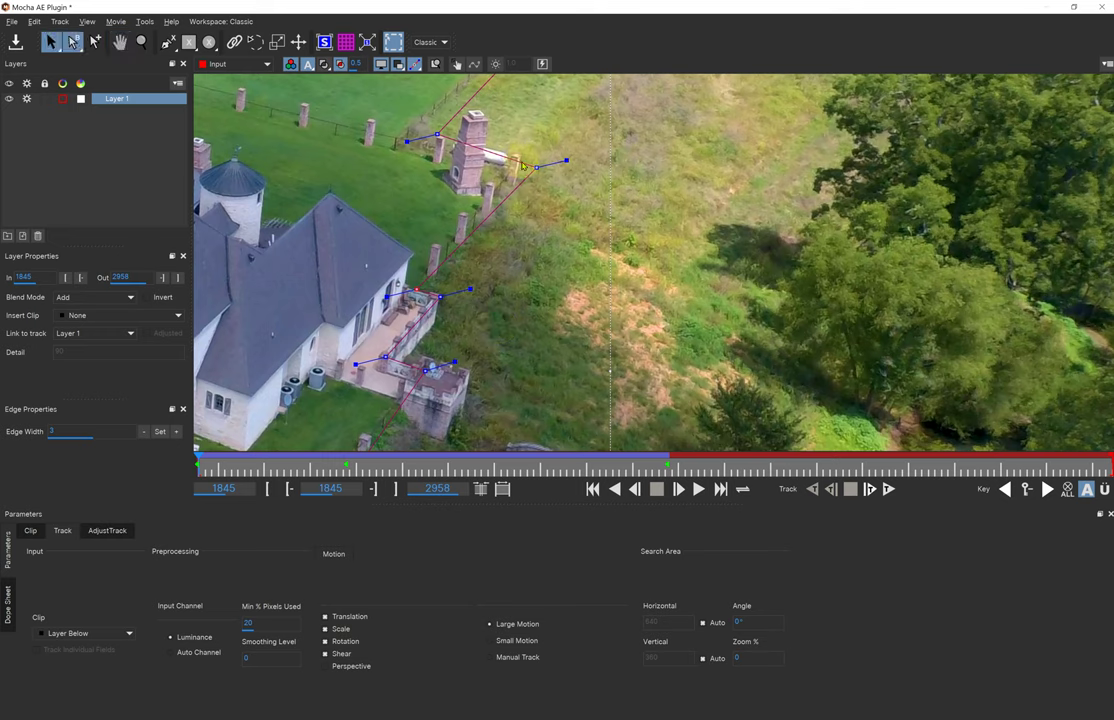
drag(540, 163, 522, 172)
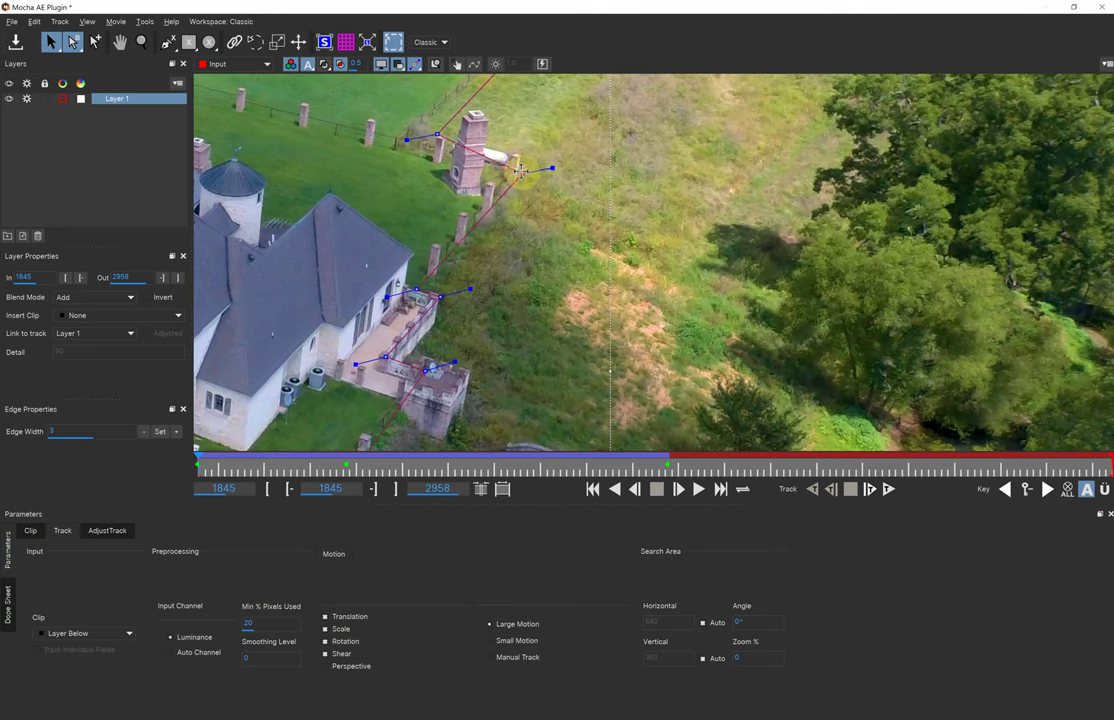
drag(520, 171, 523, 168)
drag(437, 133, 407, 139)
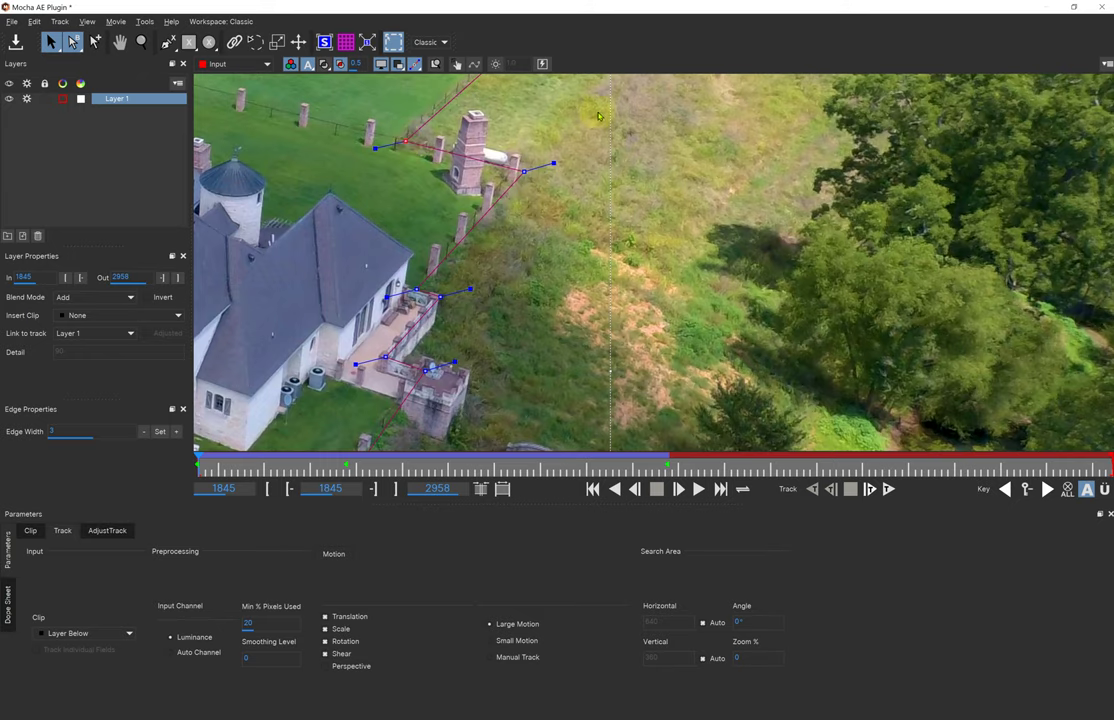
- Move the two spline corner points at the back of the barn yard onto the fence corners
key(x)
drag(541, 206, 458, 353)
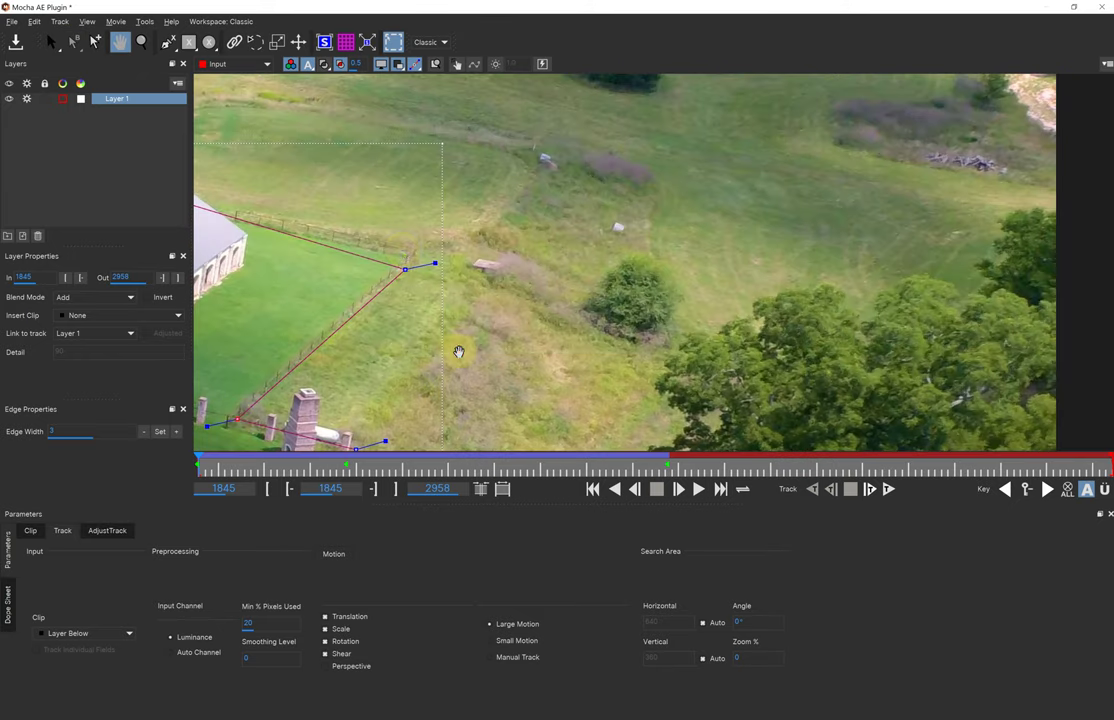
key(s)
drag(410, 260, 416, 257)
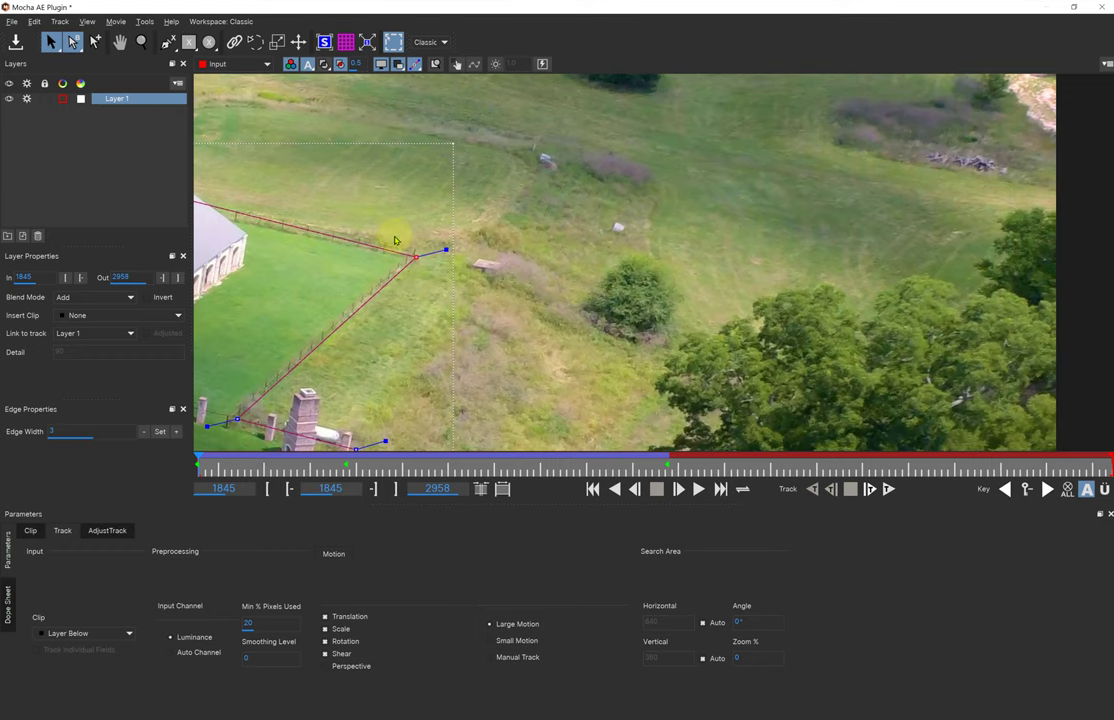
key(x)
drag(380, 199, 908, 231)
key(s)
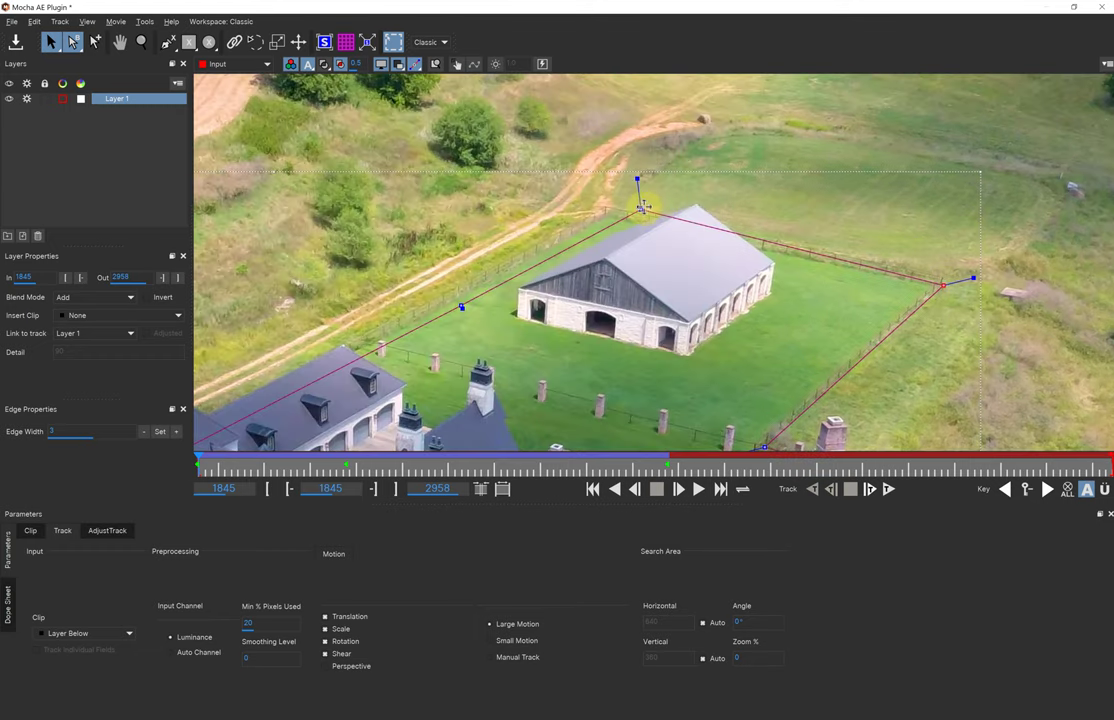
drag(638, 212, 604, 217)
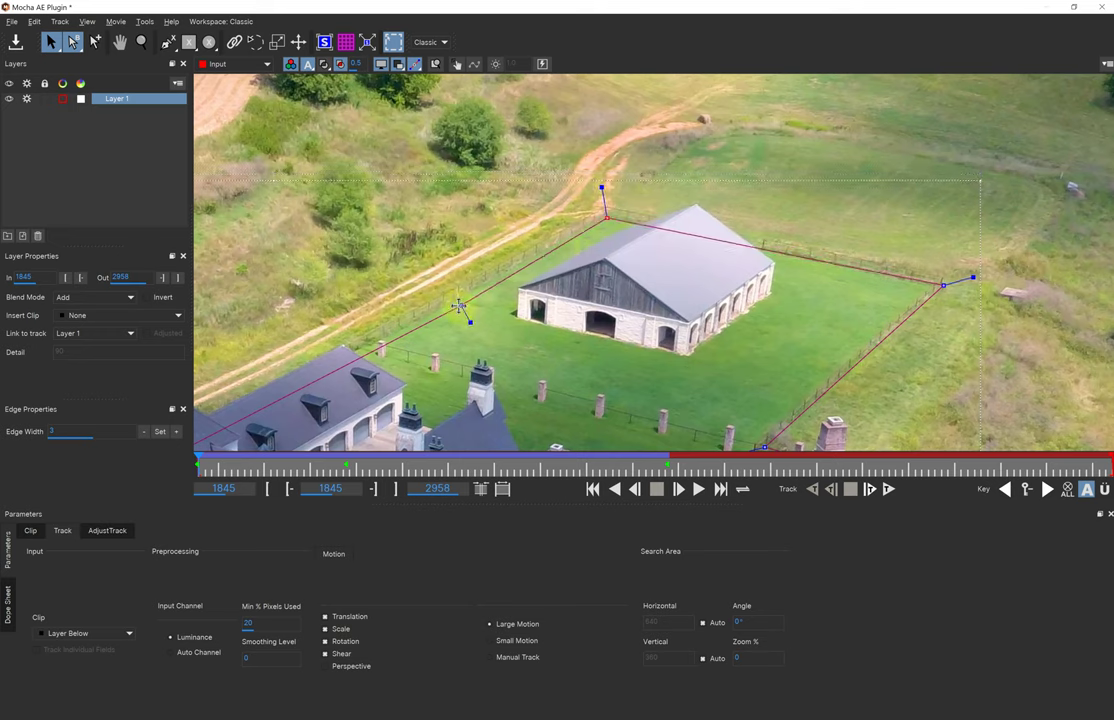
- Align the spline point at the end wing of the house with the field-side fence line
drag(459, 305, 758, 165)
key(x)
drag(318, 362, 623, 214)
key(s)
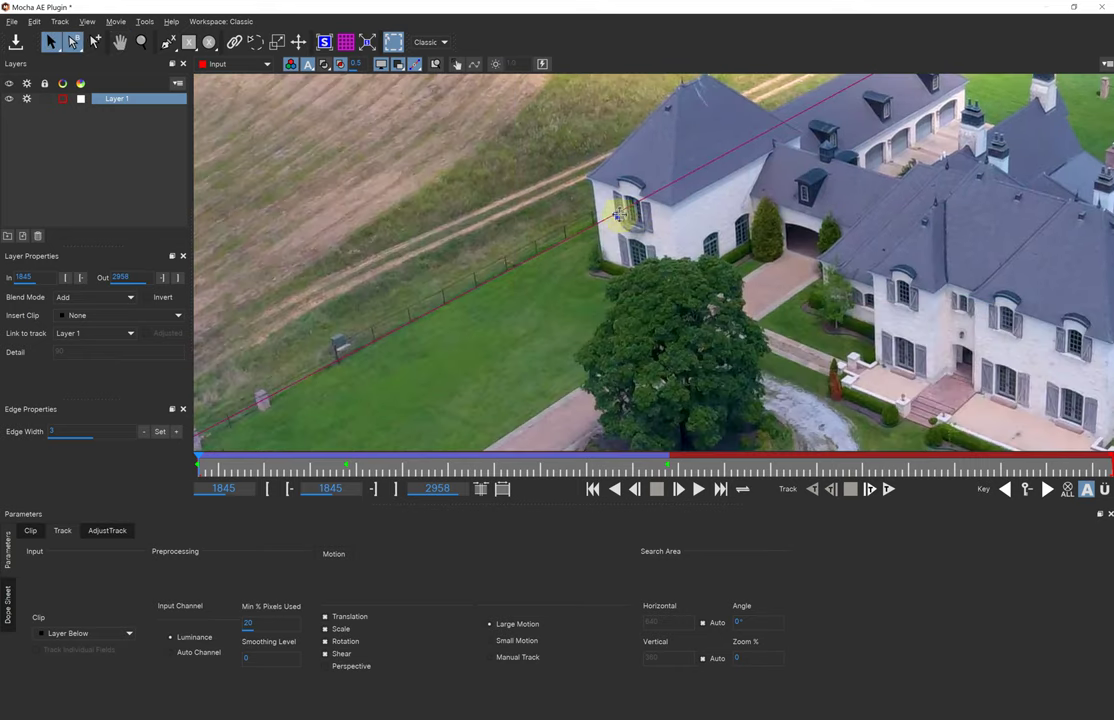
click(614, 213)
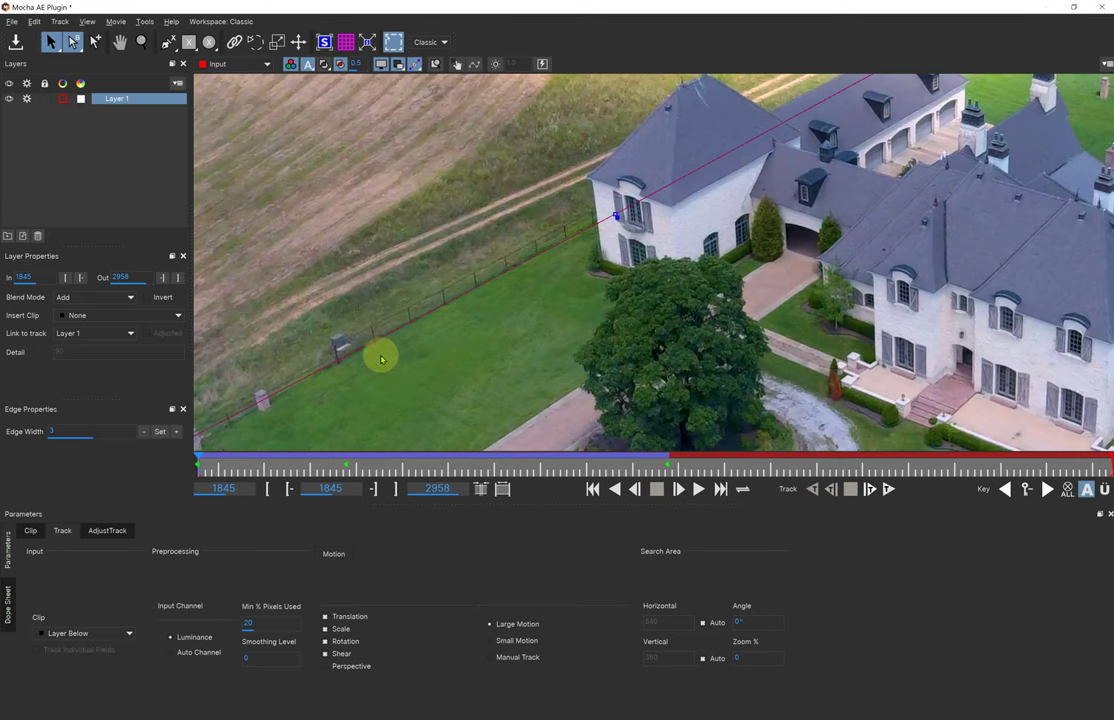
- Move the spline's field-side front corner point onto the base of the corner post near the driveway
key(x)
drag(423, 356, 684, 204)
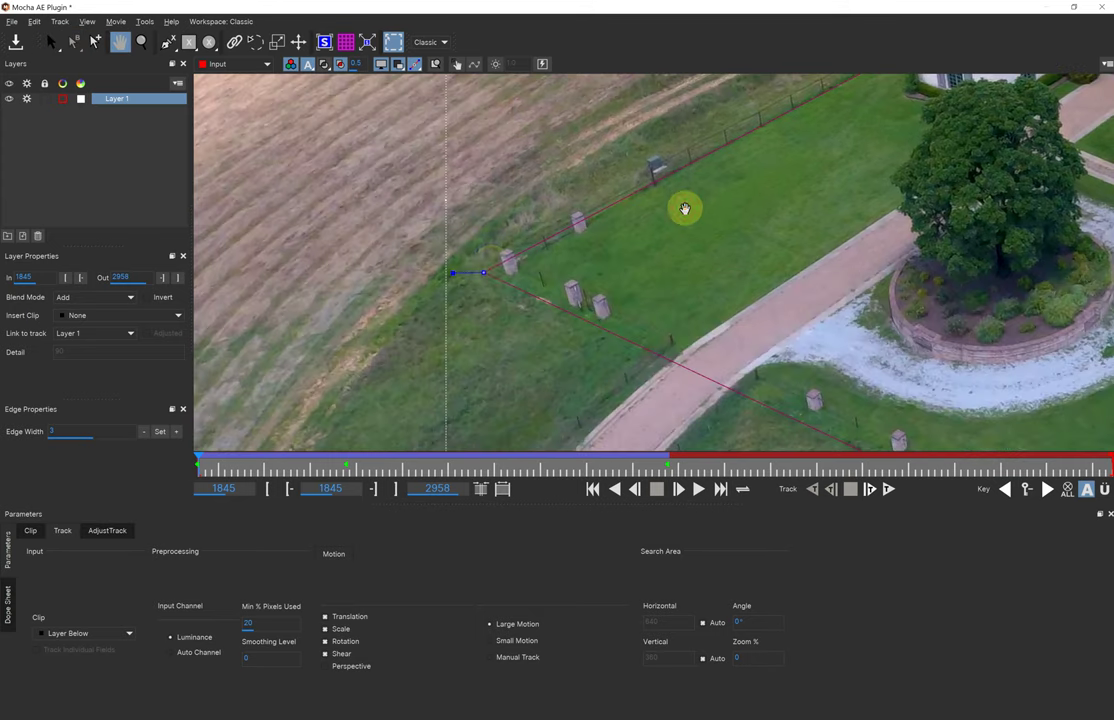
key(s)
click(487, 268)
drag(487, 268, 503, 273)
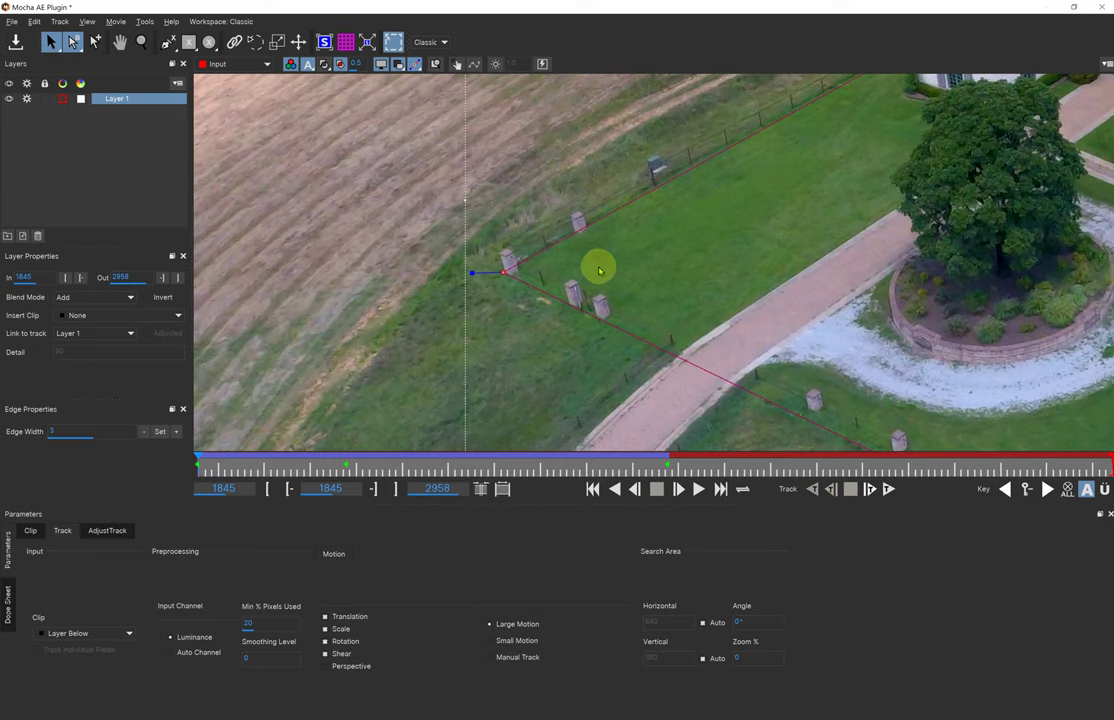
- Delete Layer 1's keyframe at frame 2026 and check the outline at the remaining keyframes, frames 1845 and 2417
key(z)
drag(679, 202, 691, 303)
drag(774, 203, 681, 307)
key(x)
key(z)
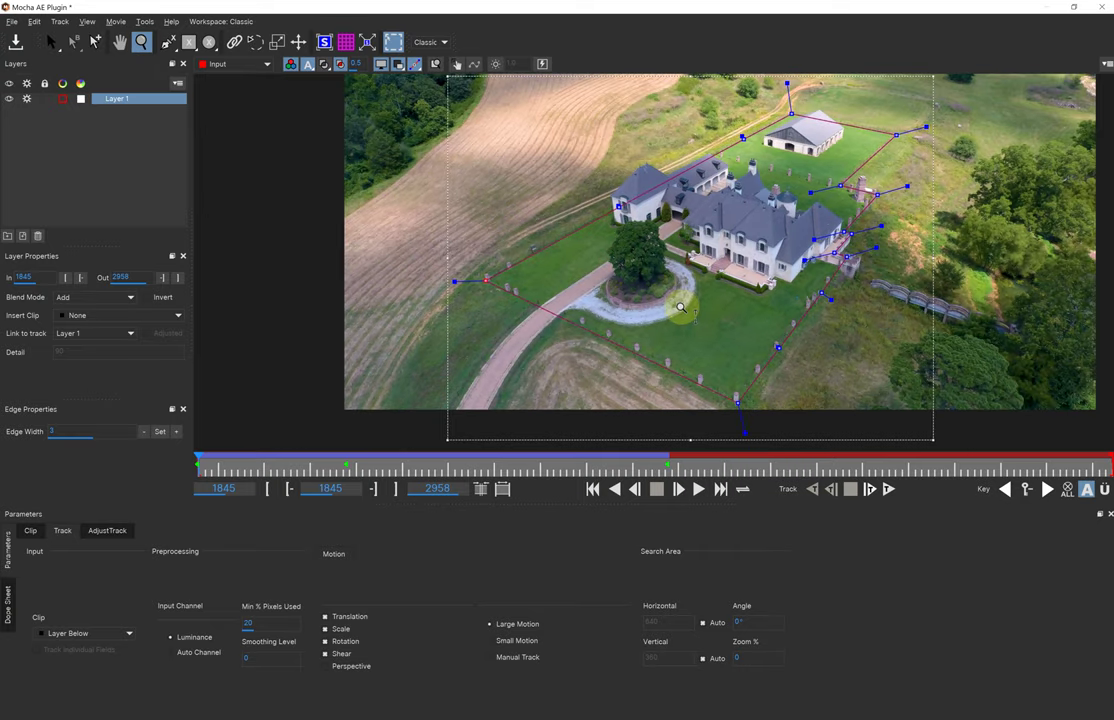
drag(705, 265, 671, 273)
key(x)
key(s)
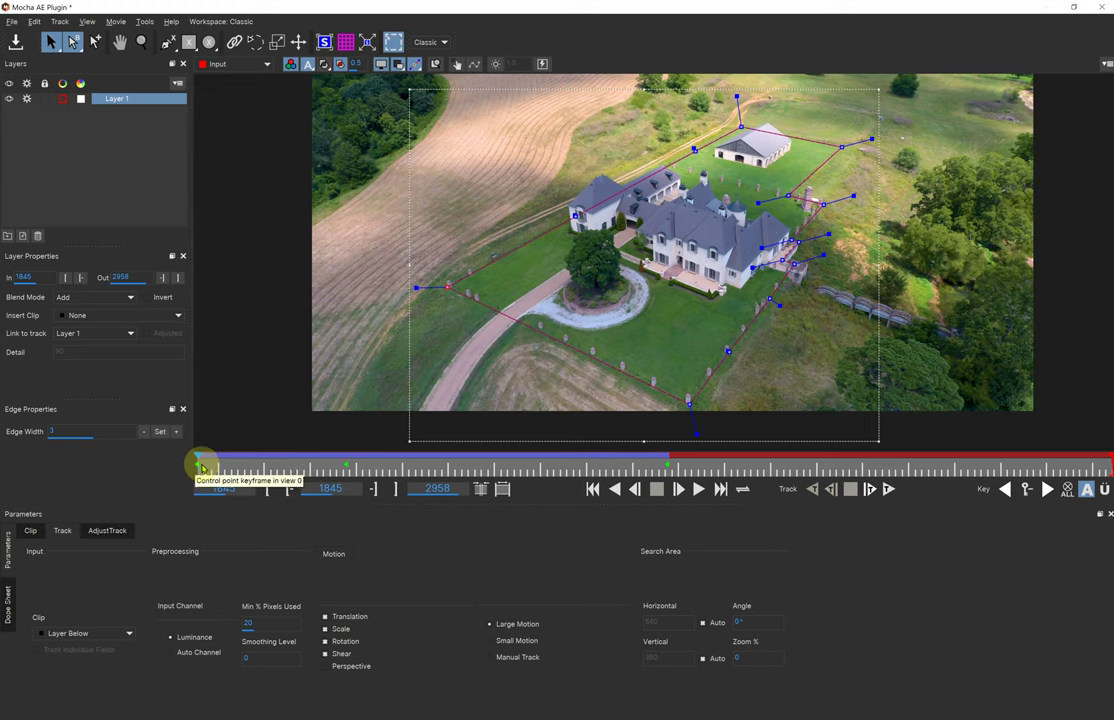
click(1046, 490)
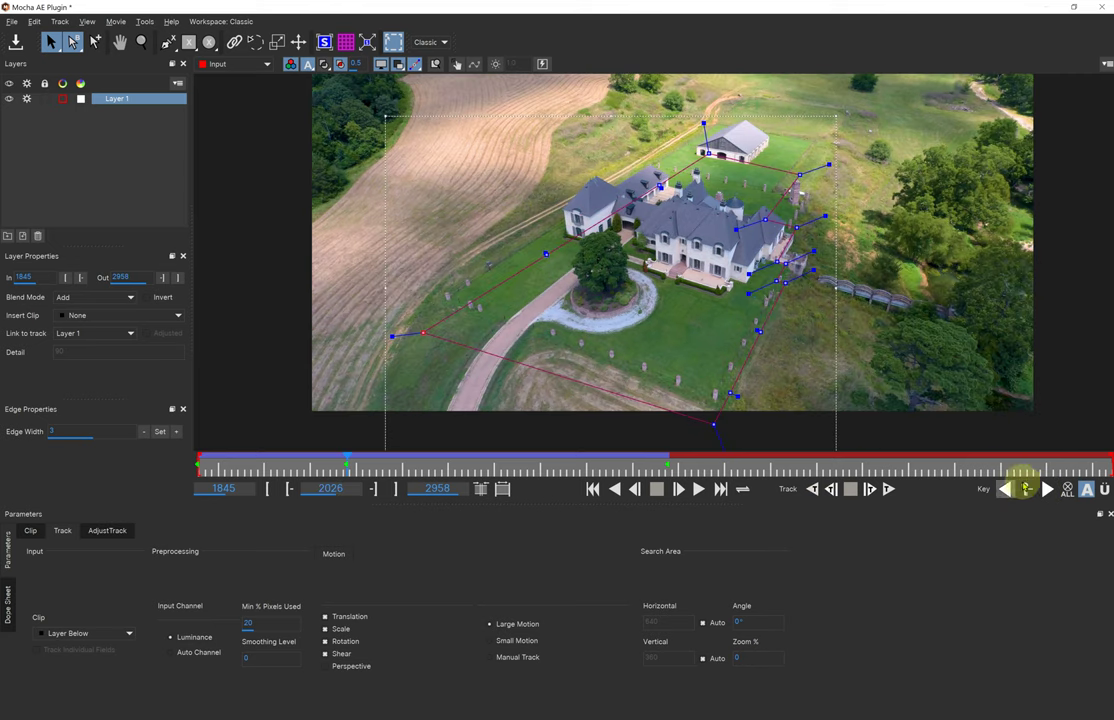
click(1025, 489)
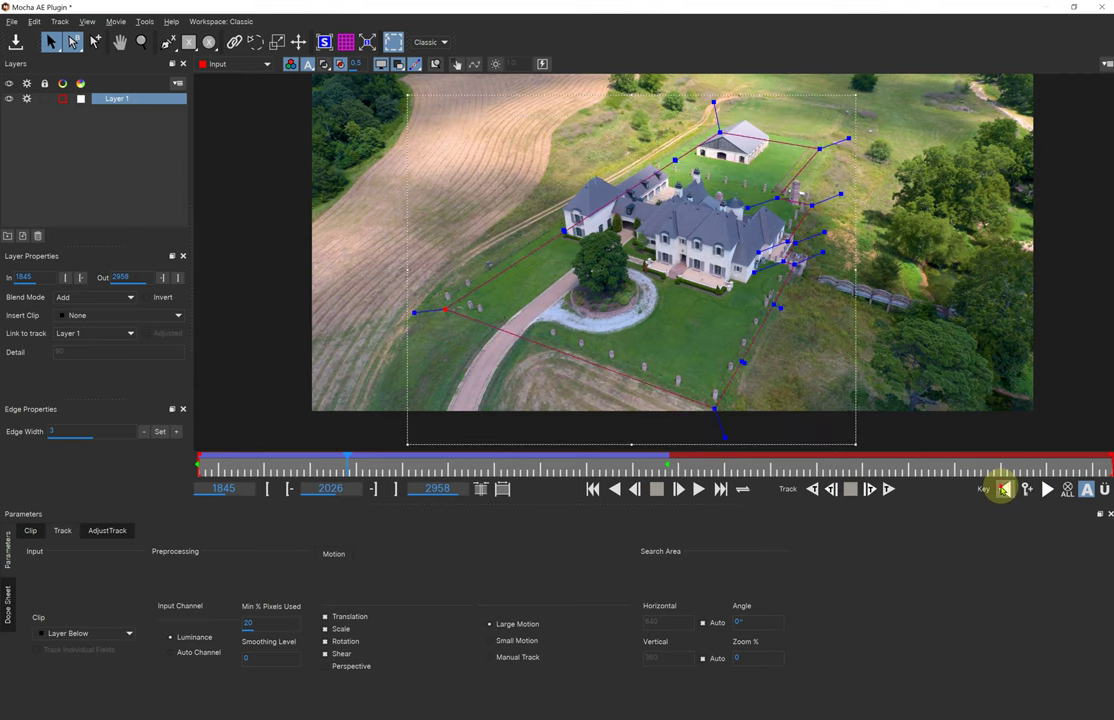
click(1005, 489)
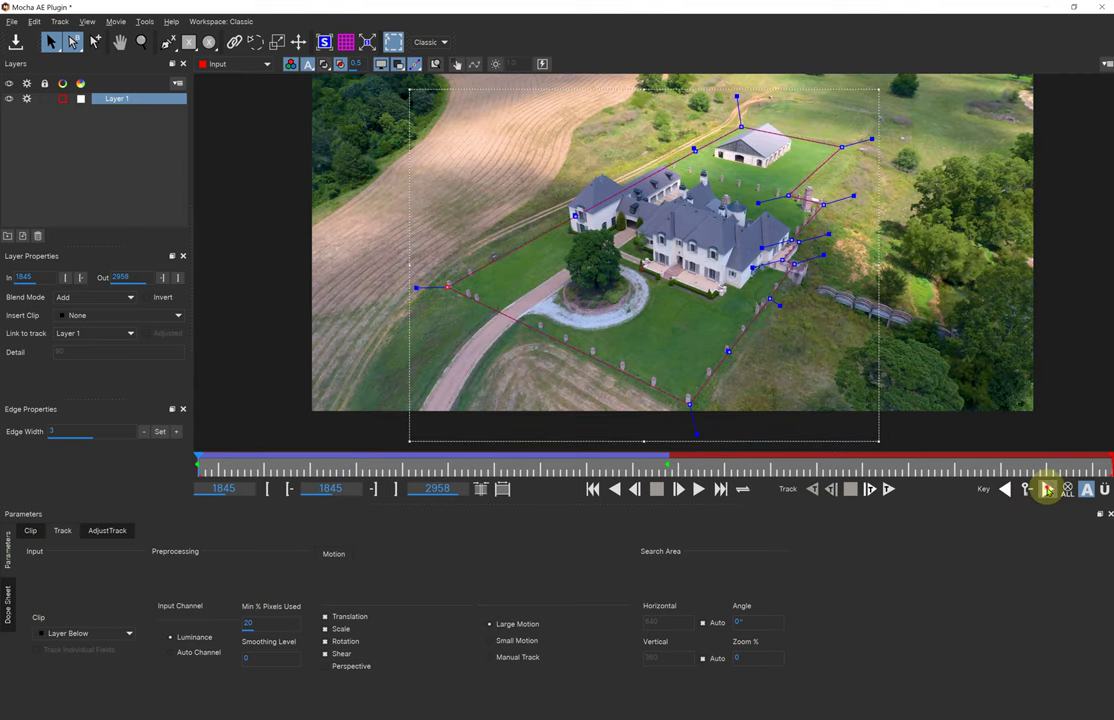
click(1047, 489)
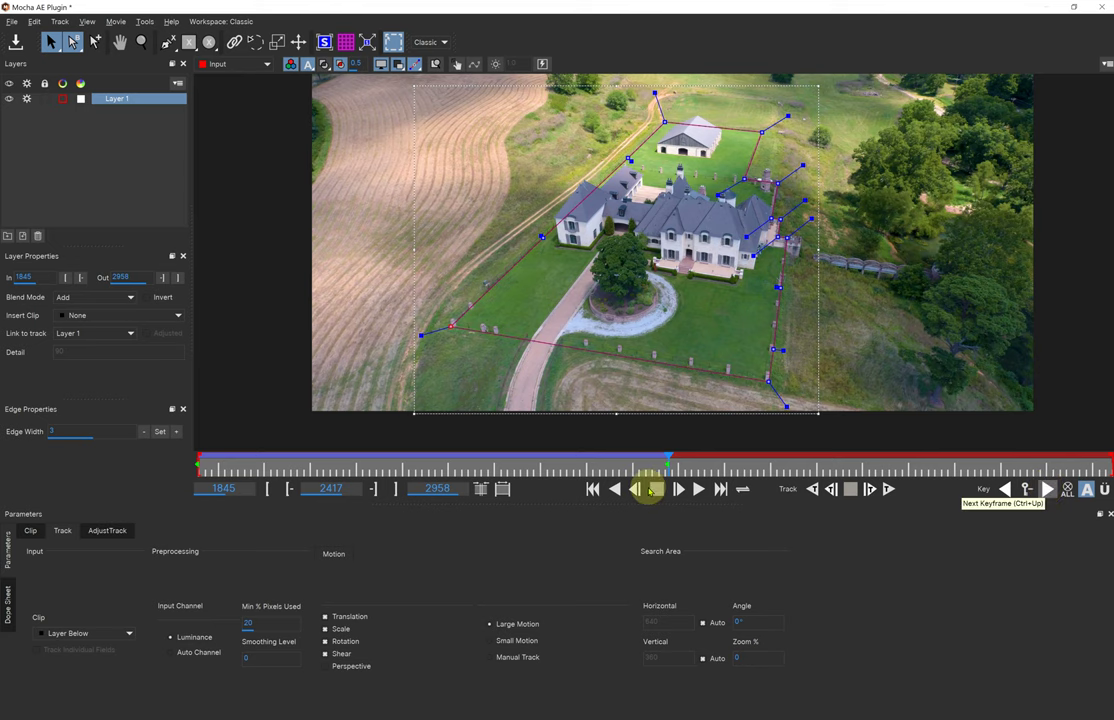
- At frame 2114, move the spline's two front corner points onto the corner posts and the next point onto the side fence
click(415, 469)
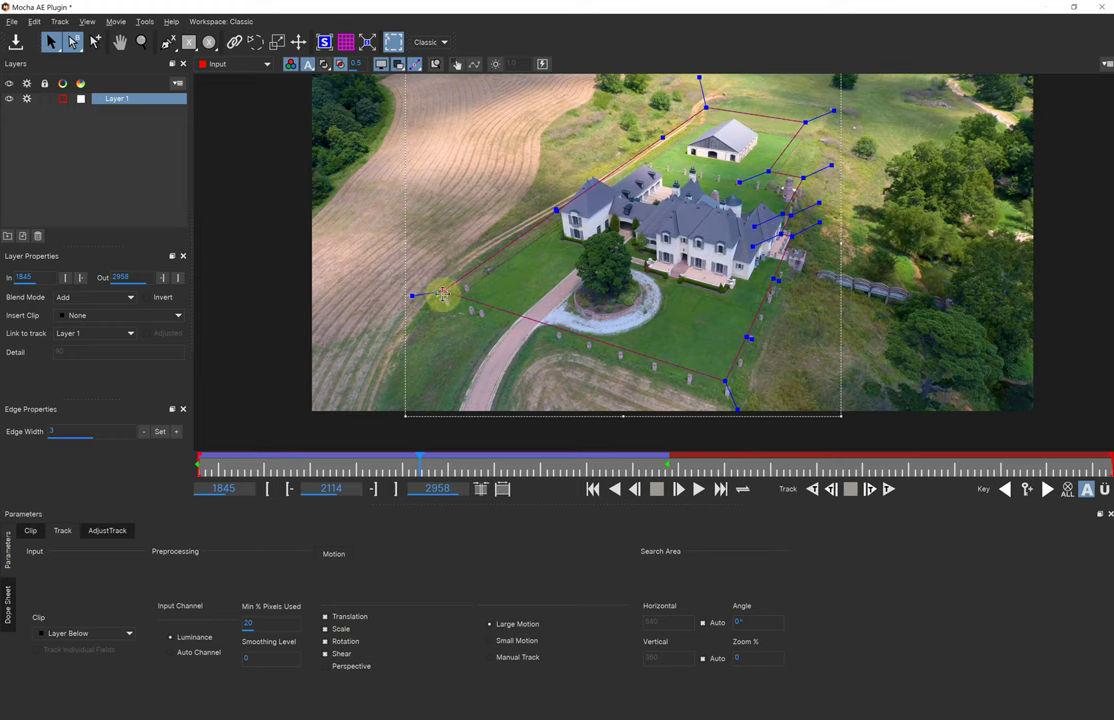
drag(443, 294, 448, 311)
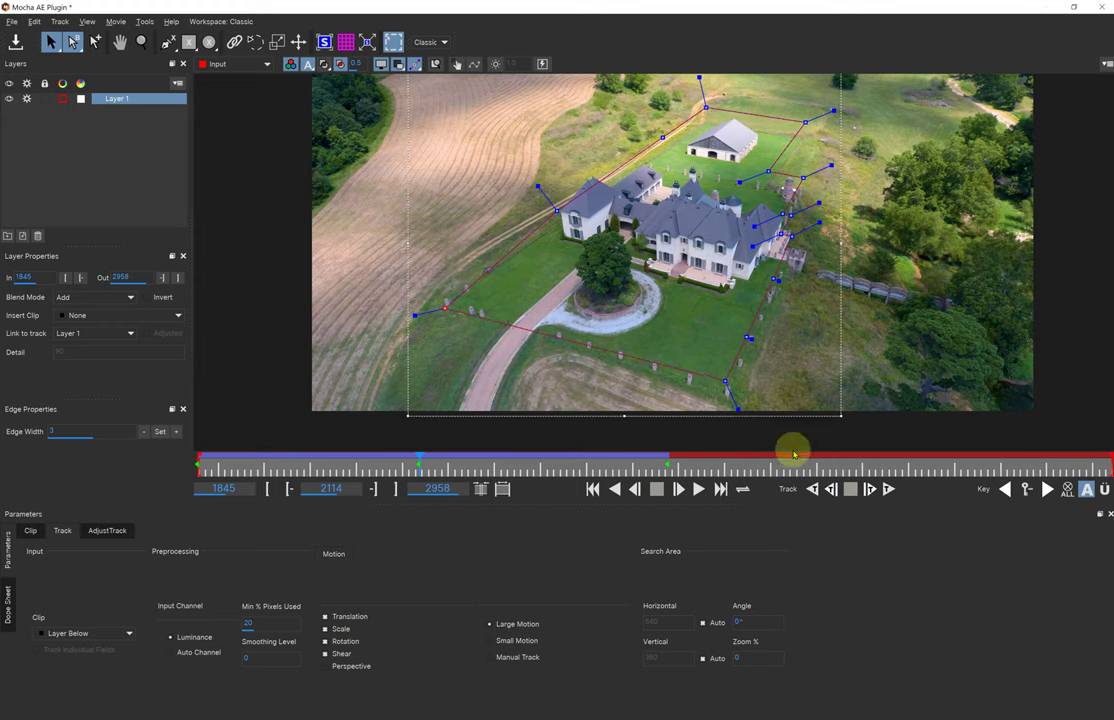
mouse_move(739, 393)
mouse_down()
mouse_move(727, 384)
mouse_move(730, 398)
mouse_up()
drag(746, 337, 752, 342)
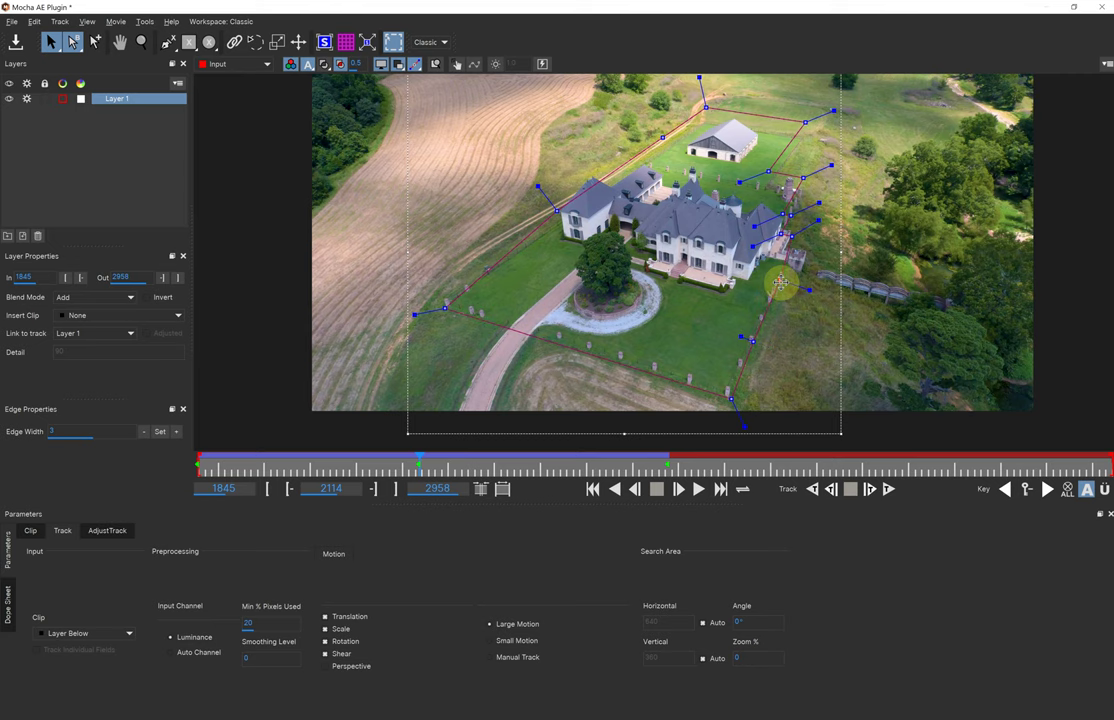
- At frame 2114, move the spline's two lower terrace points onto the terrace wall corner and the stone turret's edge
key(z)
drag(754, 338, 768, 365)
key(x)
key(s)
drag(767, 286, 767, 310)
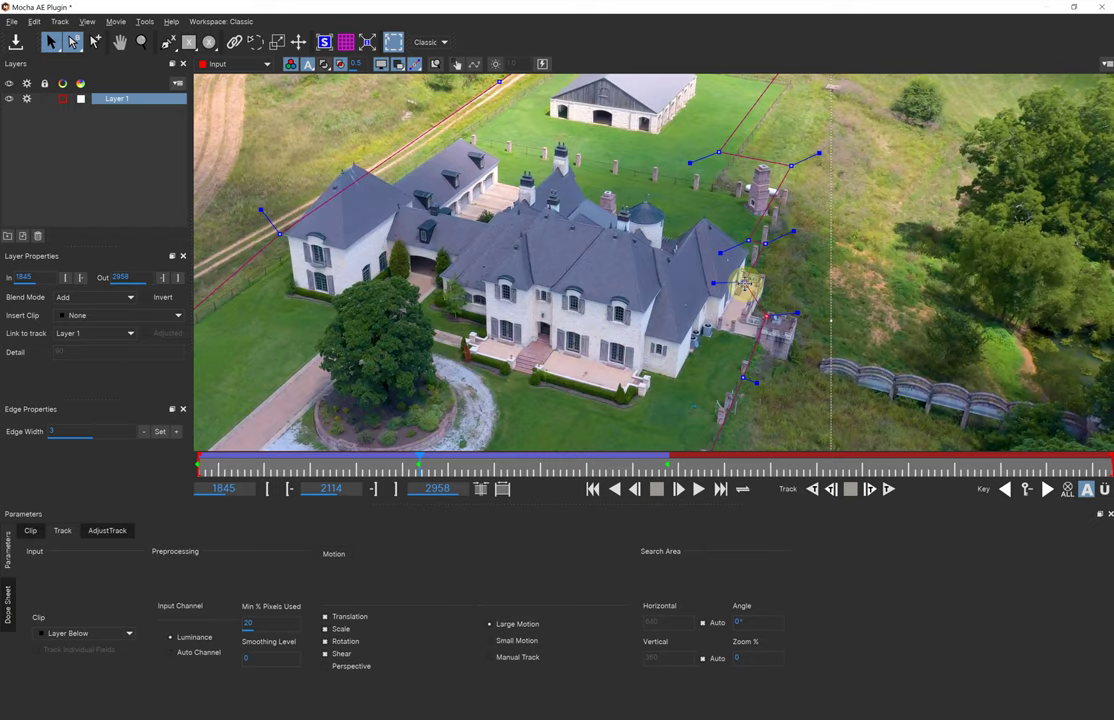
key(z)
drag(724, 358, 843, 207)
drag(745, 334, 777, 259)
key(s)
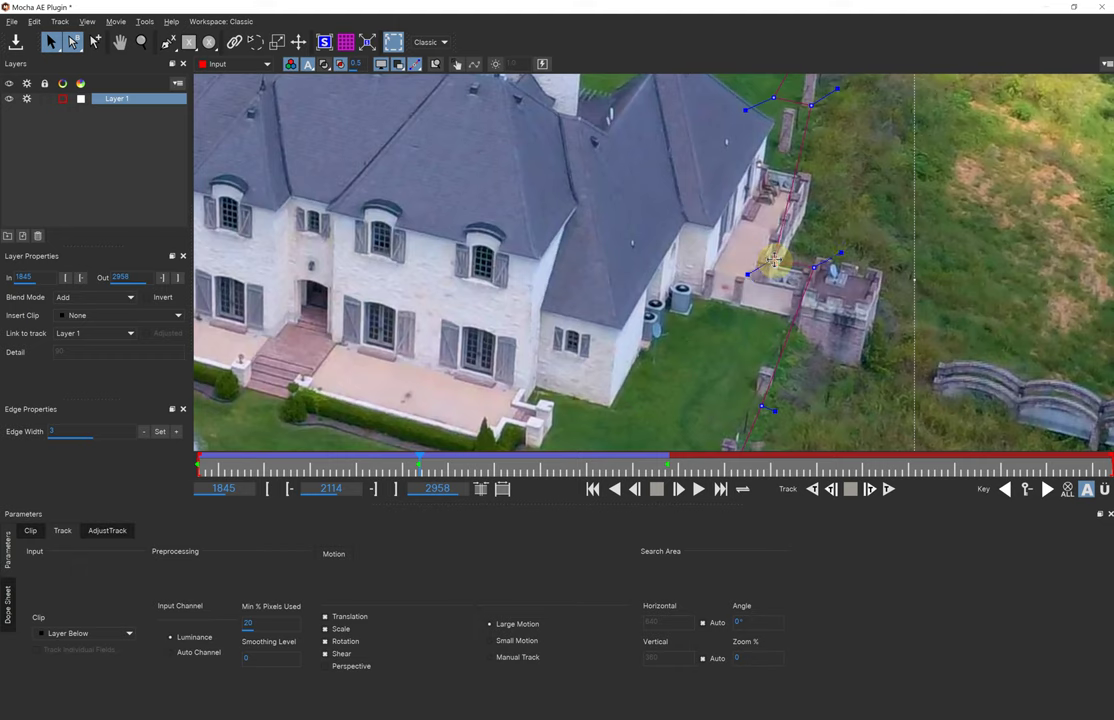
click(816, 266)
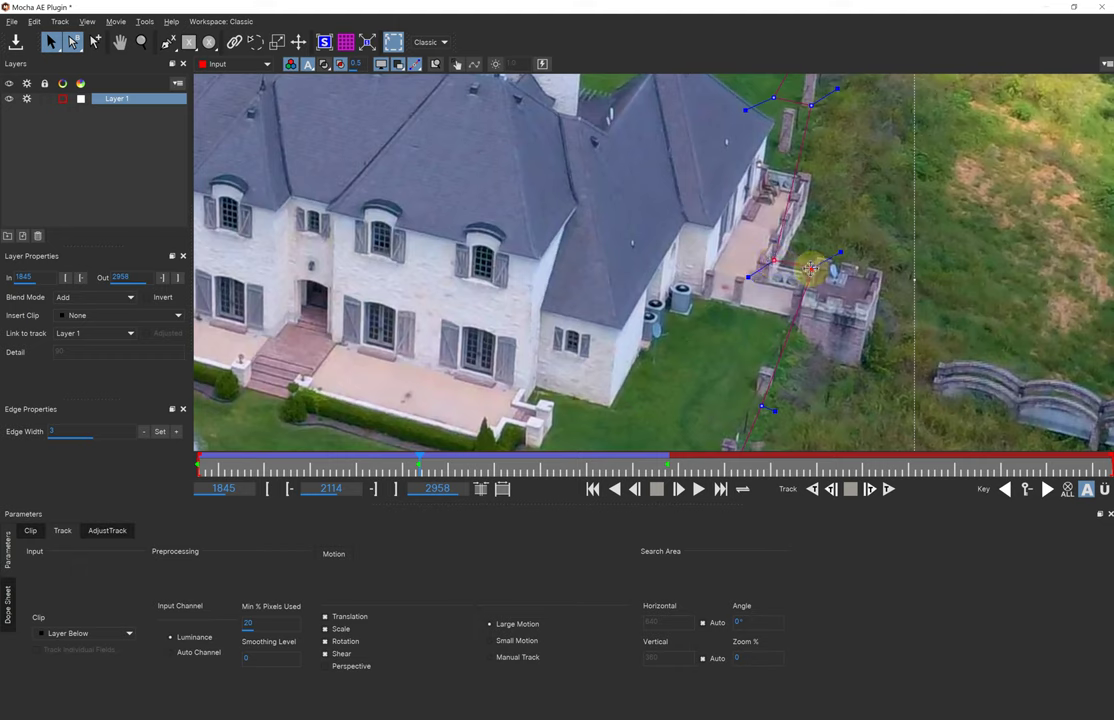
- Move the two upper terrace points onto the terrace's outer wall corner and the house end, and fine-tune the lower terrace point
click(811, 106)
drag(813, 142, 817, 171)
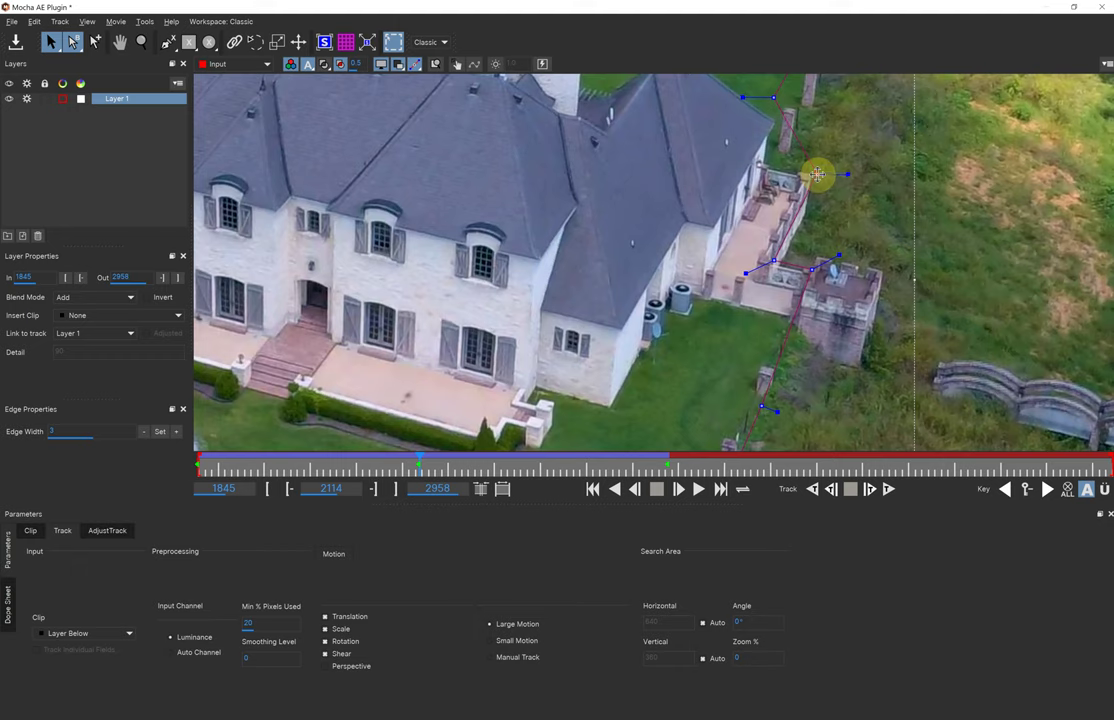
click(775, 99)
drag(779, 137, 769, 168)
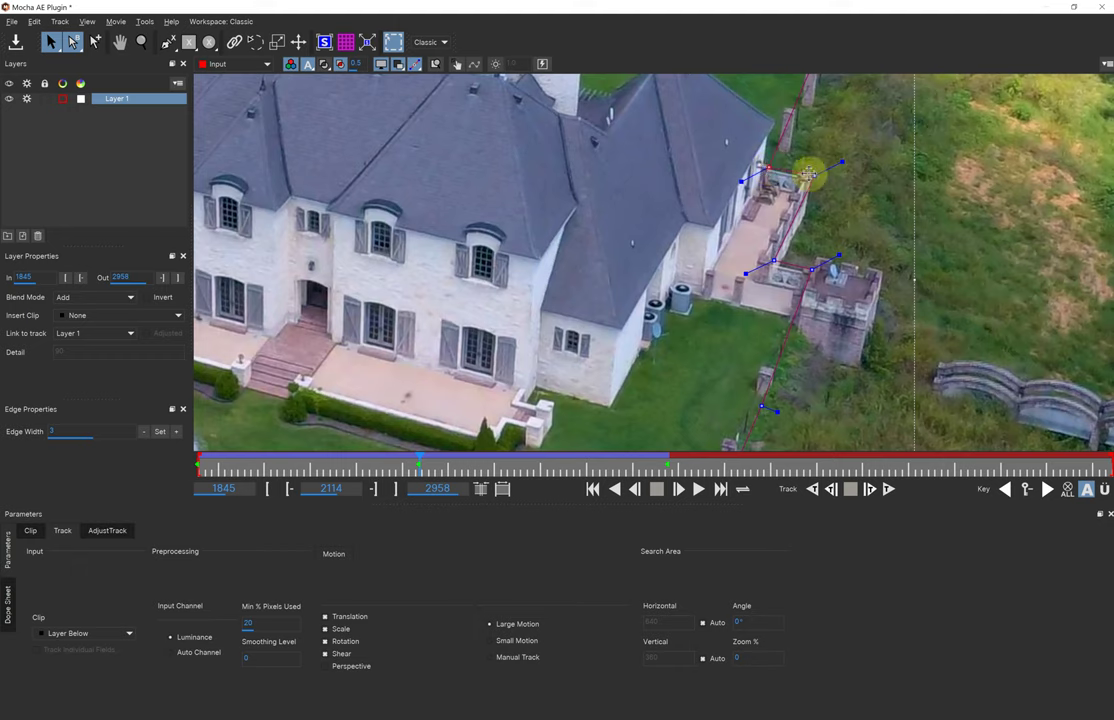
click(817, 175)
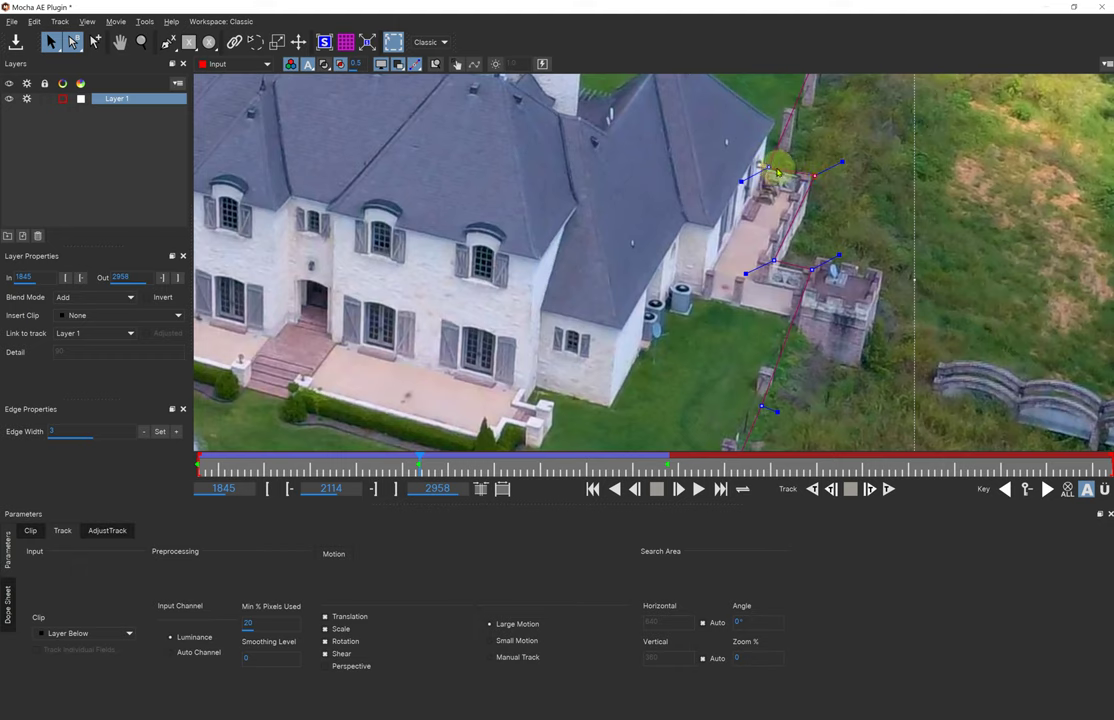
click(769, 262)
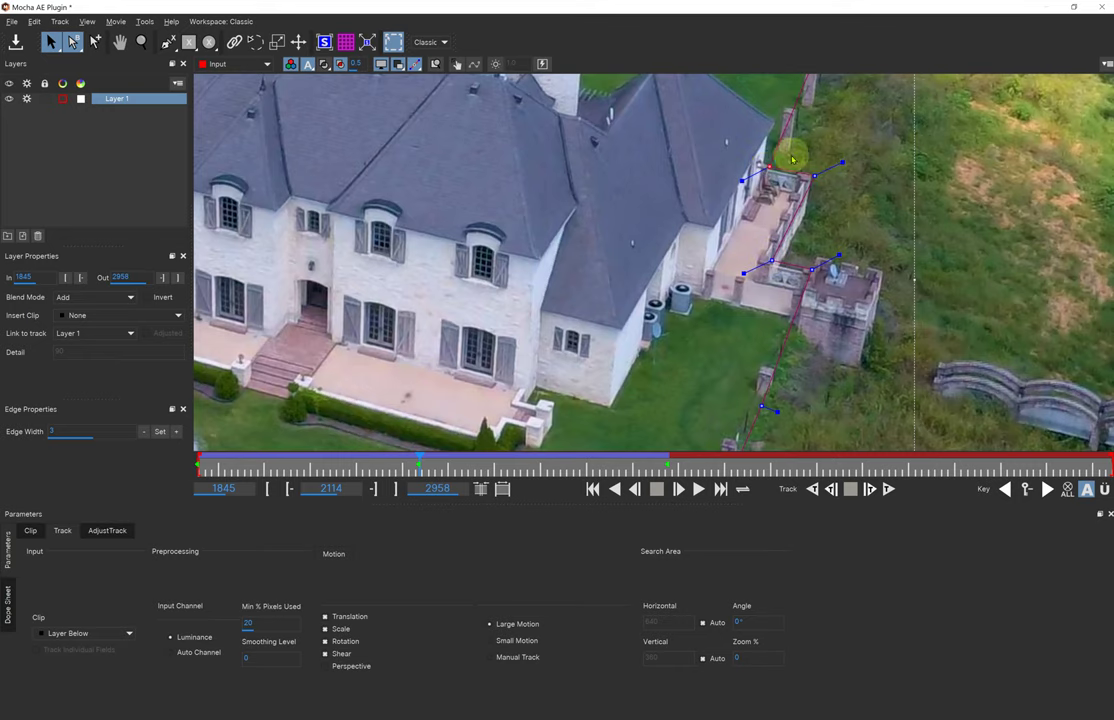
- At frame 2114, move the point beyond the outdoor chimney onto the corner post and its neighbour onto the fence junction
key(x)
drag(833, 132, 720, 338)
key(s)
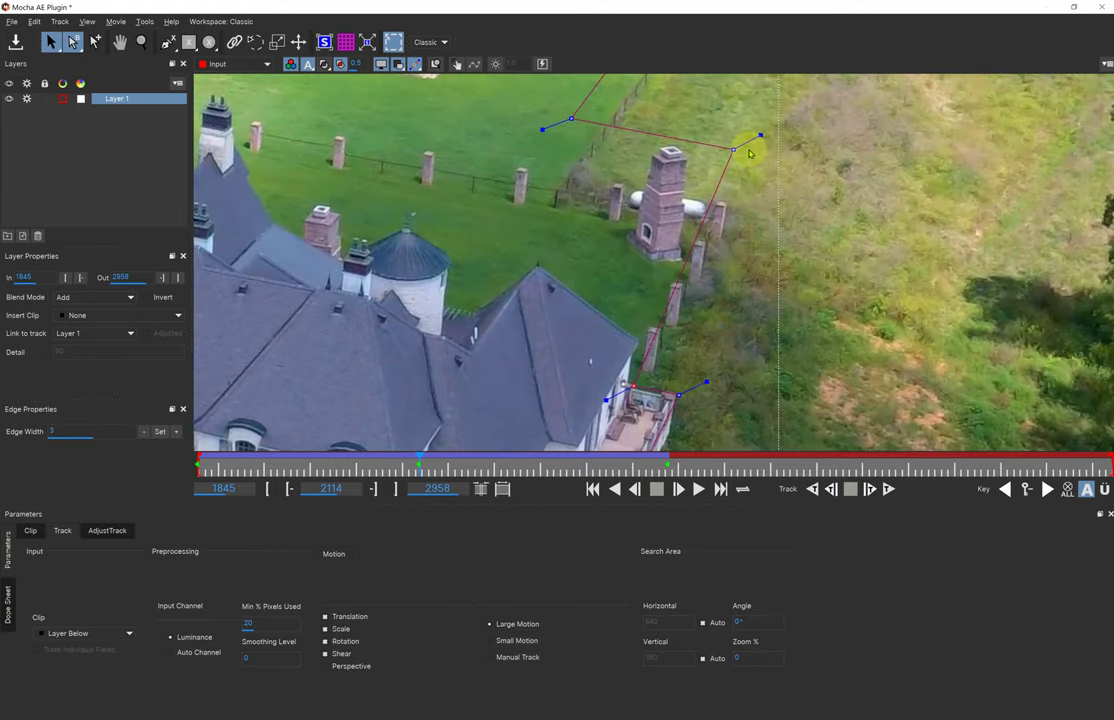
drag(737, 148, 728, 226)
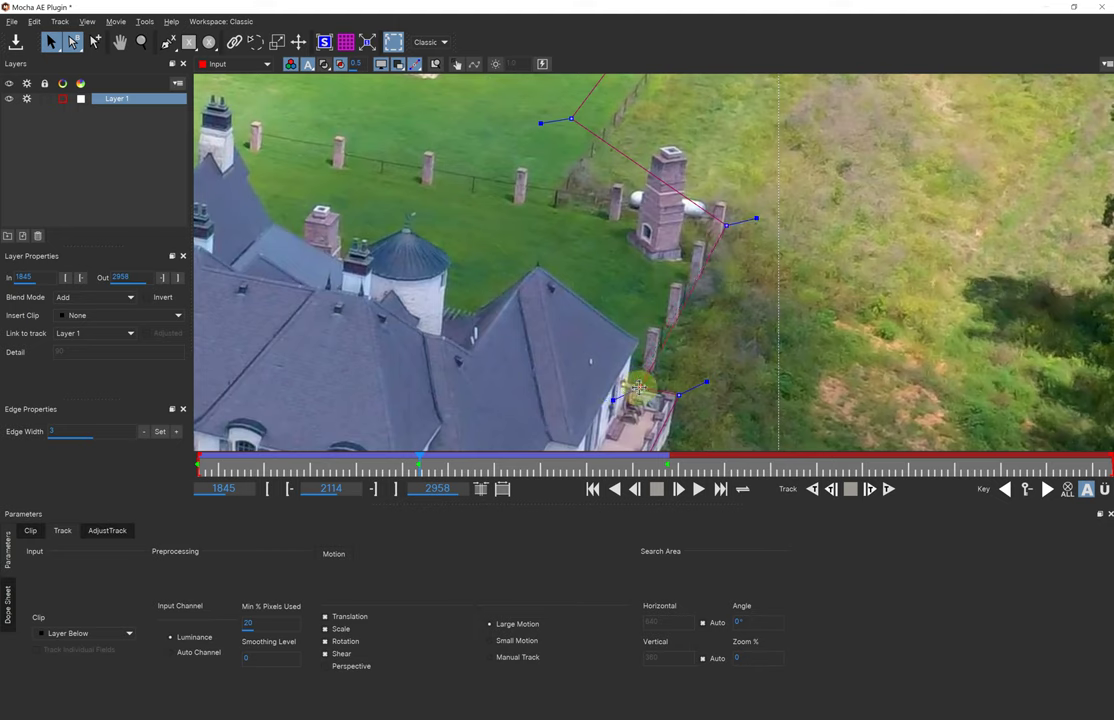
drag(570, 119, 575, 195)
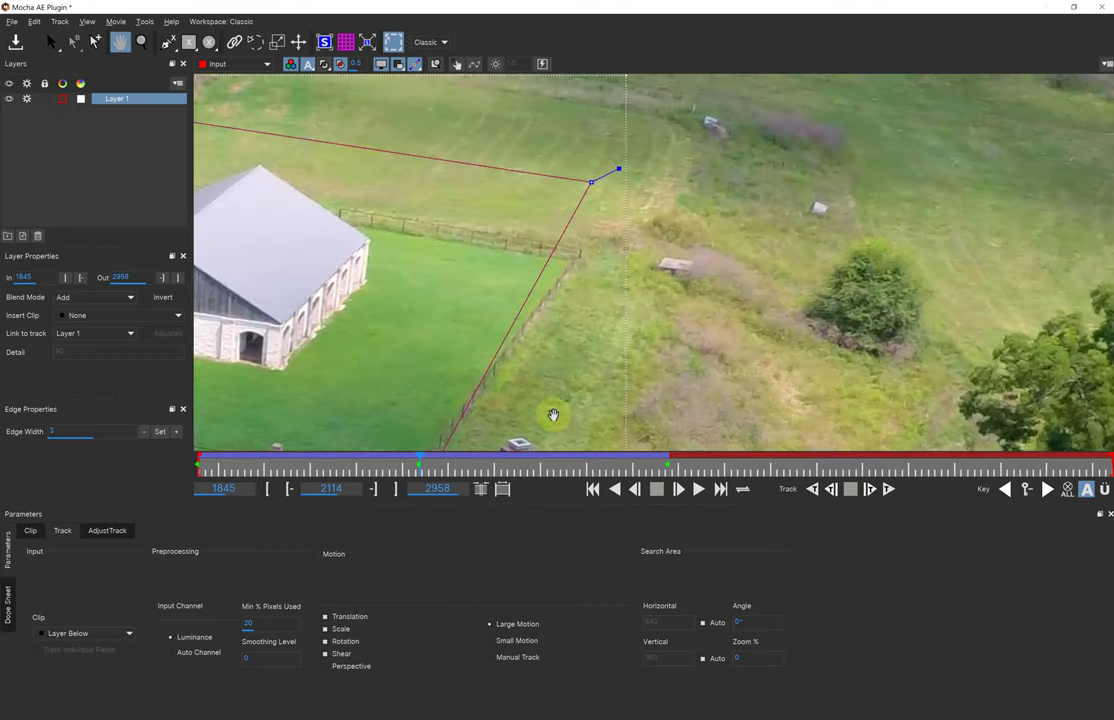
- At frame 2114, move the two far points behind the barn onto the fence corners and the next point onto the track-side fence
drag(591, 180, 584, 250)
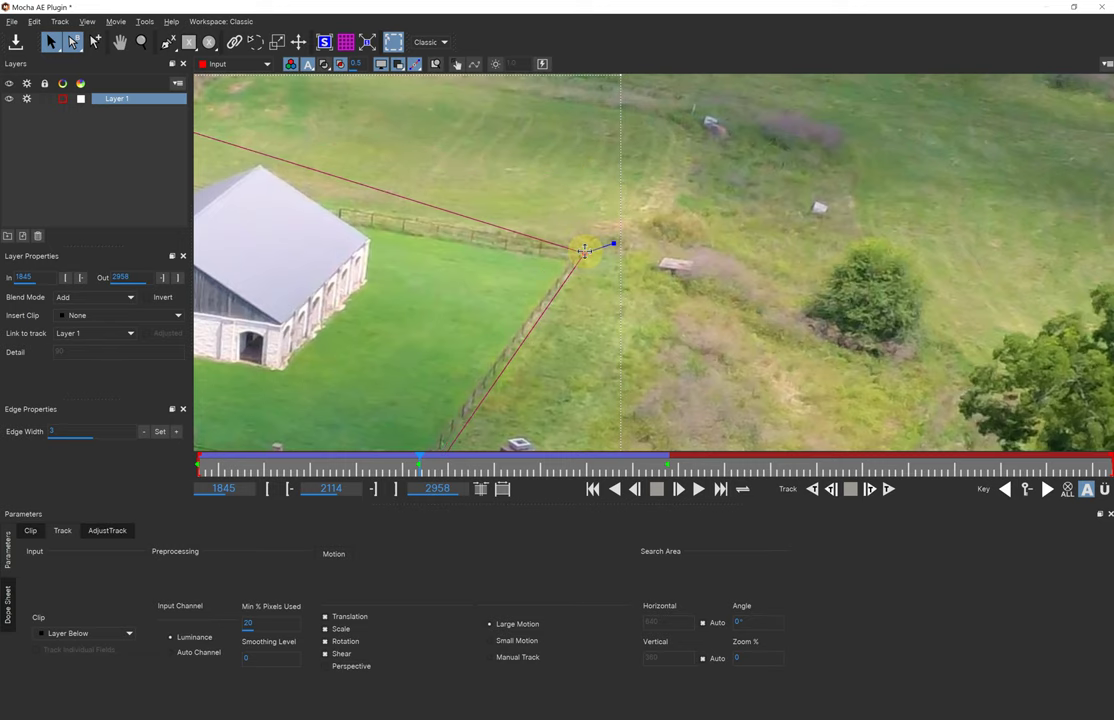
key(x)
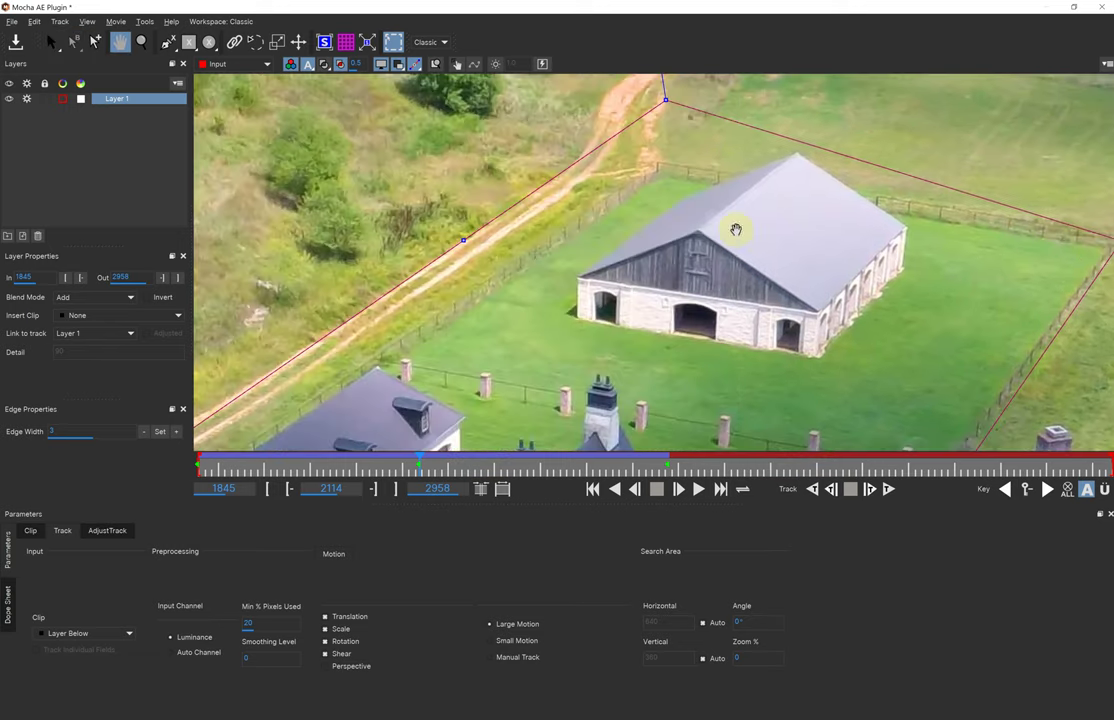
key(s)
drag(665, 101, 661, 174)
drag(466, 241, 498, 289)
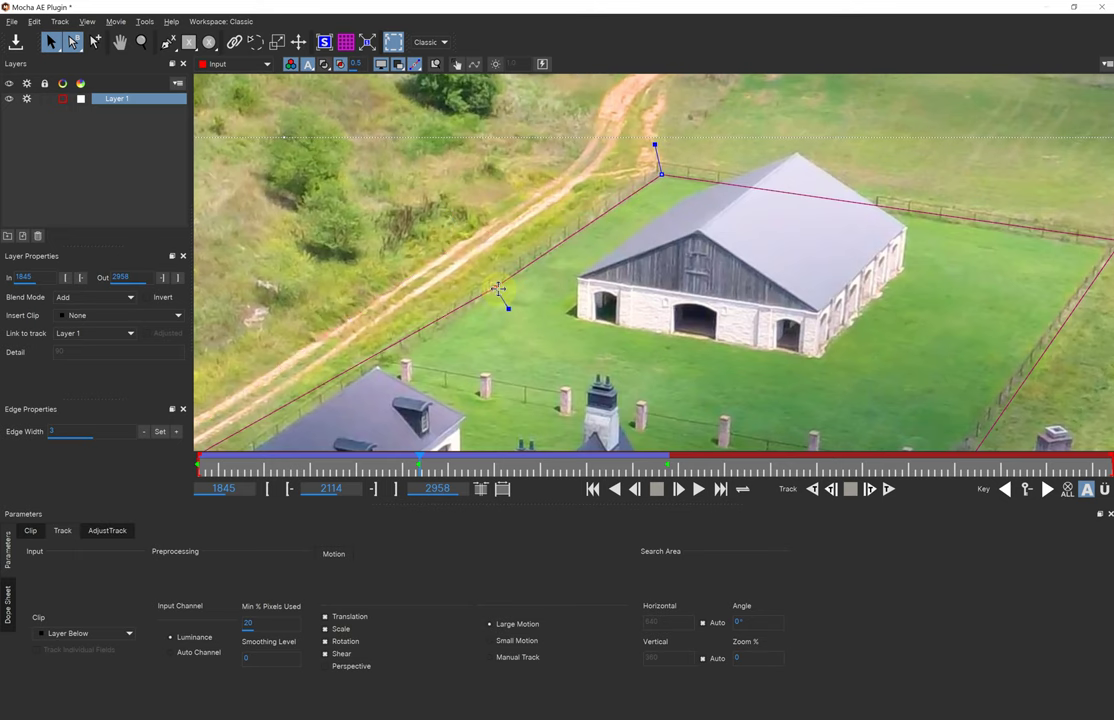
- At frame 2114, move the point beside the house wing onto the fence line and the driveway-side corner point onto its corner post
key(x)
drag(443, 343, 770, 112)
drag(438, 320, 615, 212)
key(s)
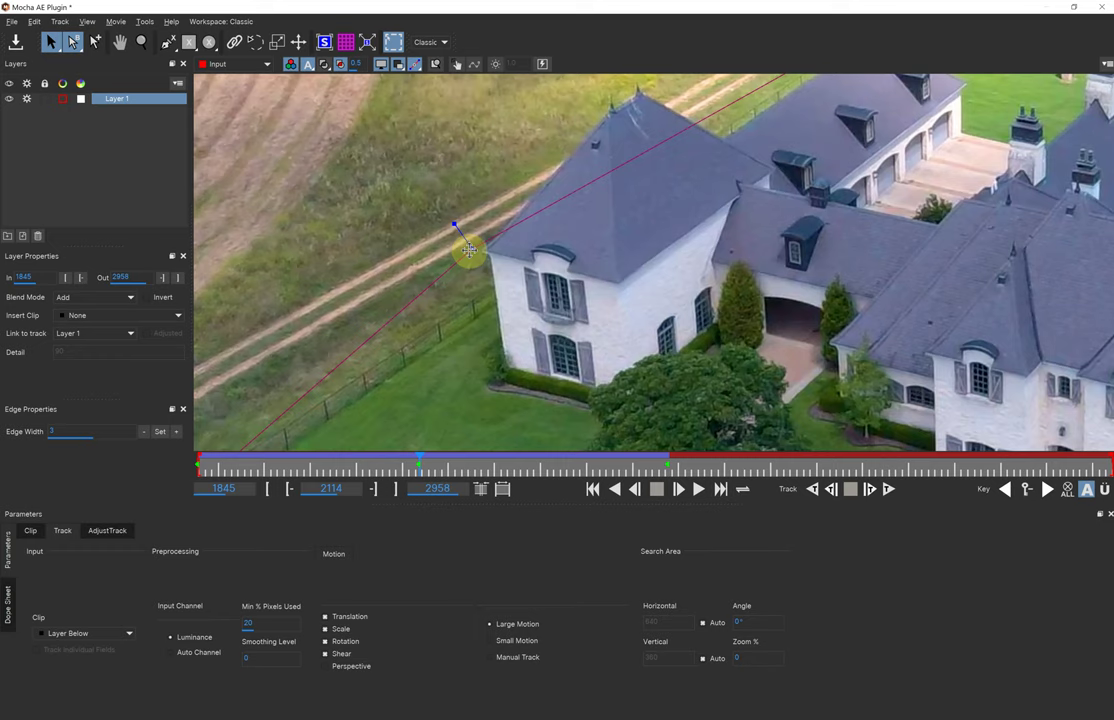
drag(465, 296, 465, 320)
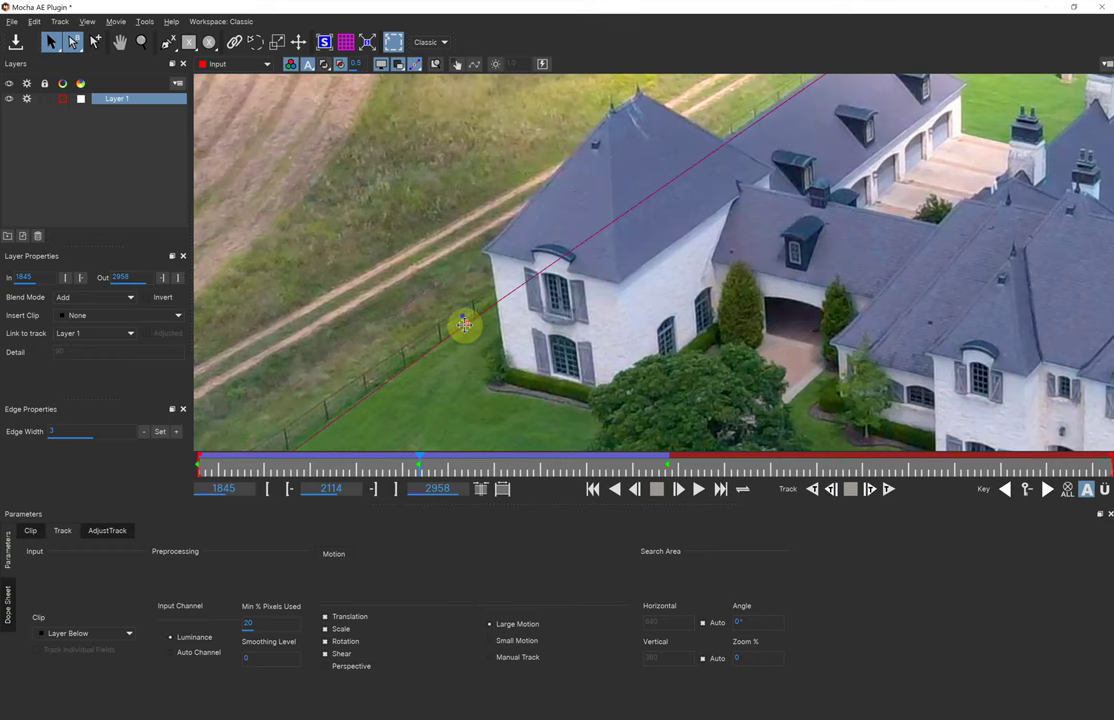
key(x)
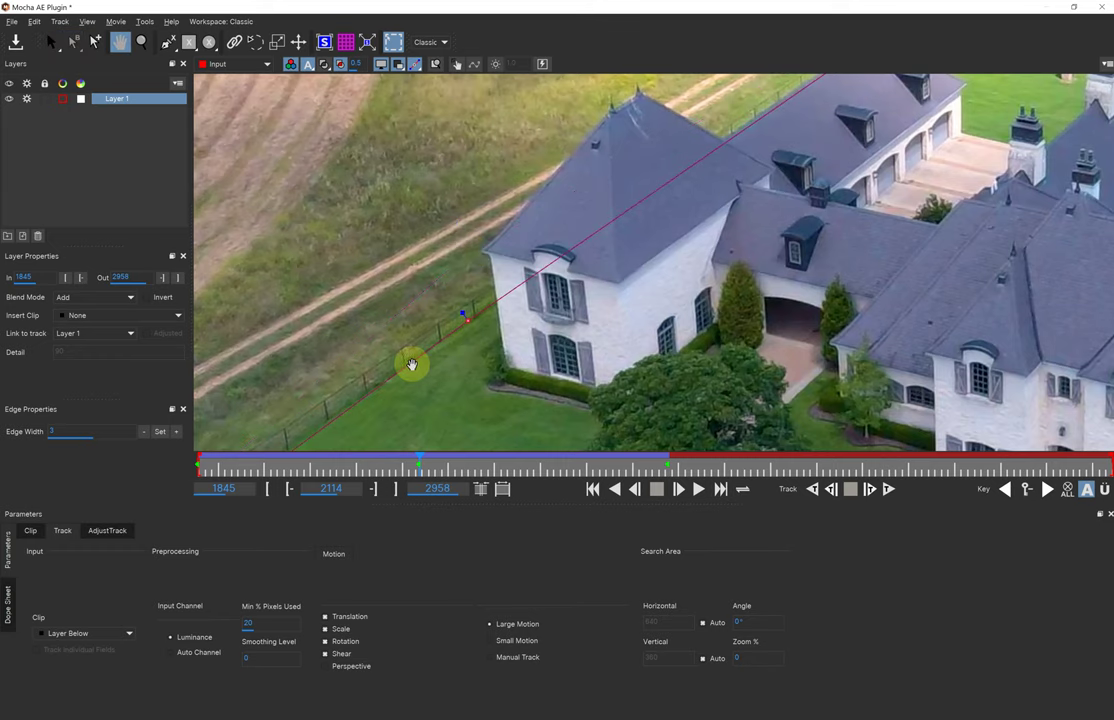
drag(411, 362, 777, 78)
drag(472, 343, 547, 278)
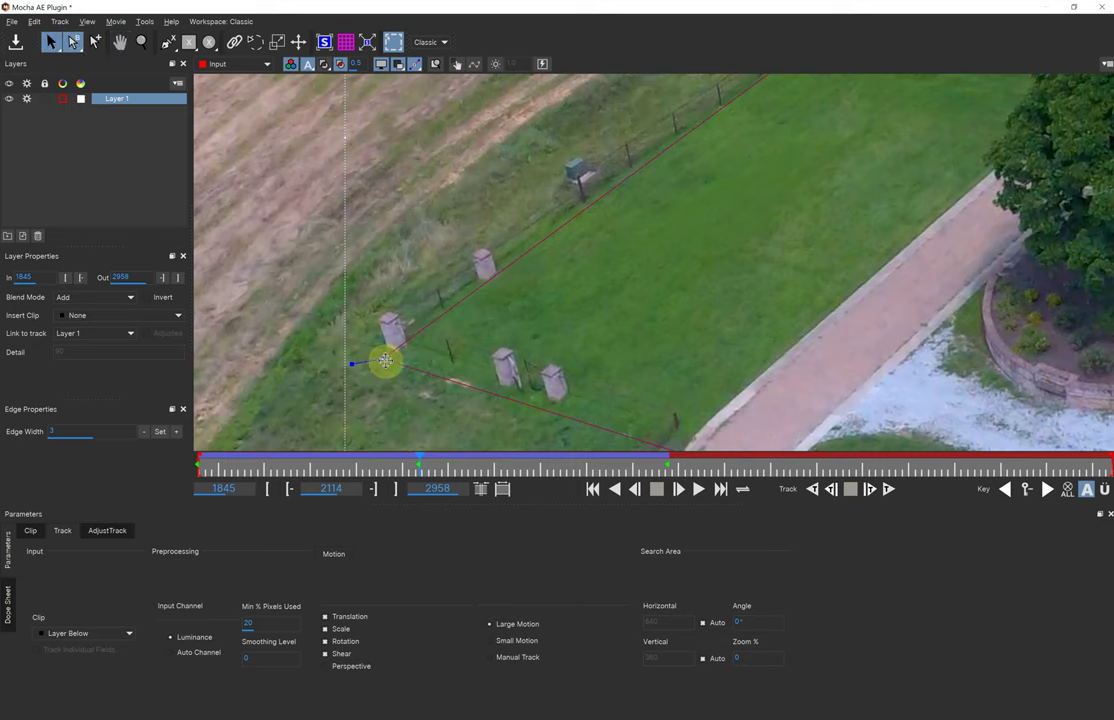
drag(386, 361, 384, 348)
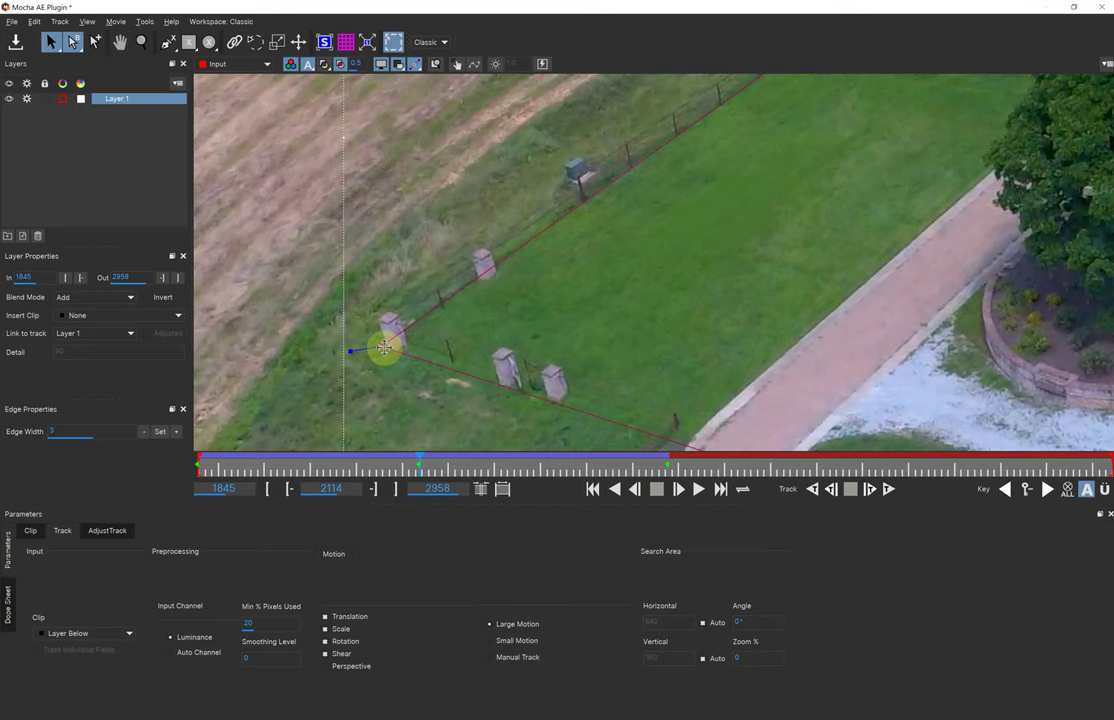
- Fine-tune the front corner point against its post and the terrace point against the stone turret at frame 2114
key(z)
drag(648, 269, 714, 375)
scroll(713, 375, down, 2)
key(x)
drag(910, 341, 636, 286)
key(s)
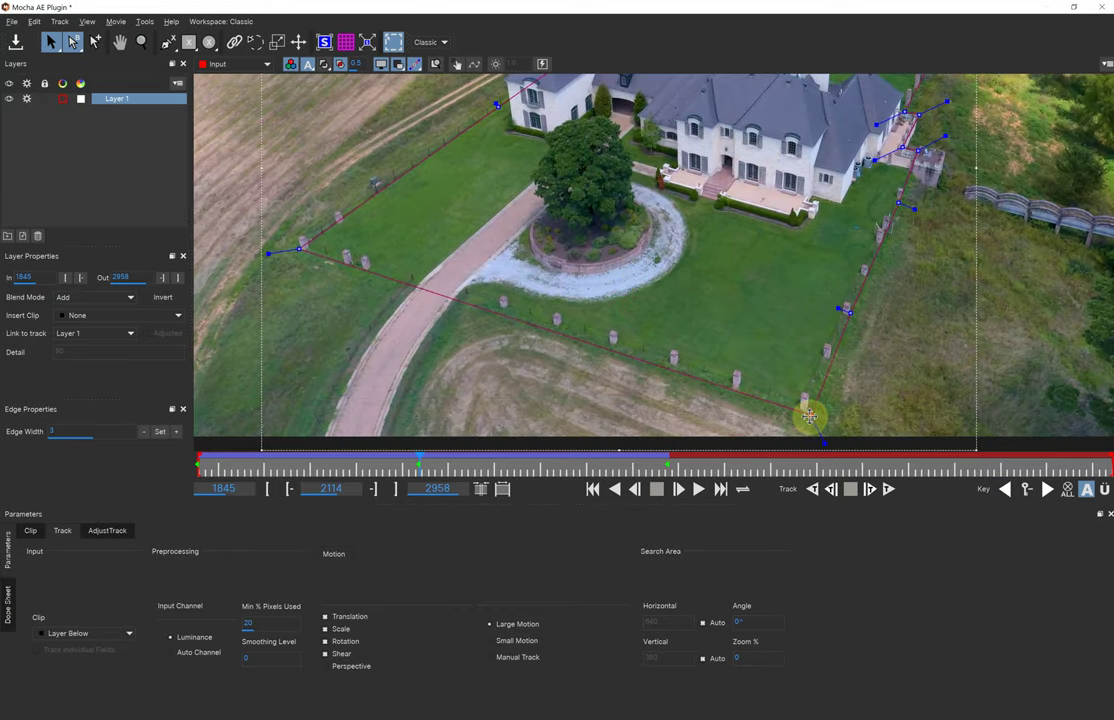
click(806, 413)
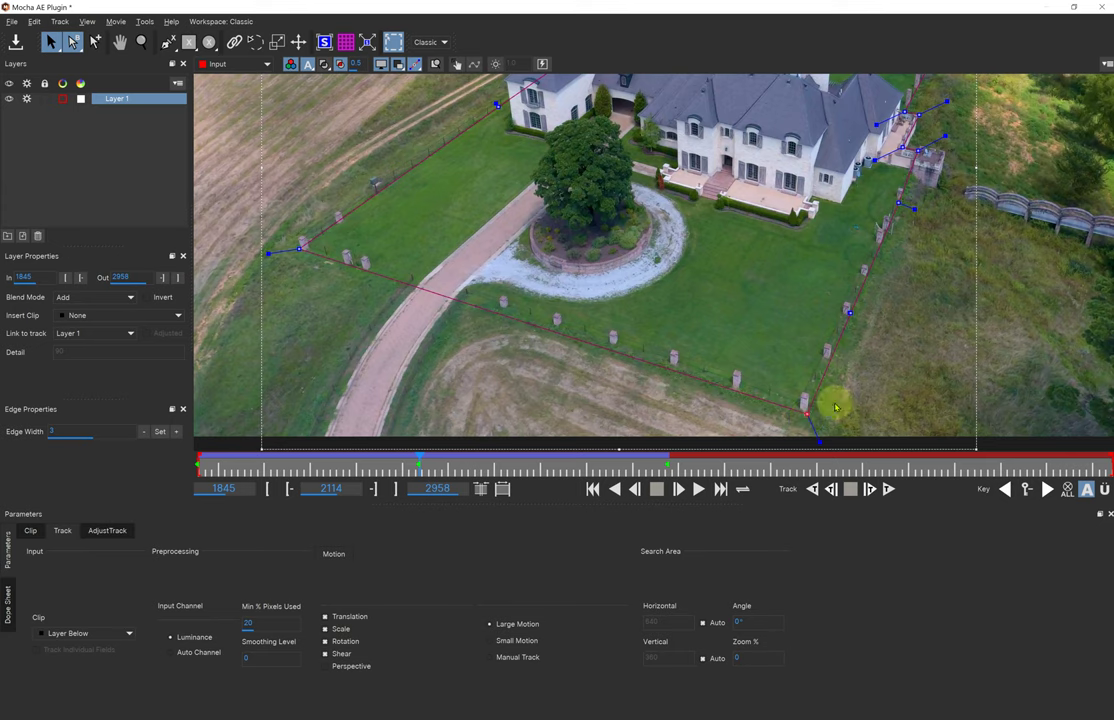
click(920, 151)
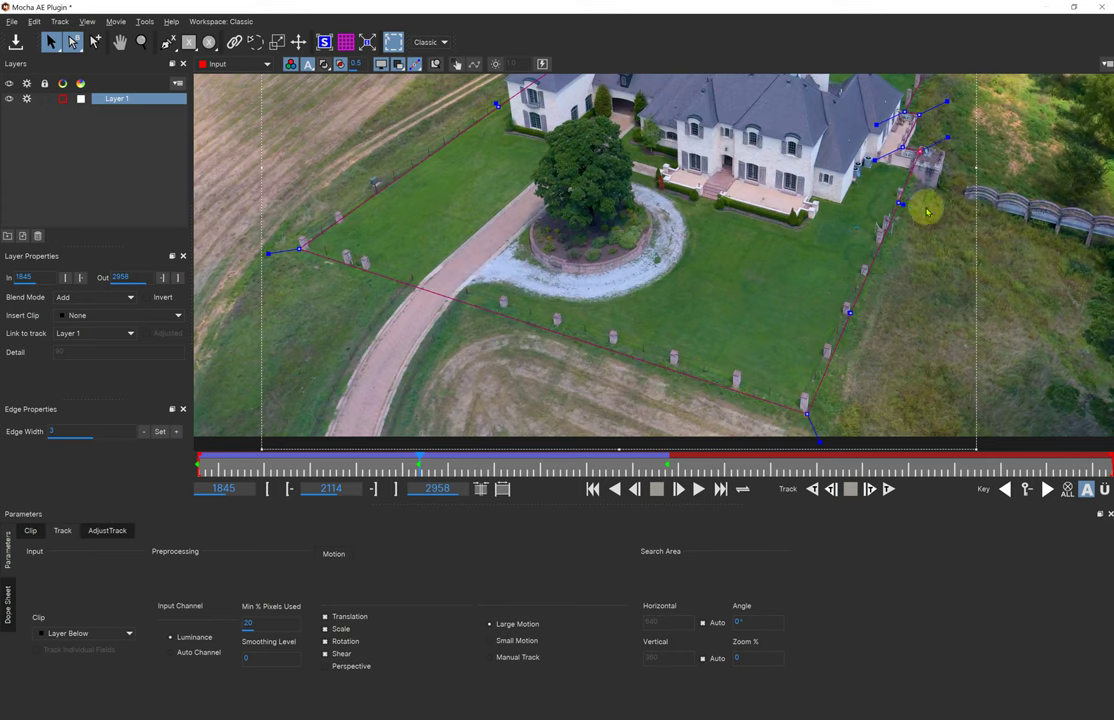
- Go to frame 2278 and add a keyframe for the property spline there
key(z)
drag(986, 166, 906, 292)
key(x)
drag(922, 216, 772, 338)
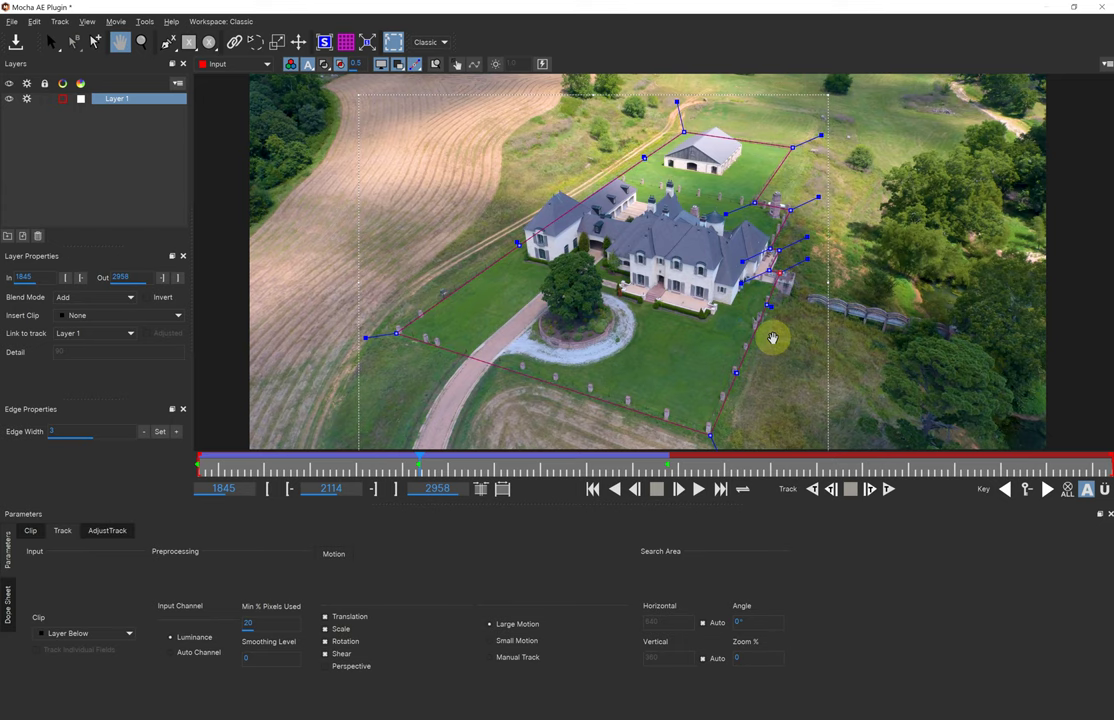
key(s)
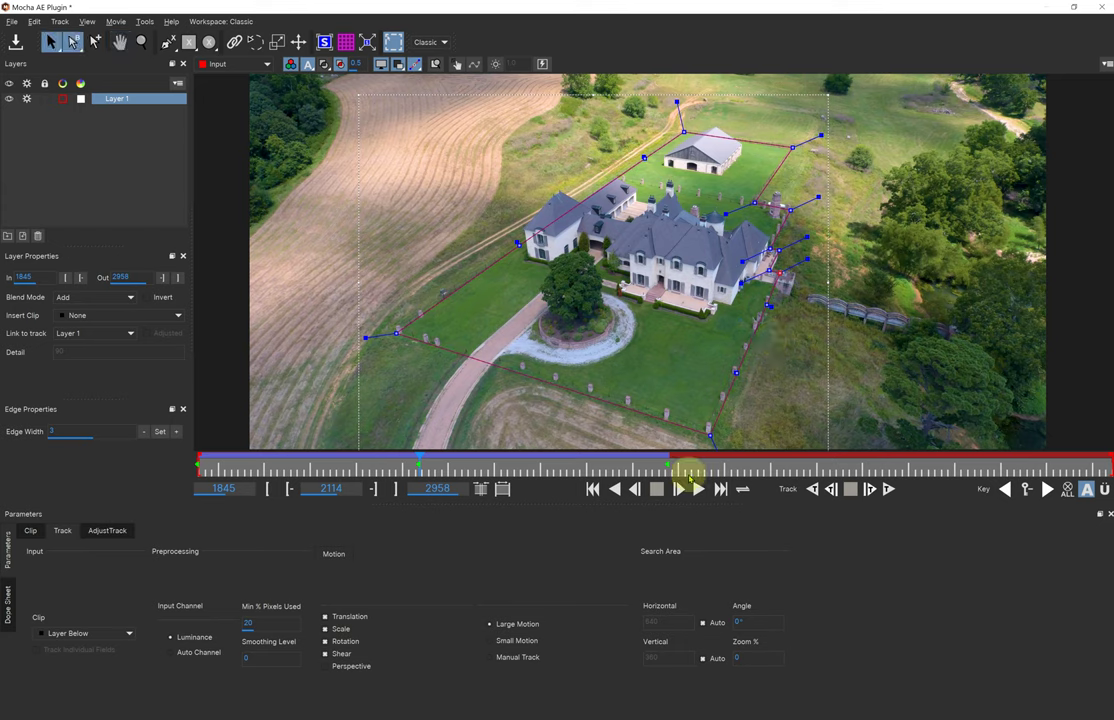
click(557, 467)
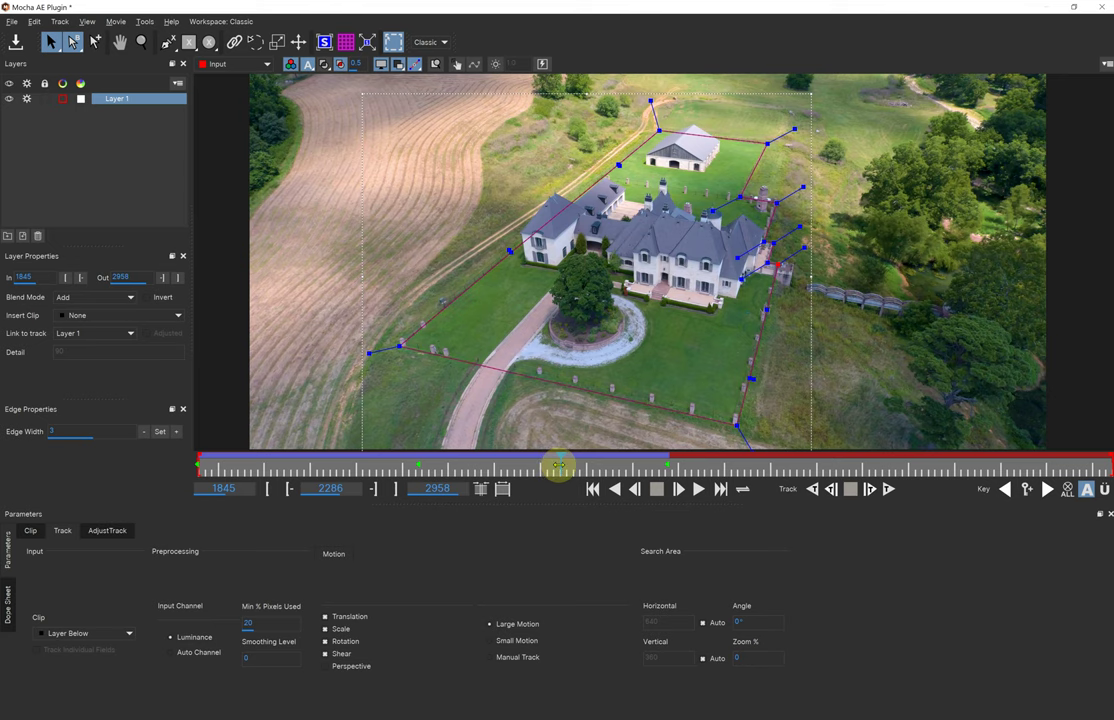
drag(558, 466, 552, 468)
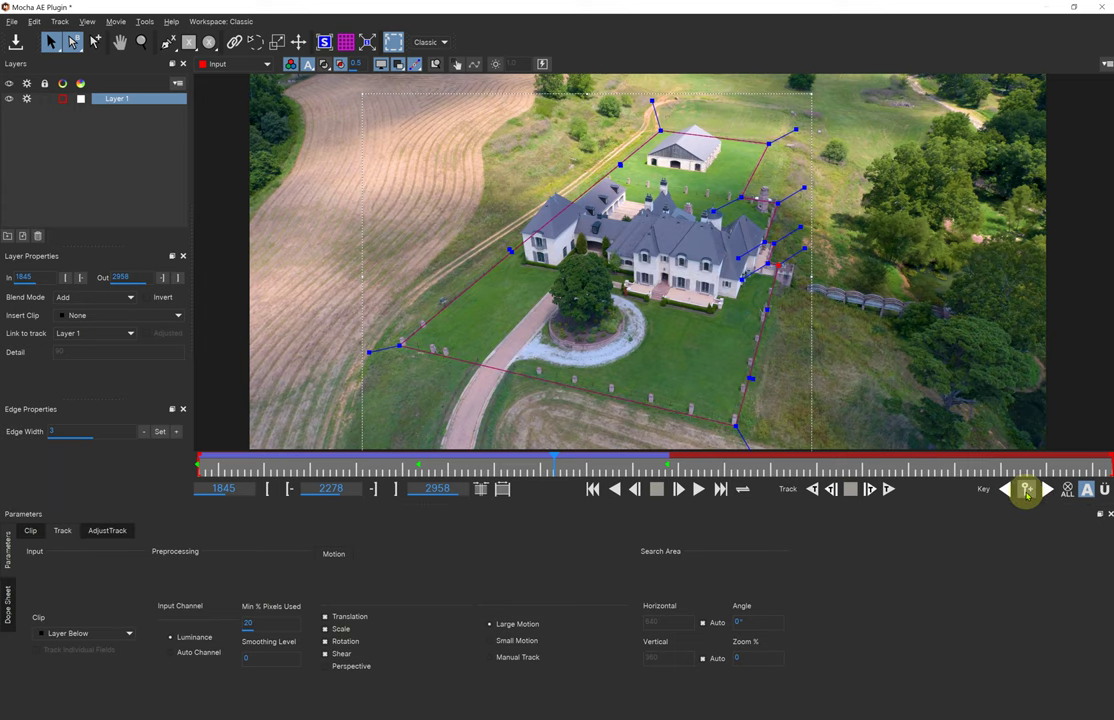
click(1026, 490)
- At frame 1983, move the driveway-side corner point of the spline onto the base of its corner post
click(309, 467)
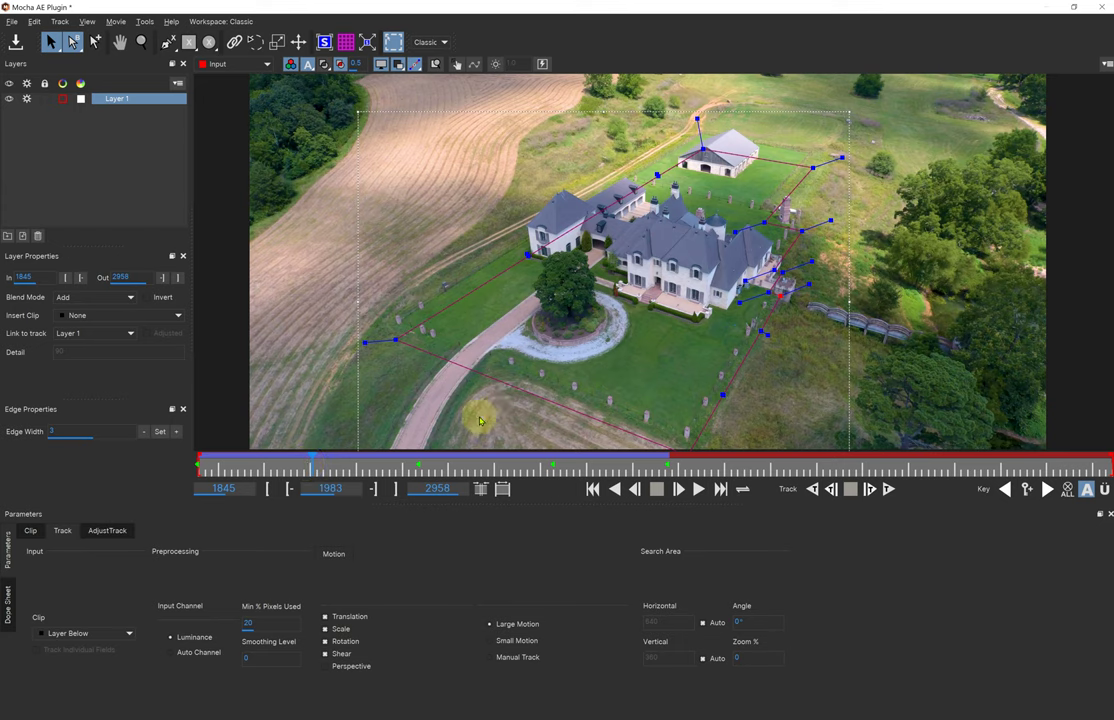
drag(505, 399, 549, 288)
drag(276, 281, 275, 244)
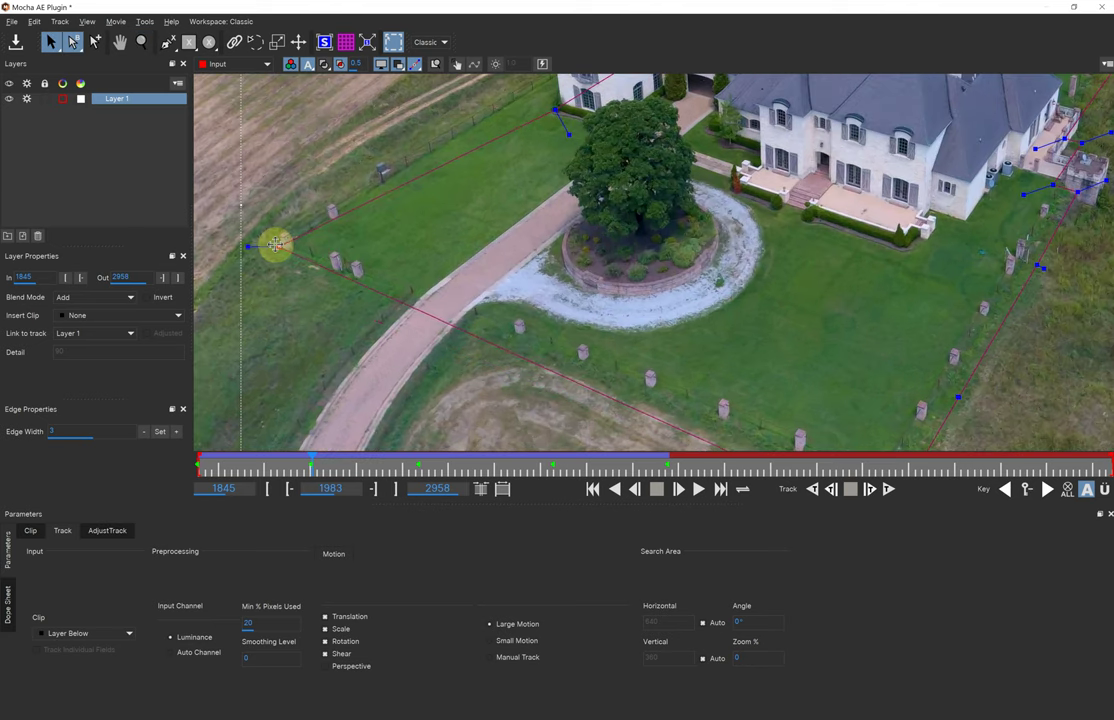
- At frame 1983, move the front corner point onto the other corner post and the next two points onto the side fence
key(x)
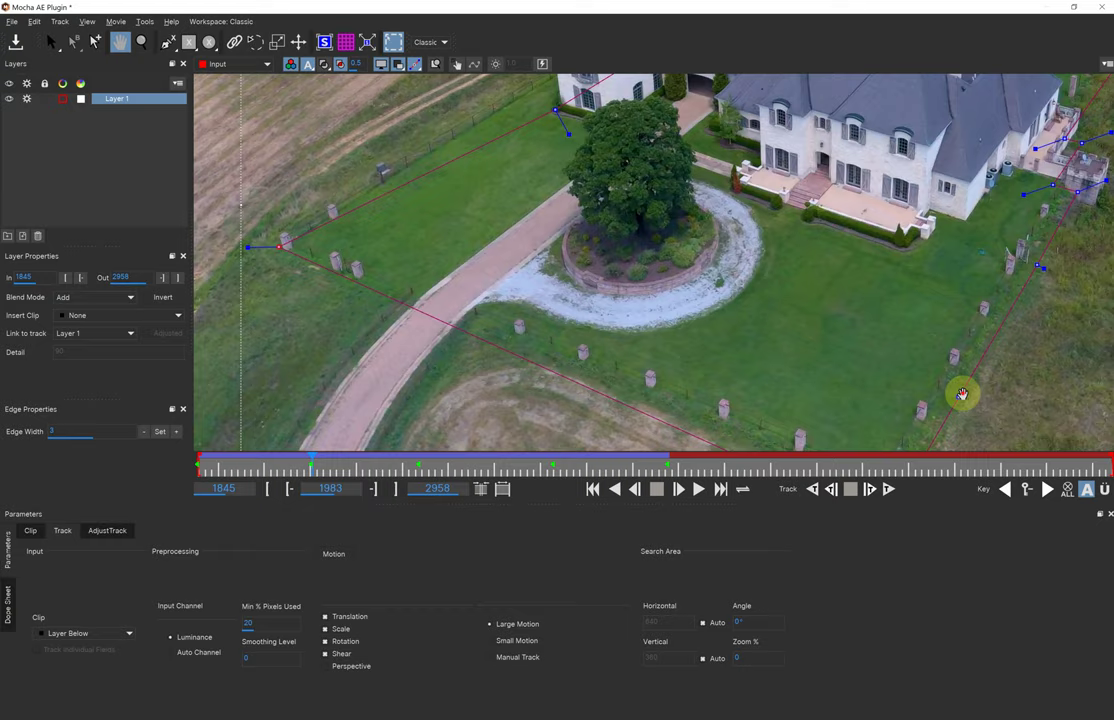
drag(962, 392, 771, 278)
key(s)
drag(691, 405, 698, 369)
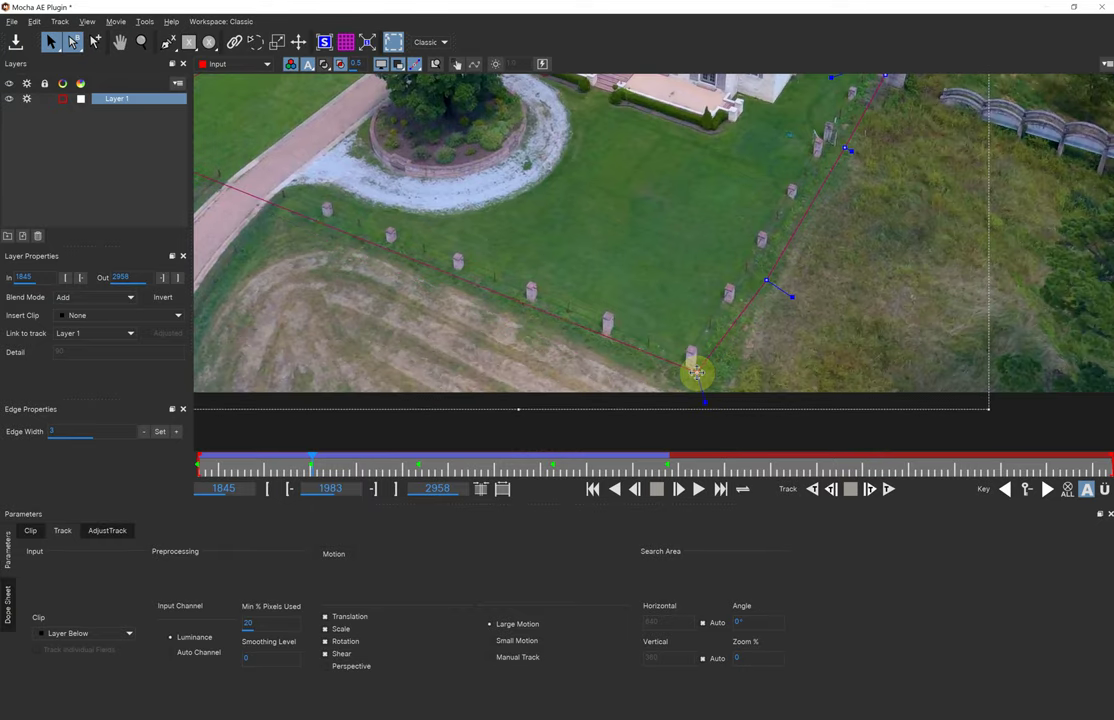
drag(767, 280, 762, 266)
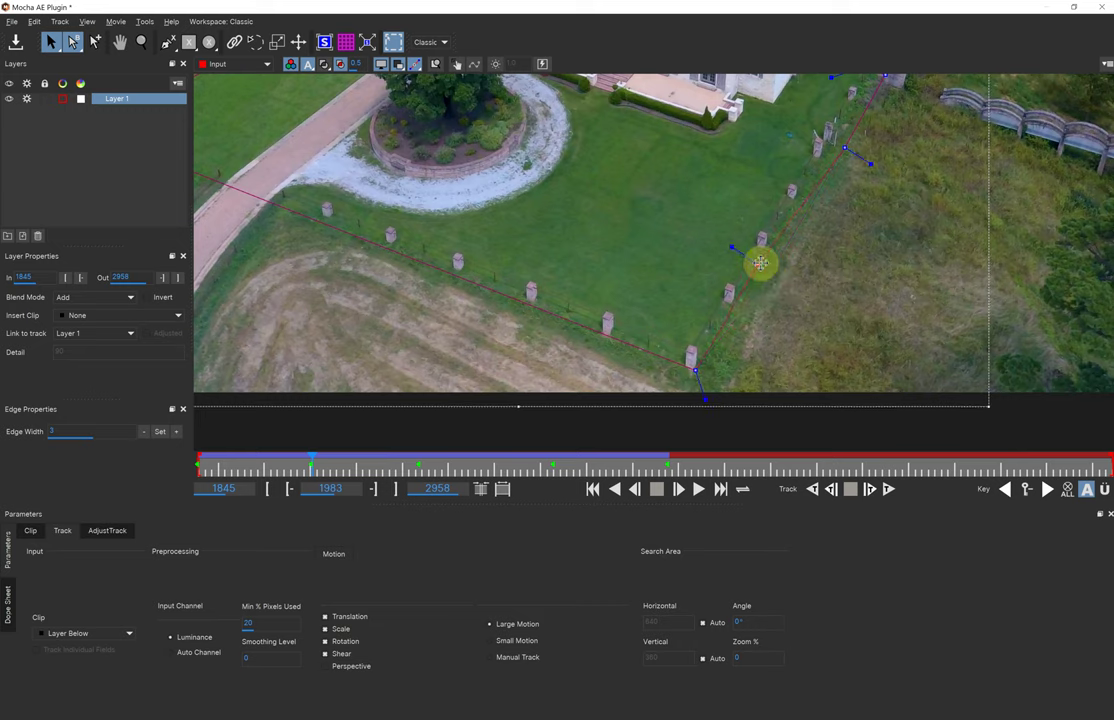
drag(847, 147, 843, 142)
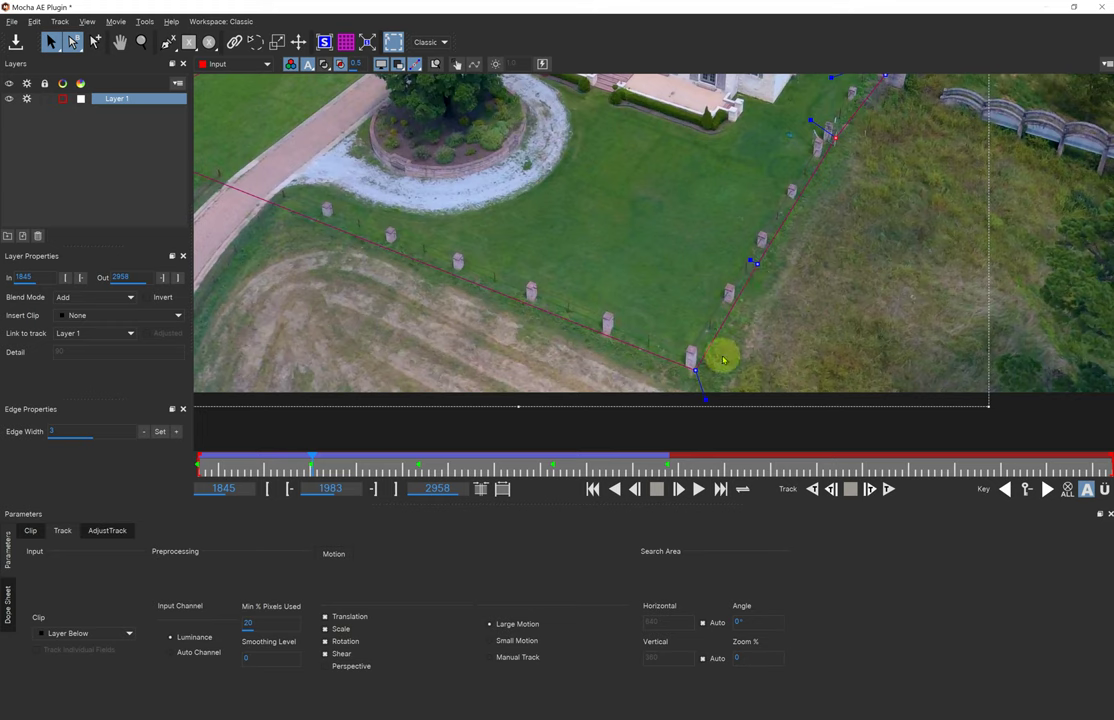
drag(696, 368, 691, 373)
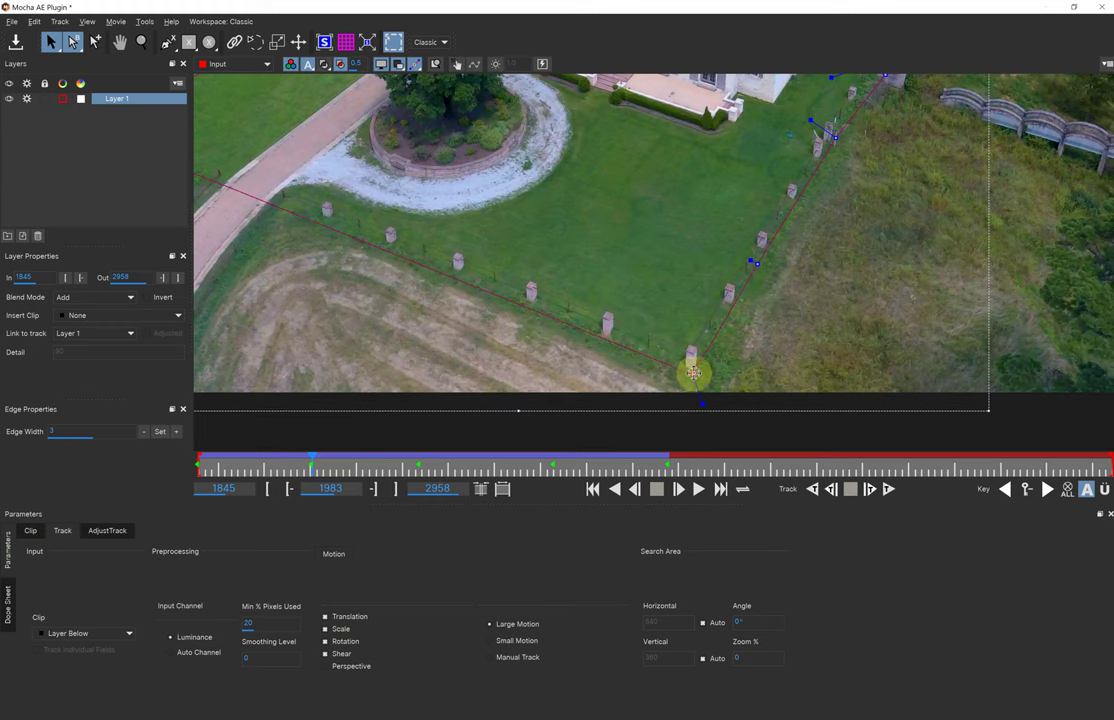
- At frame 1983, fit the lower terrace points to the wall corner and stone turret's edge, and an upper point to the outer wall
key(x)
drag(859, 197, 723, 420)
drag(781, 290, 811, 204)
key(z)
click(727, 365)
key(s)
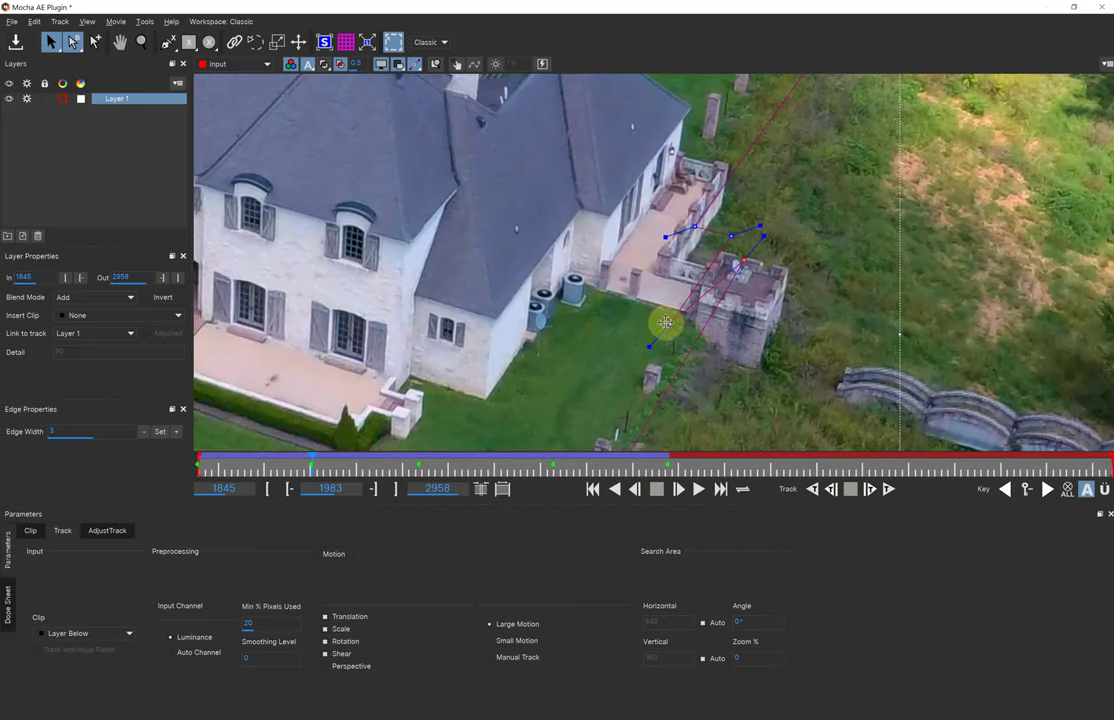
drag(670, 324, 679, 249)
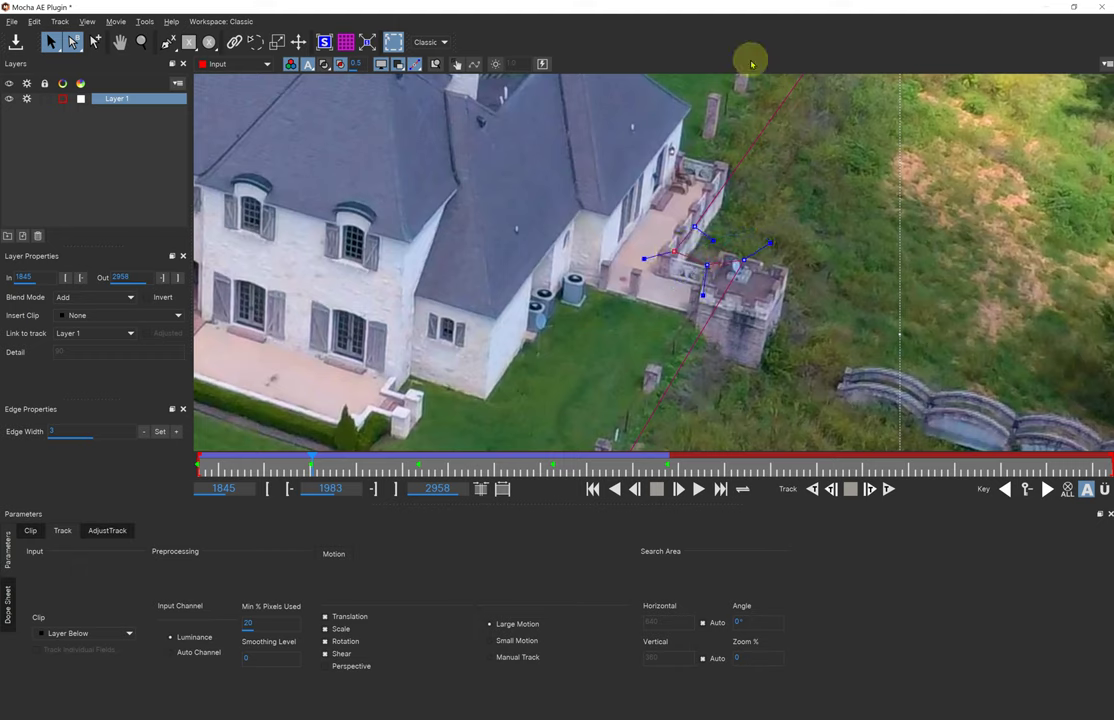
drag(697, 215, 727, 168)
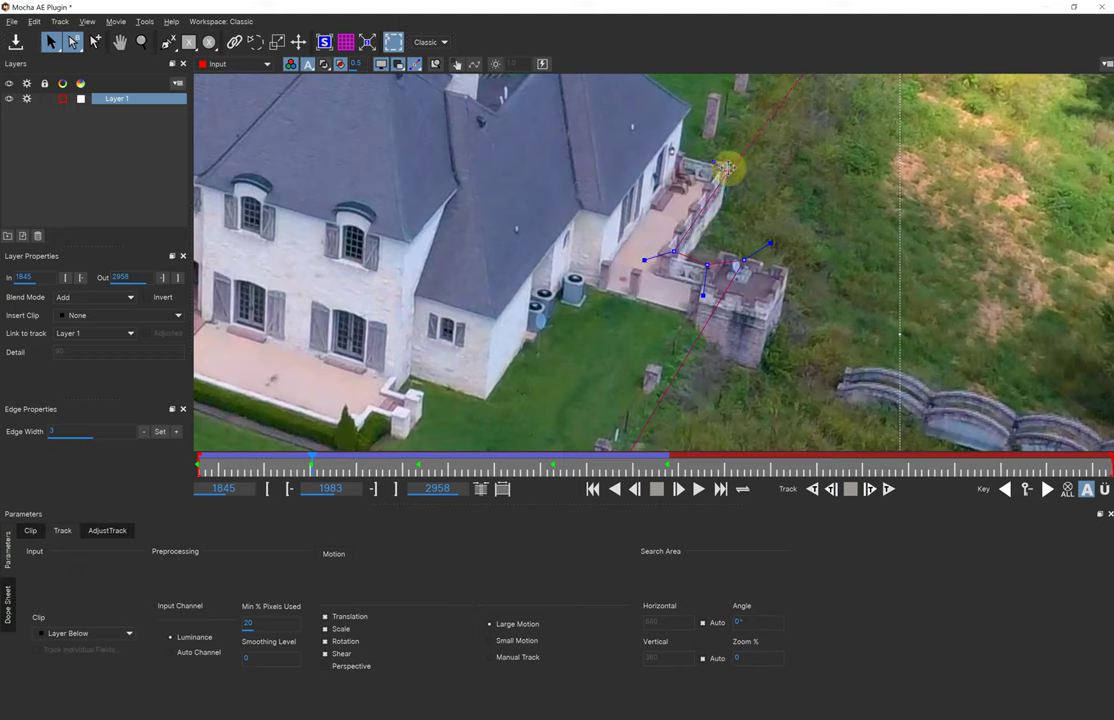
click(741, 270)
drag(746, 262, 720, 270)
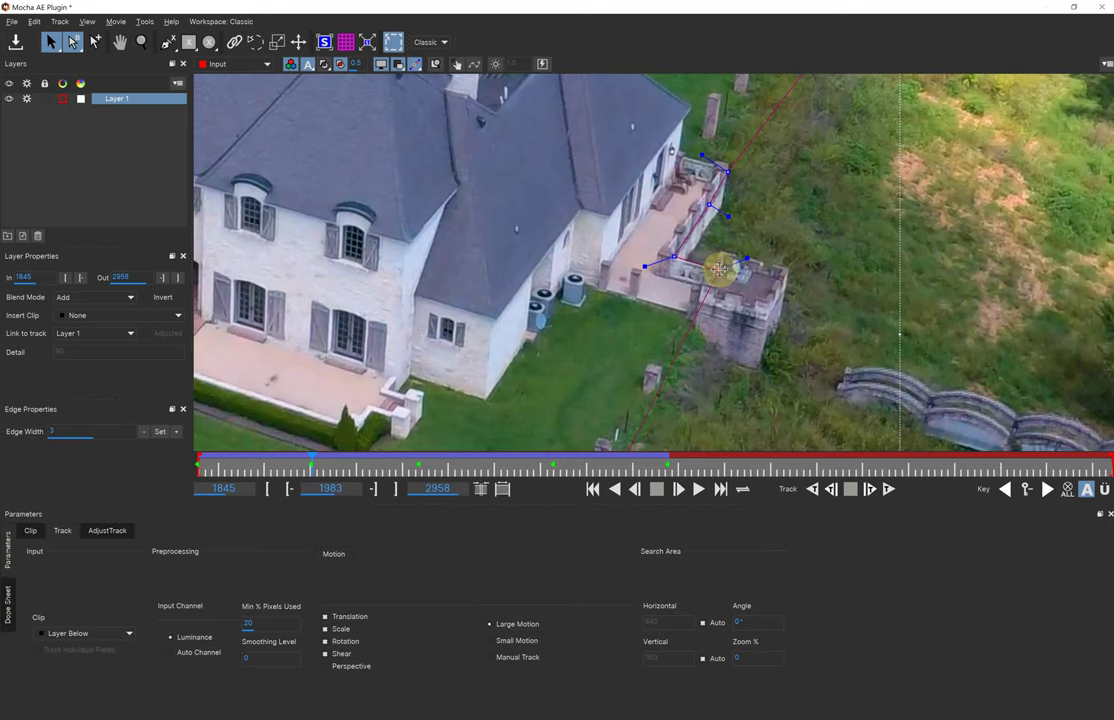
- At frame 1983, move the two upper terrace points onto the terrace's outer wall corner and the house end
key(x)
drag(788, 222, 717, 380)
key(s)
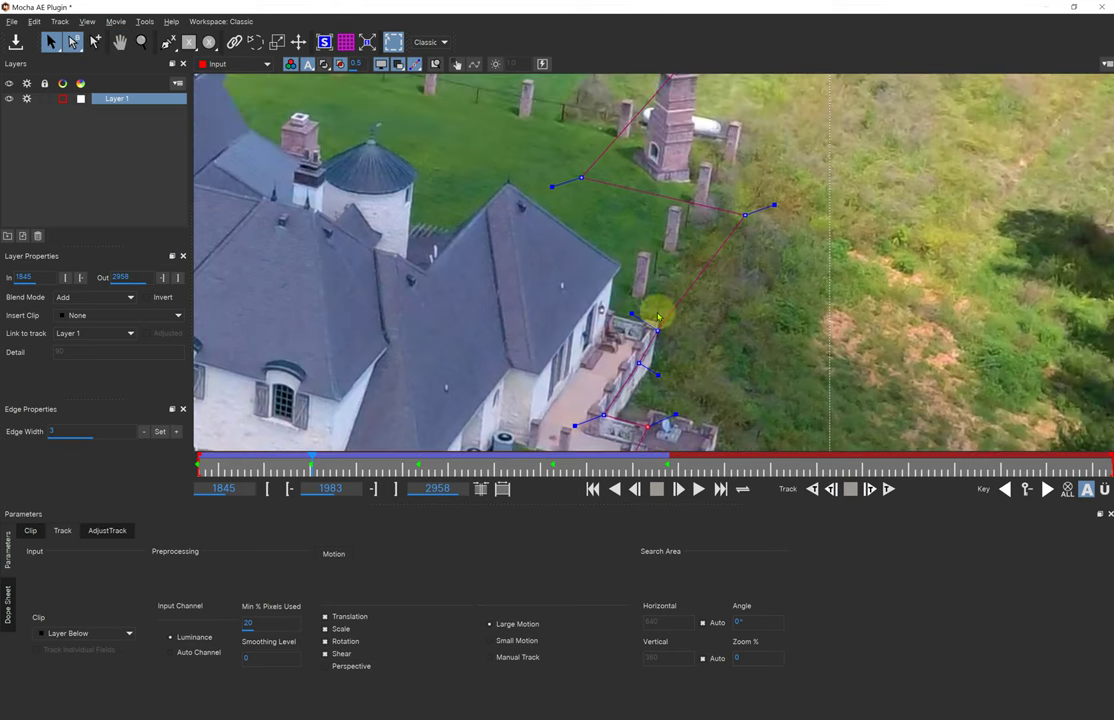
drag(657, 330, 677, 248)
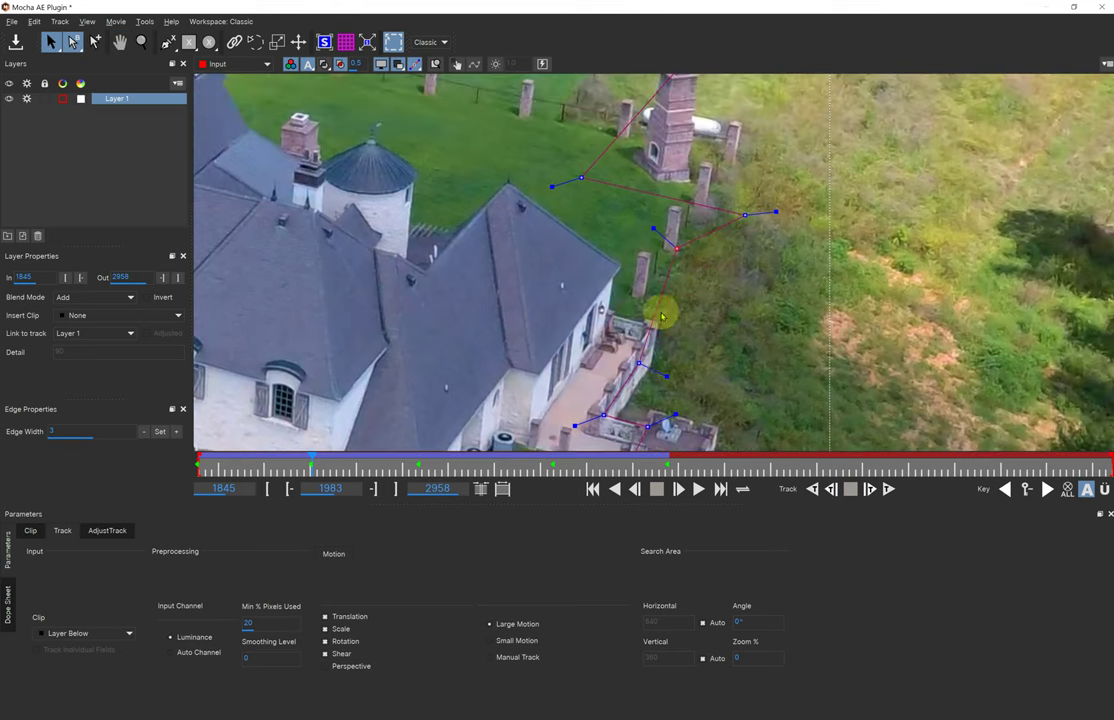
drag(640, 362, 625, 313)
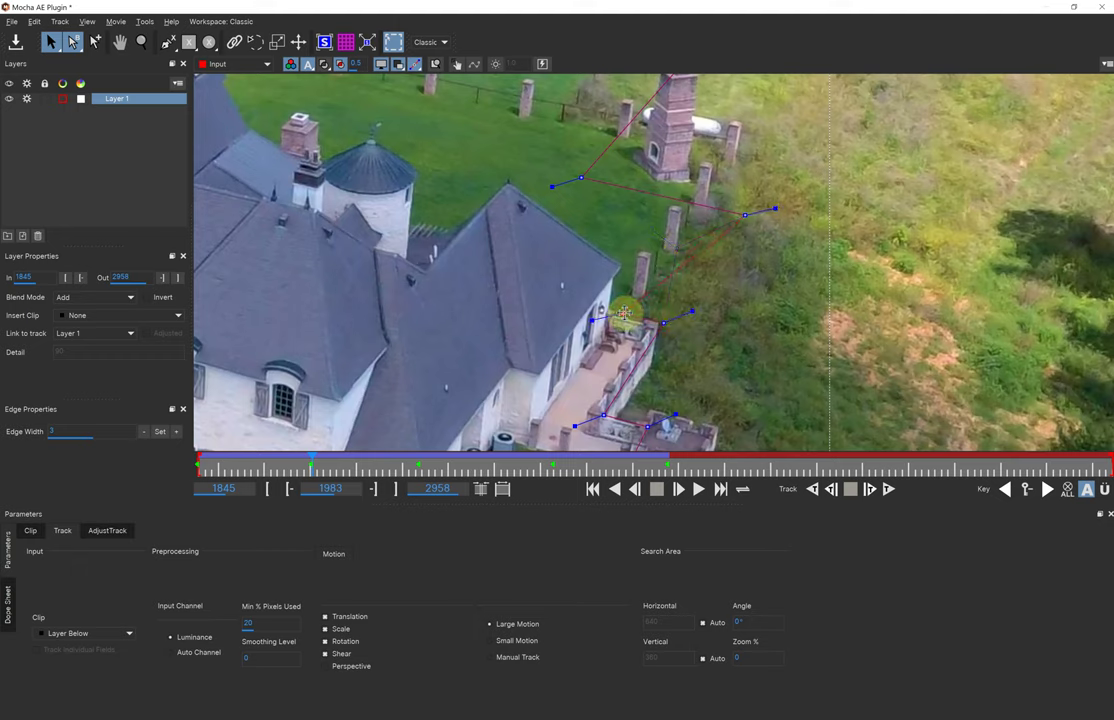
- At frame 1983, move the point near the outdoor chimney onto the corner post and its neighbour onto the fence junction
drag(746, 210, 743, 152)
drag(582, 180, 567, 348)
drag(569, 333, 501, 337)
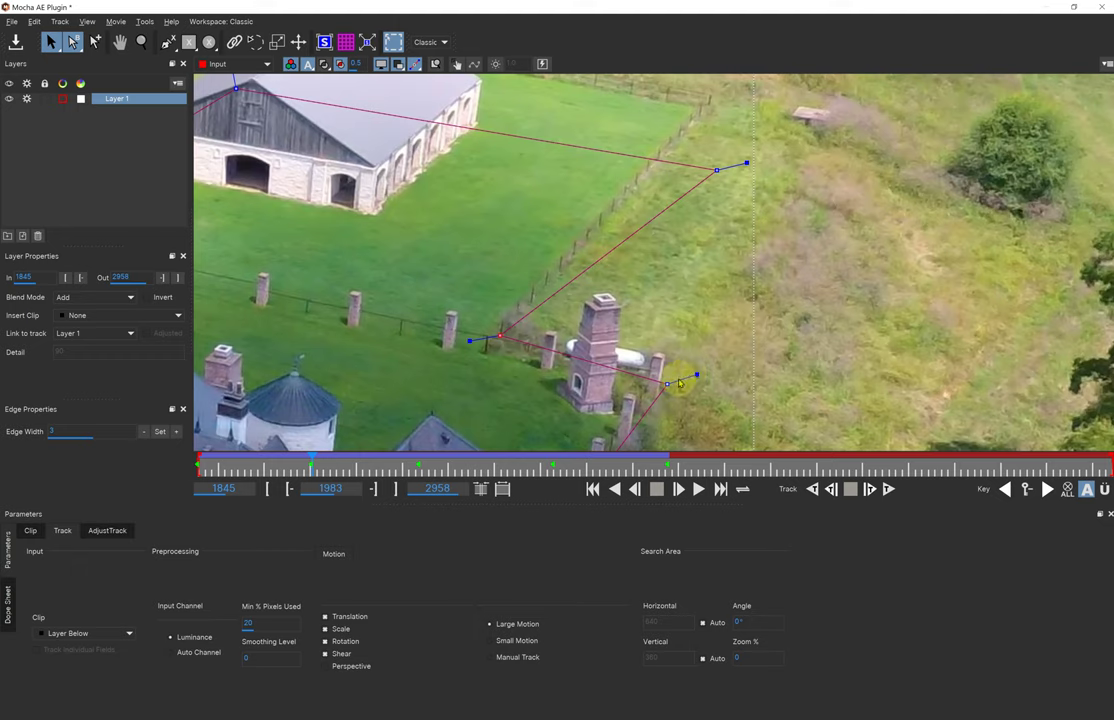
drag(667, 383, 670, 372)
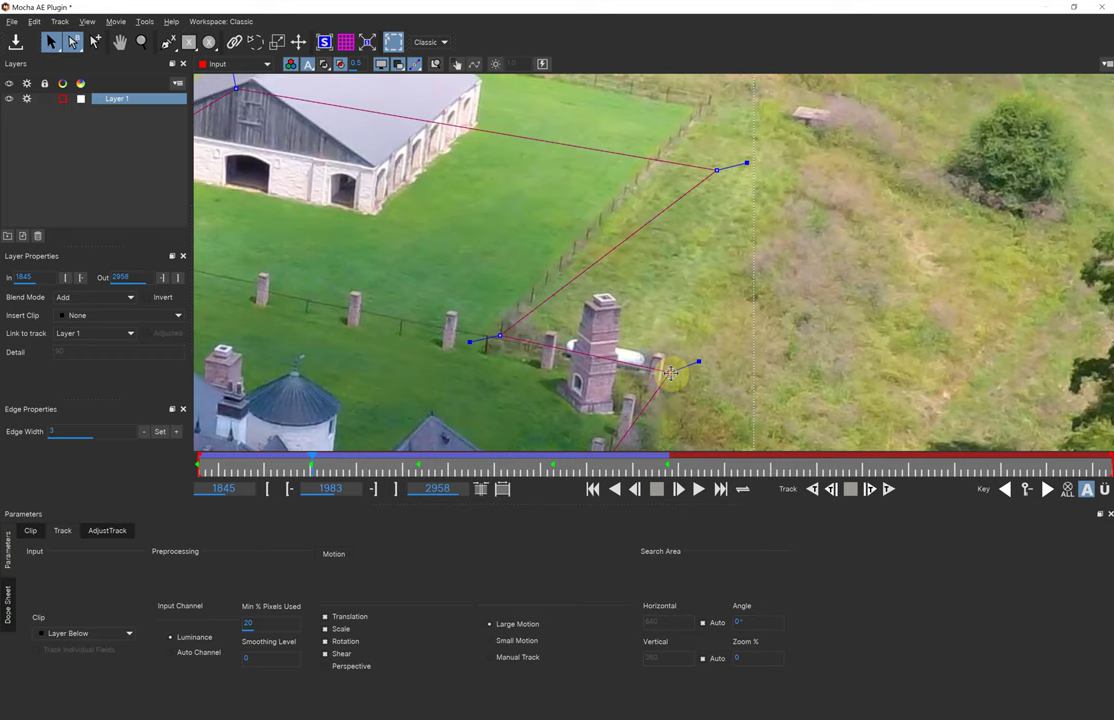
- At frame 1983, move the far points behind the barn onto the fence corners and the next point onto the track-side fence
drag(707, 177, 945, 363)
drag(626, 366, 620, 297)
key(x)
drag(582, 380, 793, 163)
key(s)
drag(645, 265, 591, 230)
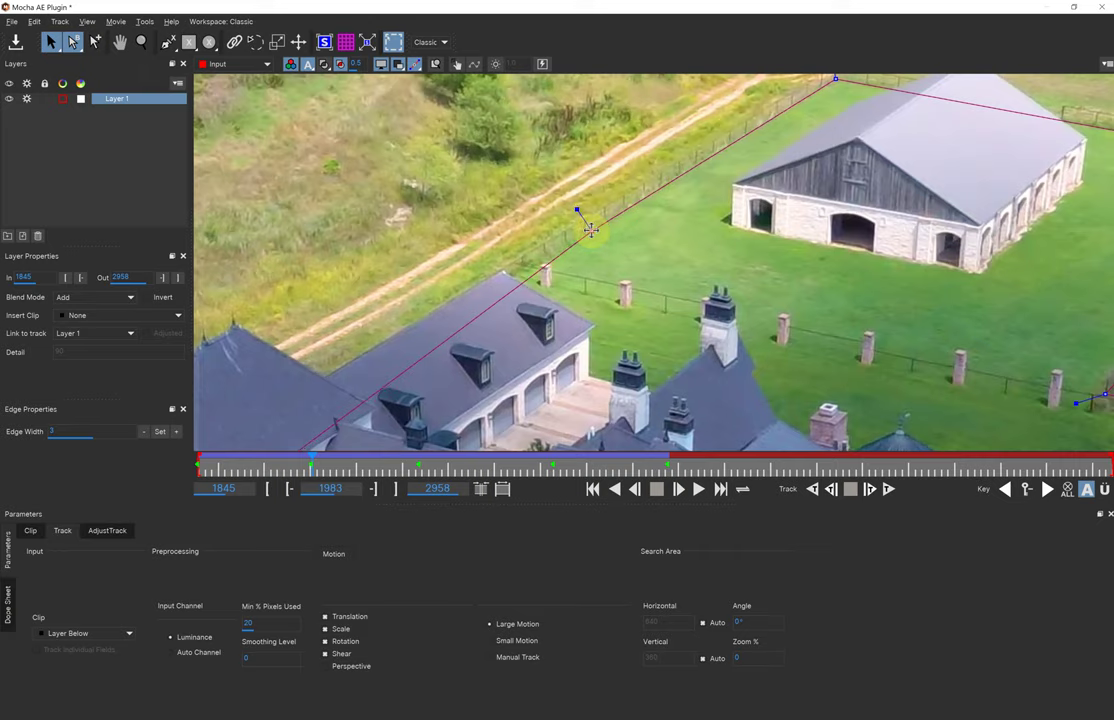
- At frame 1983, move the point beside the house wing onto the fence line
key(x)
drag(551, 278, 941, 153)
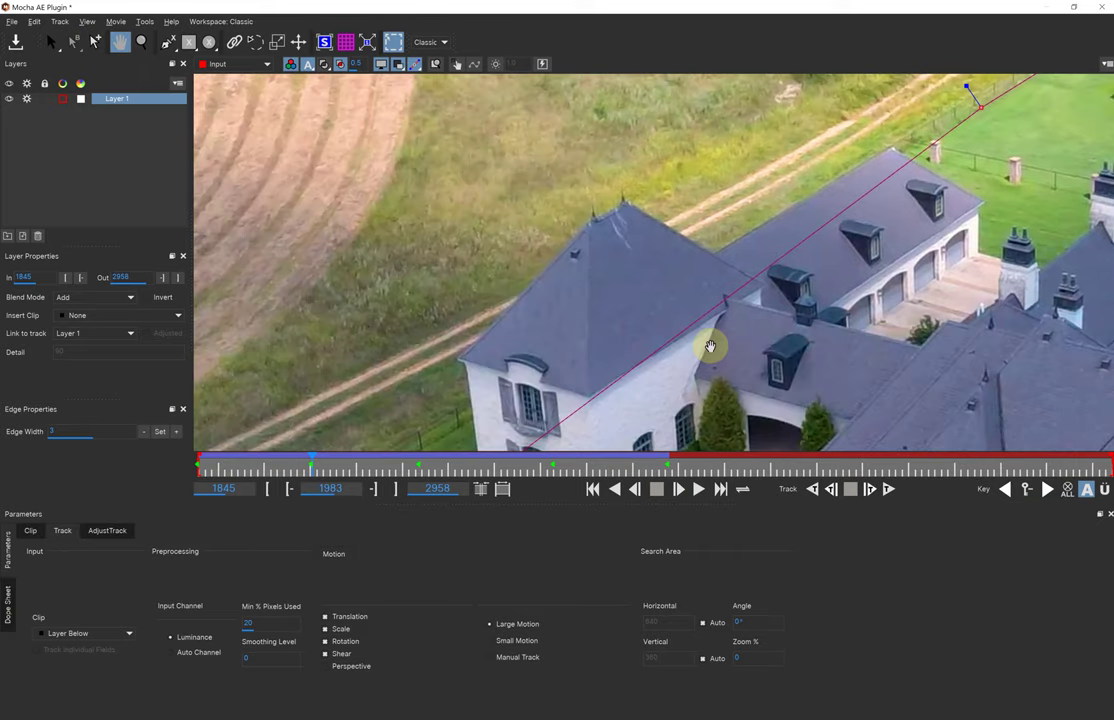
drag(710, 346, 846, 229)
key(s)
drag(604, 366, 563, 320)
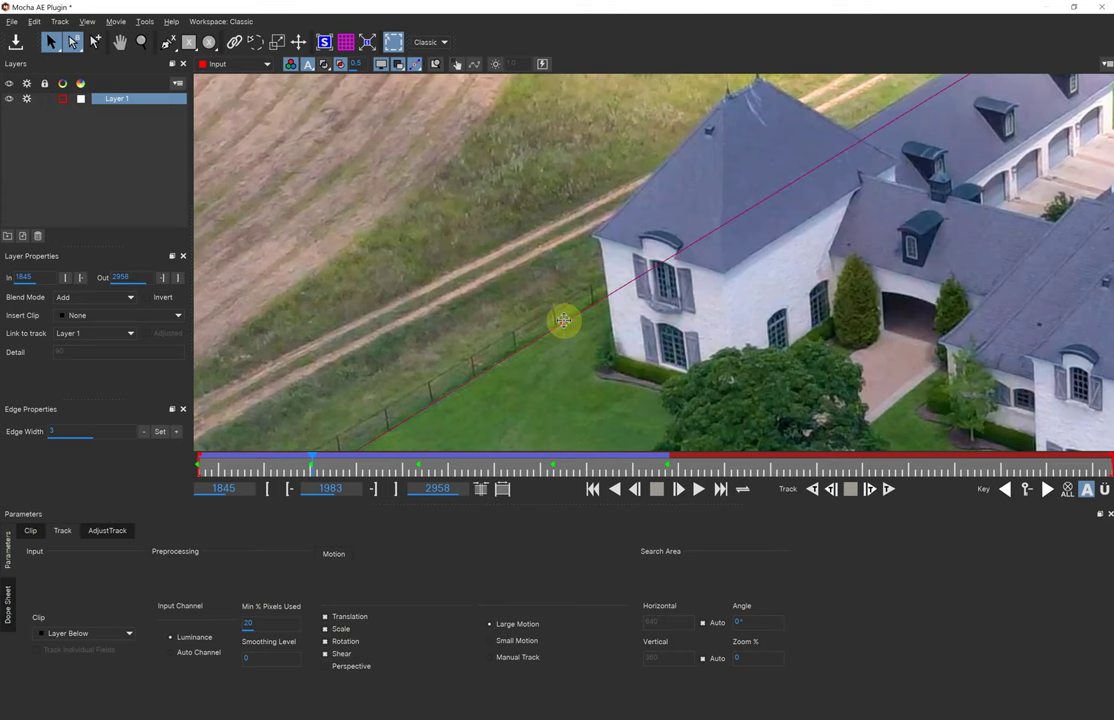
key(z)
drag(630, 304, 585, 459)
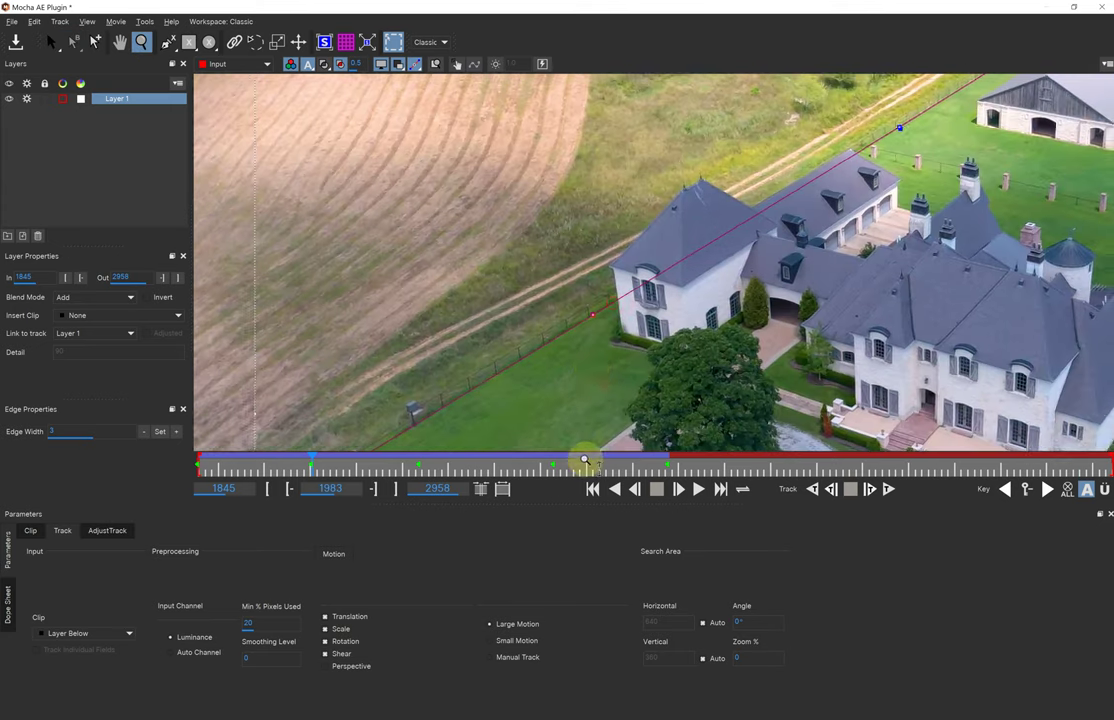
- At frame 1983, adjust the field-side corner point onto the base of the fence's corner post
drag(611, 306, 592, 370)
drag(662, 290, 674, 338)
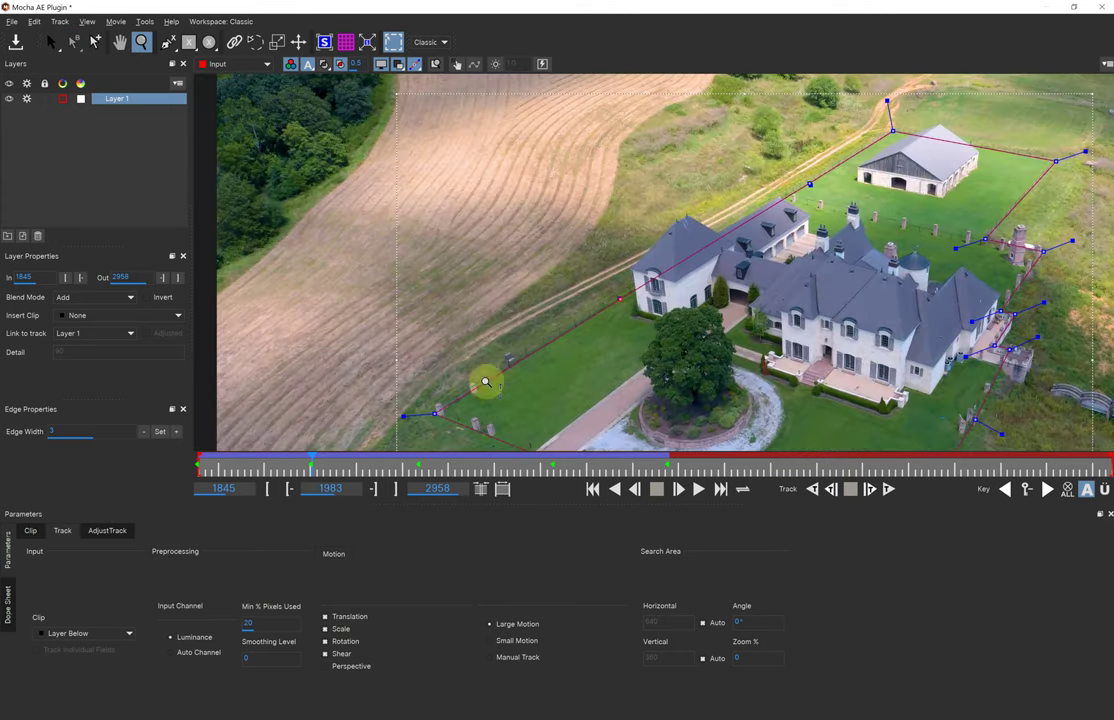
key(s)
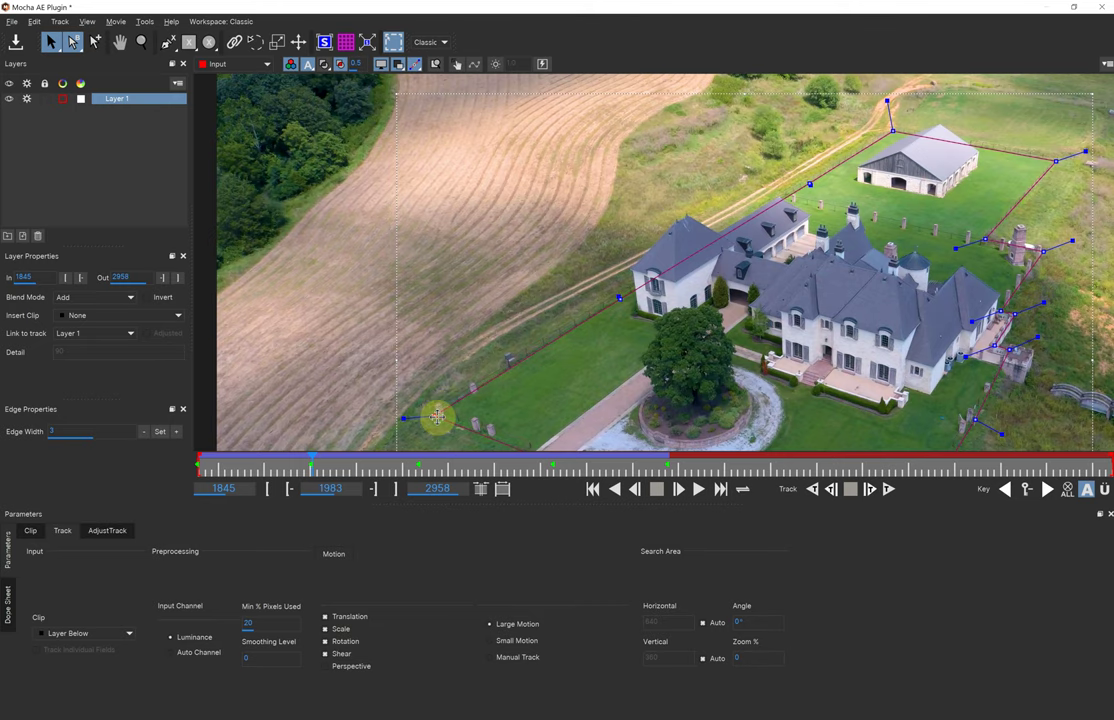
click(437, 416)
key(z)
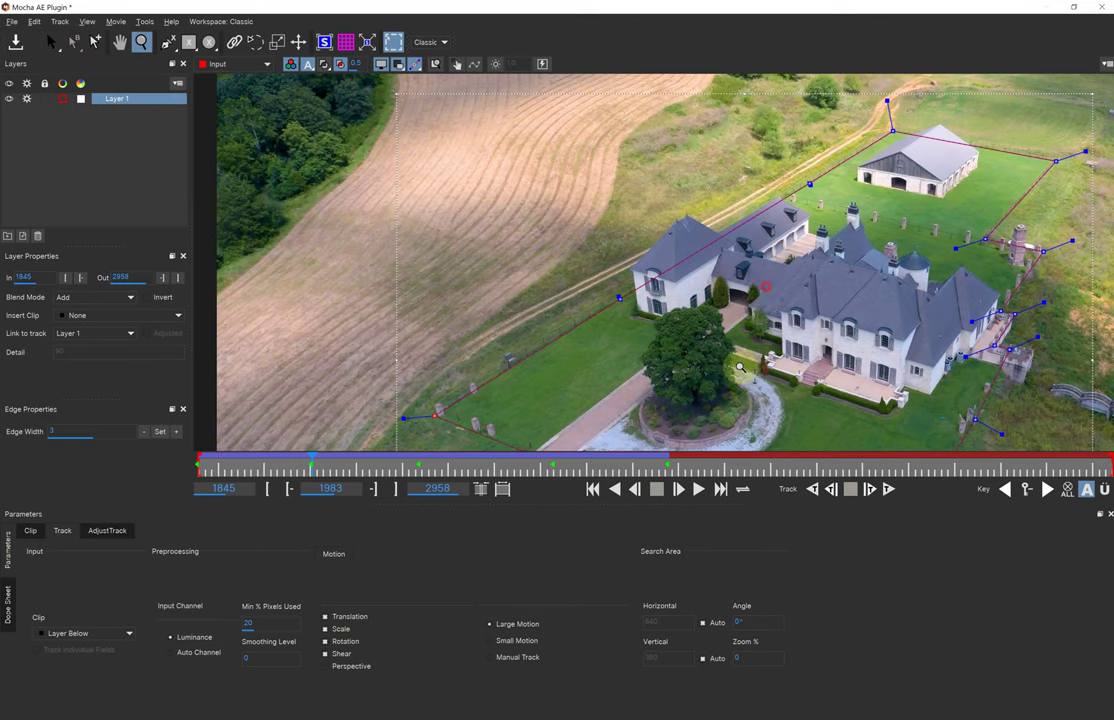
drag(754, 306, 770, 380)
drag(750, 320, 695, 298)
key(h)
key(s)
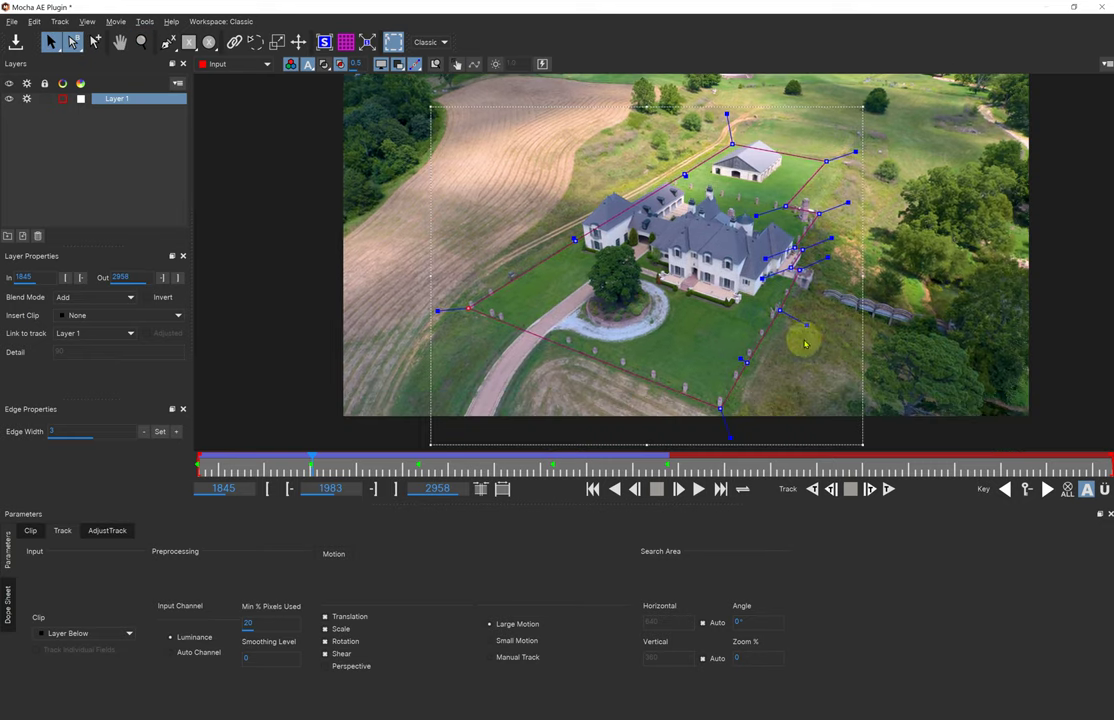
- Go to frame 2054 and shift the whole spline down onto the estate's fence line
click(305, 463)
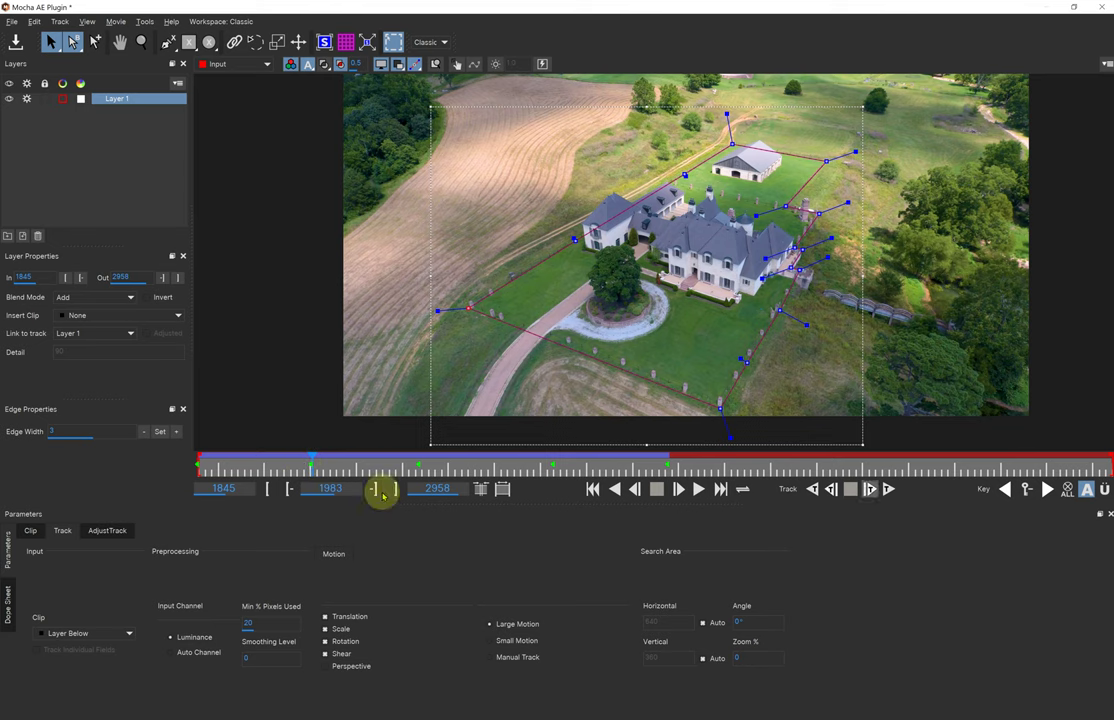
click(250, 466)
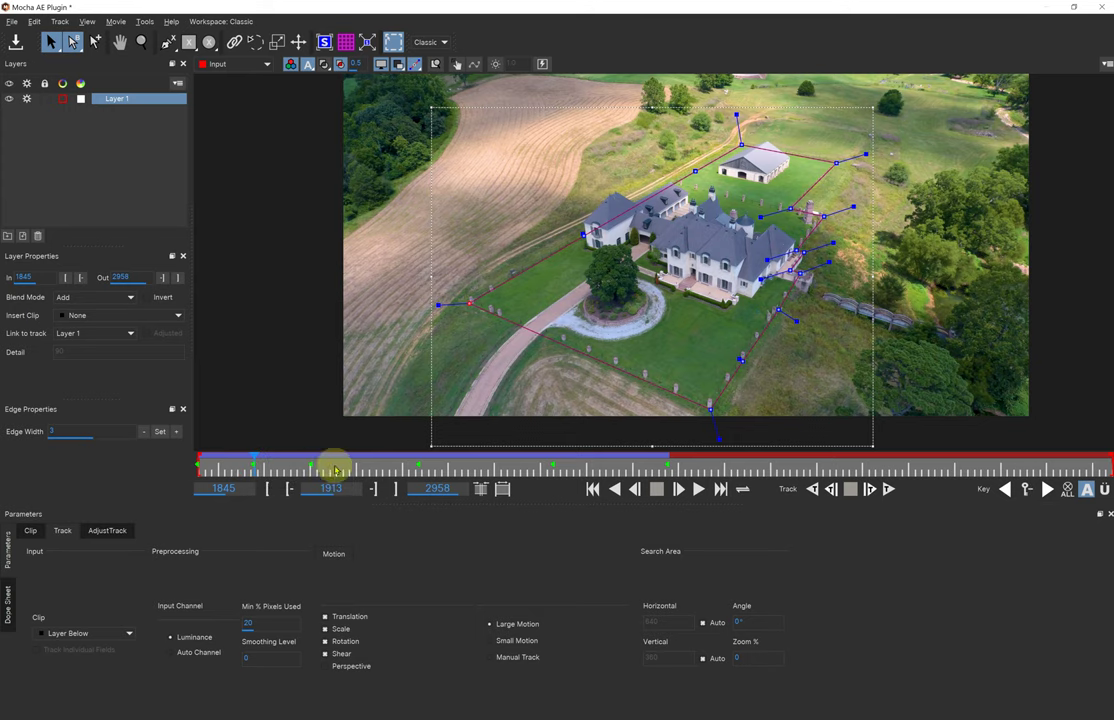
click(368, 466)
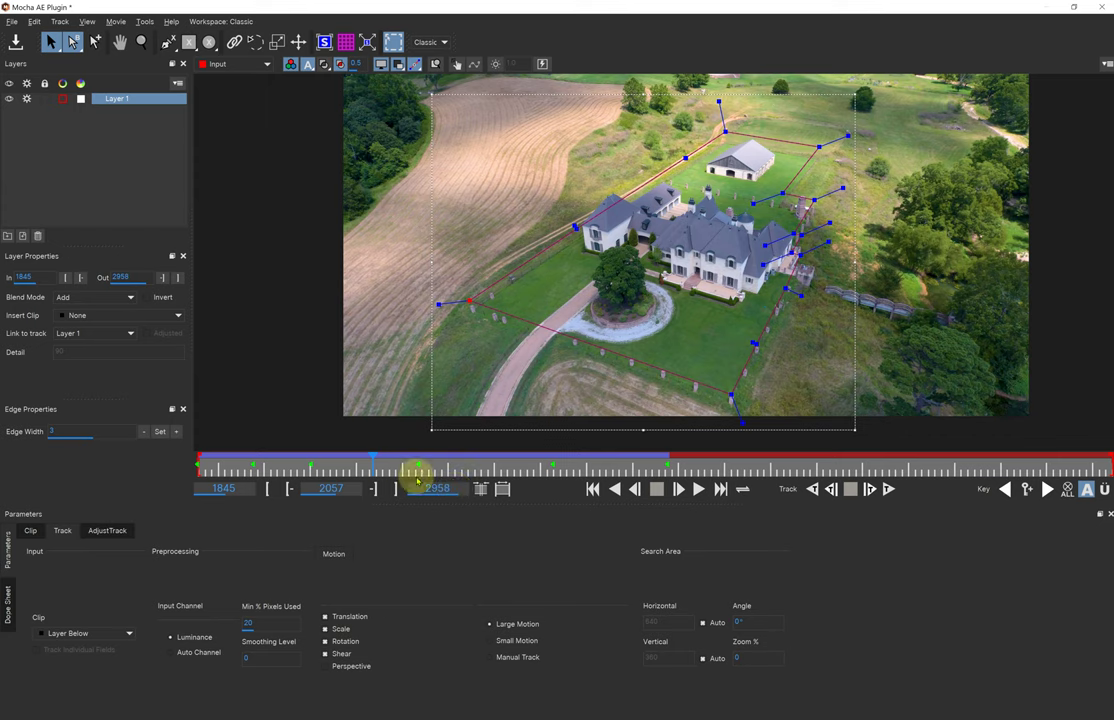
mouse_move(373, 463)
mouse_down()
mouse_move(358, 467)
mouse_move(369, 461)
mouse_up()
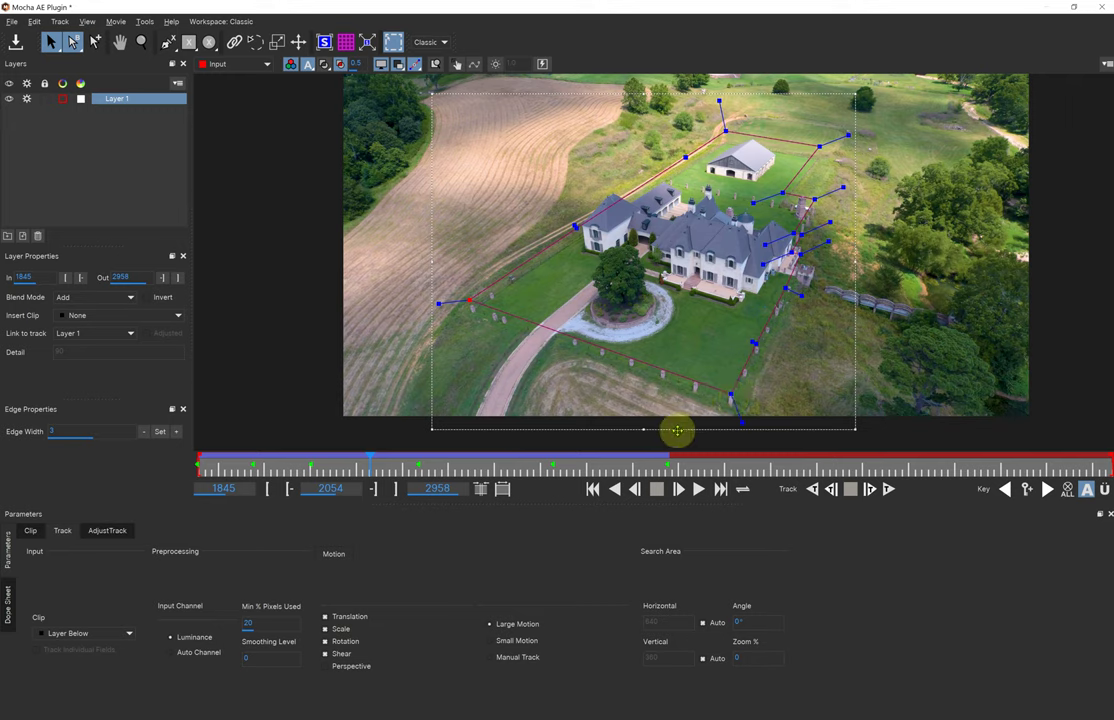
drag(677, 430, 677, 441)
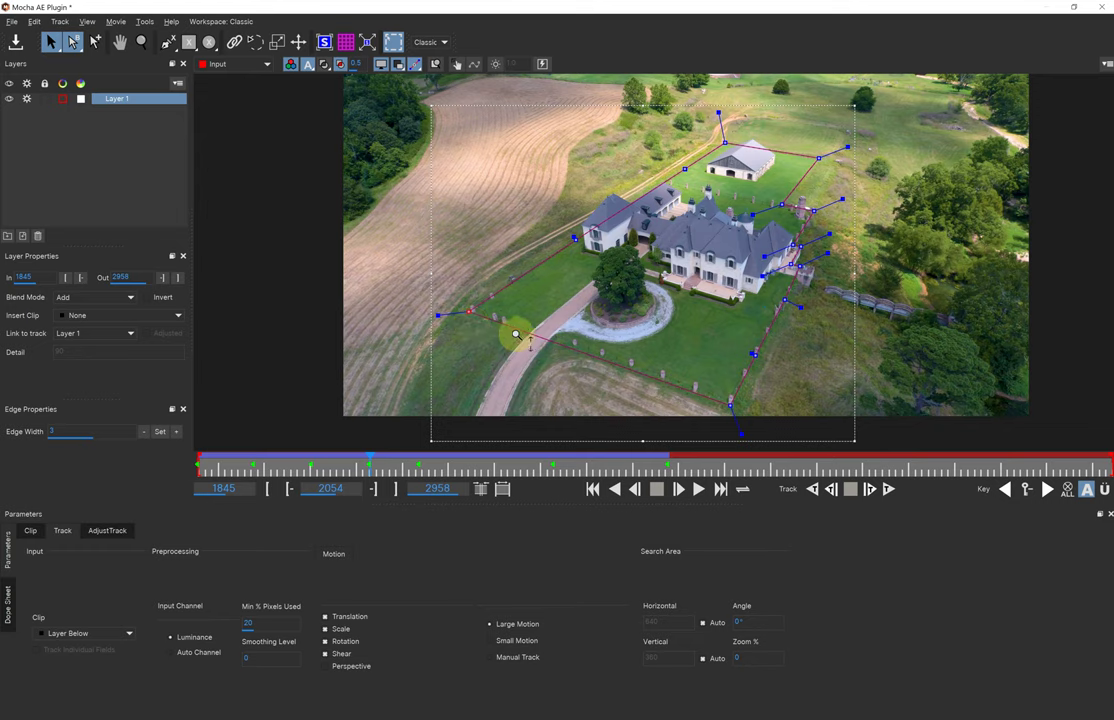
- At frame 2054, move the field-side corner point and the front corner point onto their fence posts
key(z)
click(594, 300)
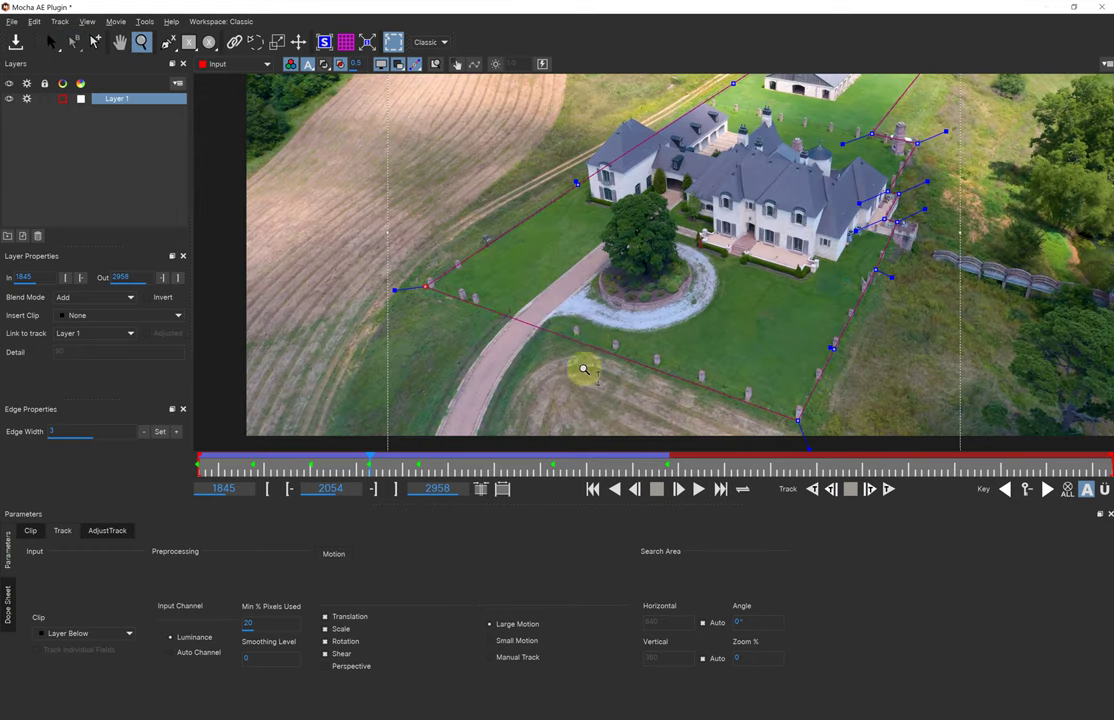
click(609, 300)
key(s)
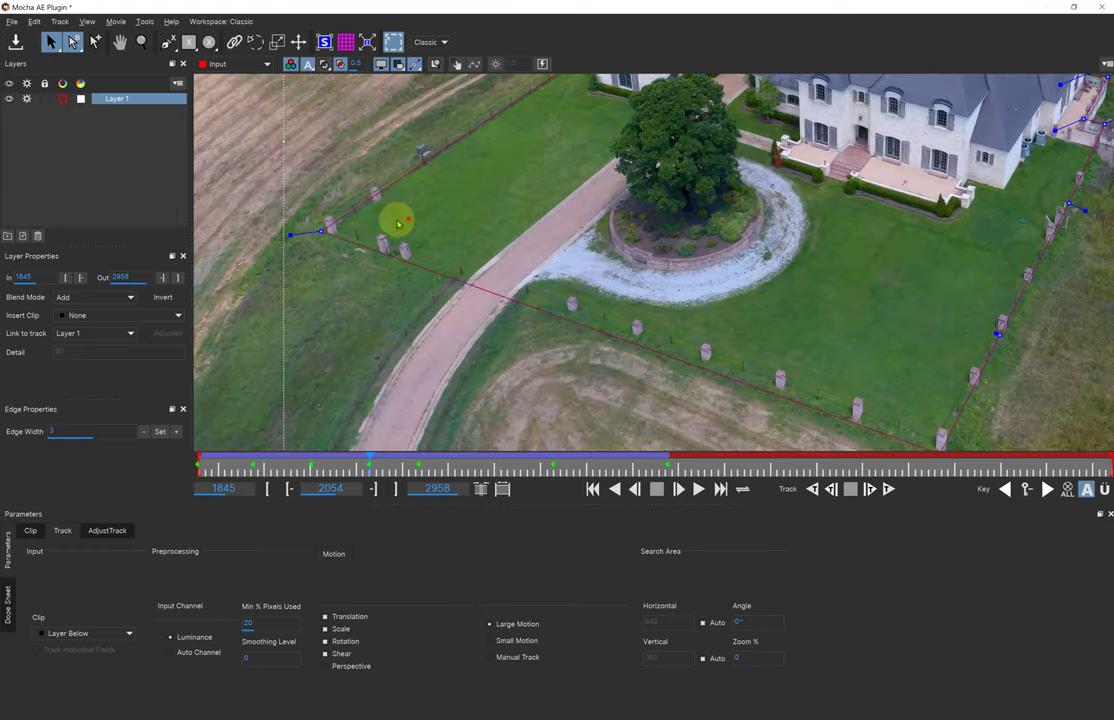
drag(317, 229, 321, 231)
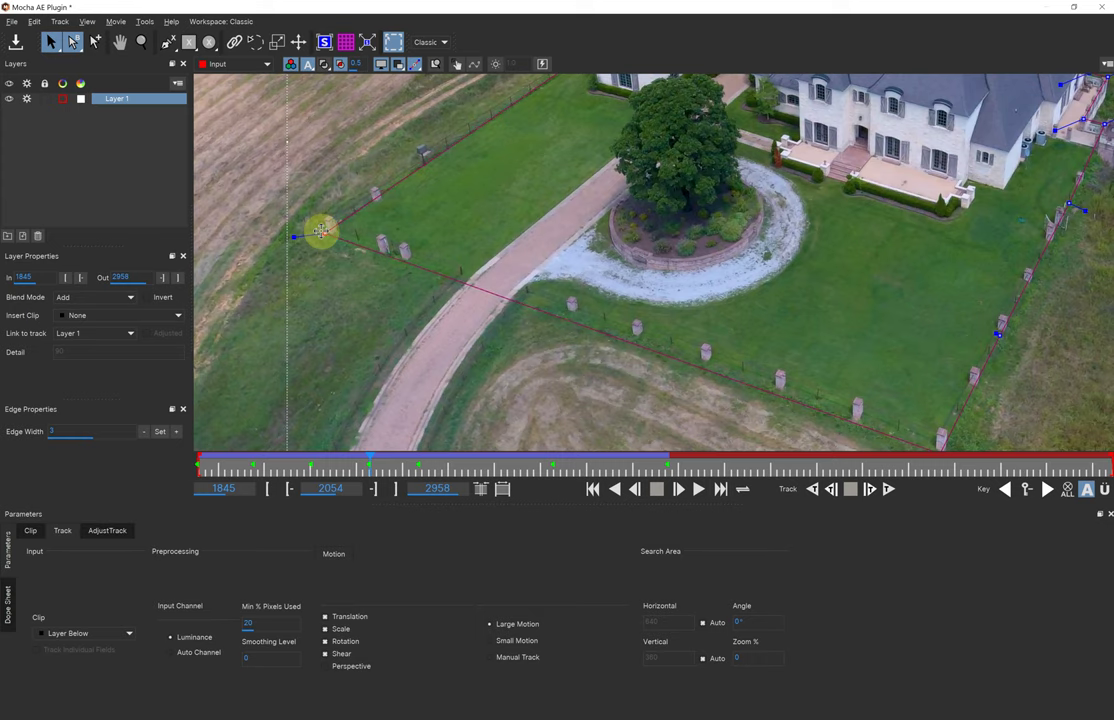
key(x)
drag(913, 385, 723, 297)
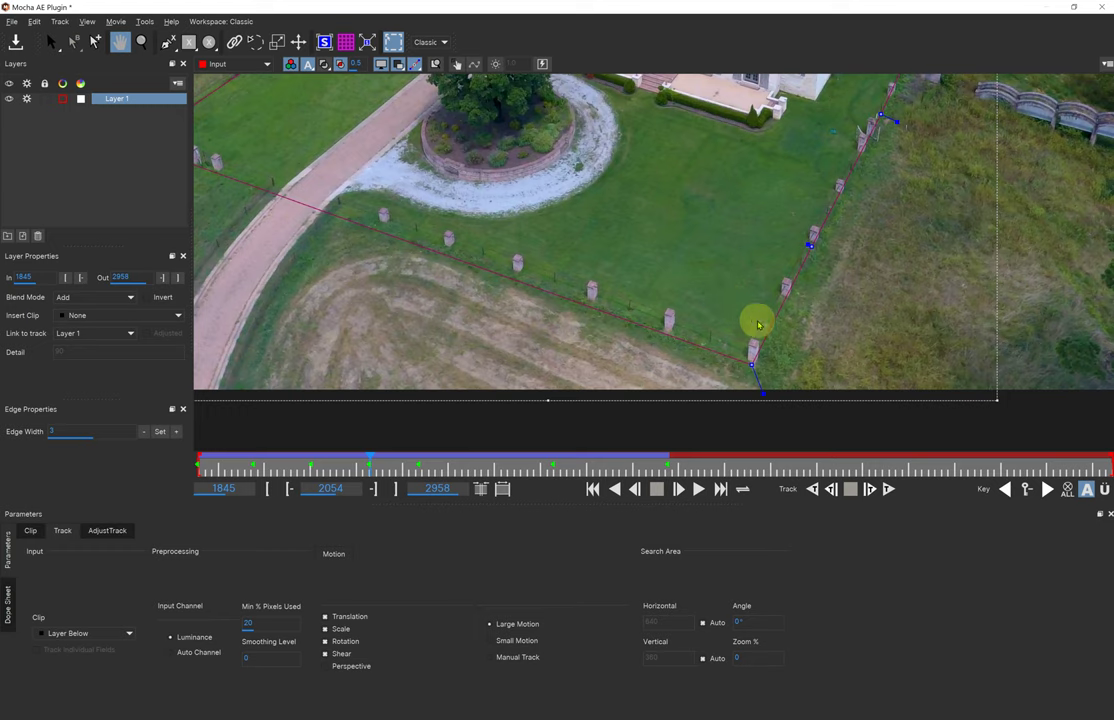
key(s)
drag(750, 362, 755, 364)
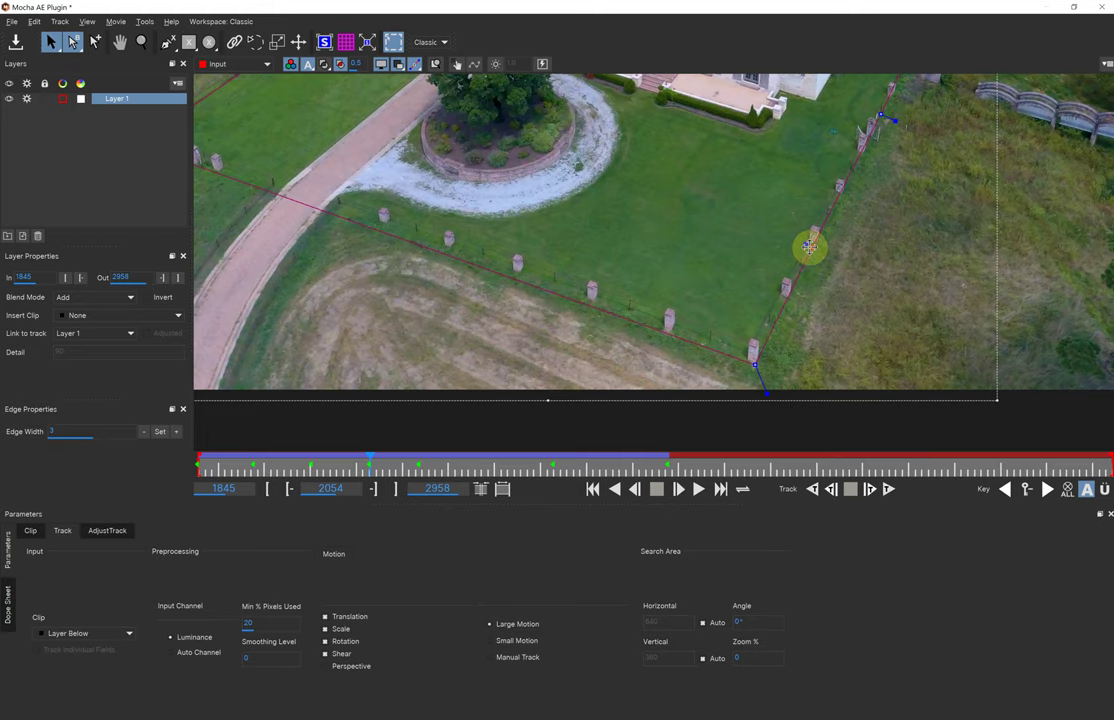
- At frame 2054, move the two lower terrace points onto the small tower's edge and the terrace wall corner
key(x)
drag(858, 226, 721, 366)
key(s)
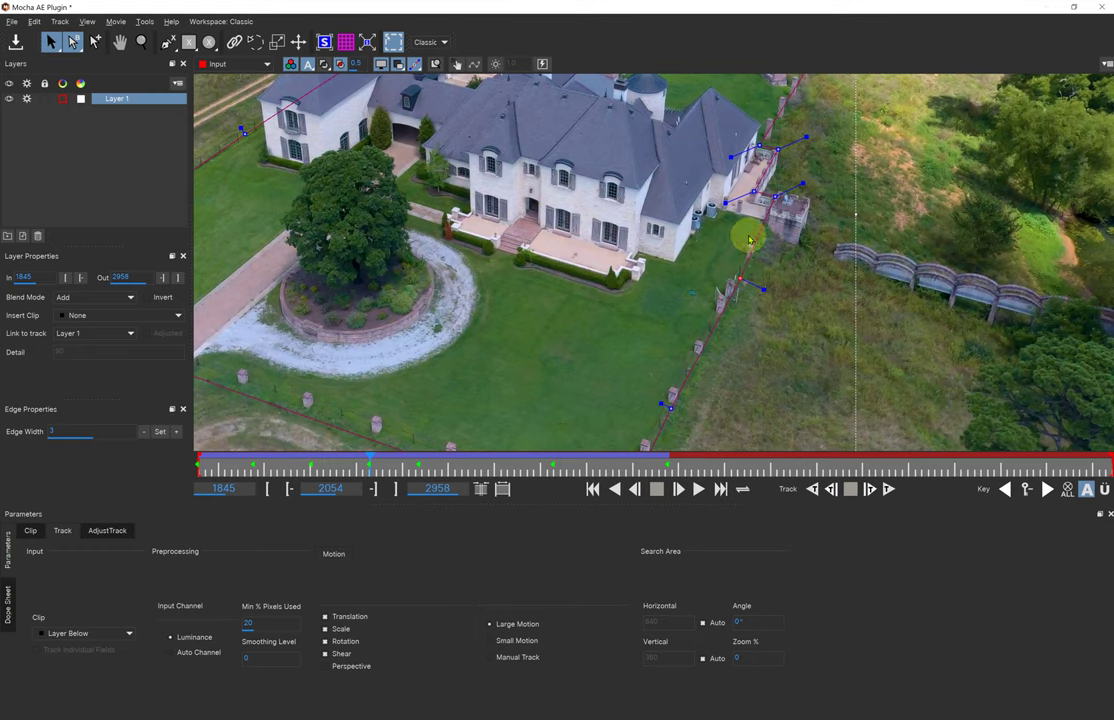
key(z)
click(744, 243)
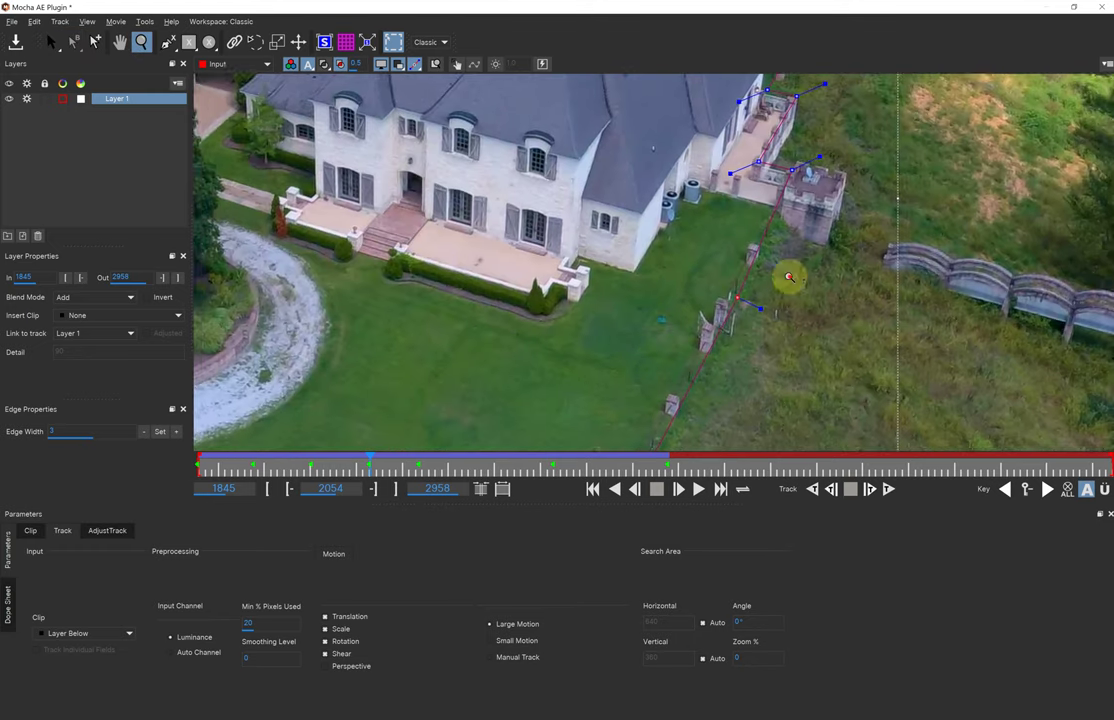
click(788, 276)
key(s)
key(x)
drag(807, 228, 731, 388)
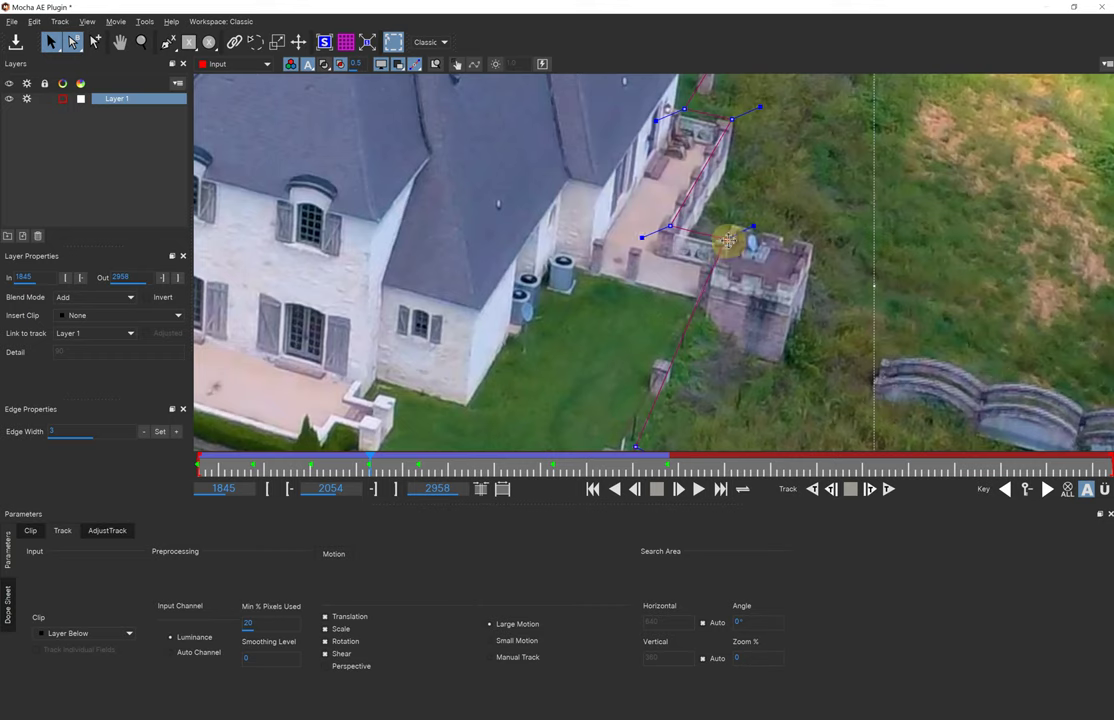
drag(730, 241, 738, 243)
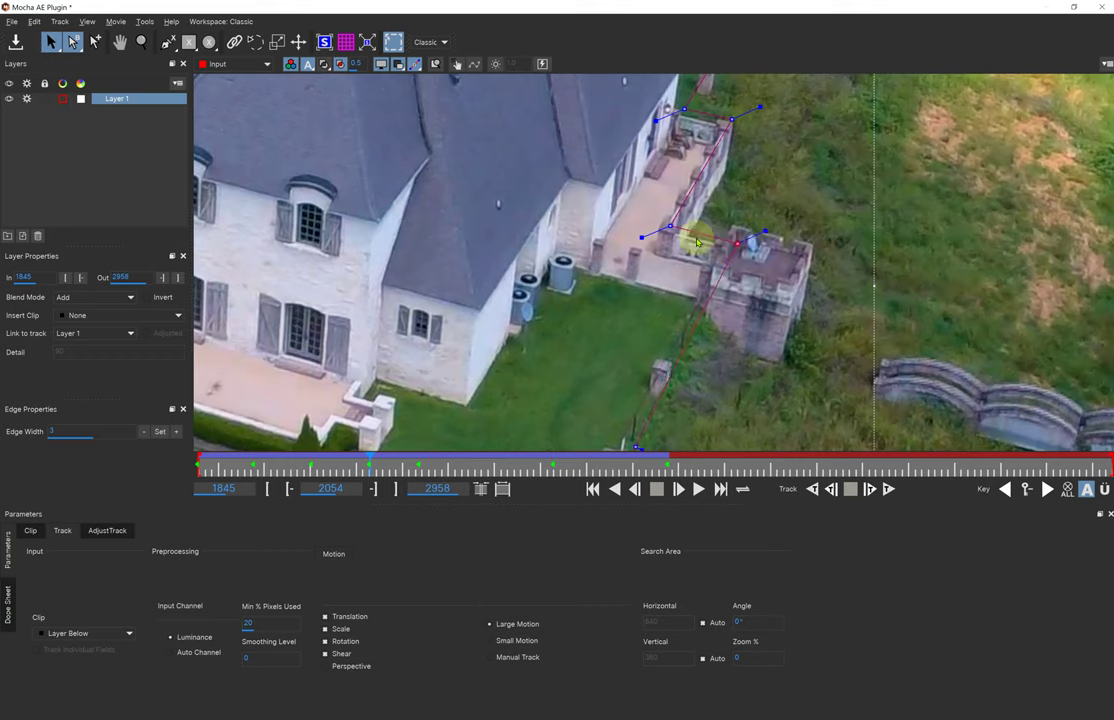
click(672, 229)
drag(672, 229, 678, 232)
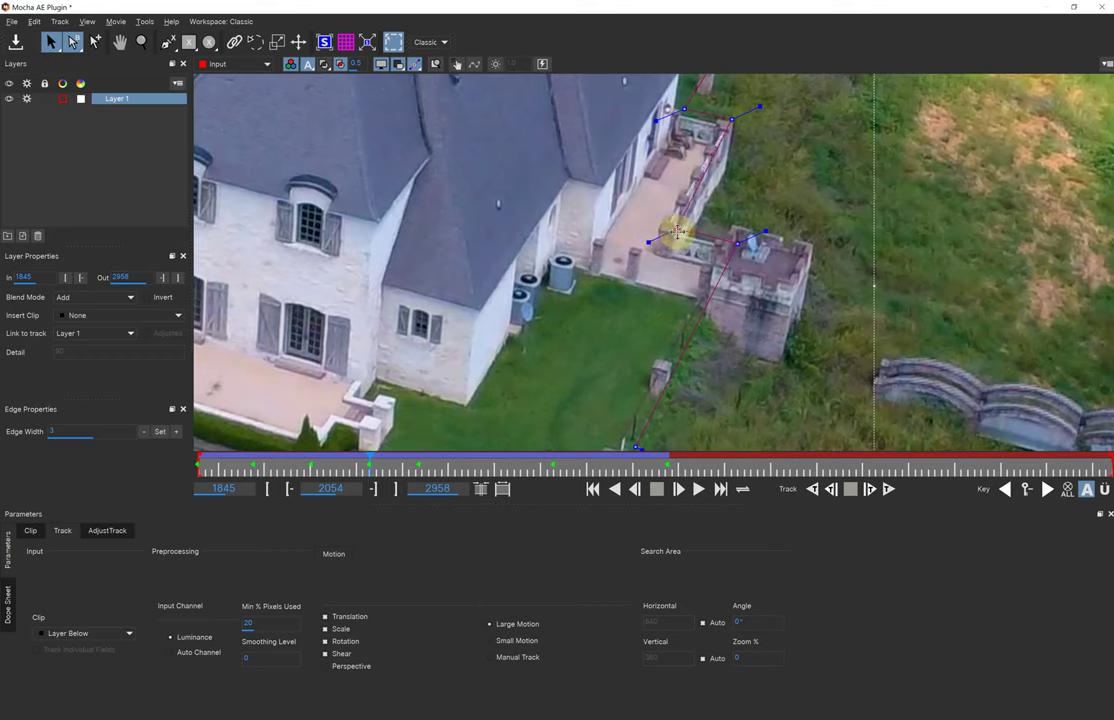
- At frame 2054, move the upper terrace points onto the terrace's outer wall corner and the house end
click(728, 122)
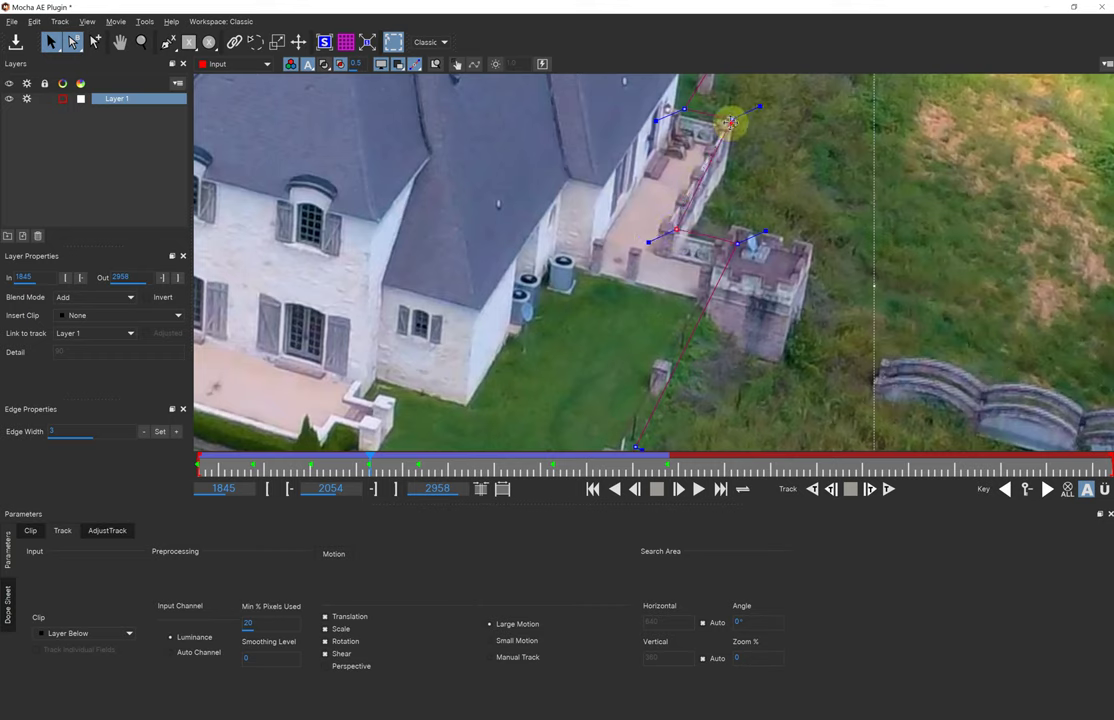
drag(732, 124, 735, 125)
click(677, 229)
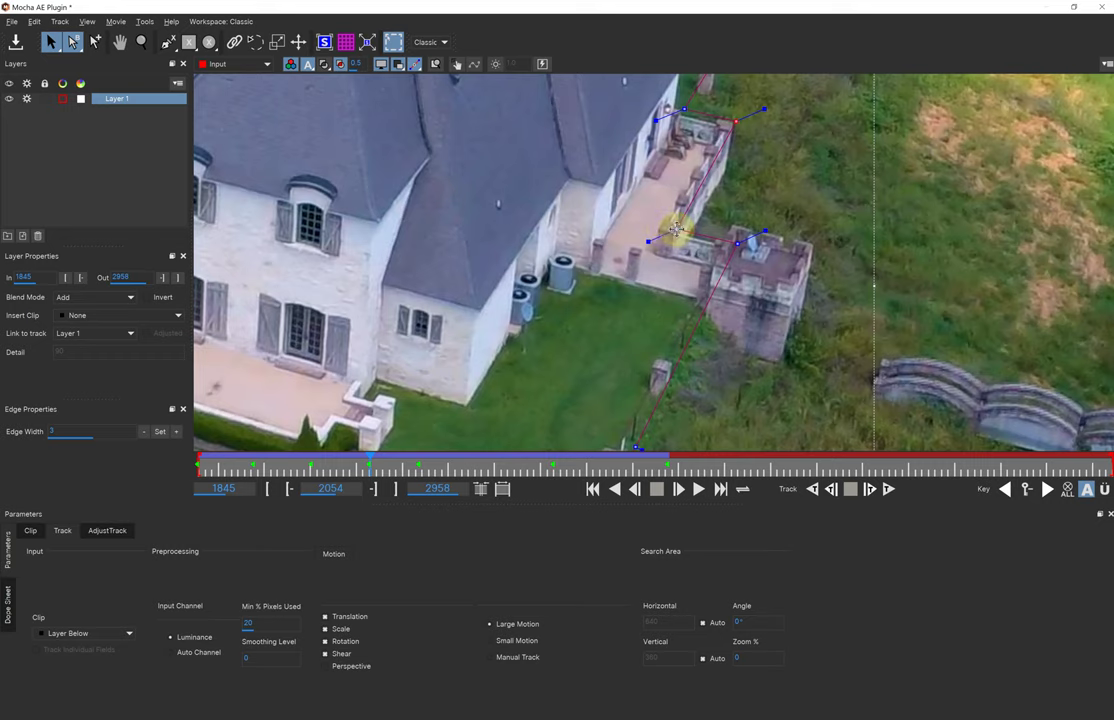
click(711, 121)
drag(710, 116, 660, 299)
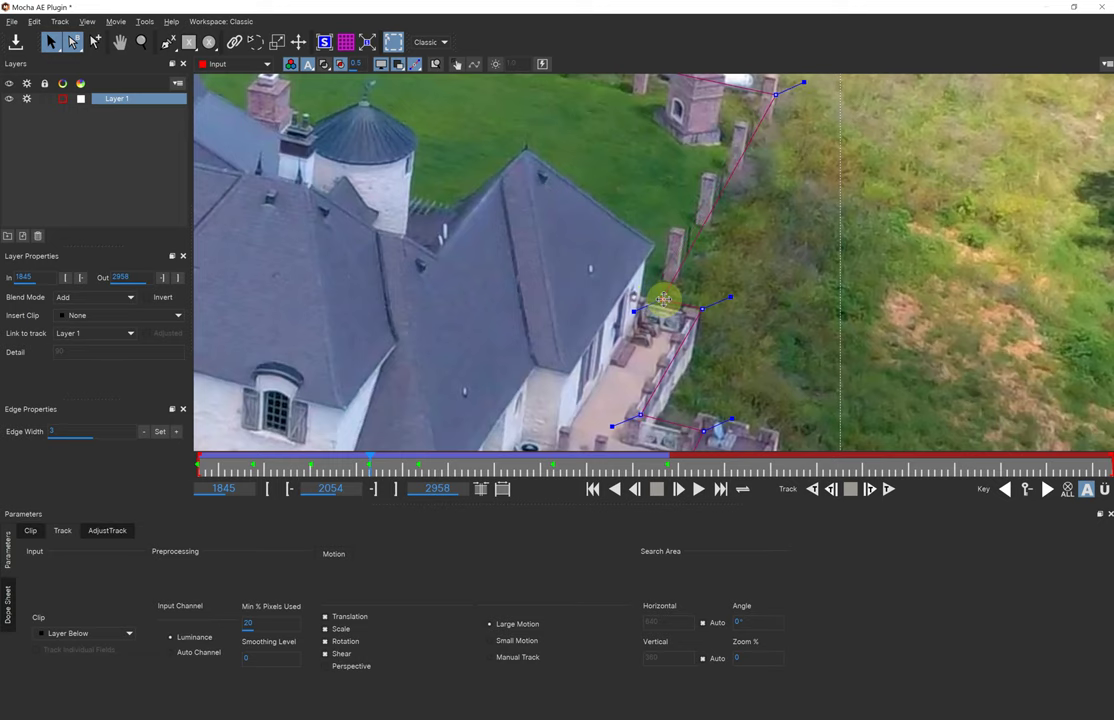
- At frame 2054, move the point near the outdoor chimney onto the base of the corner post
key(x)
drag(754, 174, 706, 294)
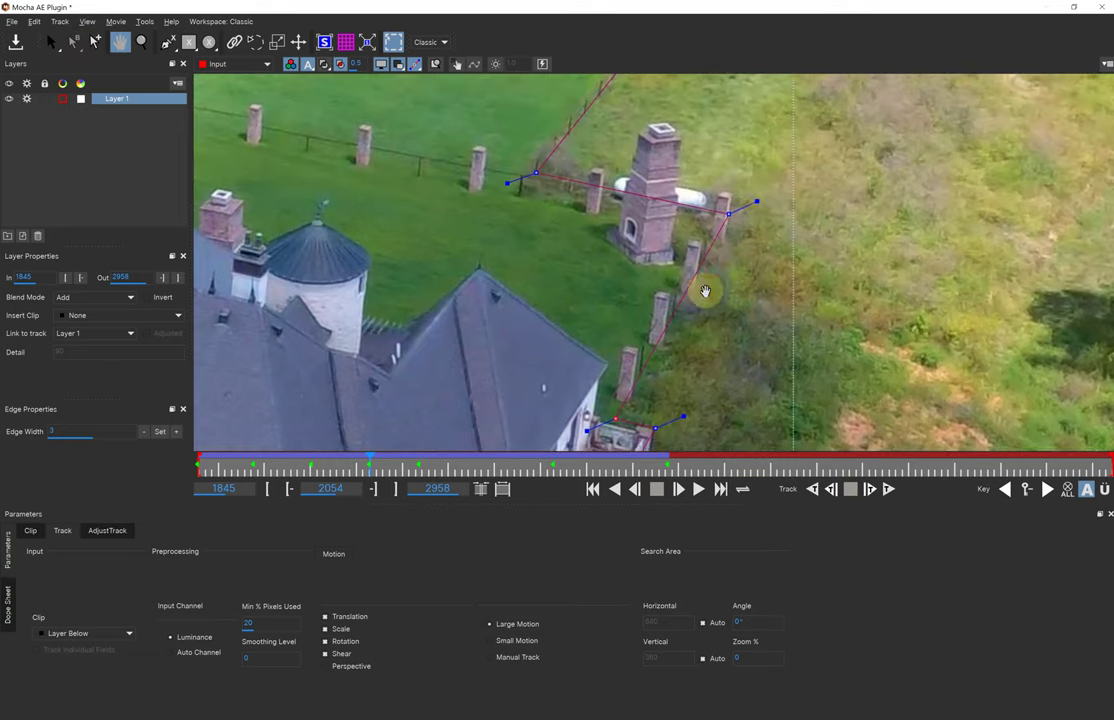
drag(727, 213, 733, 218)
click(522, 177)
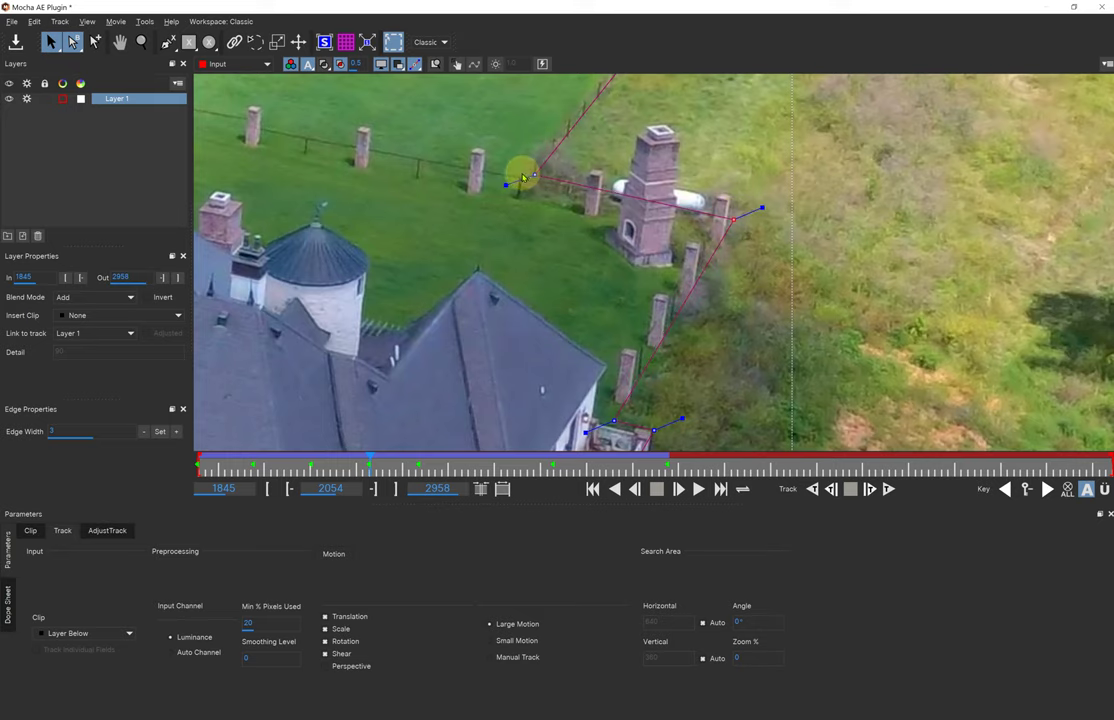
- At frame 2054, move the two far points behind the barn onto the fence corners
key(x)
drag(654, 205, 558, 407)
drag(736, 126, 678, 232)
key(s)
drag(606, 214, 602, 224)
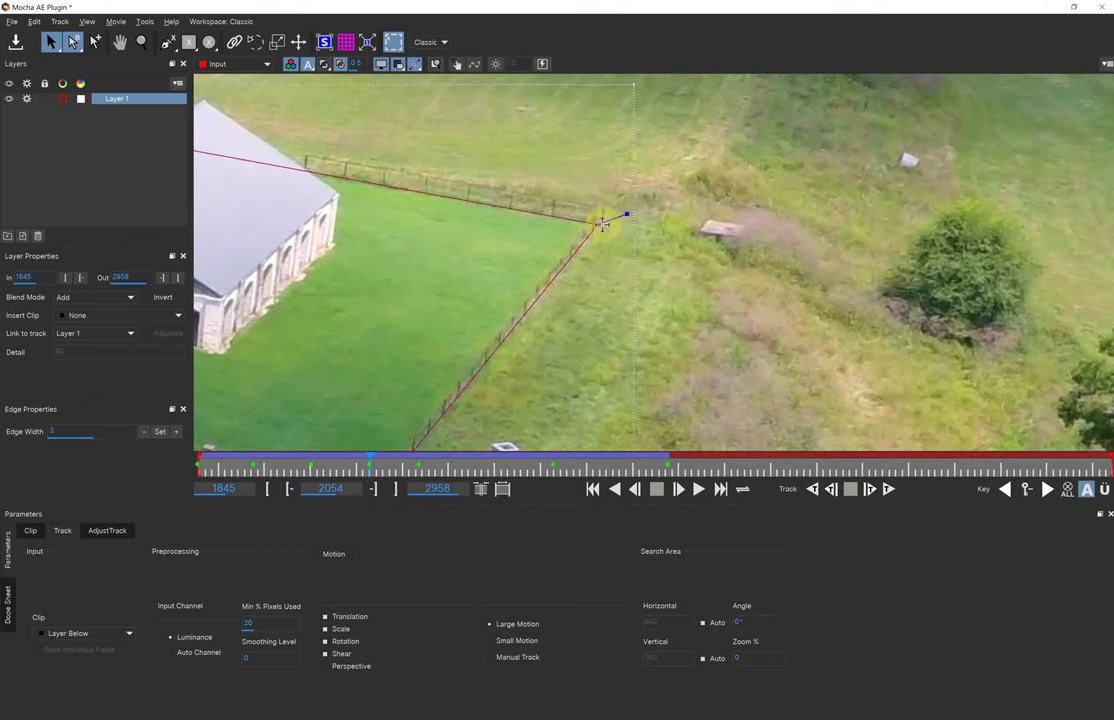
key(x)
drag(255, 197, 946, 239)
drag(723, 160, 726, 164)
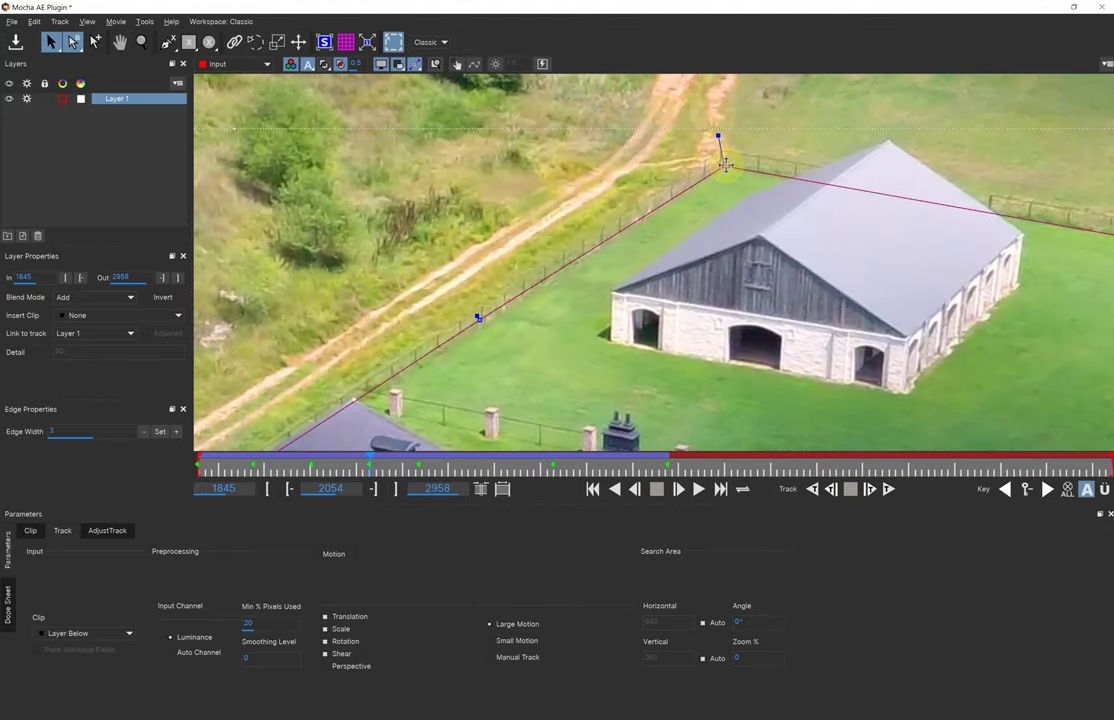
- At frame 2054, align the track-side point and the point beside the house wing with the fence line
key(x)
drag(552, 305, 650, 213)
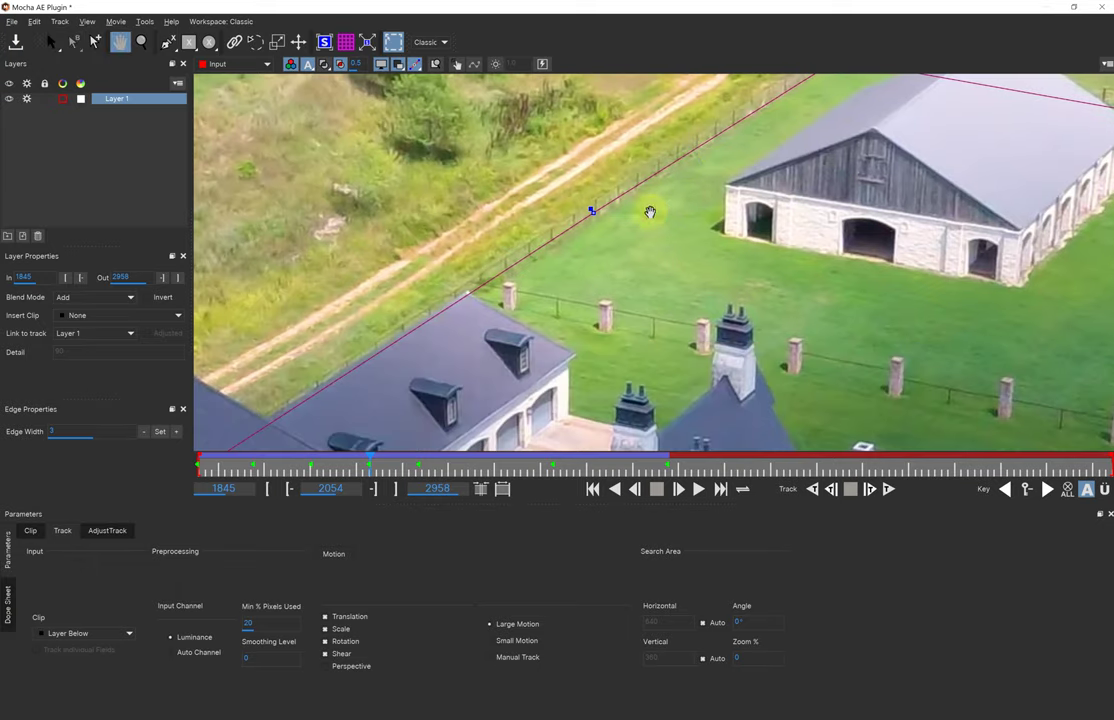
key(s)
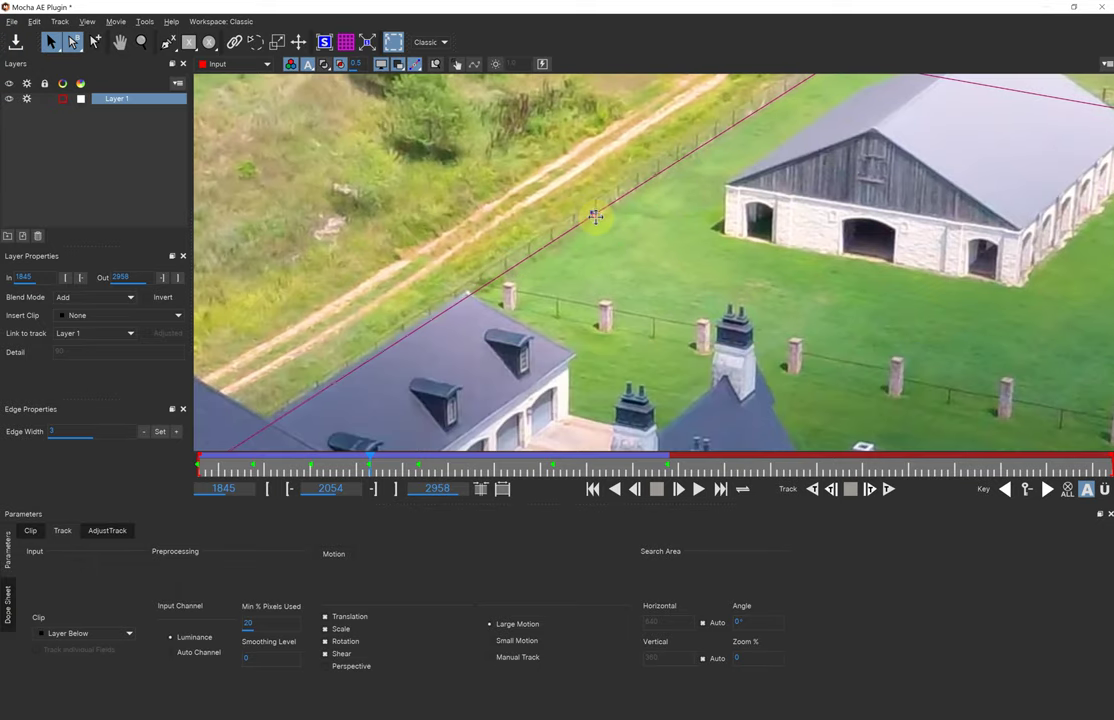
key(x)
drag(393, 337, 629, 193)
drag(495, 310, 583, 231)
key(s)
drag(507, 263, 509, 267)
- At frame 2054, fine-tune the field-side corner point at the base of its stone post
key(x)
drag(393, 340, 749, 108)
drag(489, 328, 763, 172)
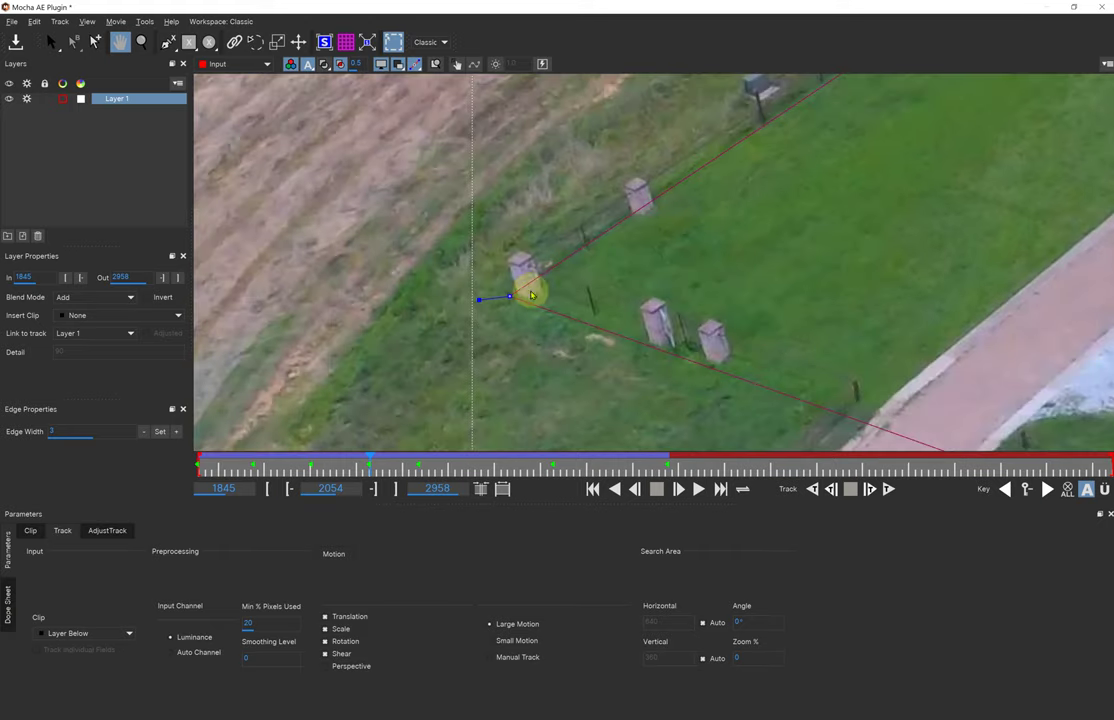
key(s)
mouse_move(512, 296)
mouse_down()
mouse_move(523, 296)
mouse_move(514, 292)
mouse_up()
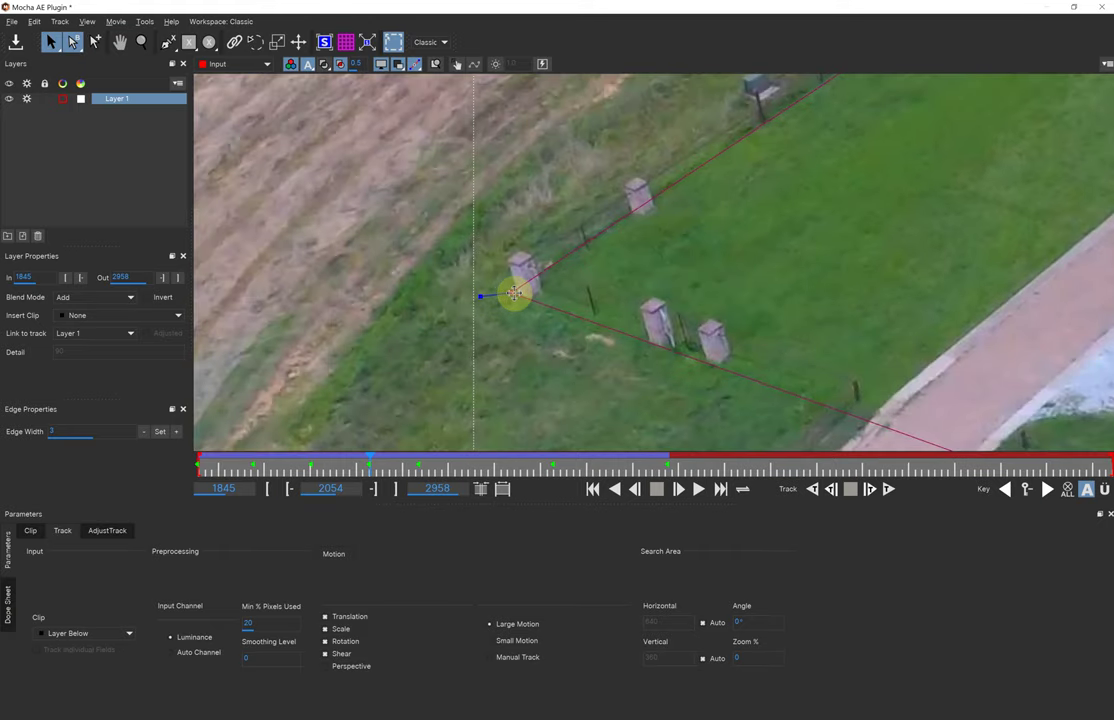
drag(515, 294, 517, 293)
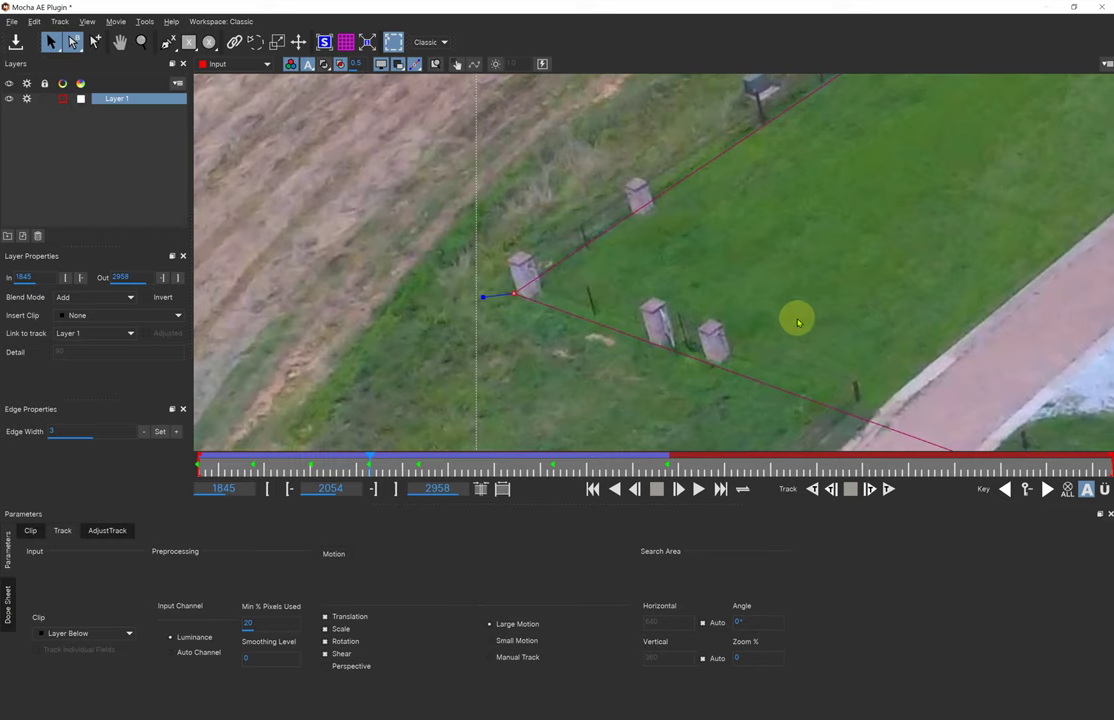
- Review the whole property outline against the fence line, from frame 2054 to the last tracked frame
key(z)
drag(841, 254, 796, 372)
drag(857, 184, 537, 264)
key(x)
key(z)
drag(577, 368, 706, 323)
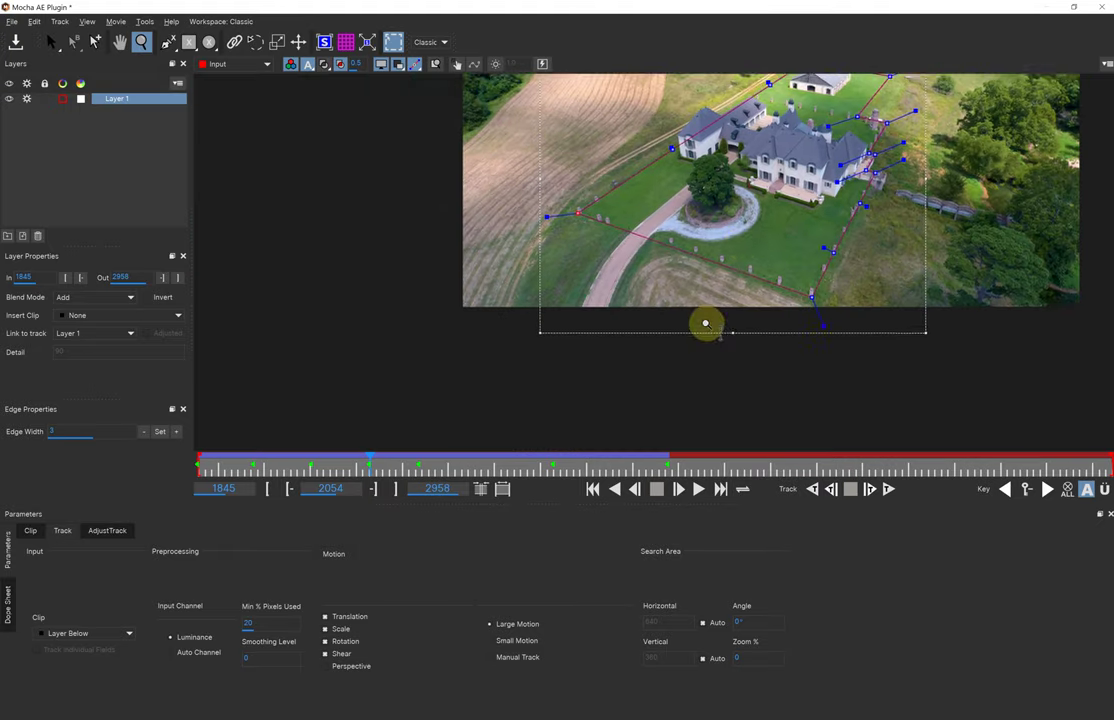
key(x)
drag(771, 216, 672, 344)
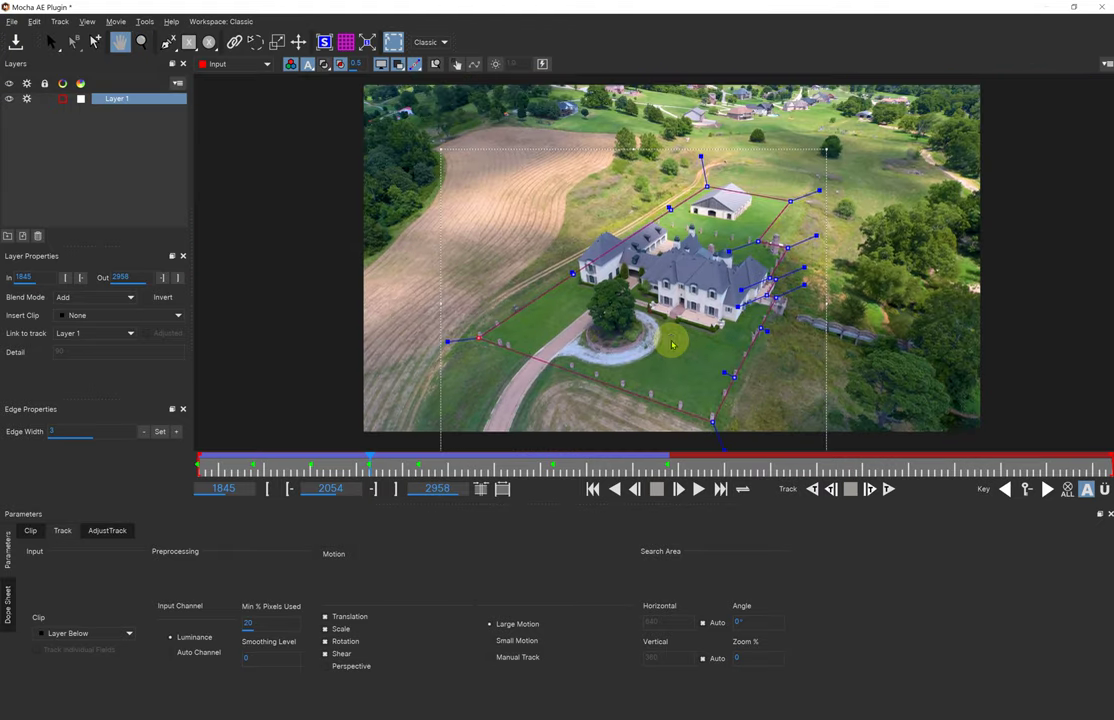
key(s)
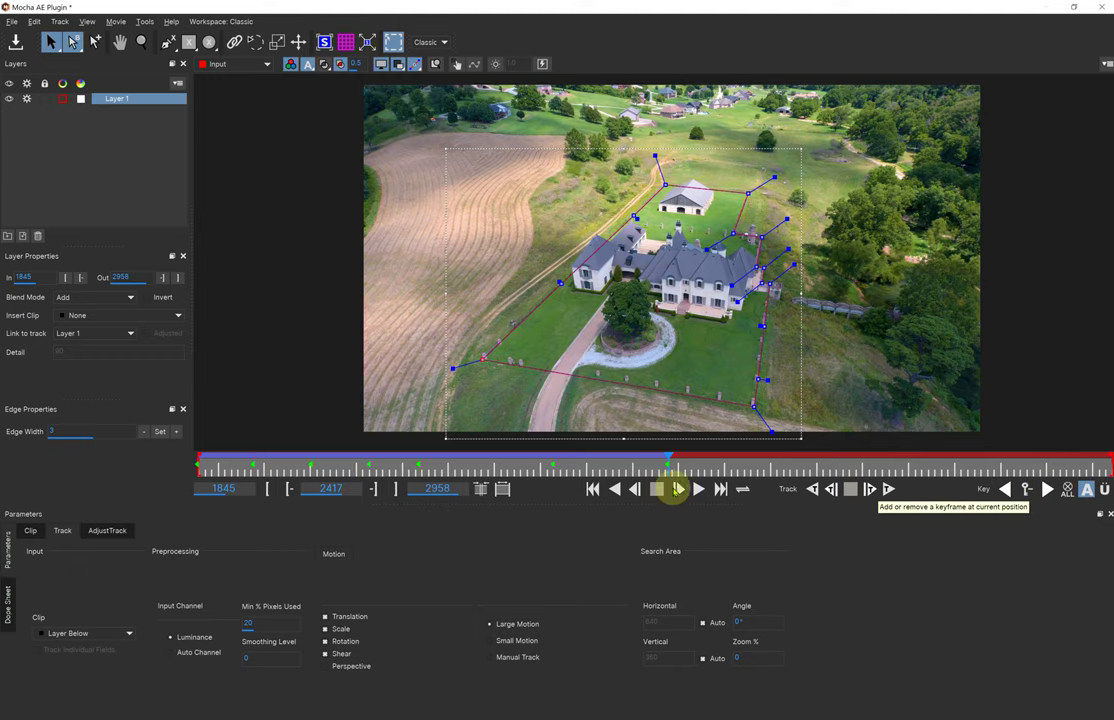
- Add correction keyframes to the spline at frames 2341, 2212 and 2166
click(610, 469)
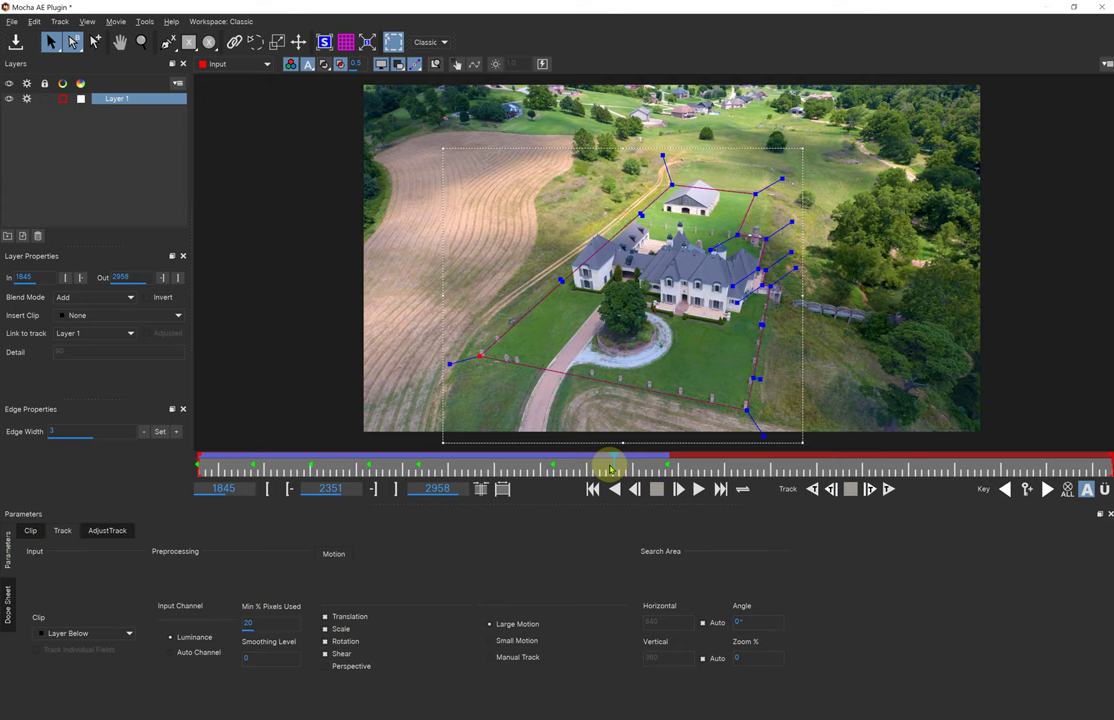
drag(610, 469, 602, 468)
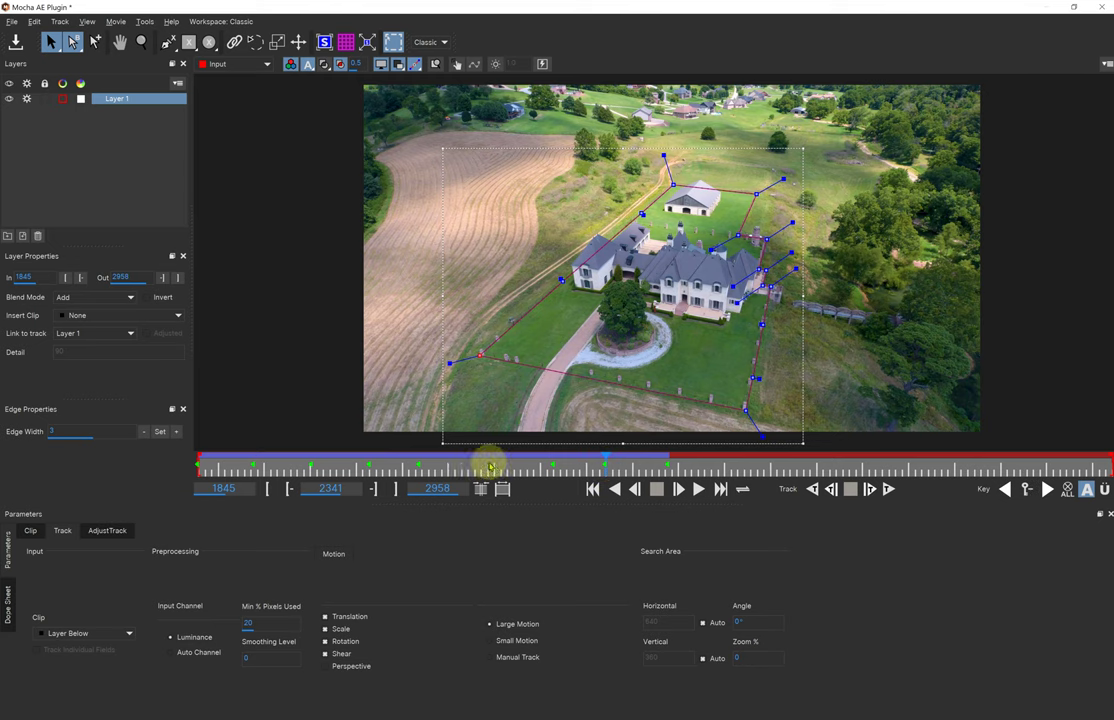
drag(495, 467, 500, 467)
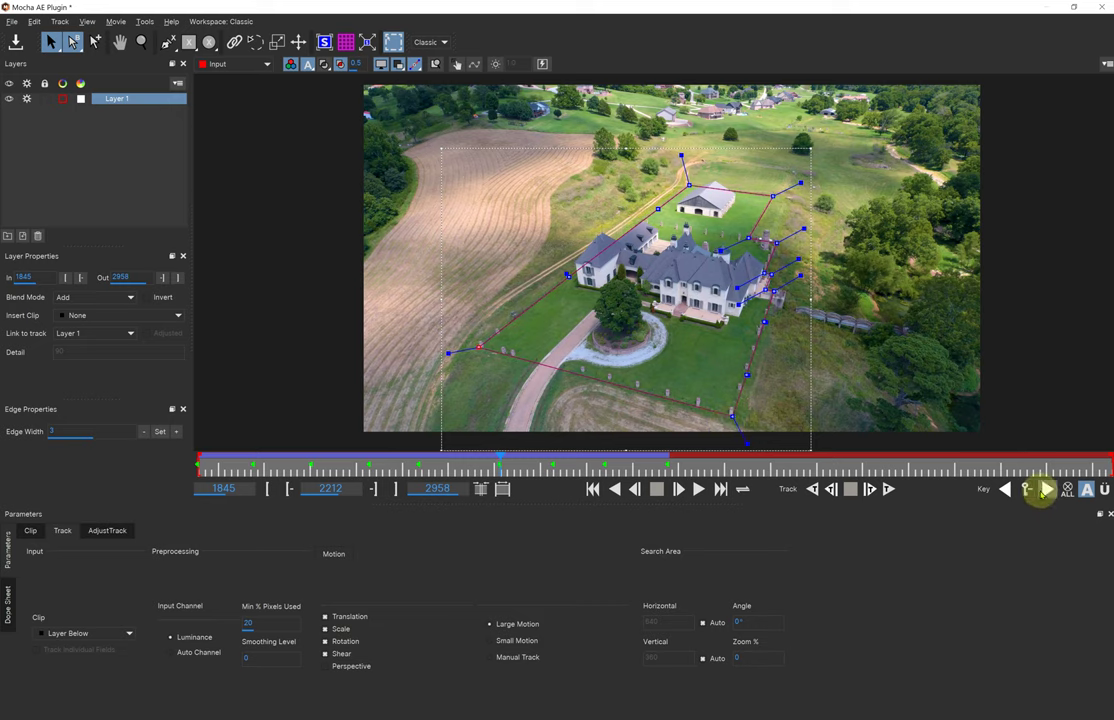
click(458, 467)
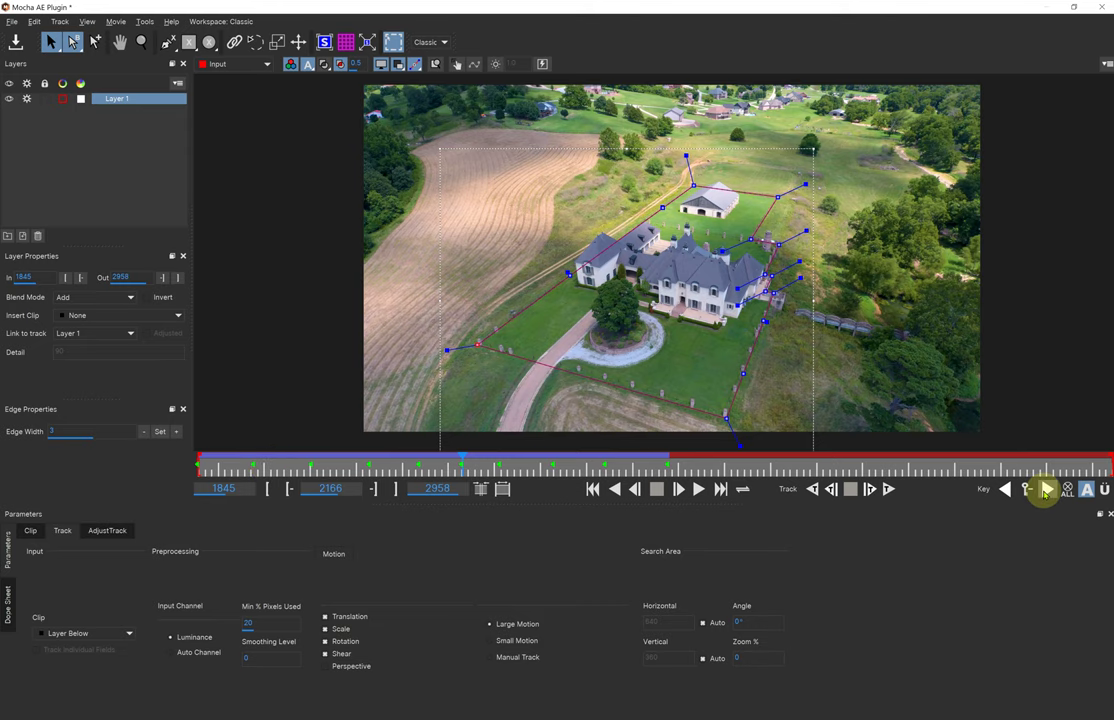
- Step through the keyframes to frame 2417, continue tracking the layer forward from there, and stop at frame 2768
click(1046, 490)
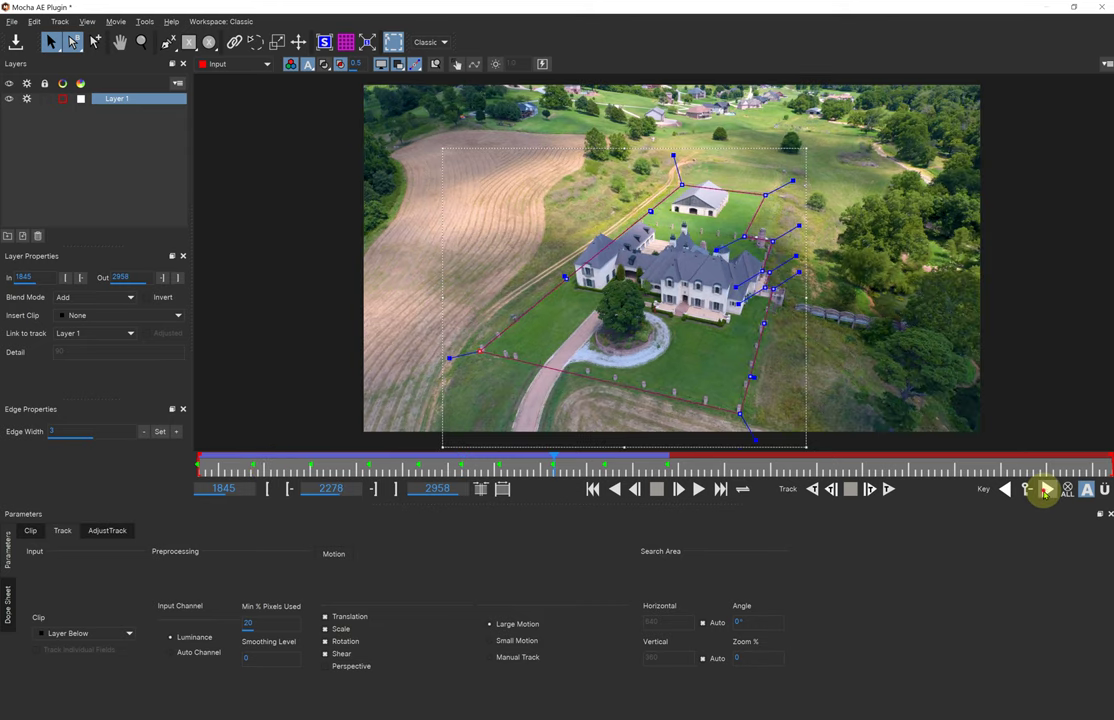
click(1046, 490)
click(1046, 490)
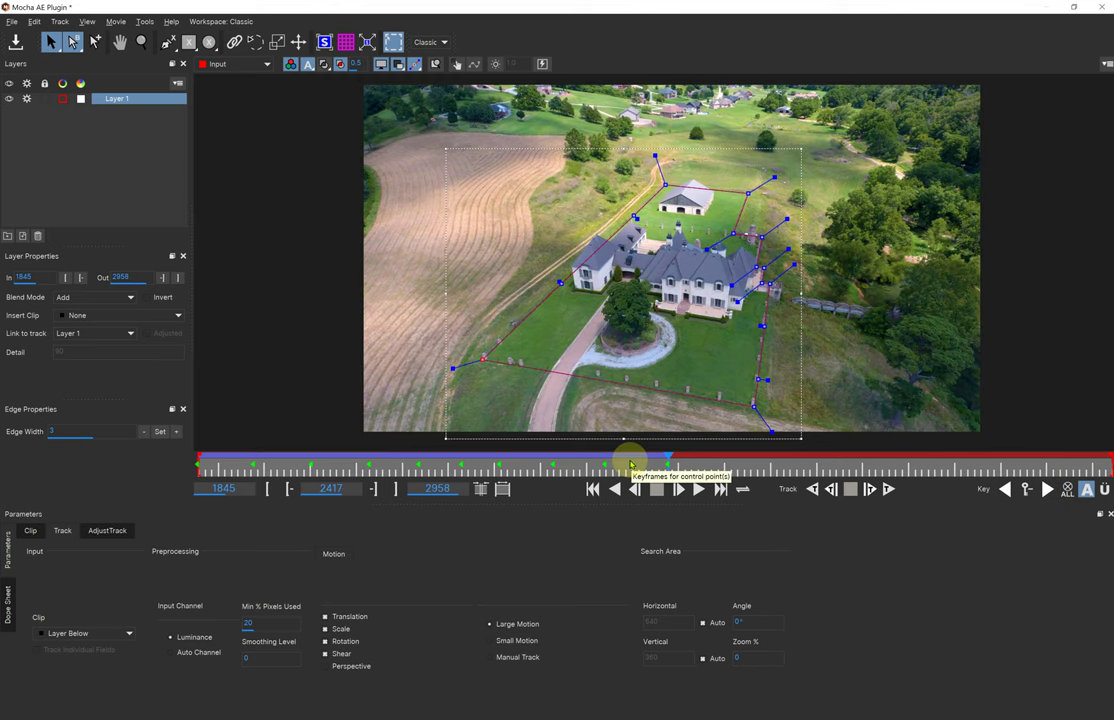
click(888, 489)
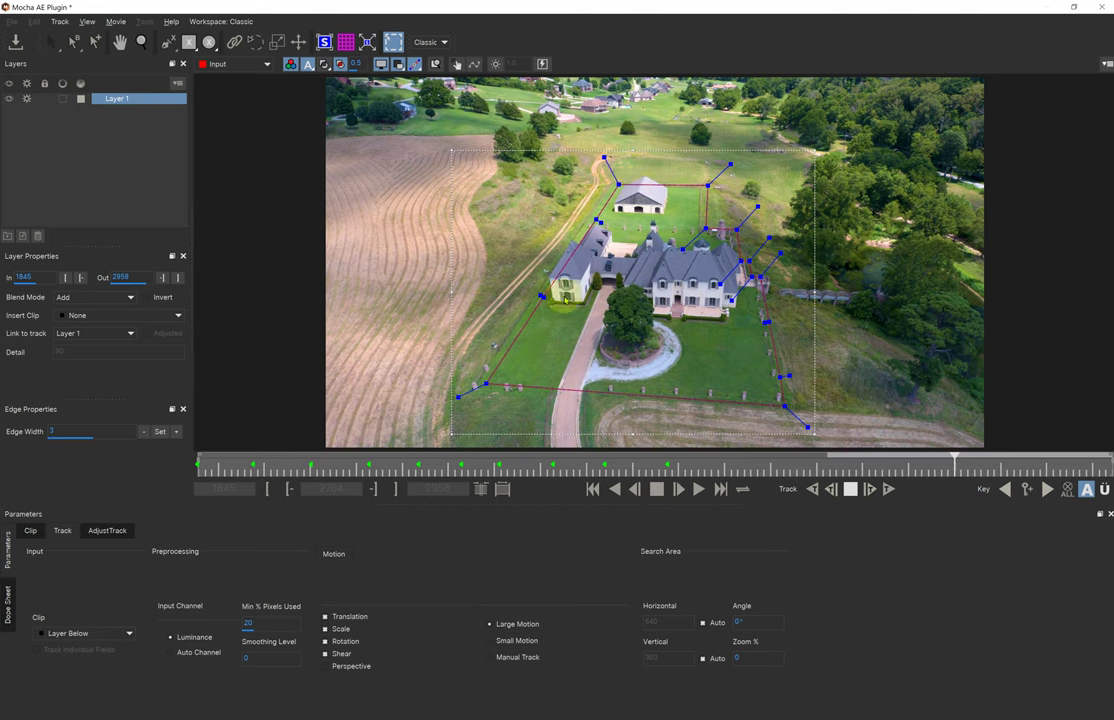
click(851, 491)
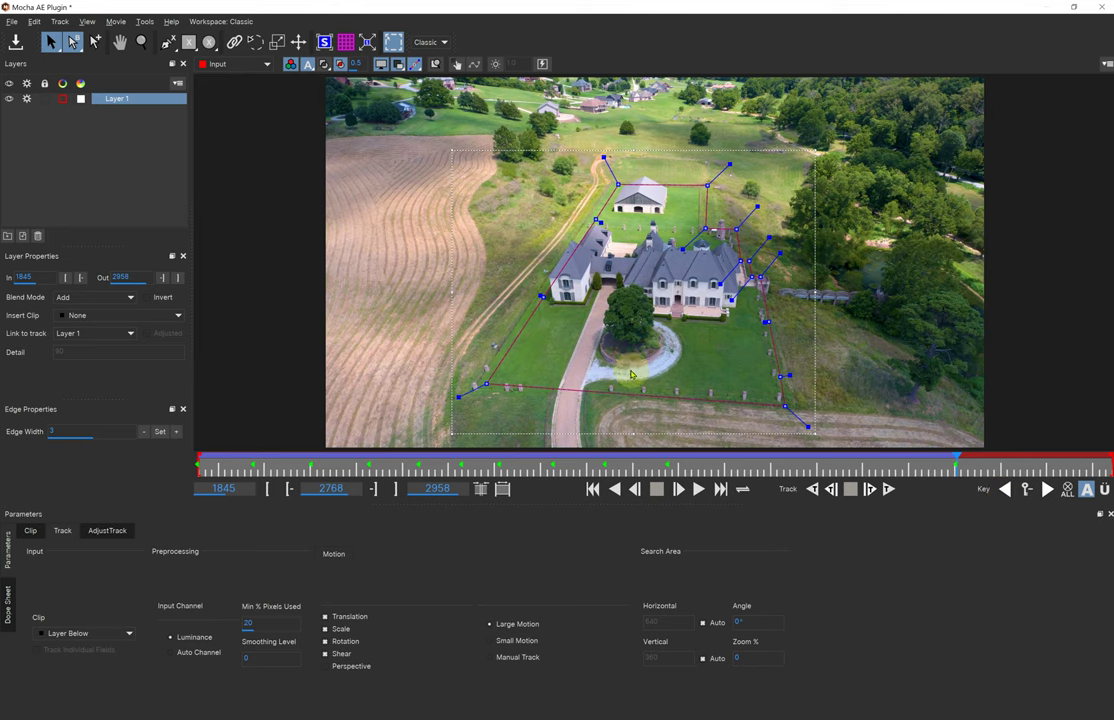
- At frame 2768, move the field-side corner point to its stone post's base and the house-wing point onto the fence line
key(z)
drag(619, 390, 700, 195)
drag(604, 336, 699, 200)
key(s)
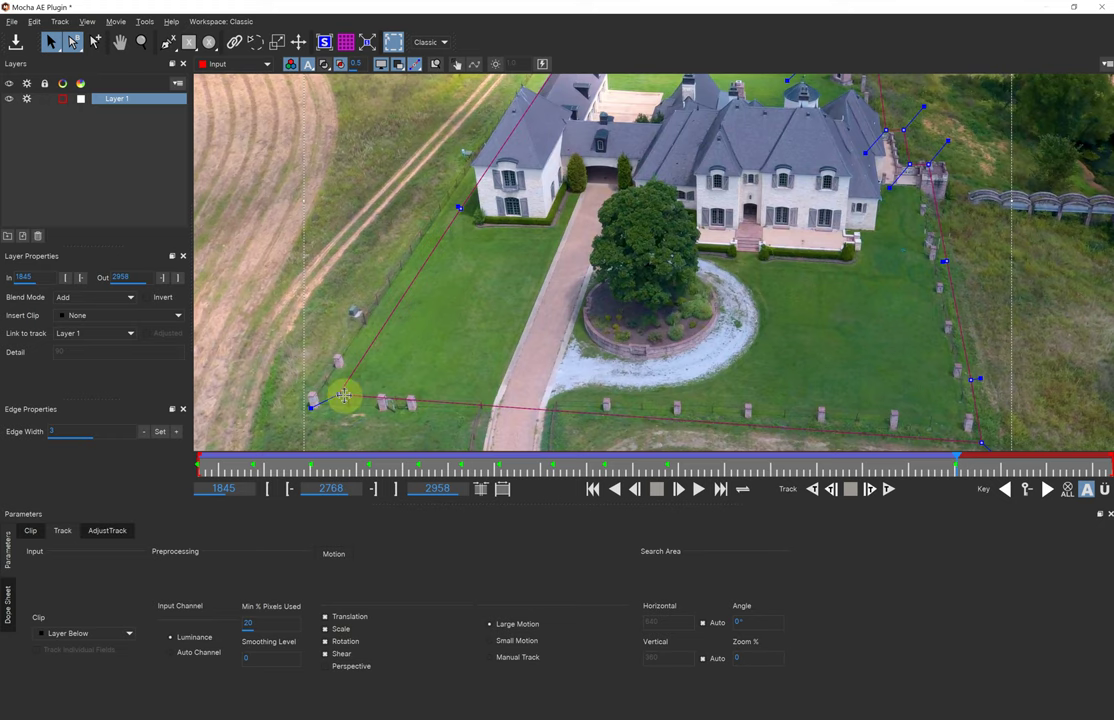
drag(342, 395, 308, 404)
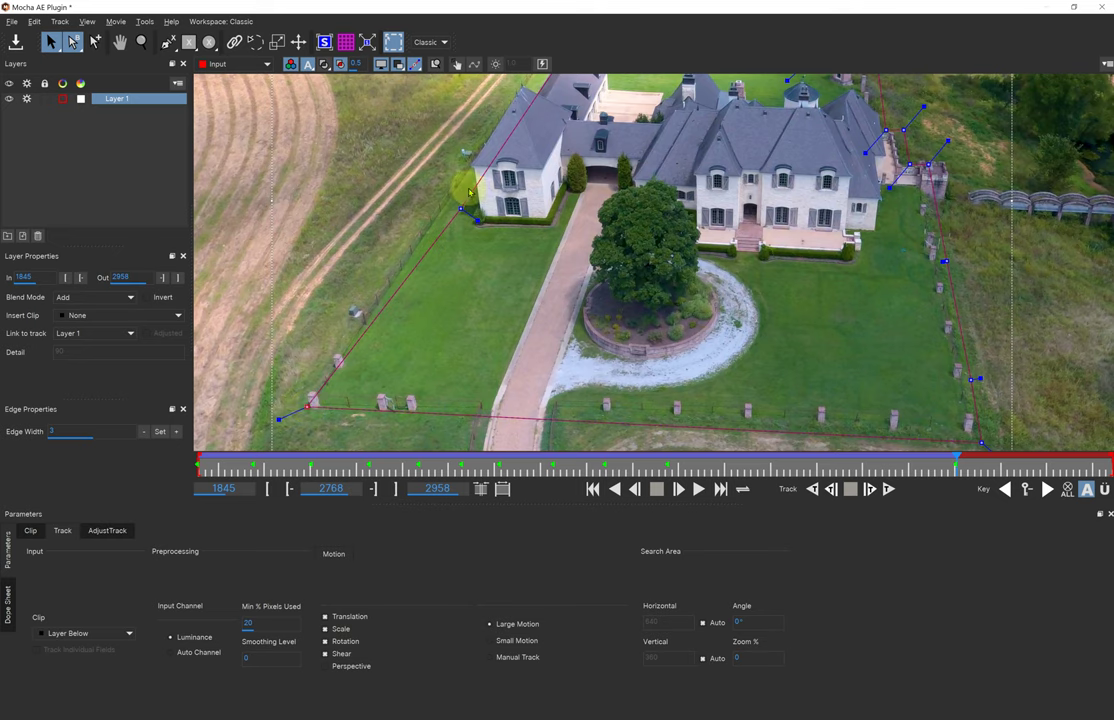
drag(477, 219, 445, 205)
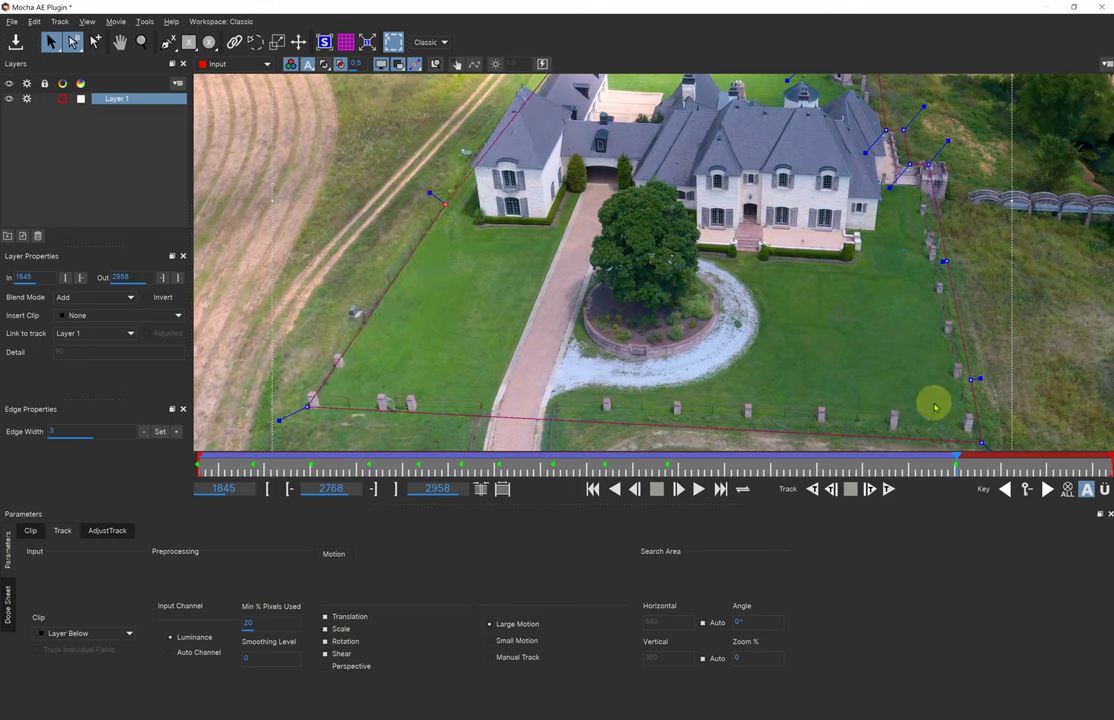
- At frame 2768, align the front corner point beyond the circular drive and its neighbouring side-fence point with their stone posts
drag(965, 390, 626, 325)
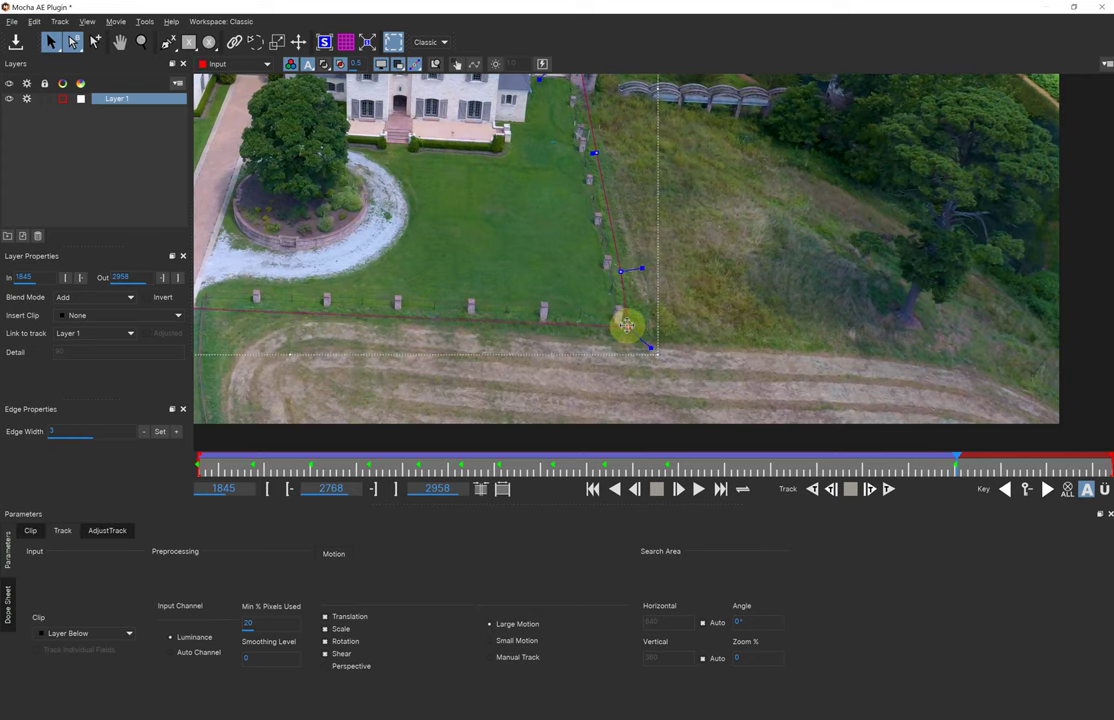
key(z)
click(615, 318)
click(610, 340)
key(s)
drag(636, 317, 627, 308)
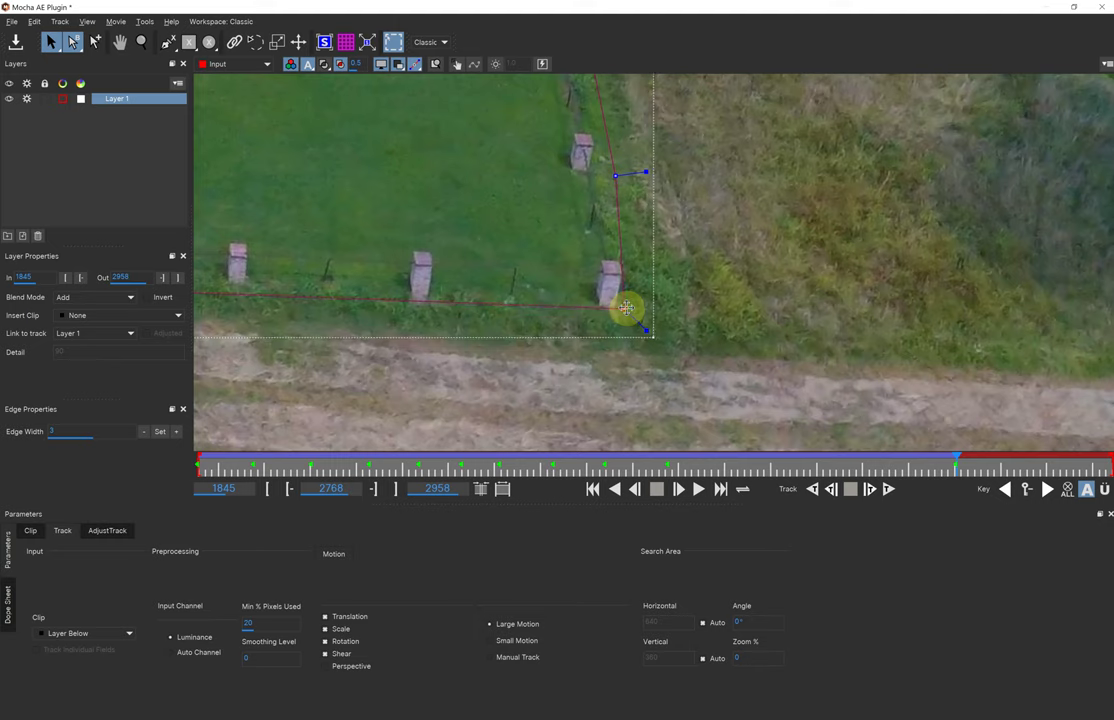
drag(617, 176, 599, 153)
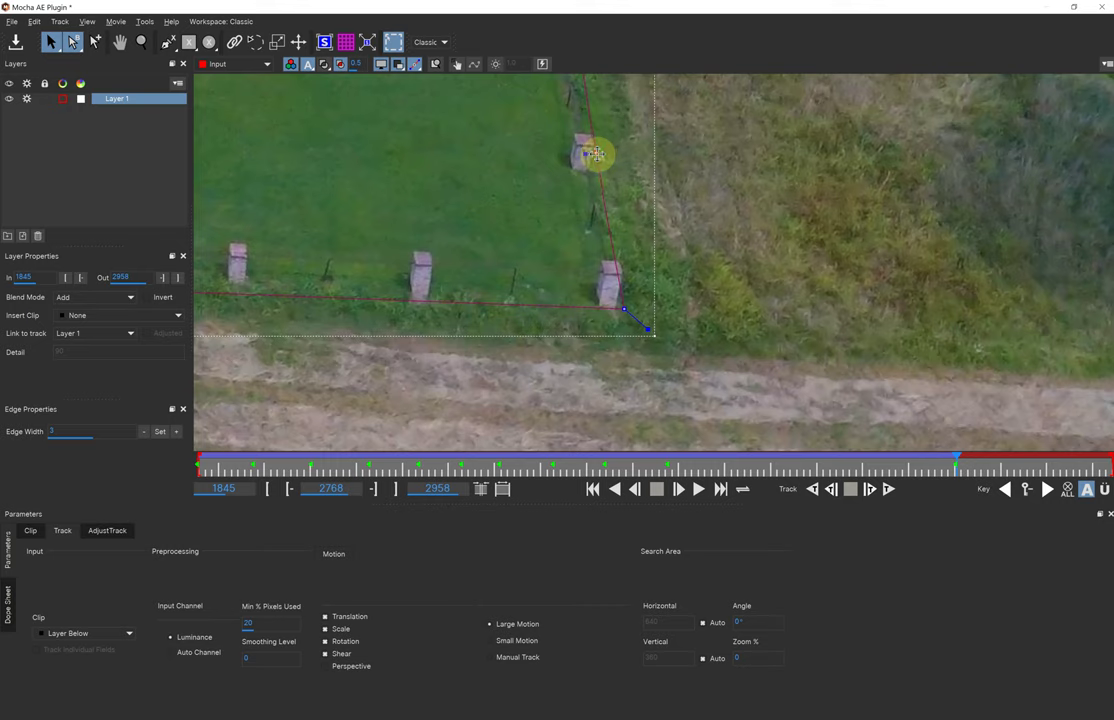
drag(624, 311, 631, 310)
- At frame 2768, move the point midway along the side fence beside the base of its stone post
key(x)
drag(600, 150, 612, 398)
drag(545, 189, 556, 343)
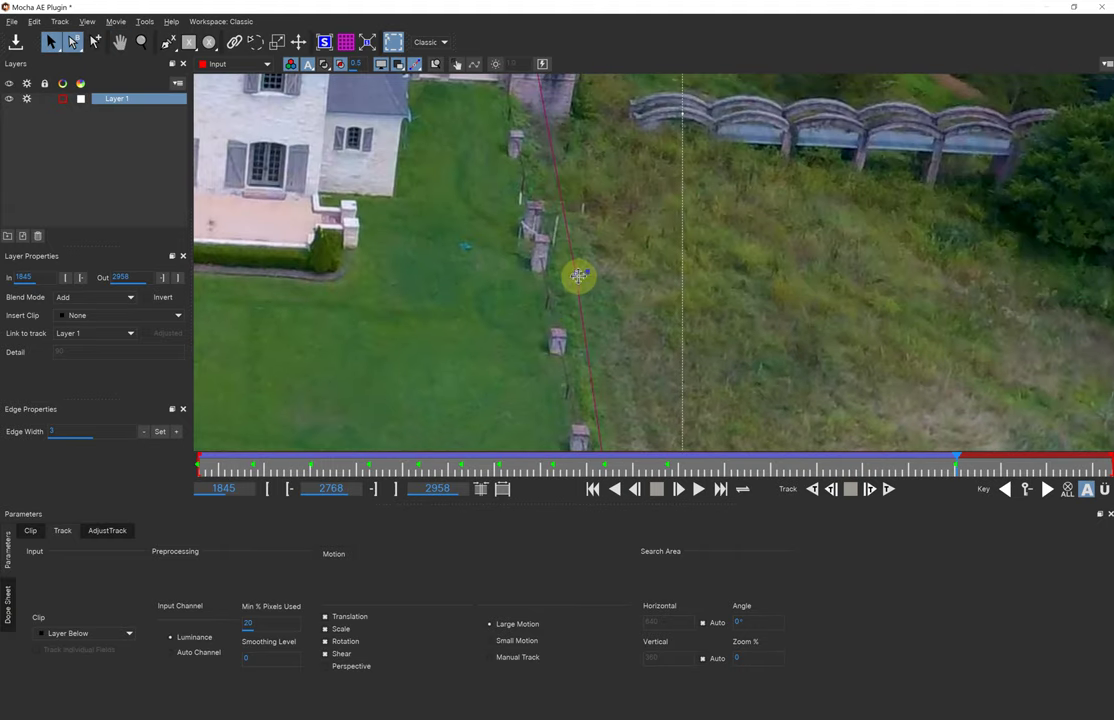
drag(576, 274, 562, 266)
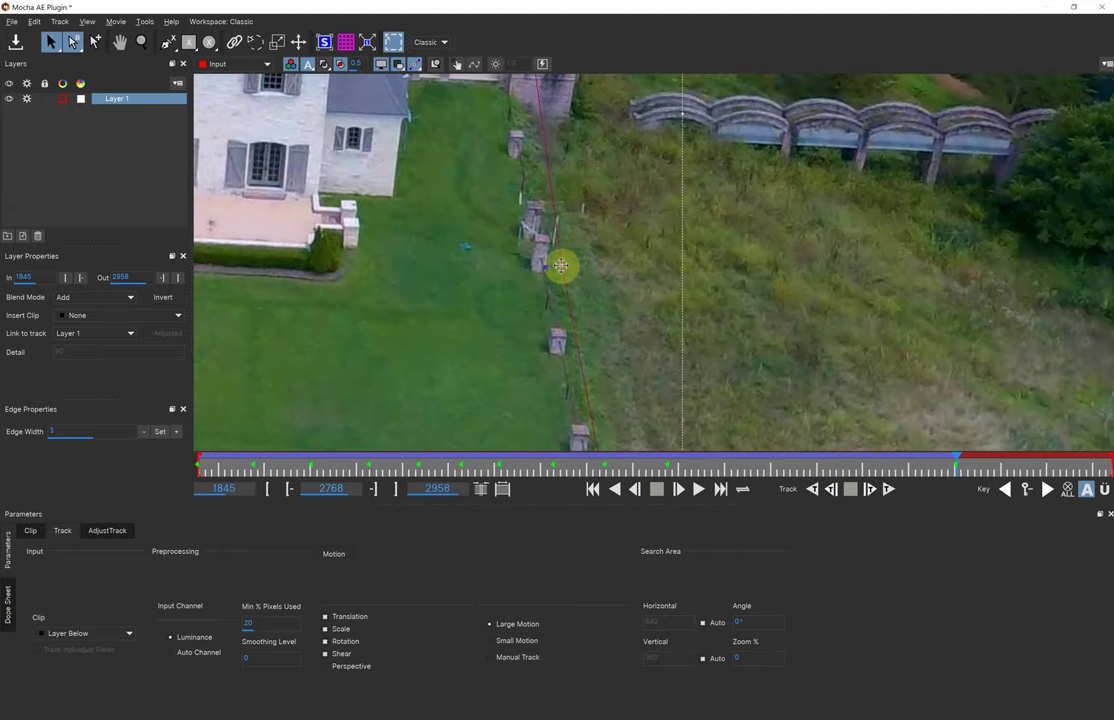
- At frame 2768, move the two points flanking the outdoor chimney onto the fence corner and the corner post
key(x)
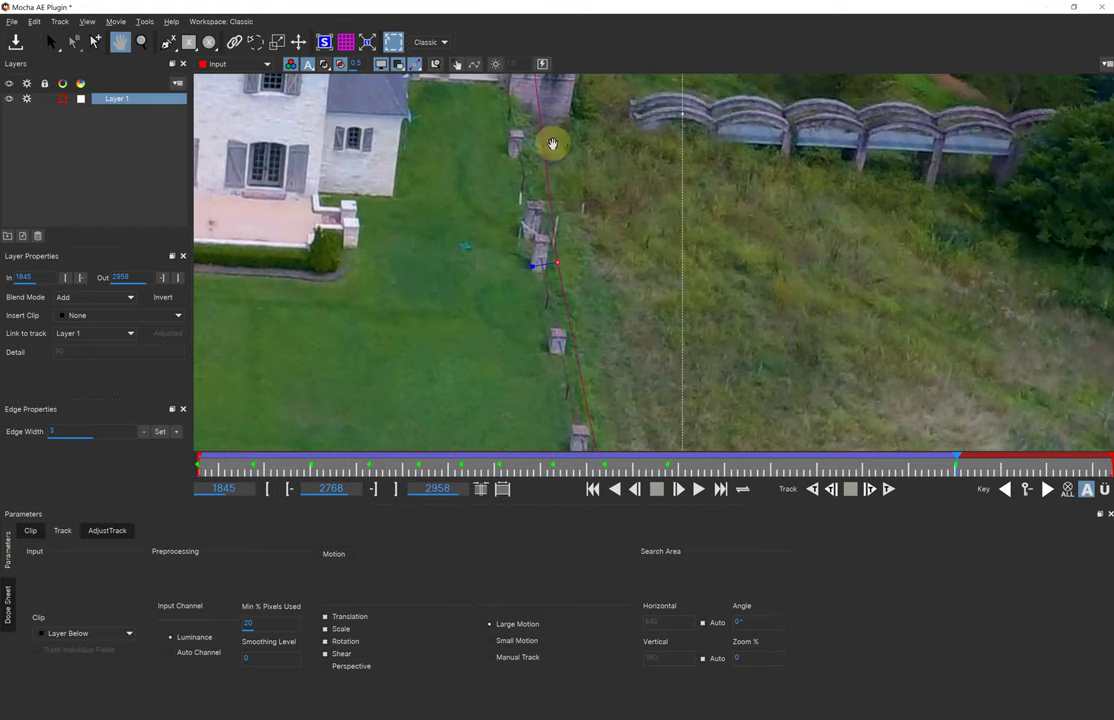
drag(552, 144, 614, 353)
drag(537, 241, 597, 348)
key(s)
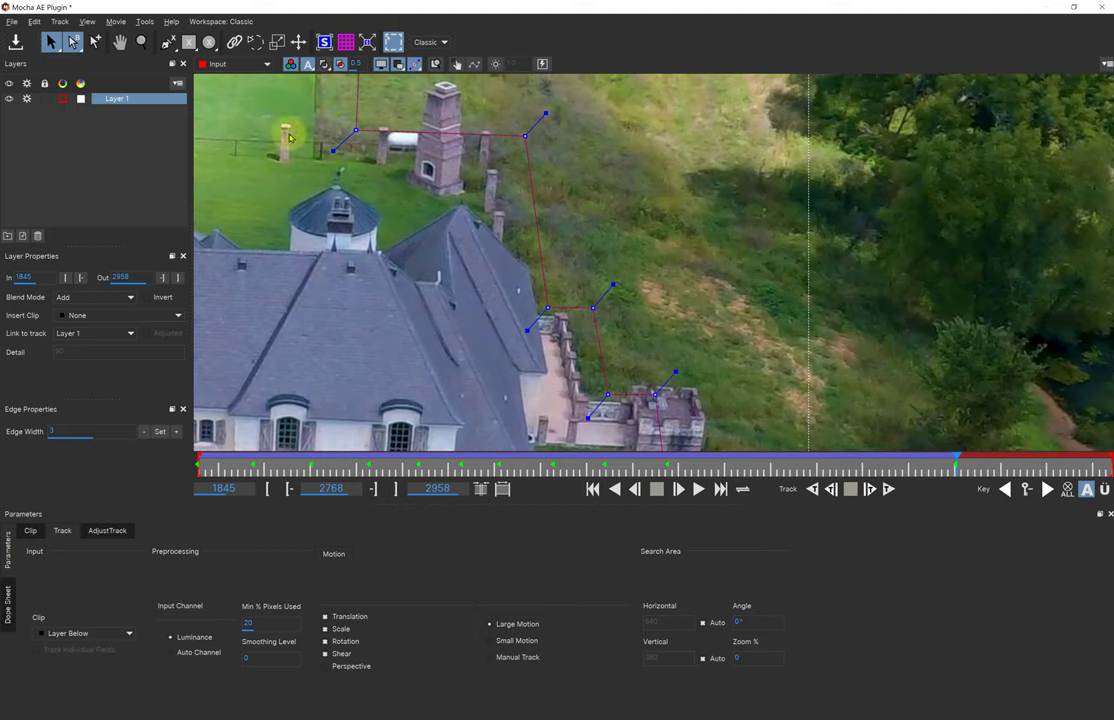
drag(355, 129, 319, 136)
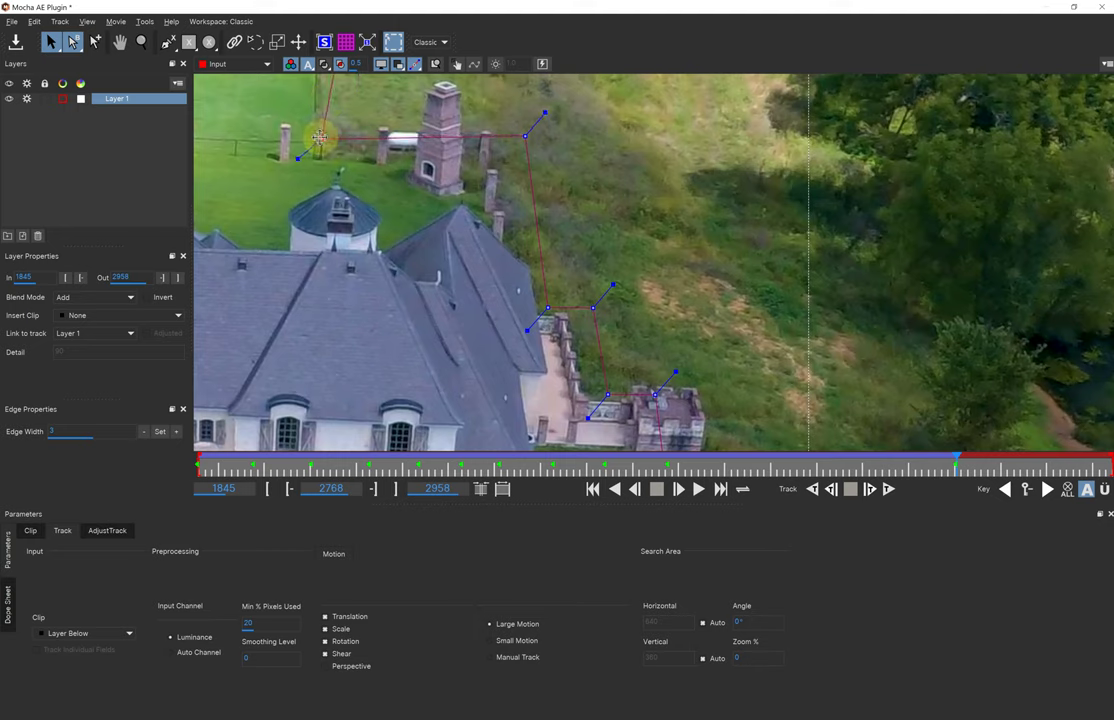
drag(521, 137, 492, 145)
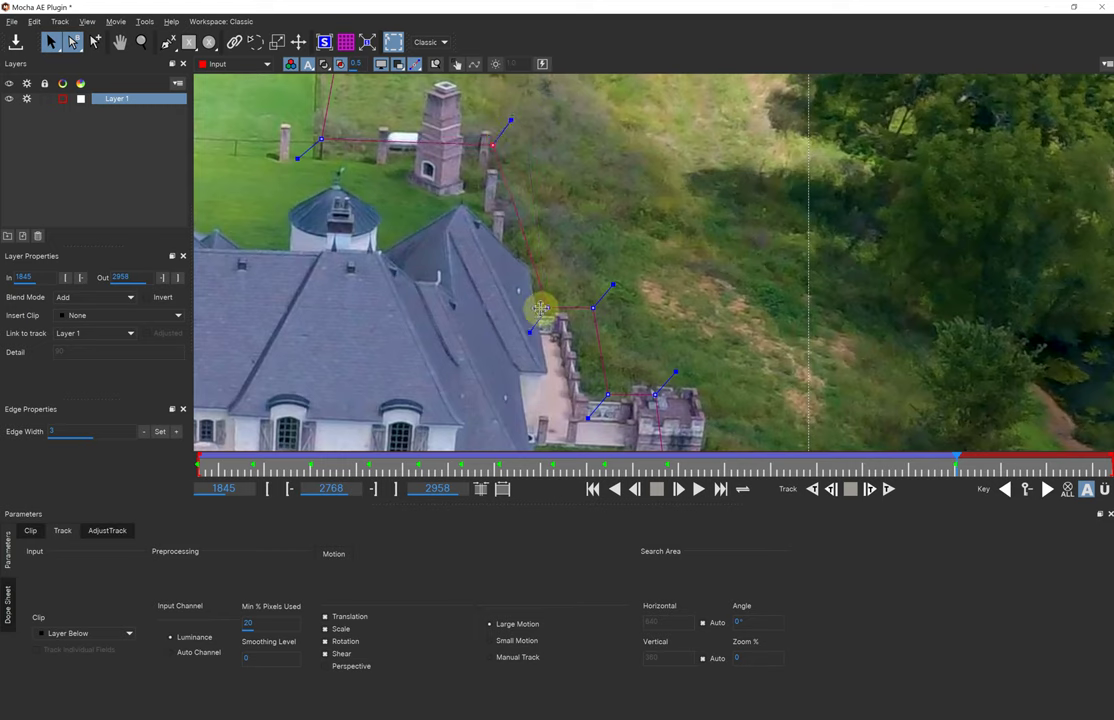
- At frame 2768, align the four points around the side terrace with the roof edge, terrace wall corners and stone tower
drag(547, 308, 514, 308)
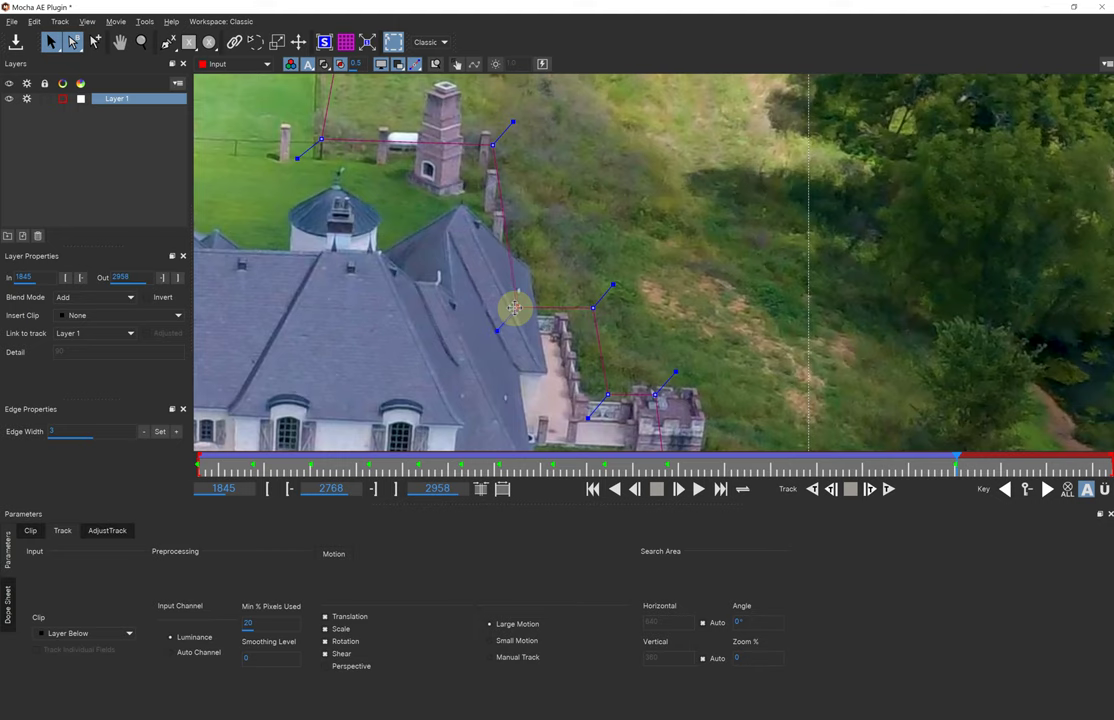
drag(514, 310, 515, 315)
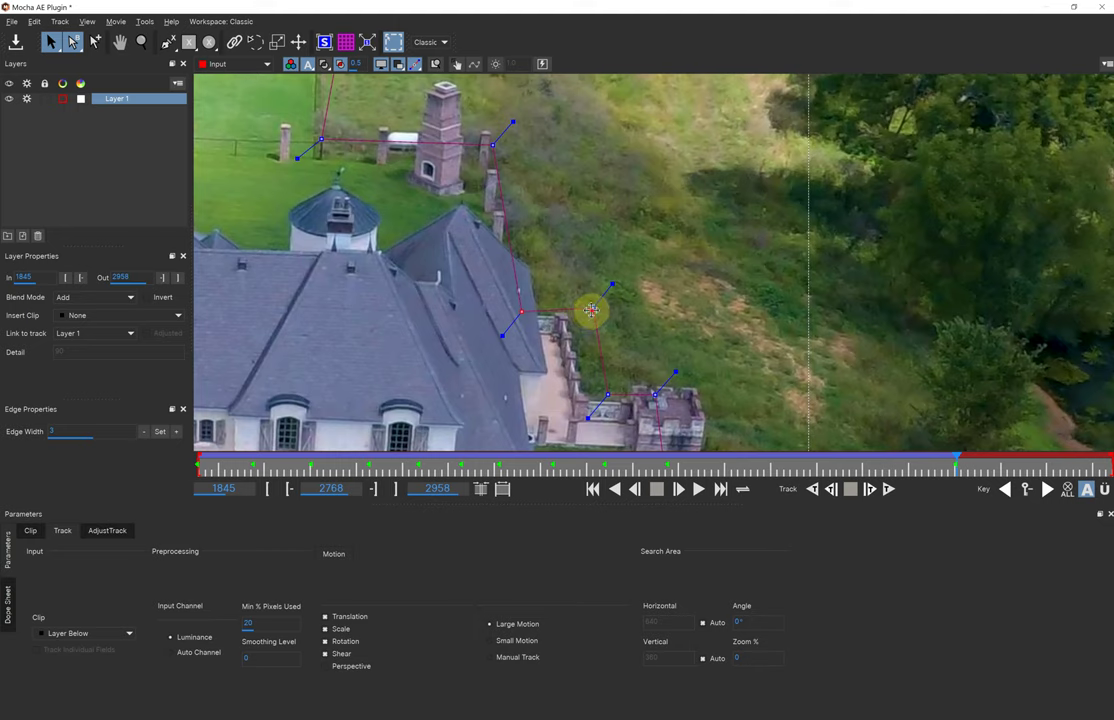
drag(591, 311, 569, 315)
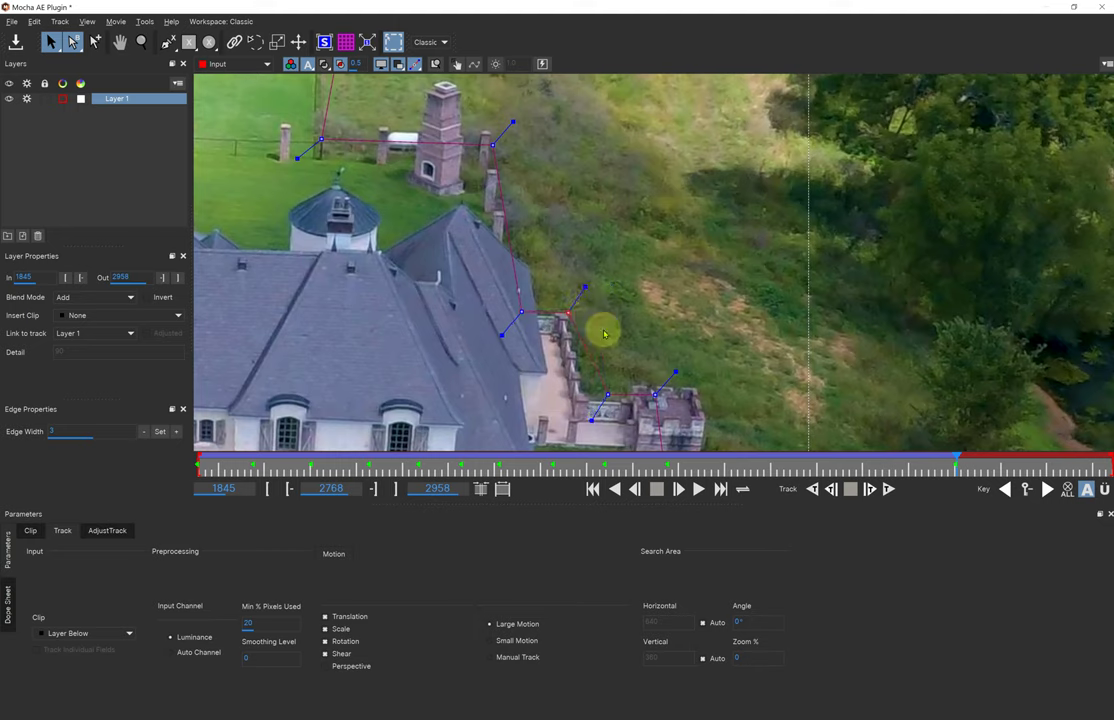
drag(607, 395, 590, 396)
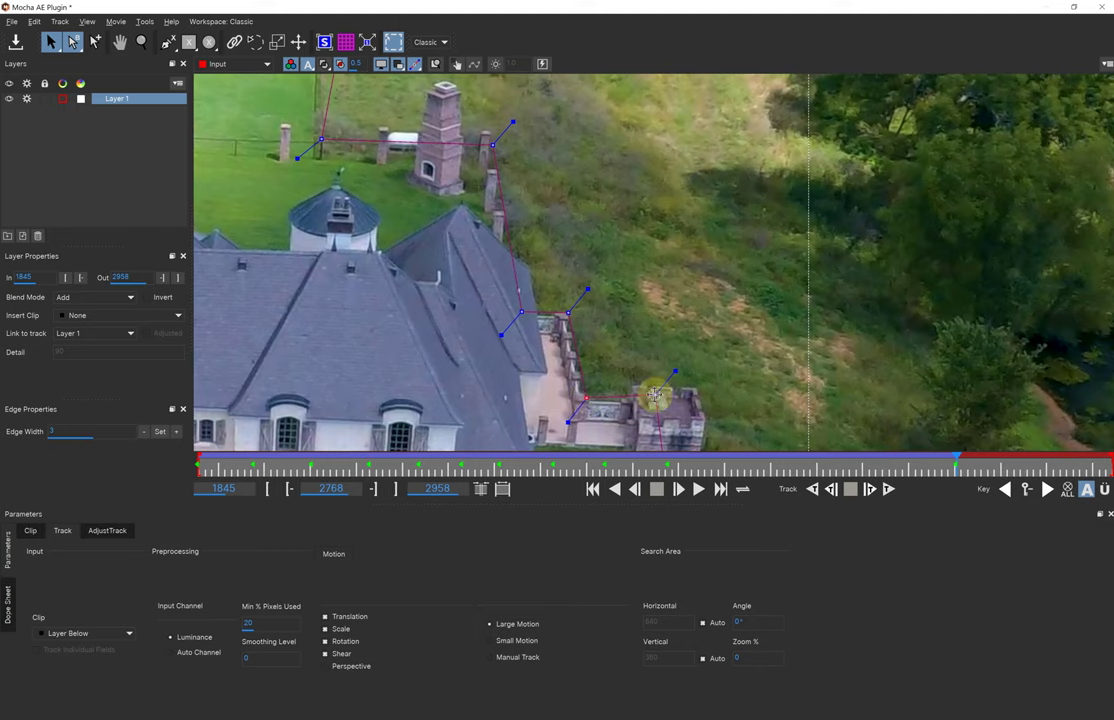
drag(655, 393, 650, 397)
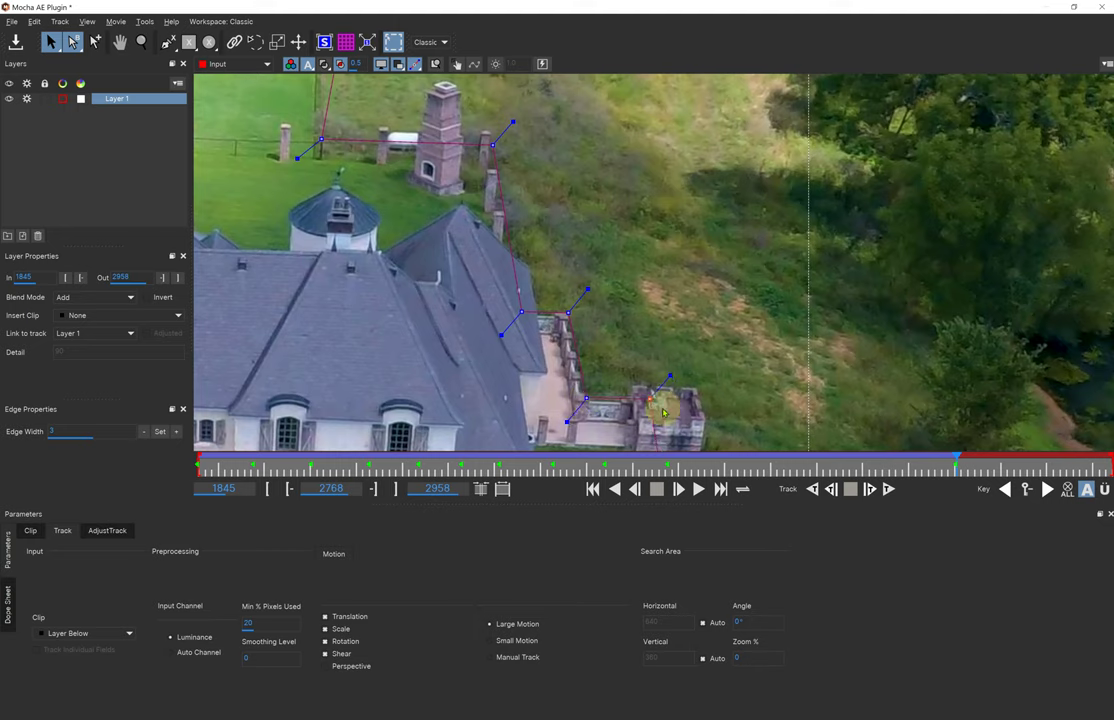
- At frame 2768, fine-tune the stone tower point so it sits at the tower's house-side corner
key(x)
drag(716, 411, 624, 231)
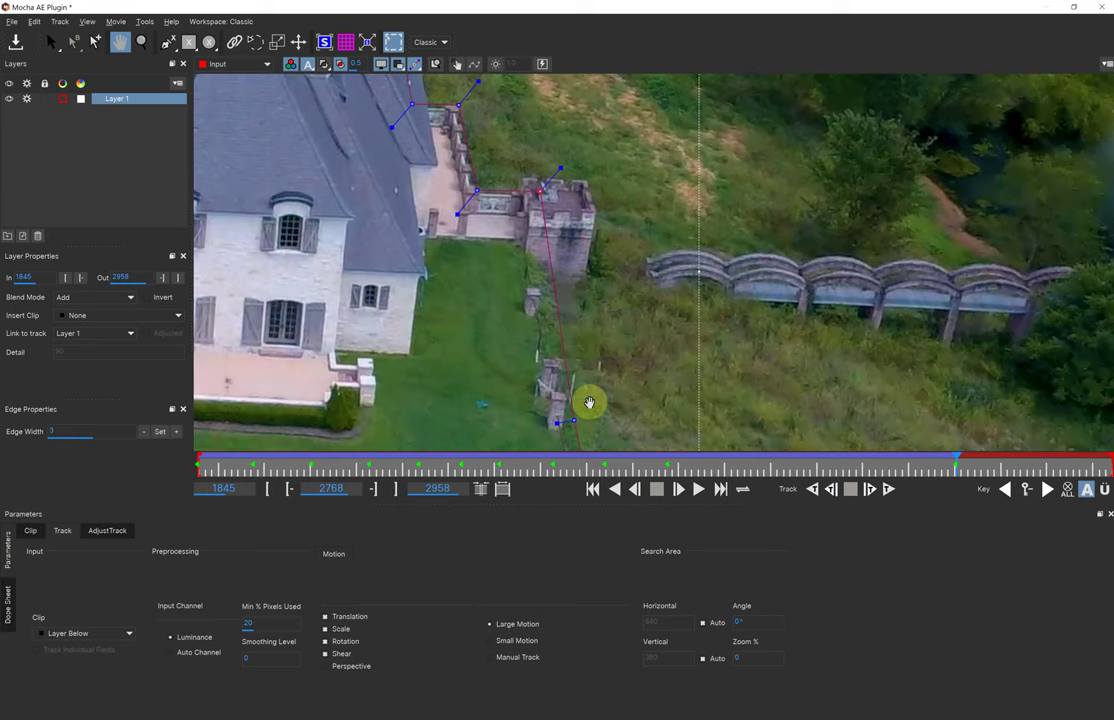
key(s)
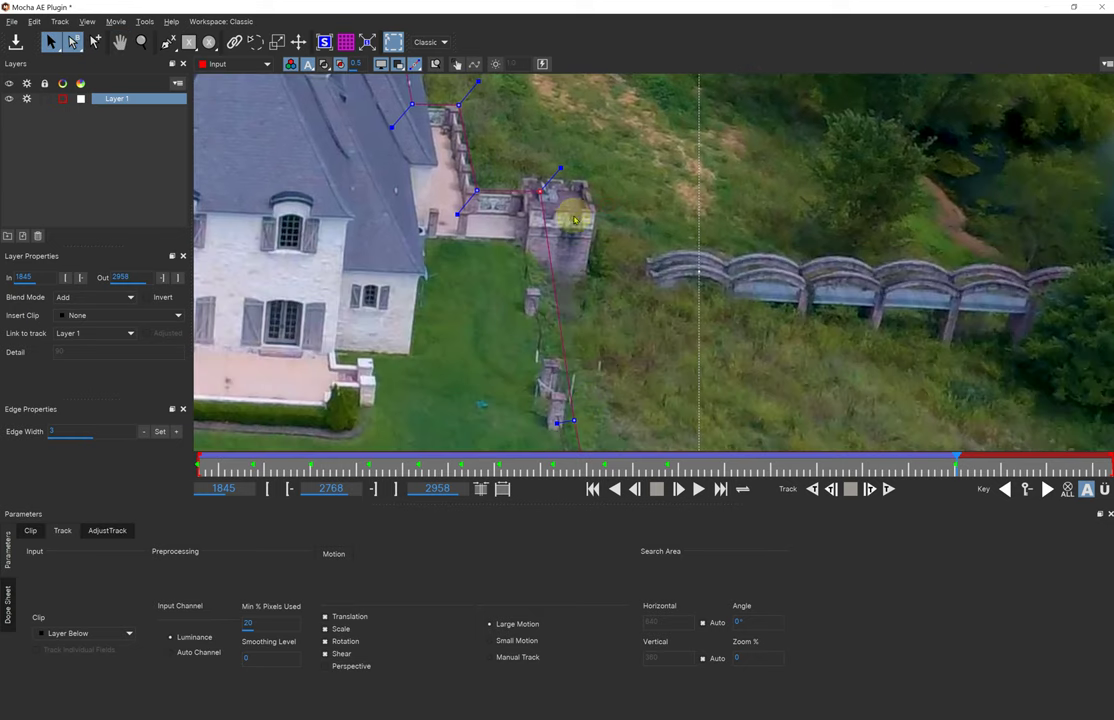
drag(542, 192, 535, 192)
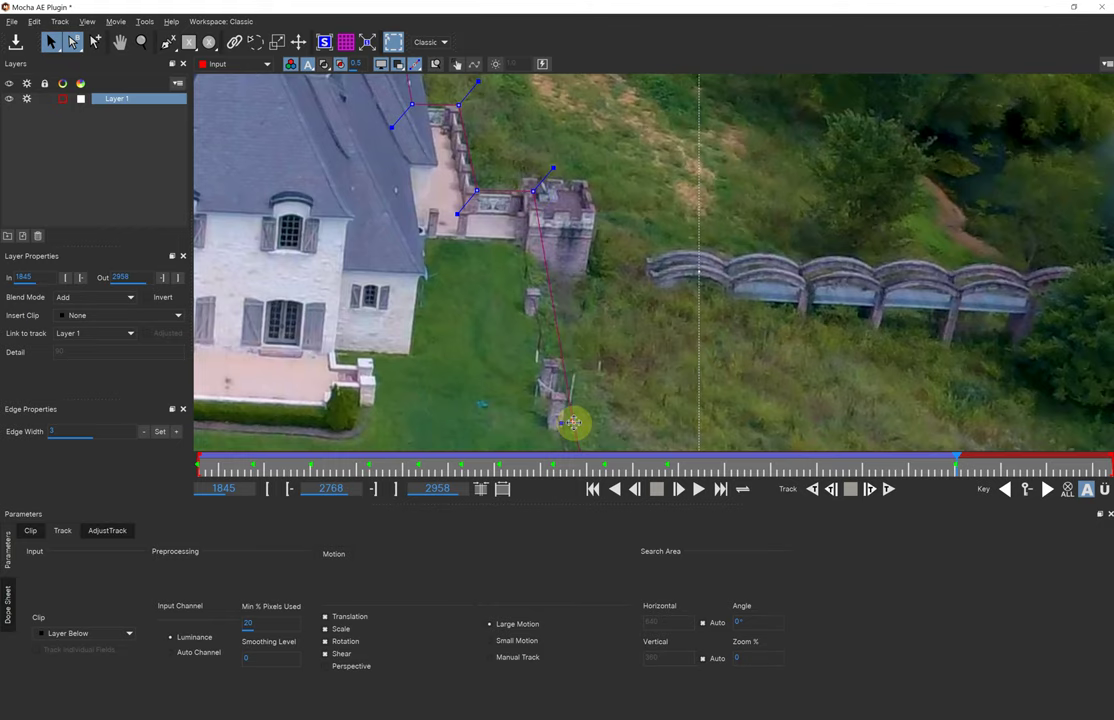
- At frame 2768, move the far point behind the barn on the chimney side onto the fence corner
key(x)
drag(657, 410, 625, 192)
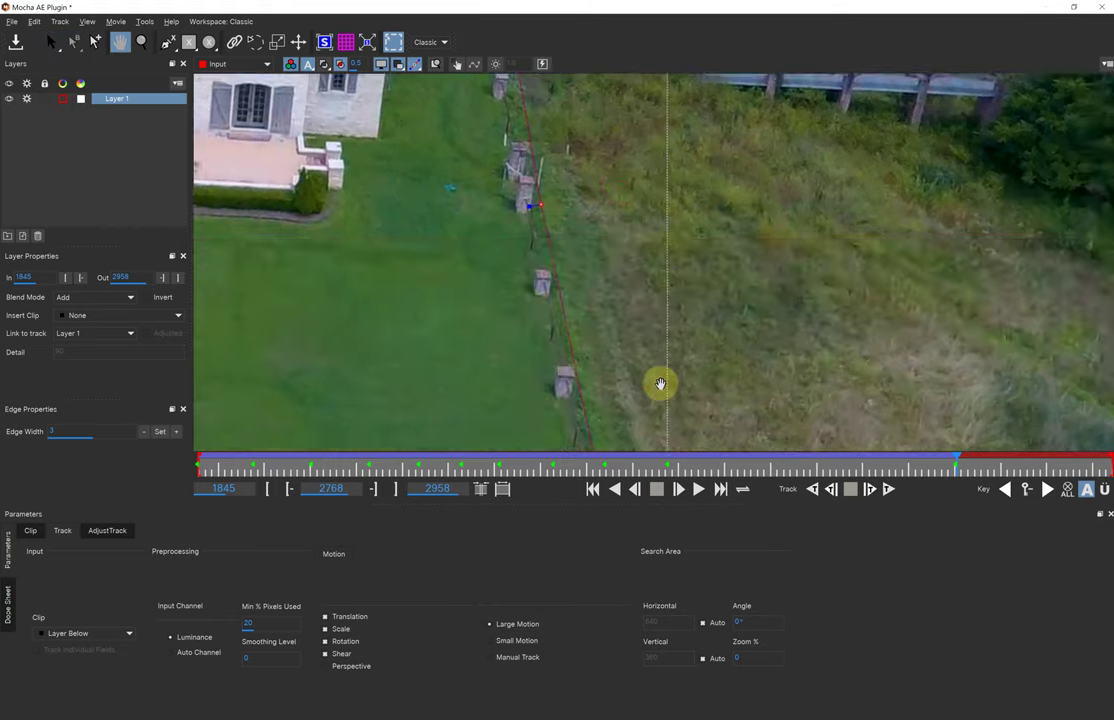
drag(654, 373, 654, 271)
drag(617, 194, 721, 448)
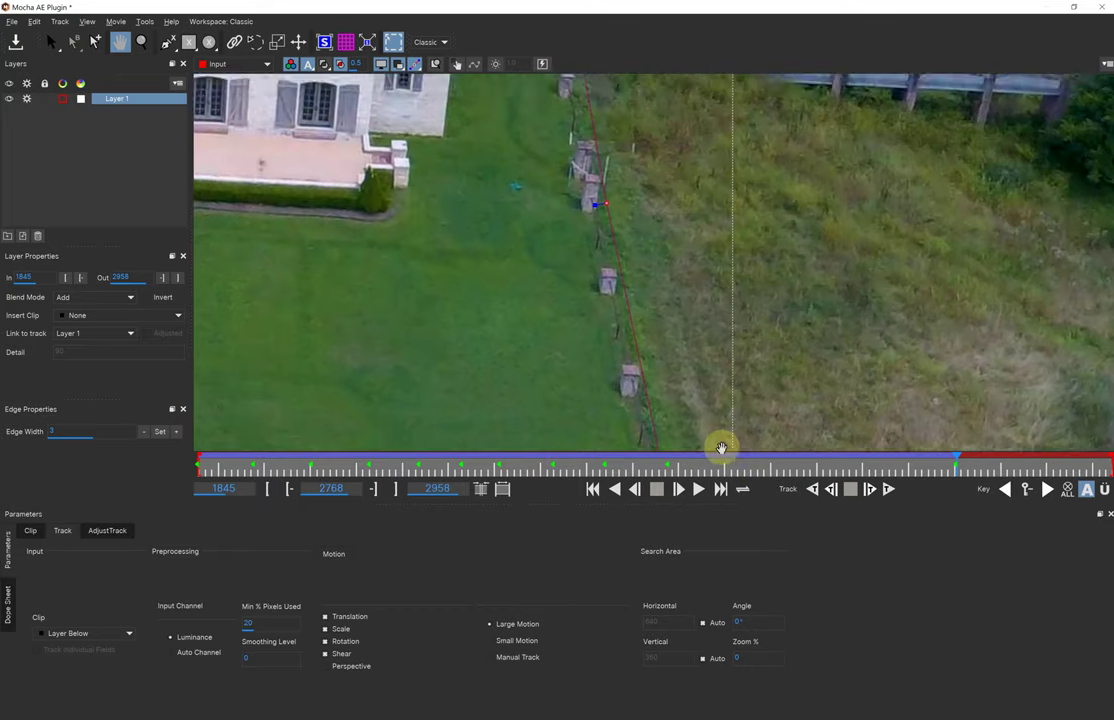
drag(470, 85, 686, 448)
drag(521, 205, 587, 437)
key(x)
drag(556, 225, 513, 243)
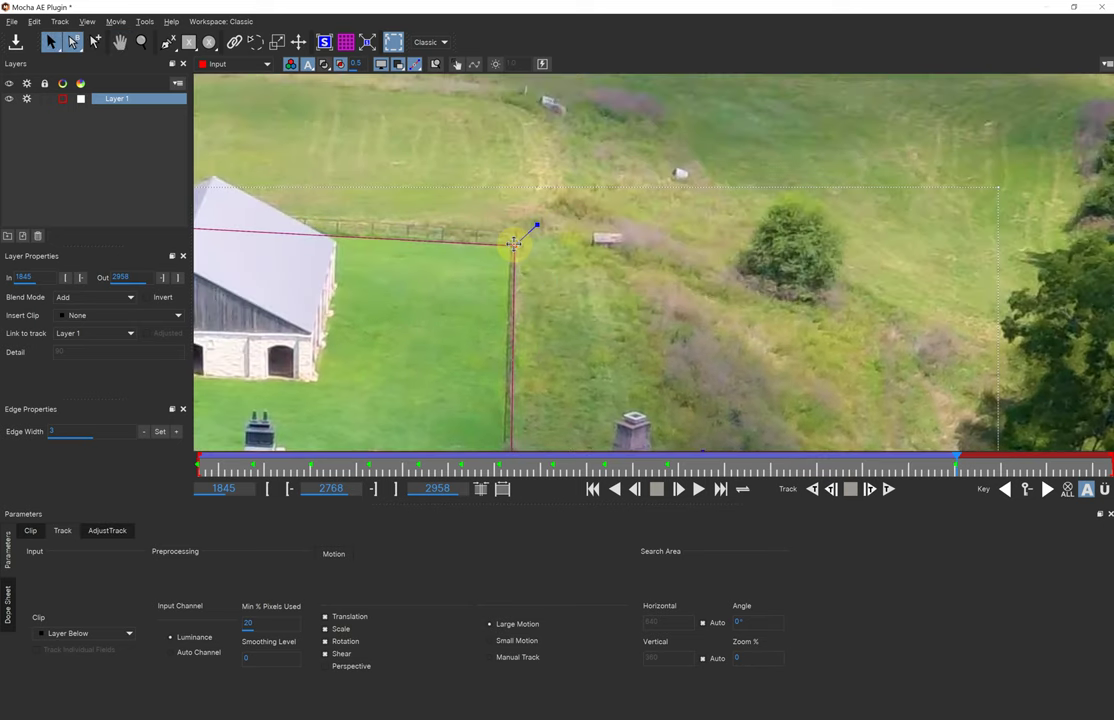
- At frame 2768, move the far point behind the barn on the dirt-track side onto the fence corner
key(x)
drag(385, 241, 833, 246)
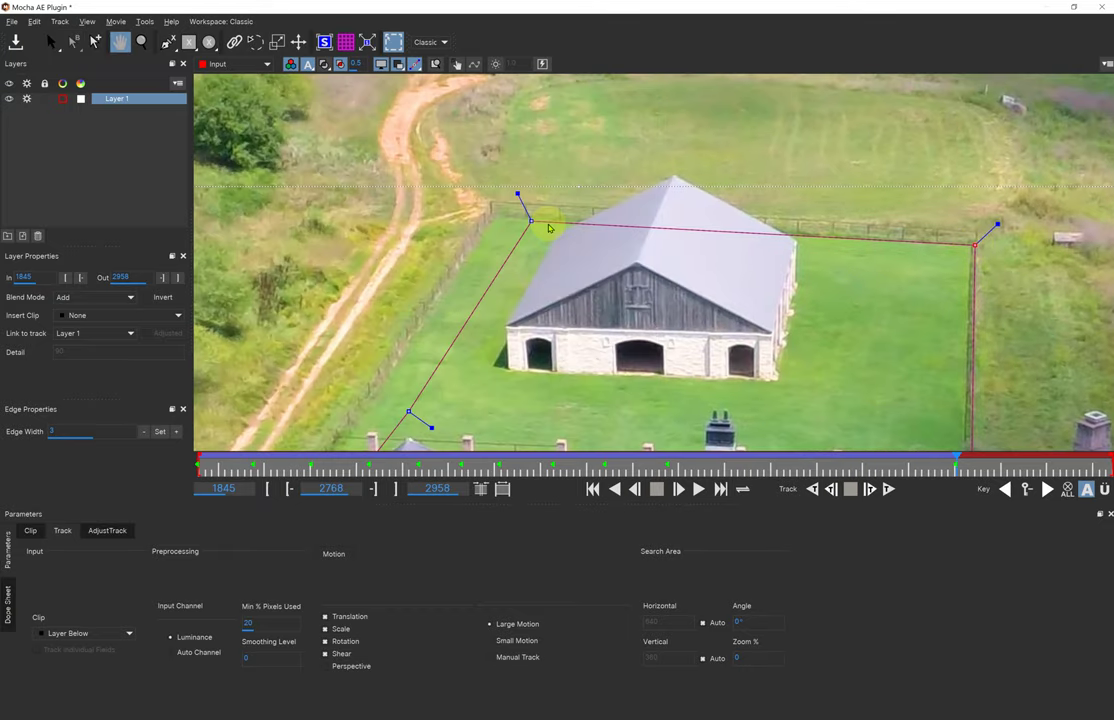
key(s)
drag(533, 220, 491, 213)
- At frame 2768, move the point between the barn and the garage wing onto the fence line beside the dirt track
key(x)
drag(540, 325, 822, 209)
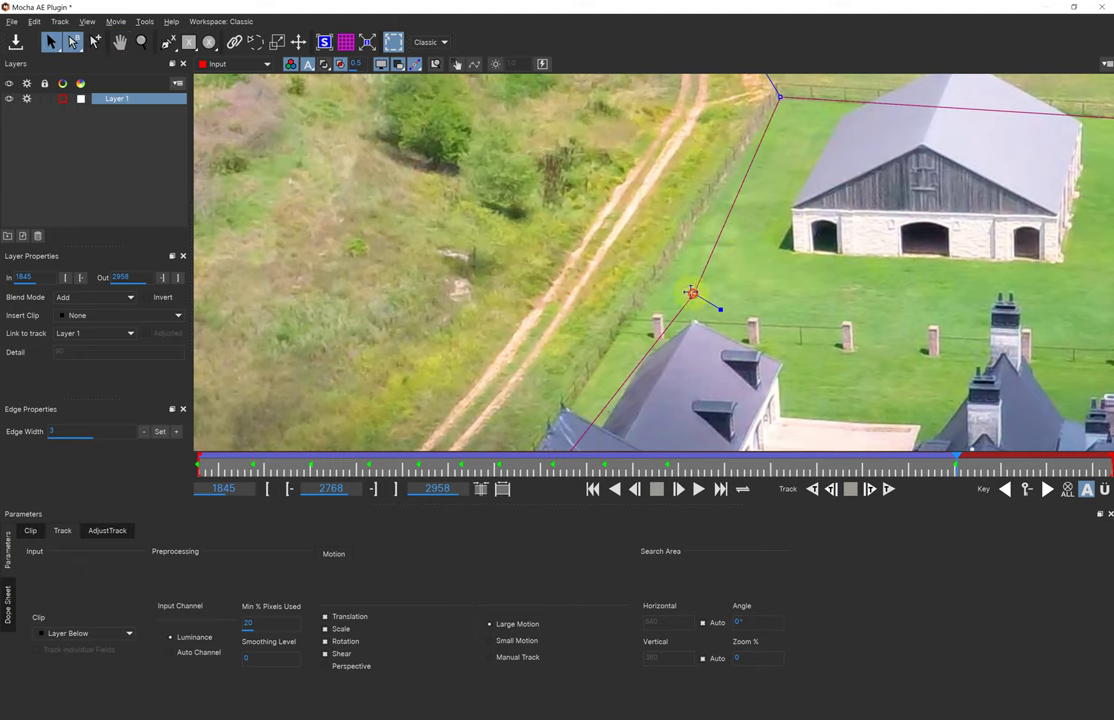
drag(692, 293, 648, 286)
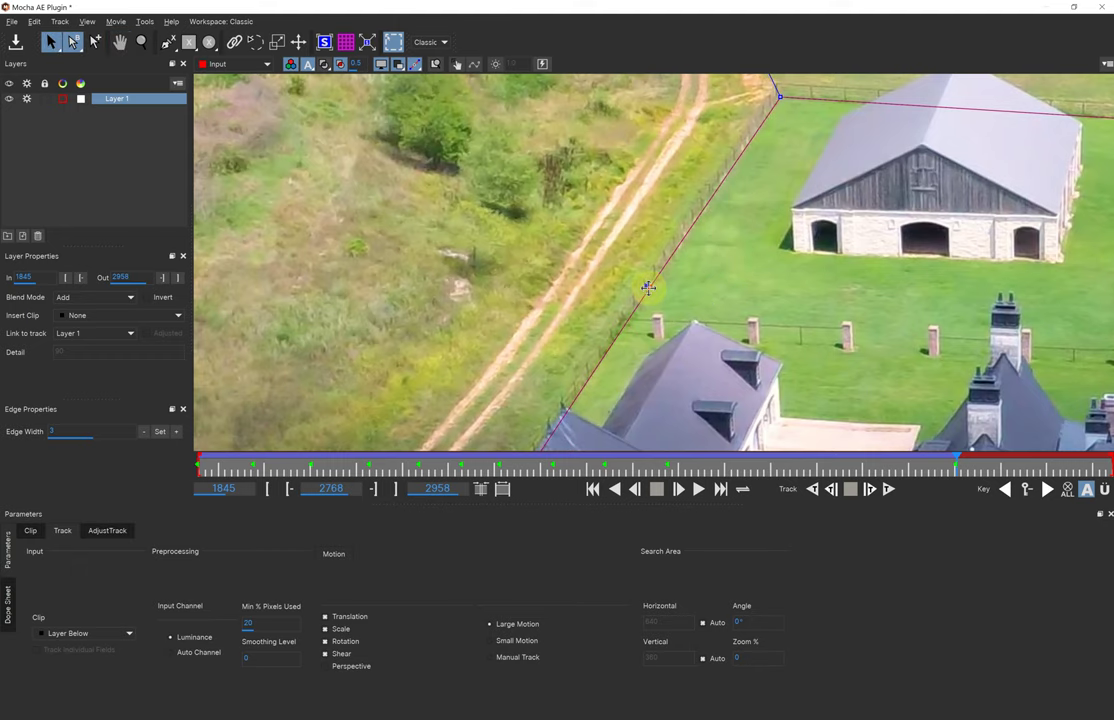
drag(651, 286, 656, 287)
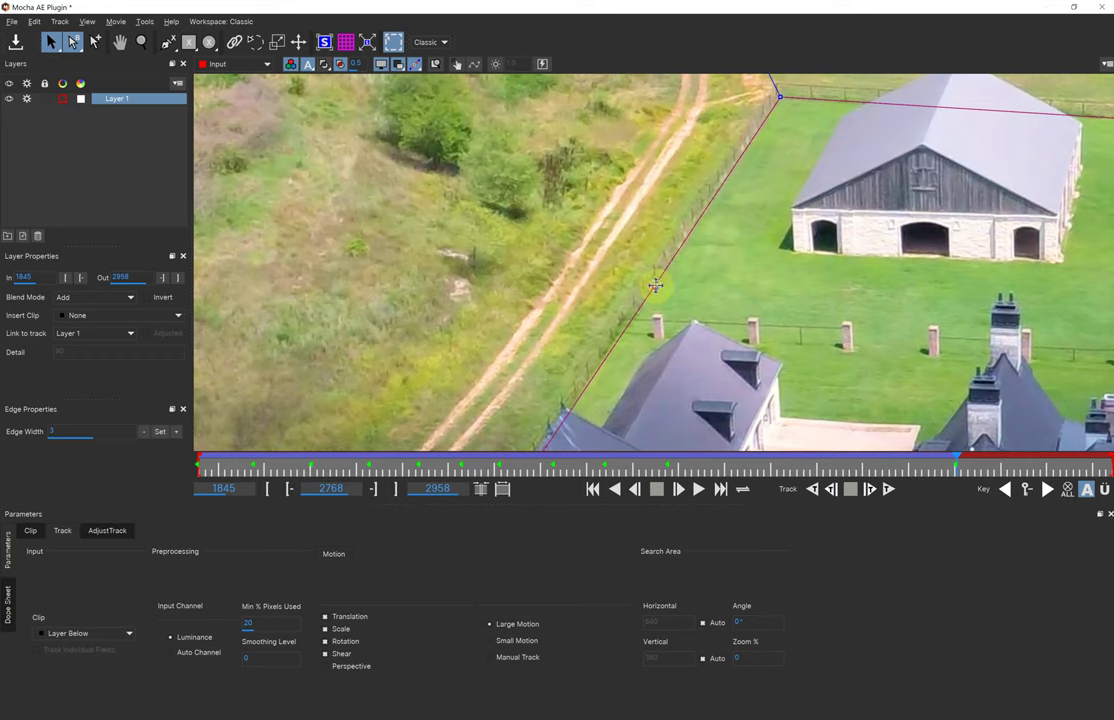
- At frame 2768, nudge the front corner point on the dirt-track side onto the base of the stone corner pillar
key(x)
drag(704, 351, 797, 144)
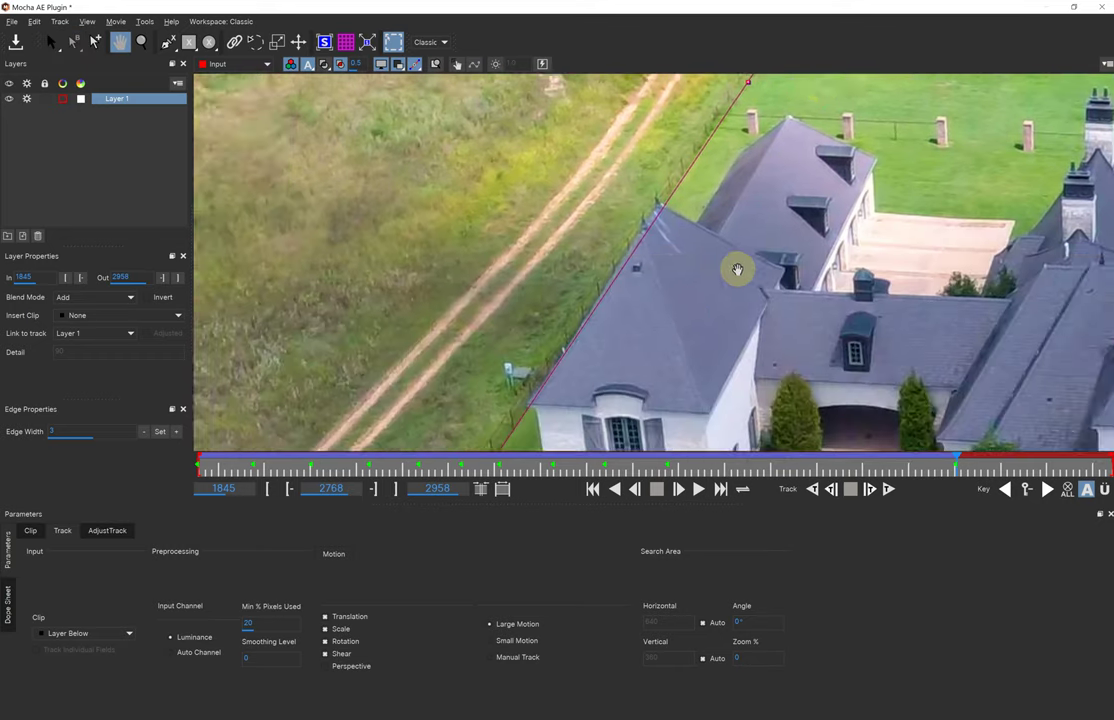
drag(657, 373, 738, 185)
drag(567, 403, 682, 209)
drag(592, 406, 683, 241)
drag(532, 370, 597, 257)
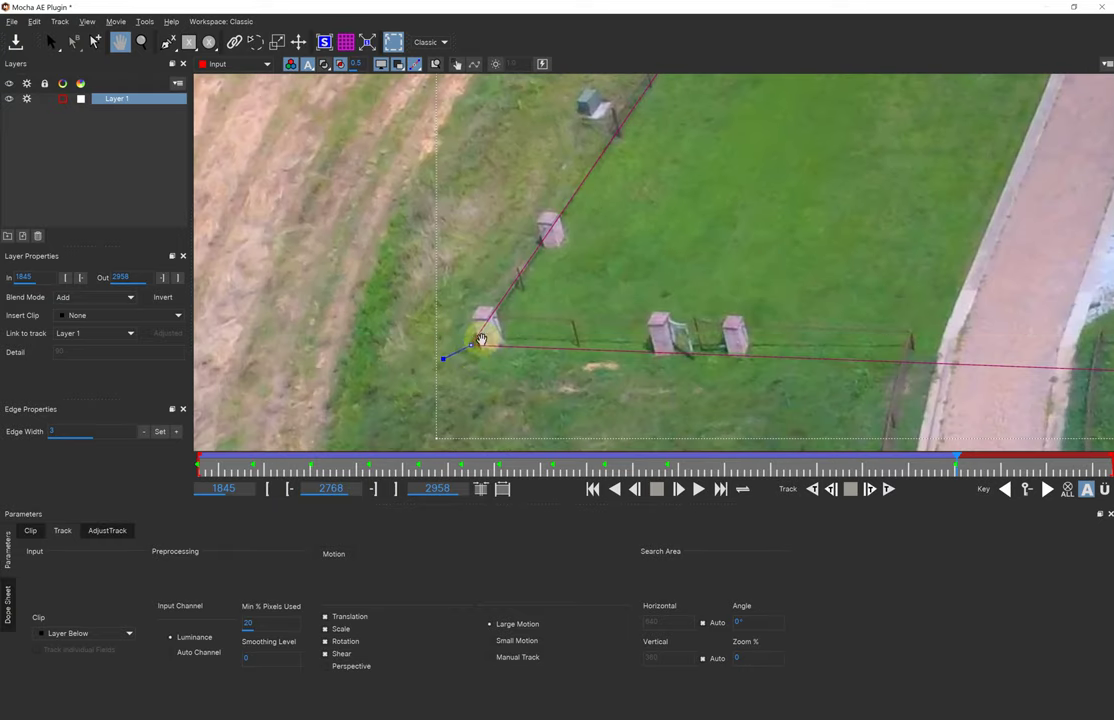
drag(471, 344, 473, 348)
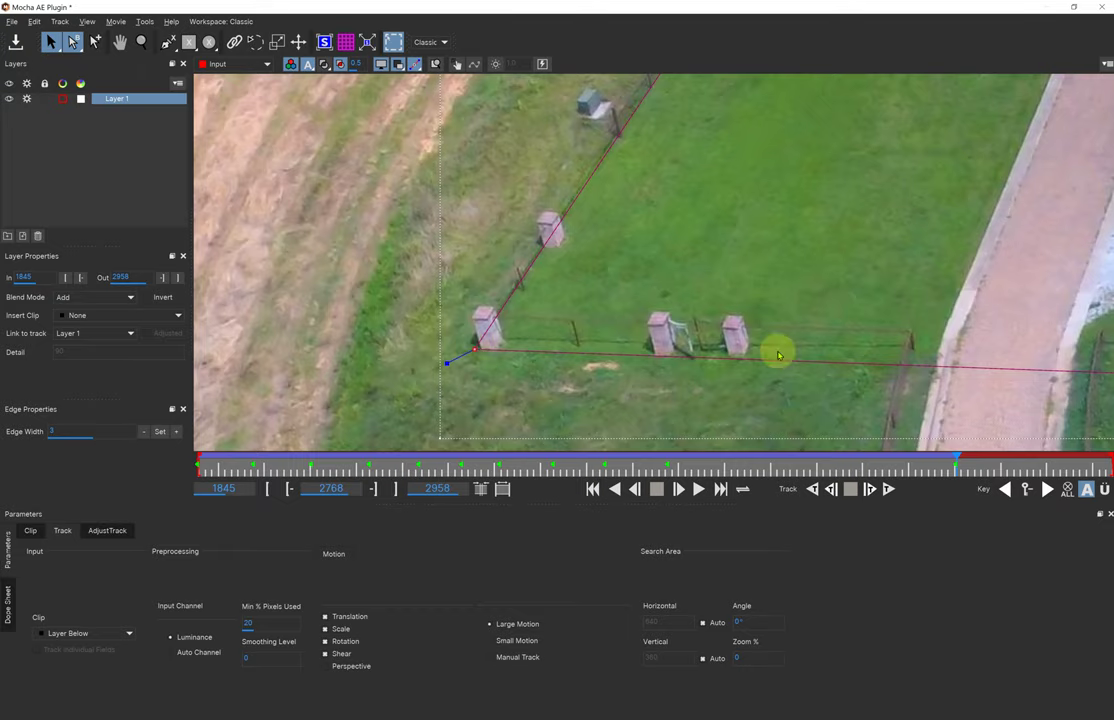
- Check the outline along the front fence and driveway, and review its fit around the whole property
key(h)
drag(883, 306, 621, 297)
drag(965, 297, 634, 289)
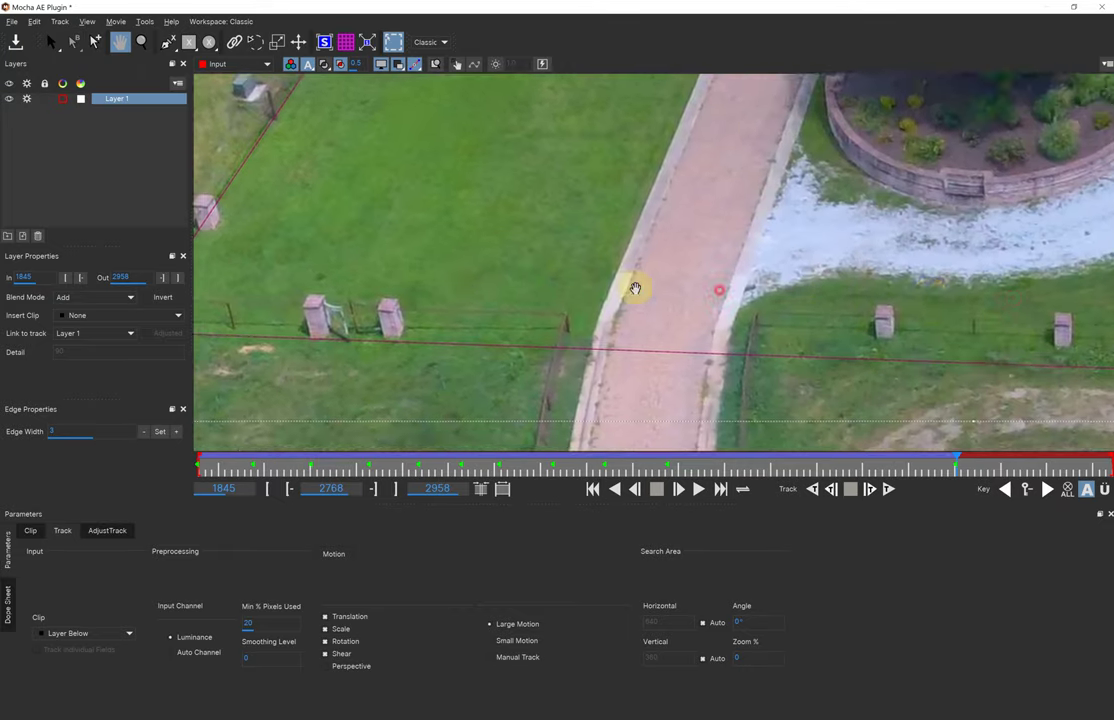
key(z)
drag(753, 217, 777, 312)
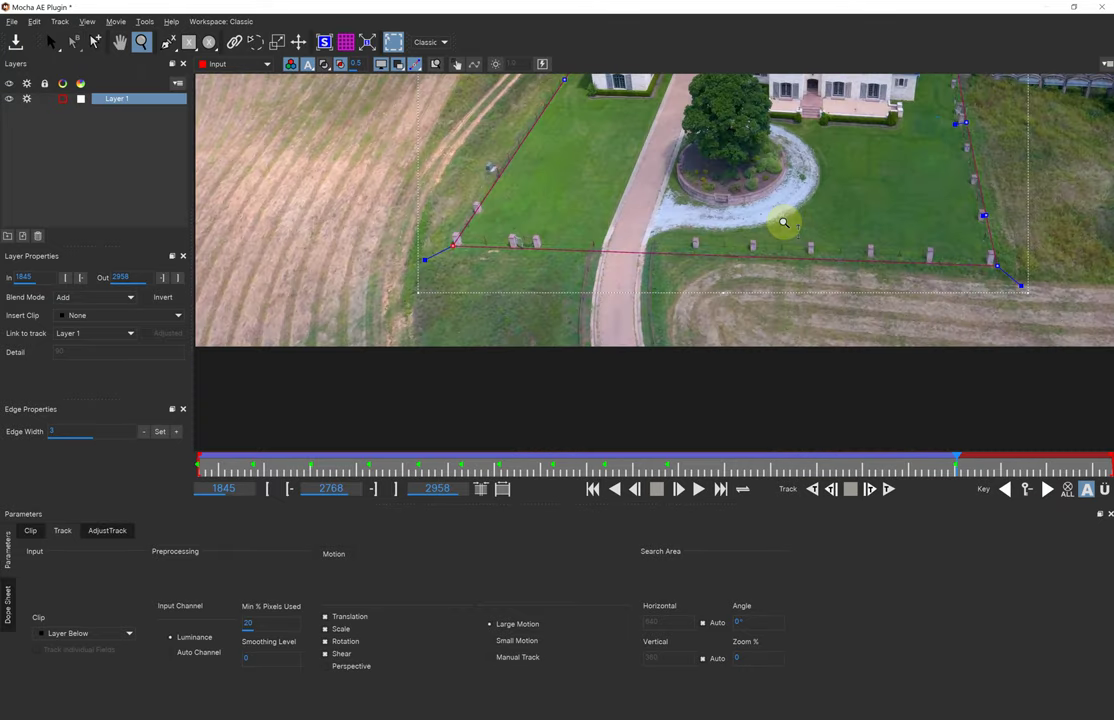
key(s)
key(x)
drag(784, 196, 729, 353)
key(z)
drag(789, 243, 762, 272)
key(s)
key(h)
key(s)
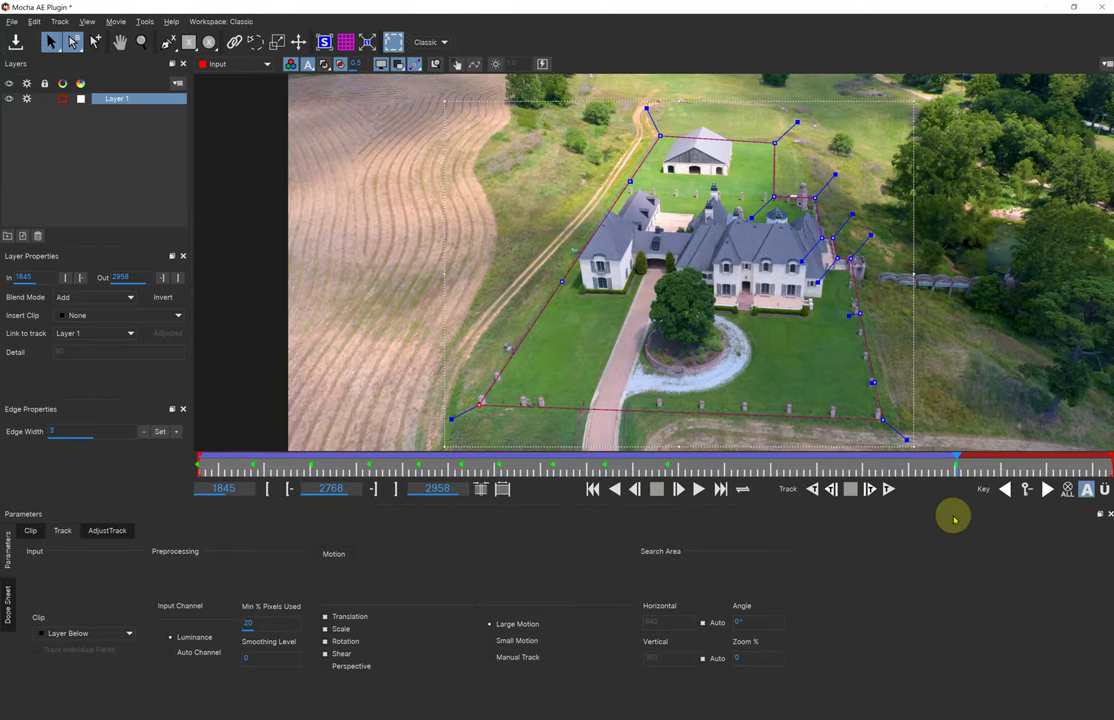
- Go back to frame 2579, about midway between the last two keyframes, to correct the outline there
drag(861, 471, 811, 466)
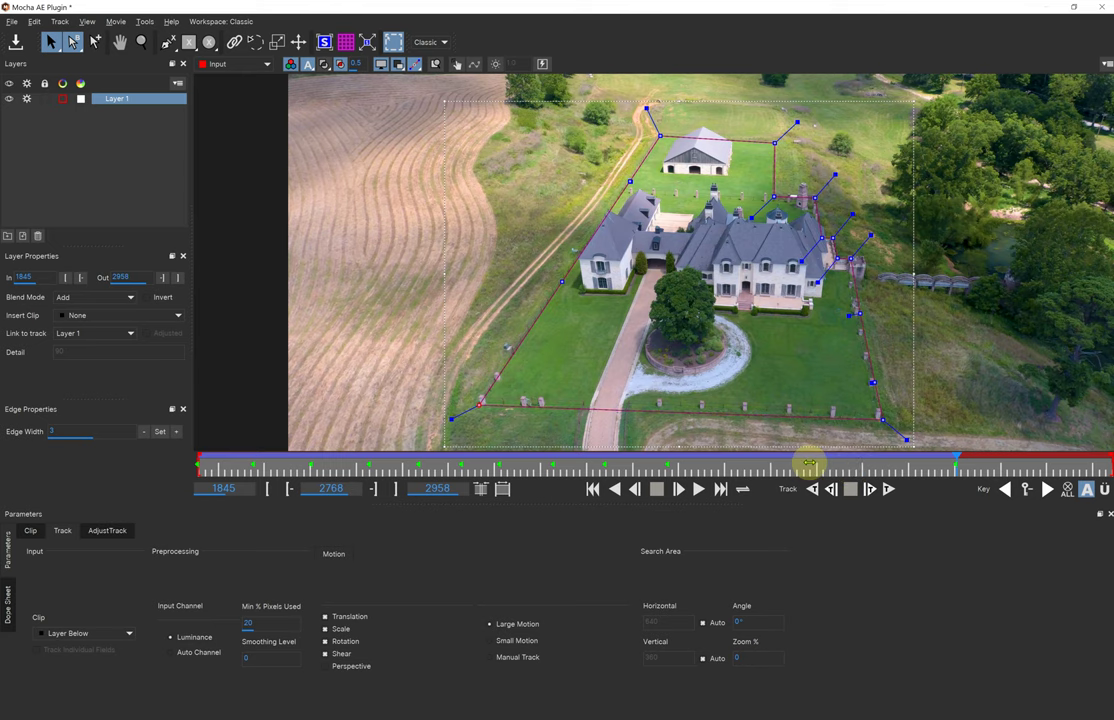
click(809, 465)
drag(812, 464, 800, 464)
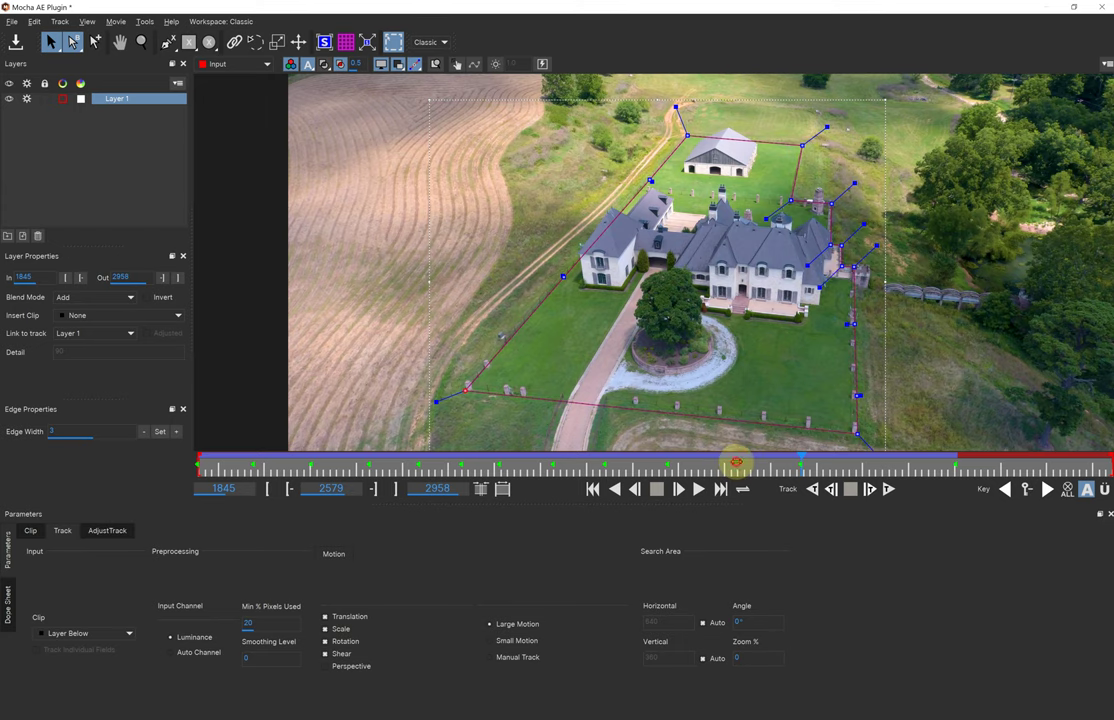
- Try to nudge the spline's front-left corner point onto the fence corner post at frame 2484
drag(735, 462, 721, 465)
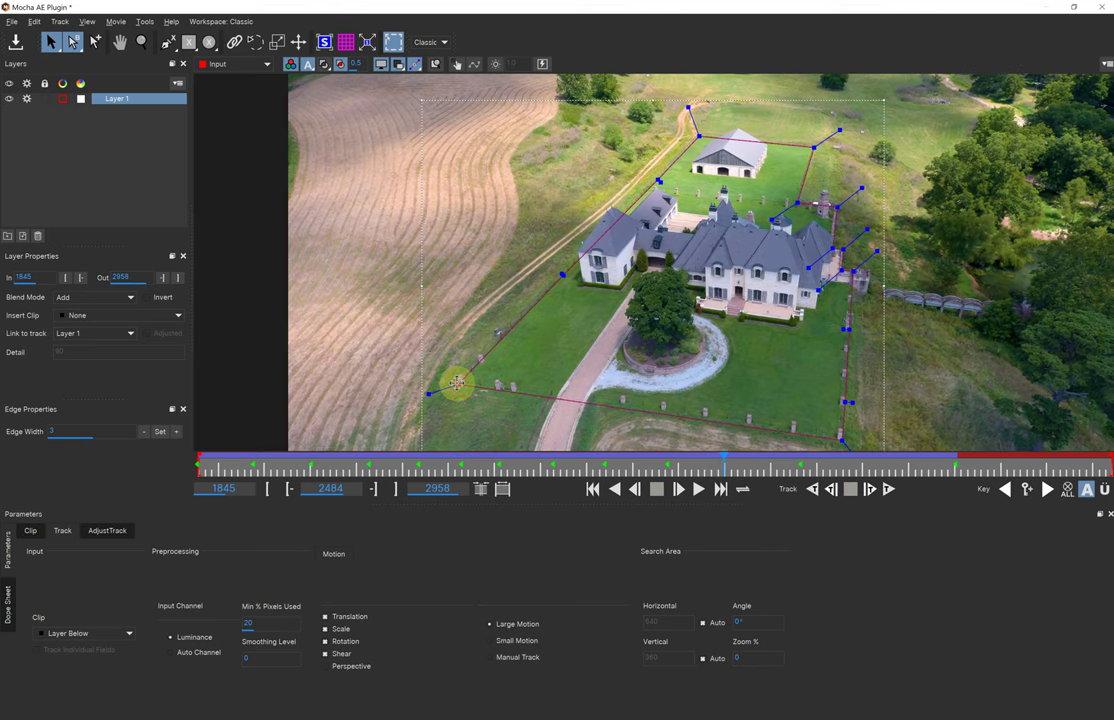
drag(457, 382, 459, 384)
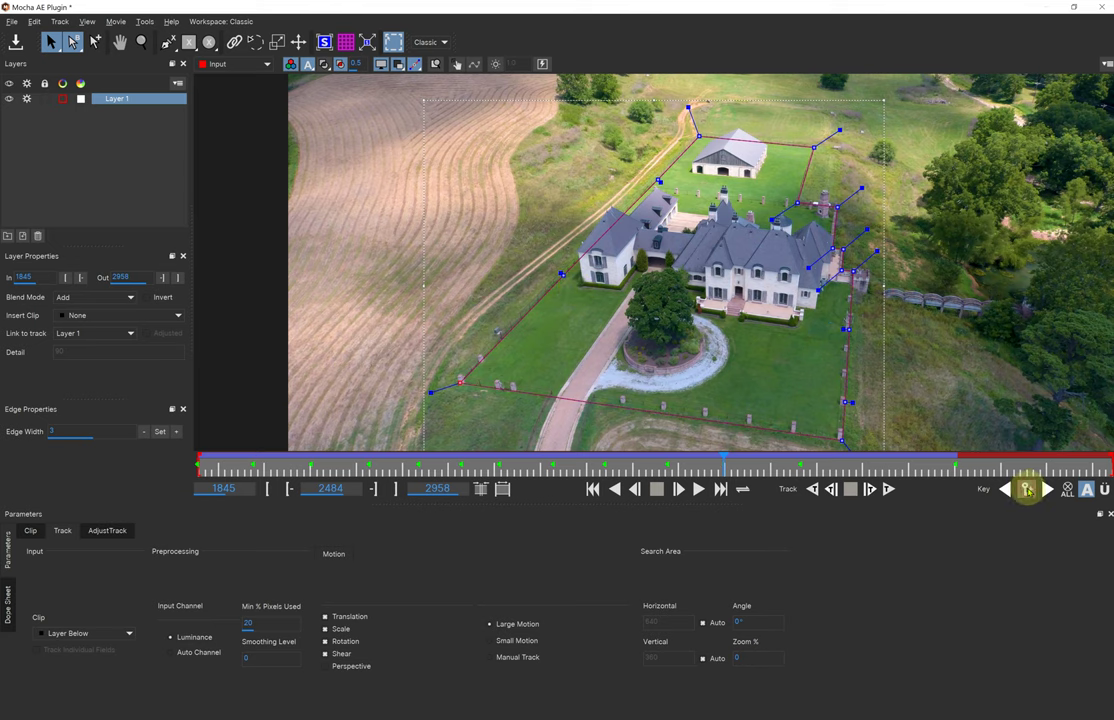
- Keyframe the spline at frame 2675 and track Layer 1 forwards from frame 2768 to frame 2958
click(876, 465)
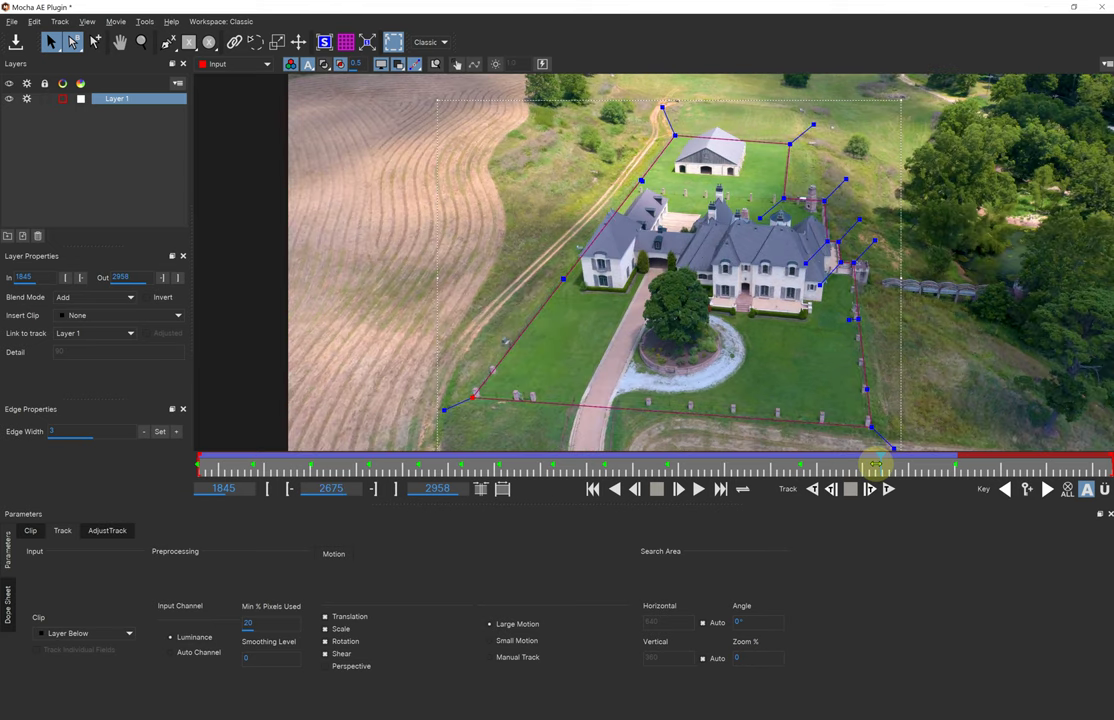
click(1047, 489)
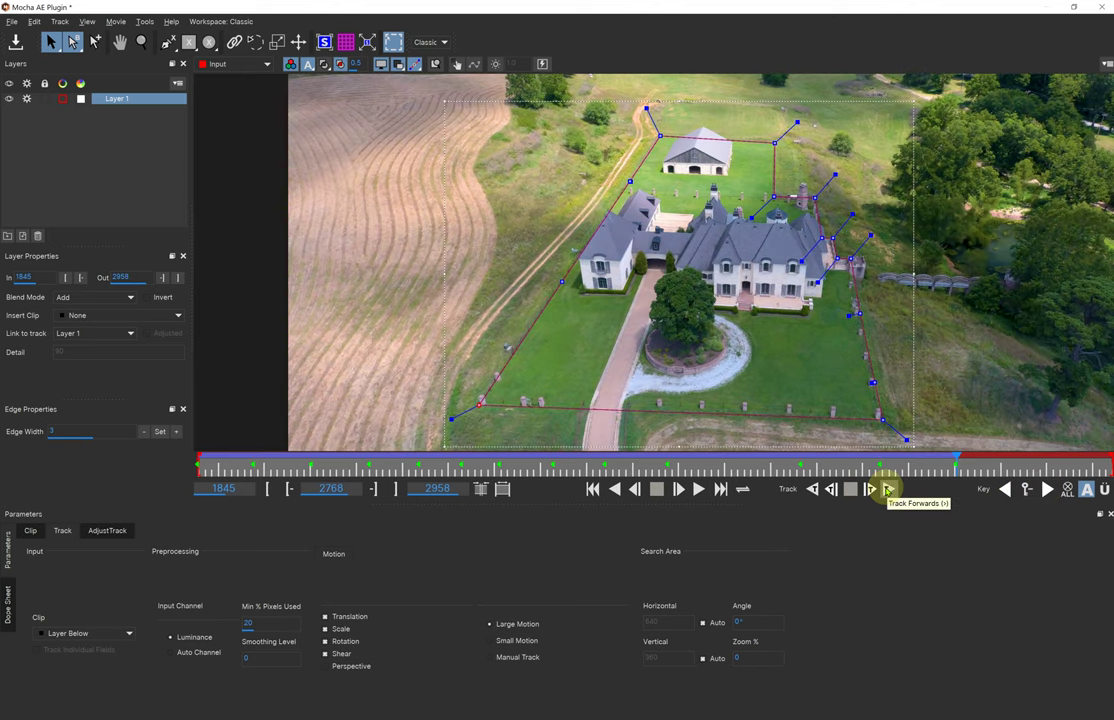
click(887, 489)
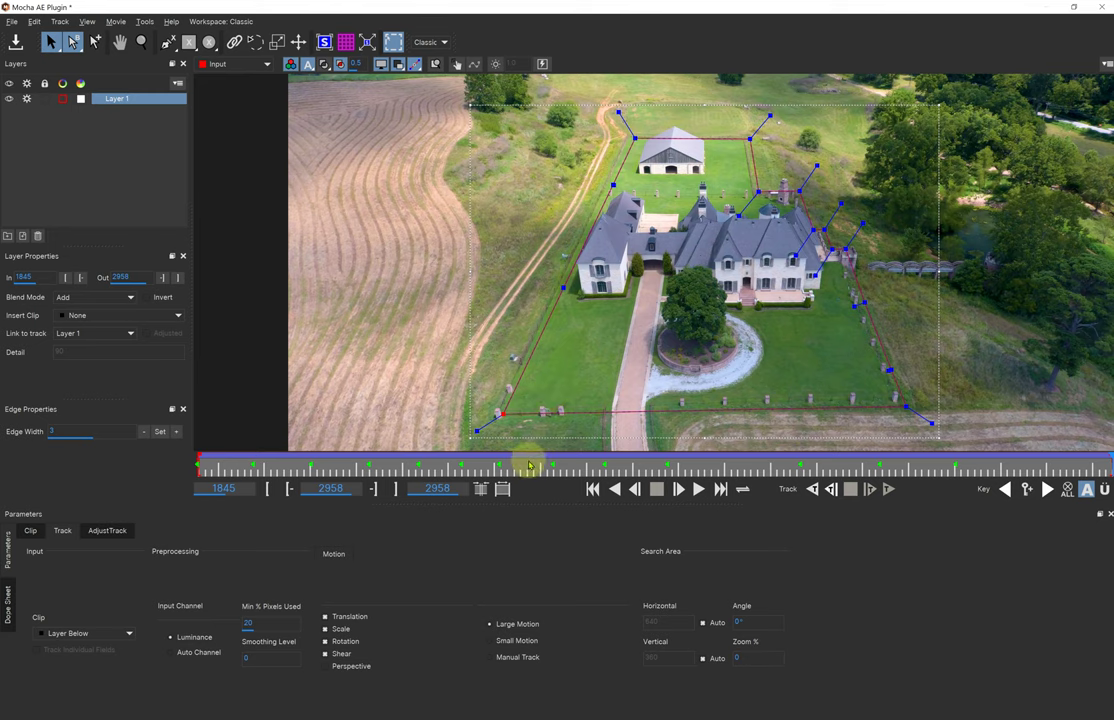
- At frame 2958, align the spline's front-left corner point with the base of the fence corner post
key(z)
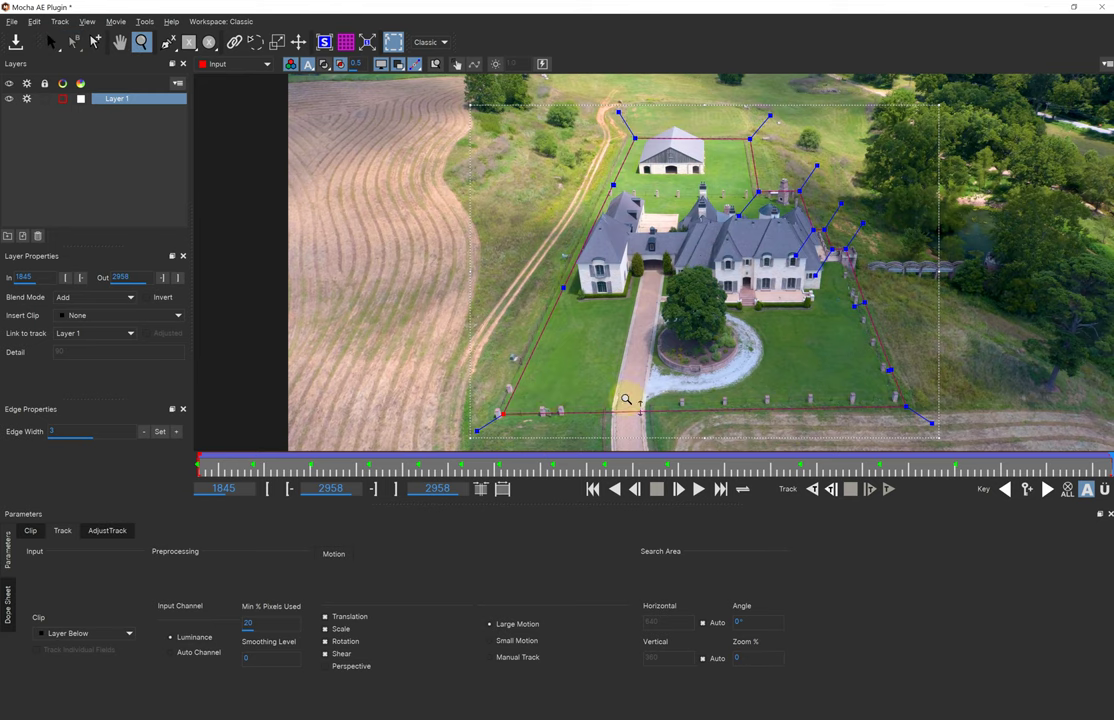
click(598, 393)
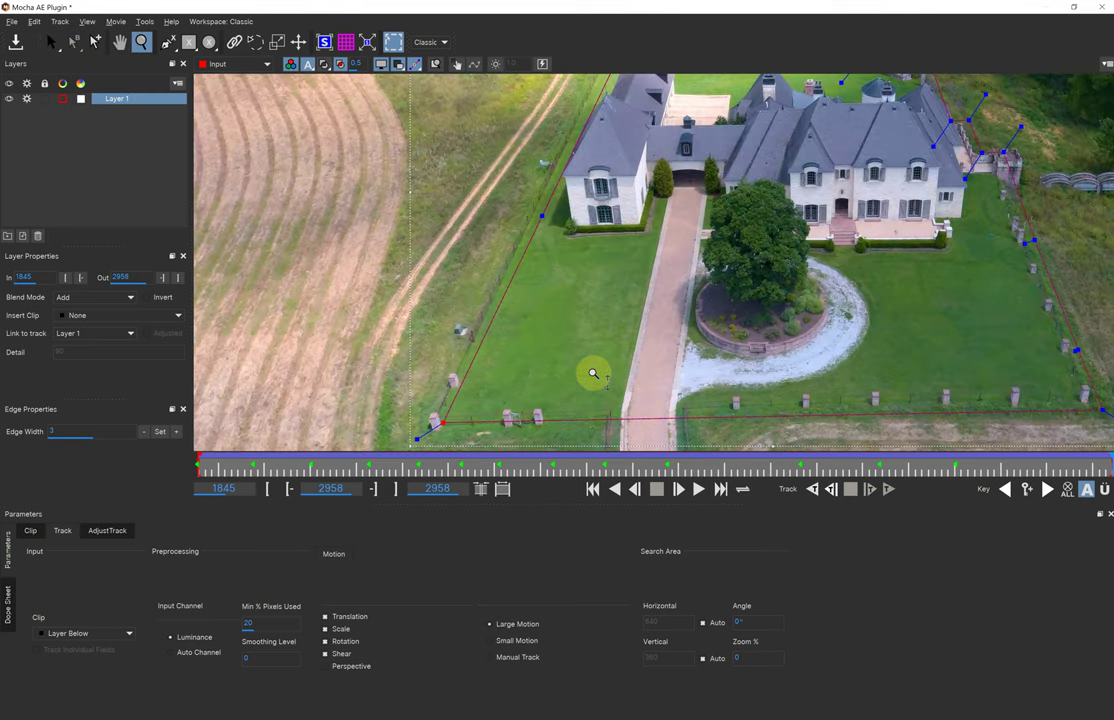
click(578, 358)
key(x)
drag(592, 316, 773, 264)
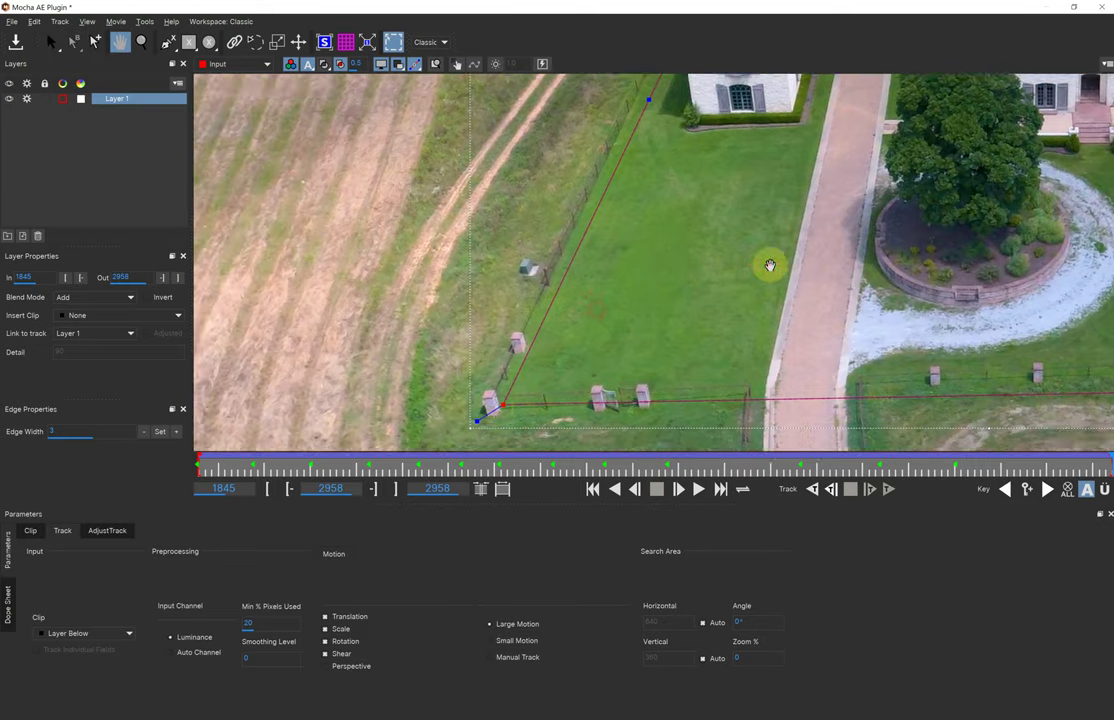
drag(565, 383, 549, 396)
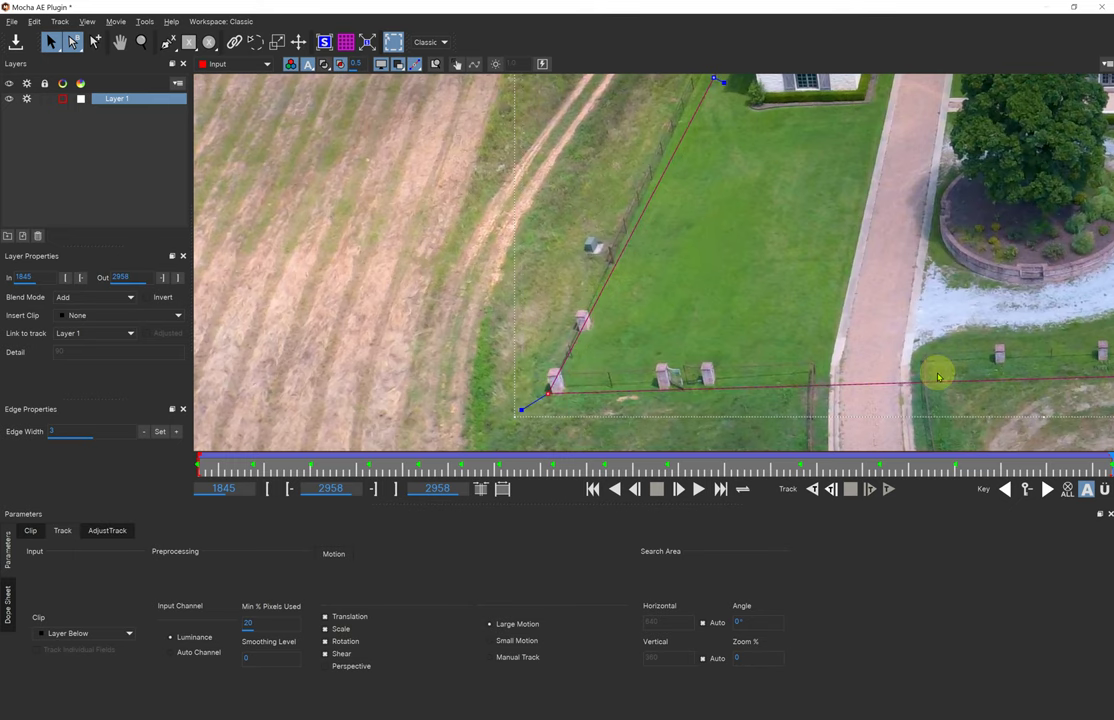
- Align the spline's front-right corner point and the next point up the right fence with the fence posts
key(x)
drag(1002, 361, 473, 368)
drag(759, 366, 536, 359)
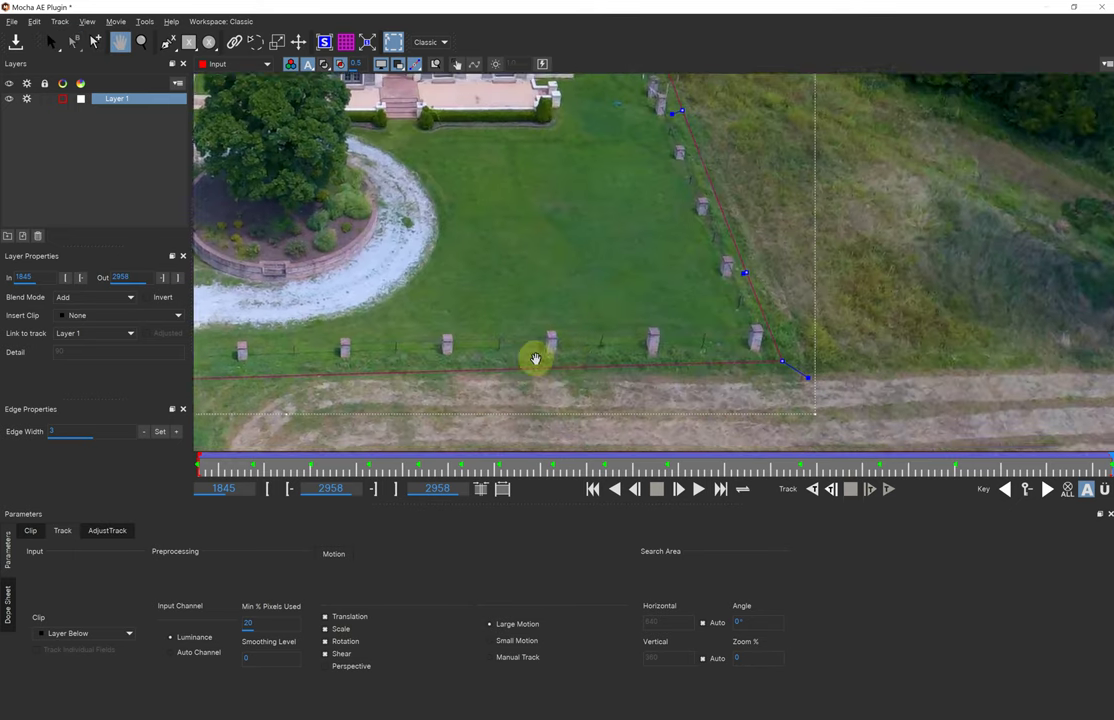
key(s)
drag(708, 362, 700, 357)
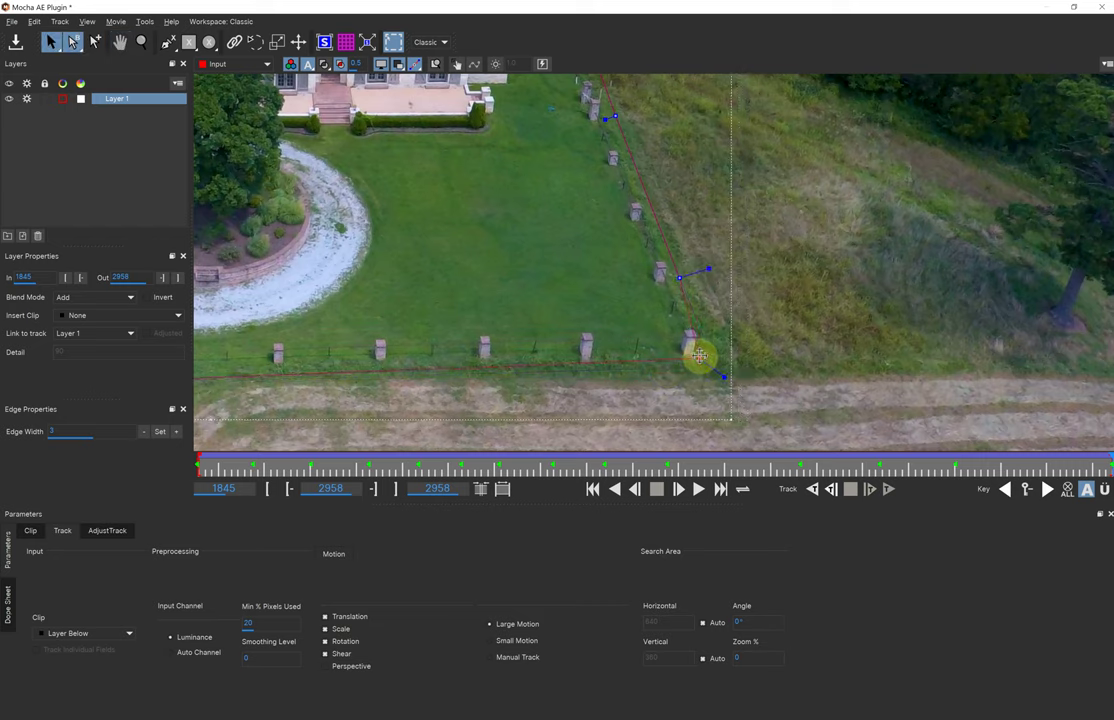
drag(679, 279, 664, 256)
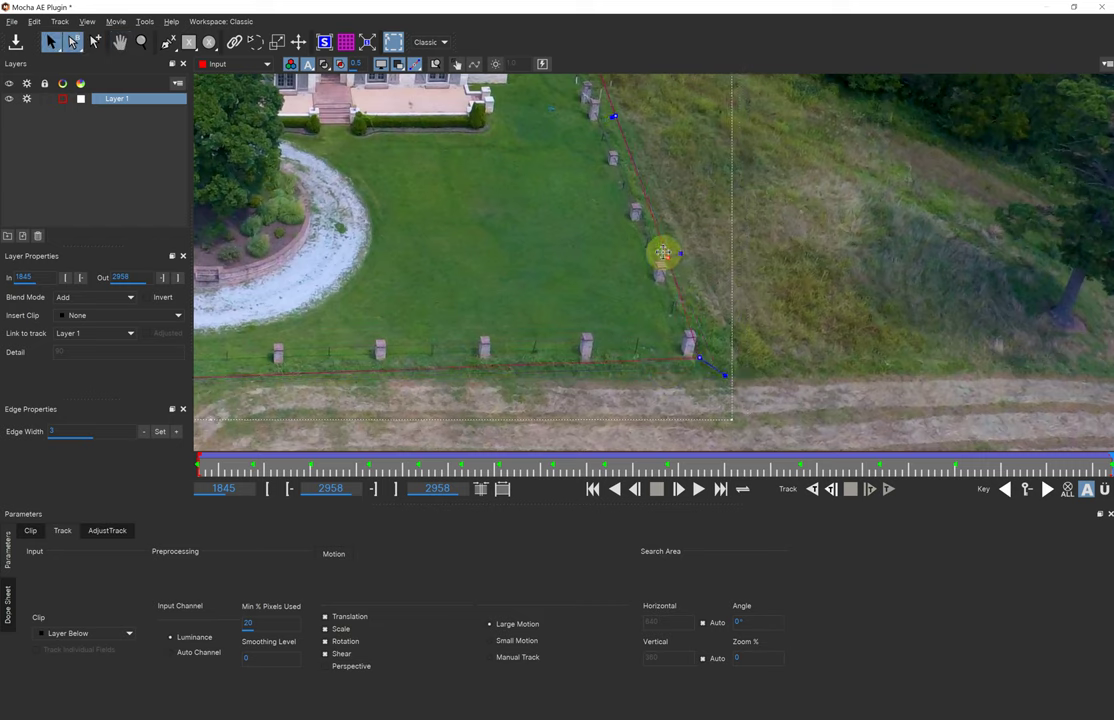
- Move the spline points beside the stone tower onto the low wall and along the stepped wall up to the roof
key(x)
drag(657, 166, 769, 397)
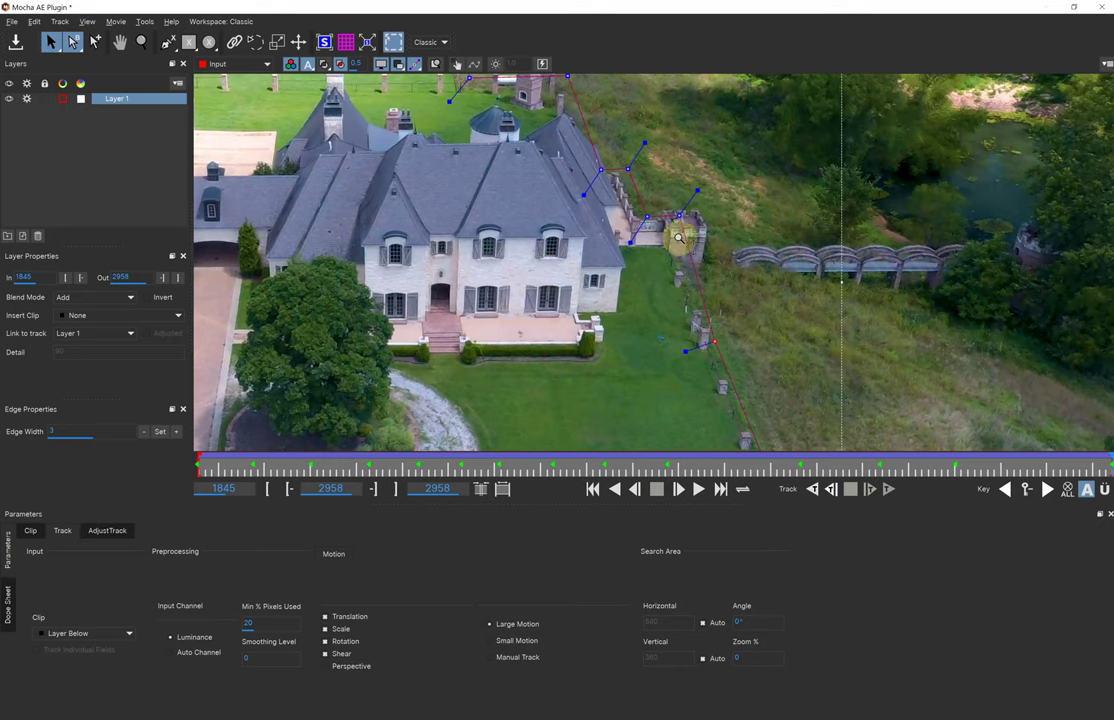
key(z)
click(674, 274)
click(690, 232)
click(666, 202)
drag(666, 202, 649, 365)
key(x)
key(s)
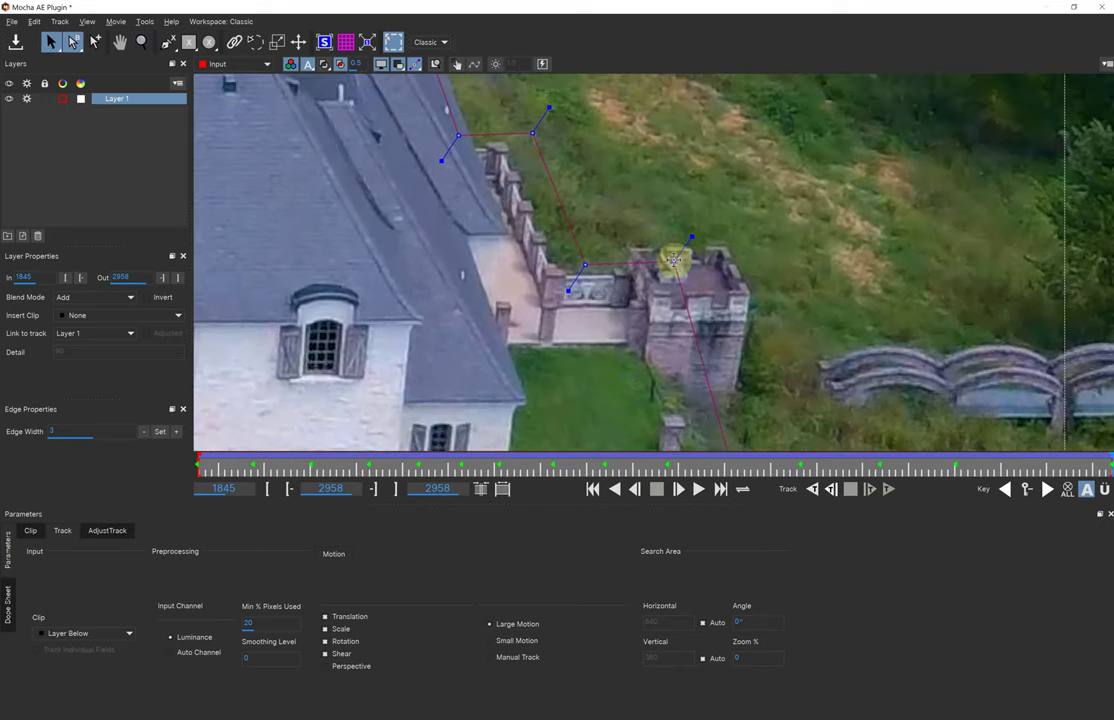
drag(669, 265, 631, 276)
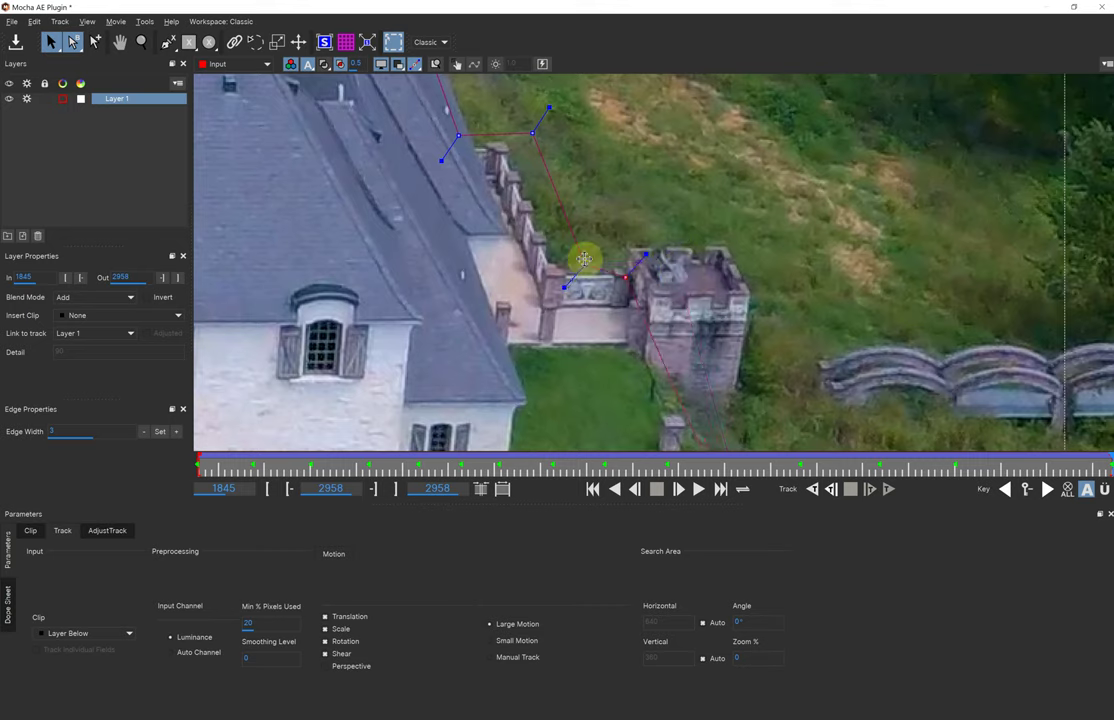
drag(577, 264, 562, 271)
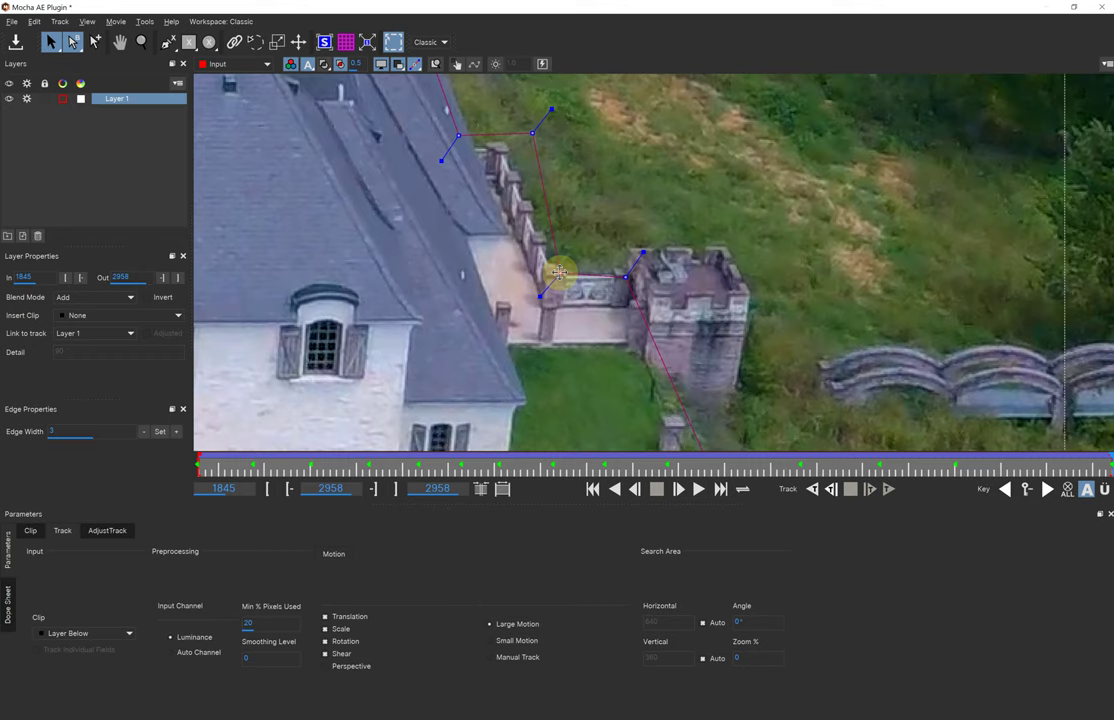
drag(531, 133, 507, 141)
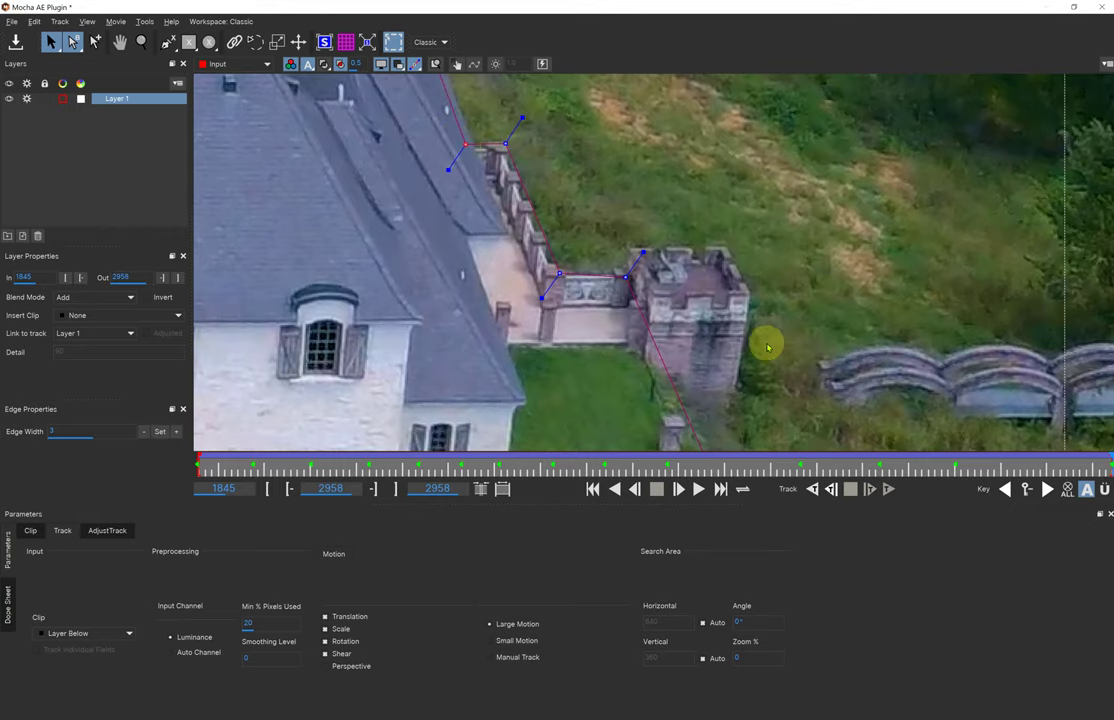
- Move the corner point behind the outdoor chimney onto the fence post and shift the roof-side point inward onto the roof
key(x)
drag(806, 347, 560, 104)
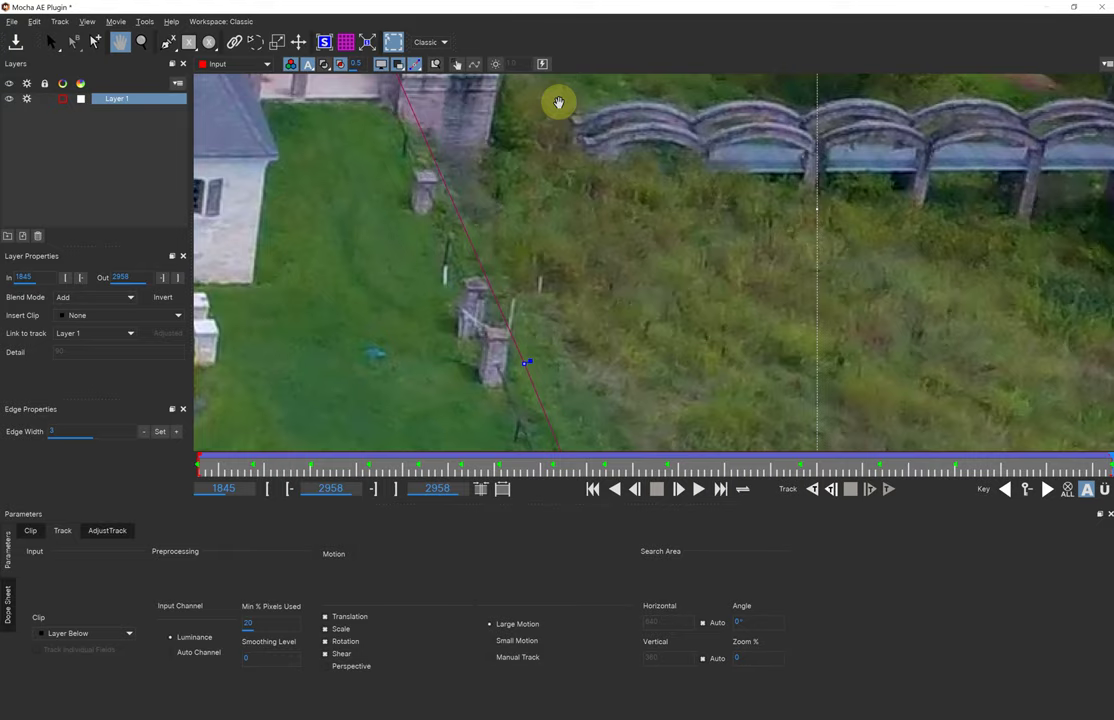
drag(583, 188, 768, 380)
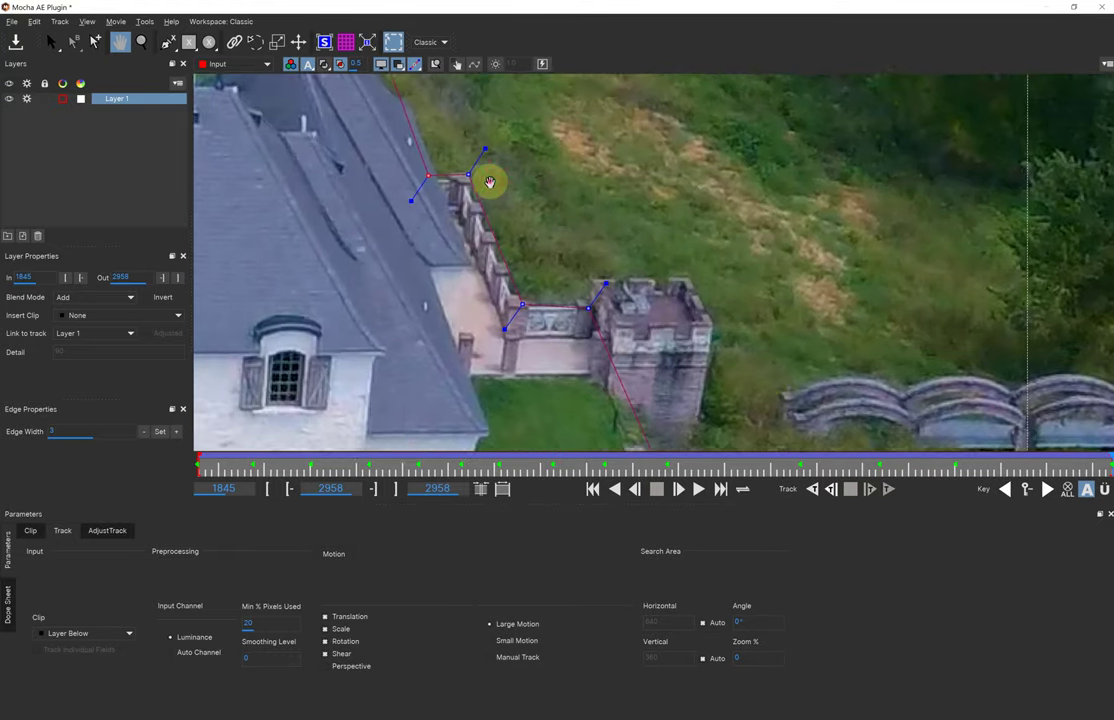
drag(492, 182, 585, 305)
drag(550, 182, 602, 208)
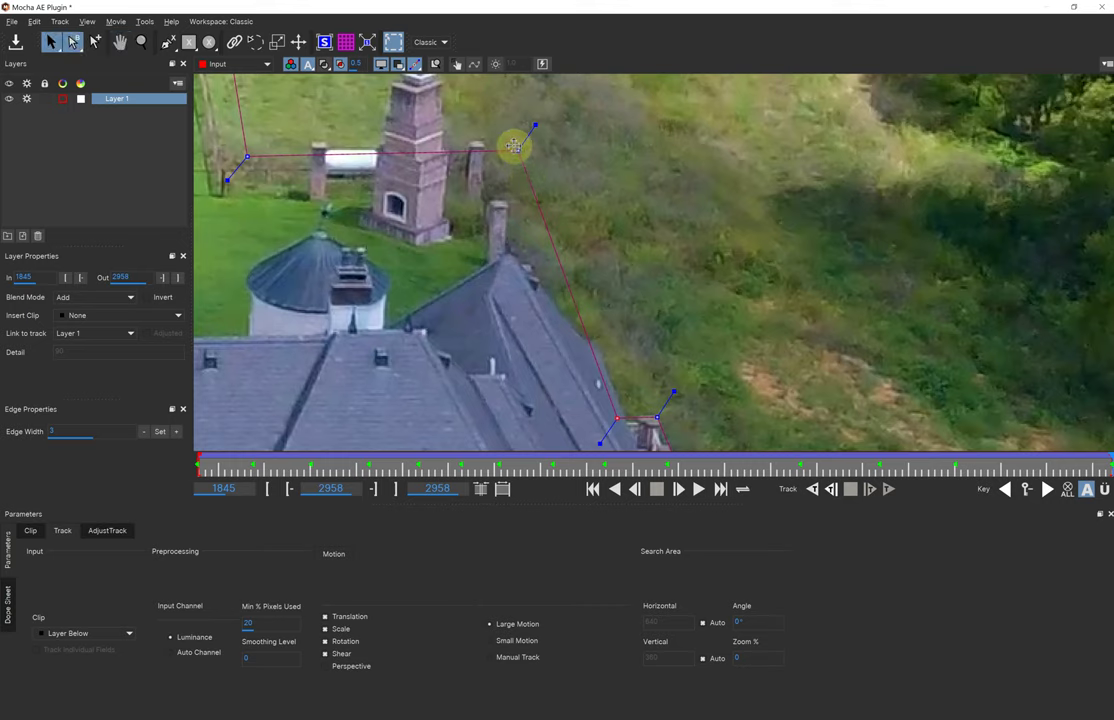
drag(516, 150, 483, 167)
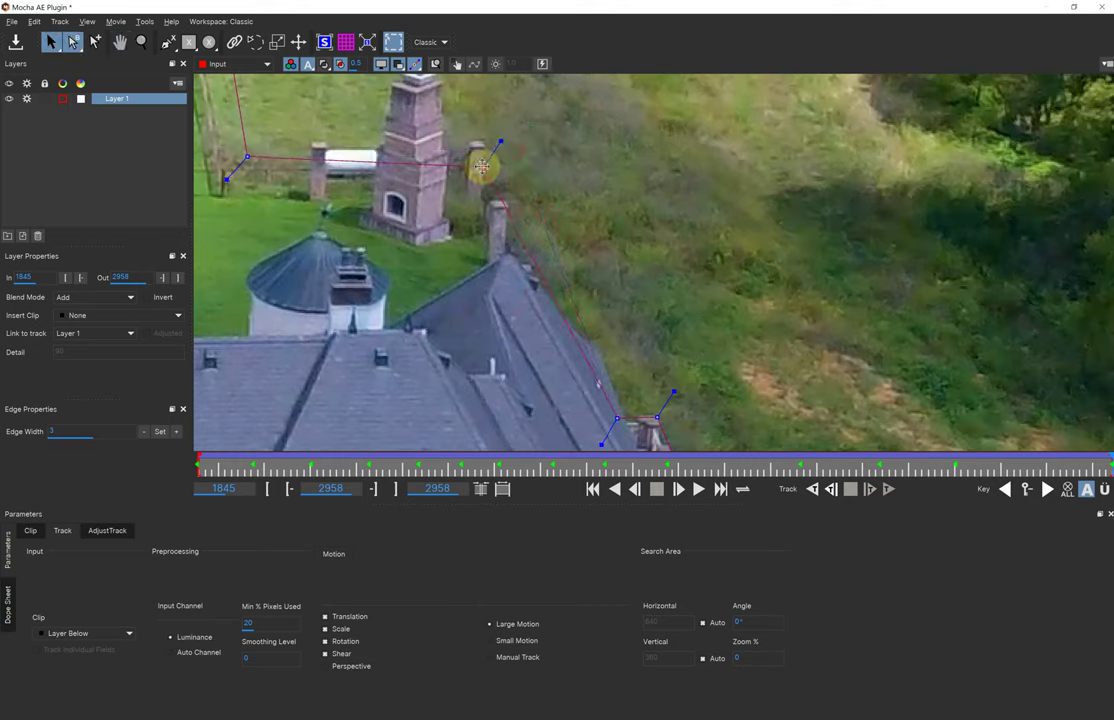
drag(484, 167, 487, 167)
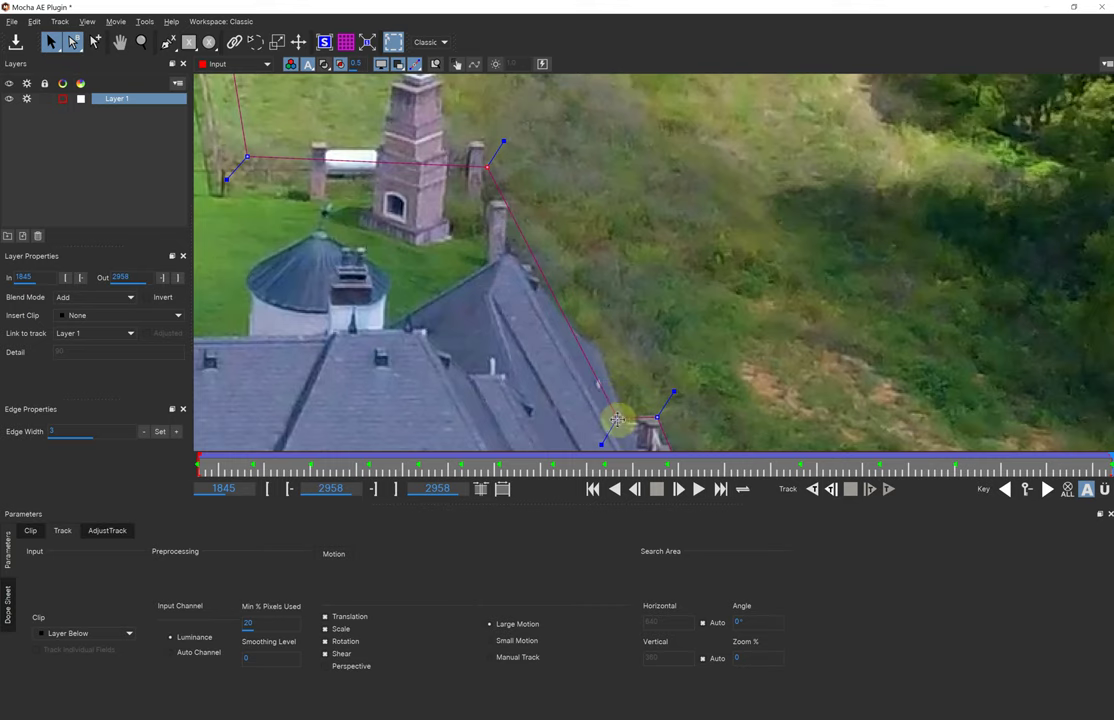
drag(618, 417, 603, 417)
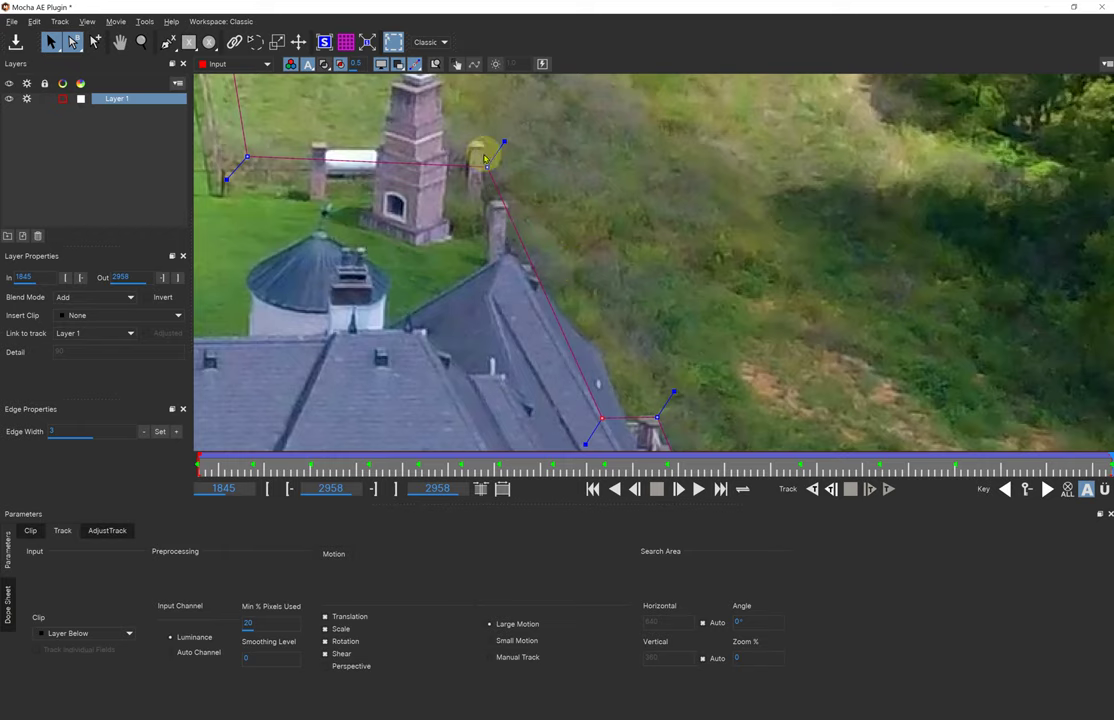
- Align the spline's inner fence-junction point and the back-right corner point with the fence of the barn lawn
drag(327, 169, 569, 314)
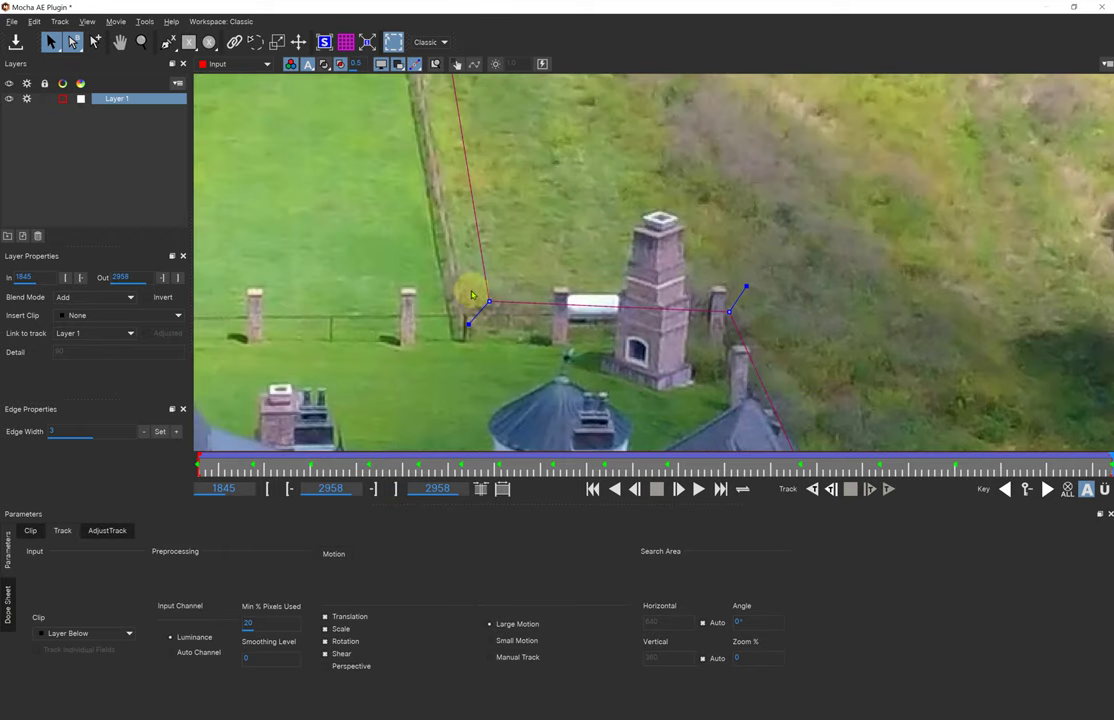
drag(486, 303, 468, 311)
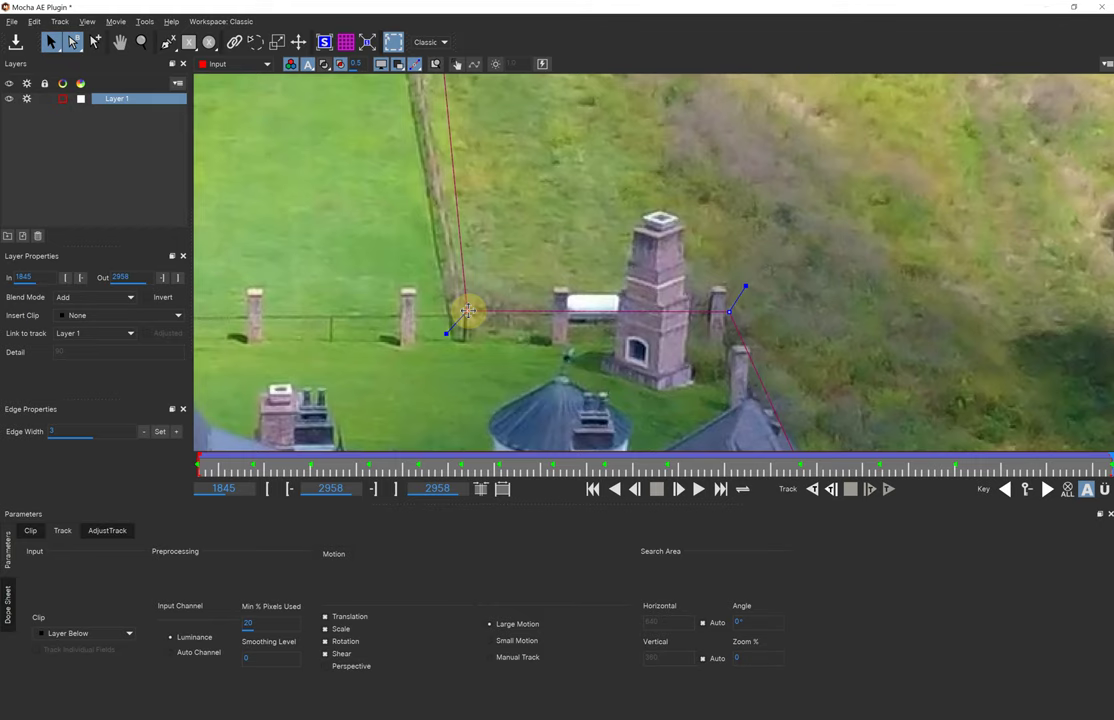
key(x)
drag(540, 226, 622, 482)
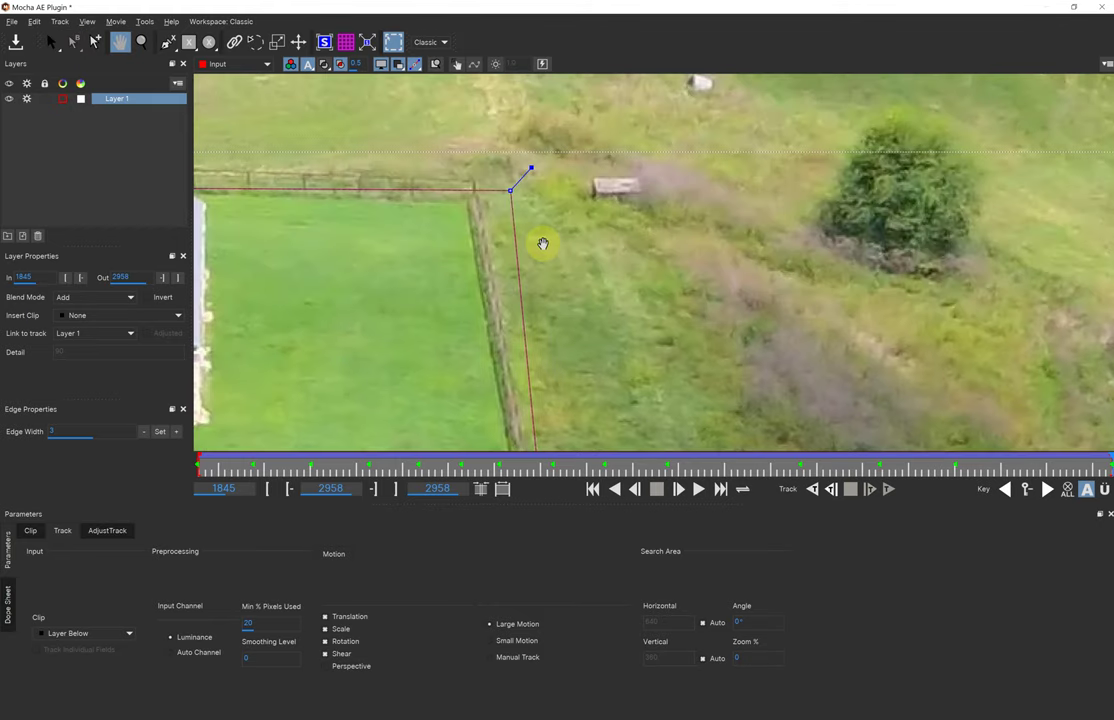
drag(507, 191, 476, 204)
- Move the spline's back-left corner point onto the fence corner behind the barn
key(x)
drag(203, 298, 783, 295)
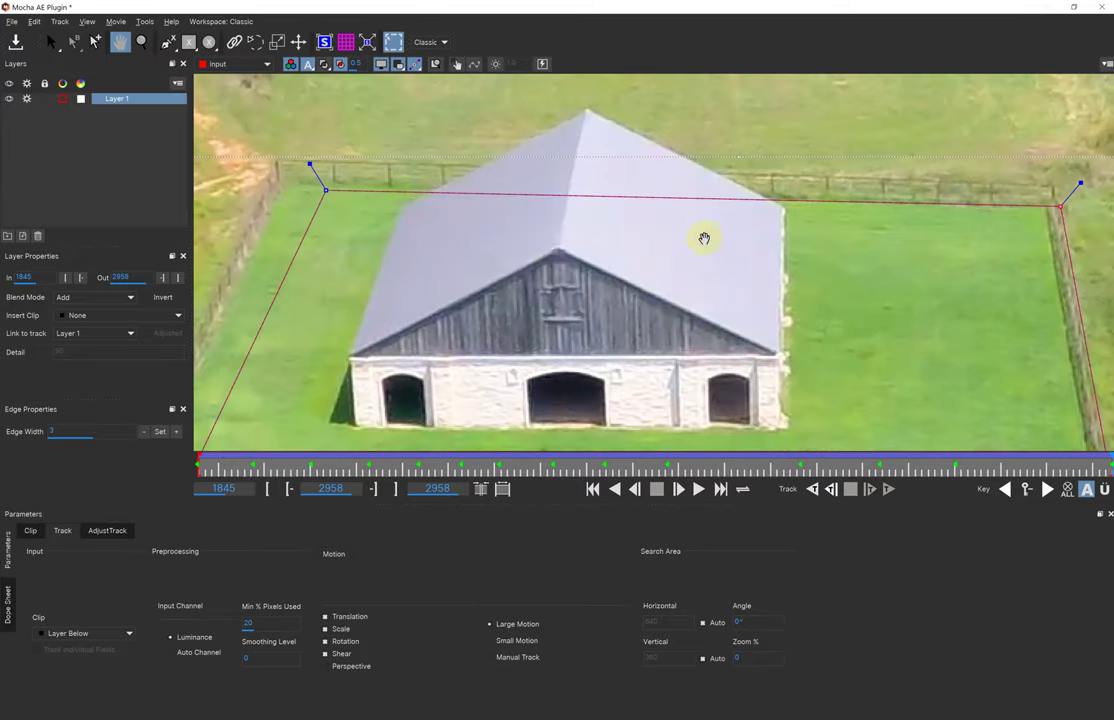
key(s)
drag(320, 190, 277, 187)
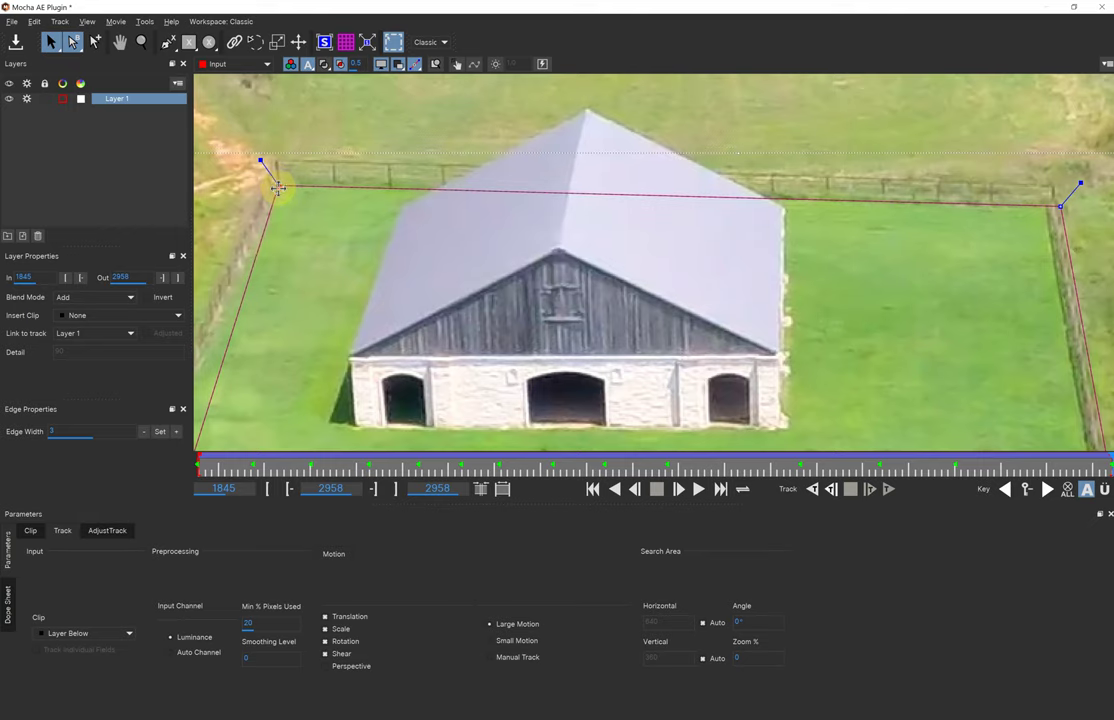
- Move the left-edge spline point between the barn and the house outward onto the field-side fence
key(x)
drag(413, 350, 559, 184)
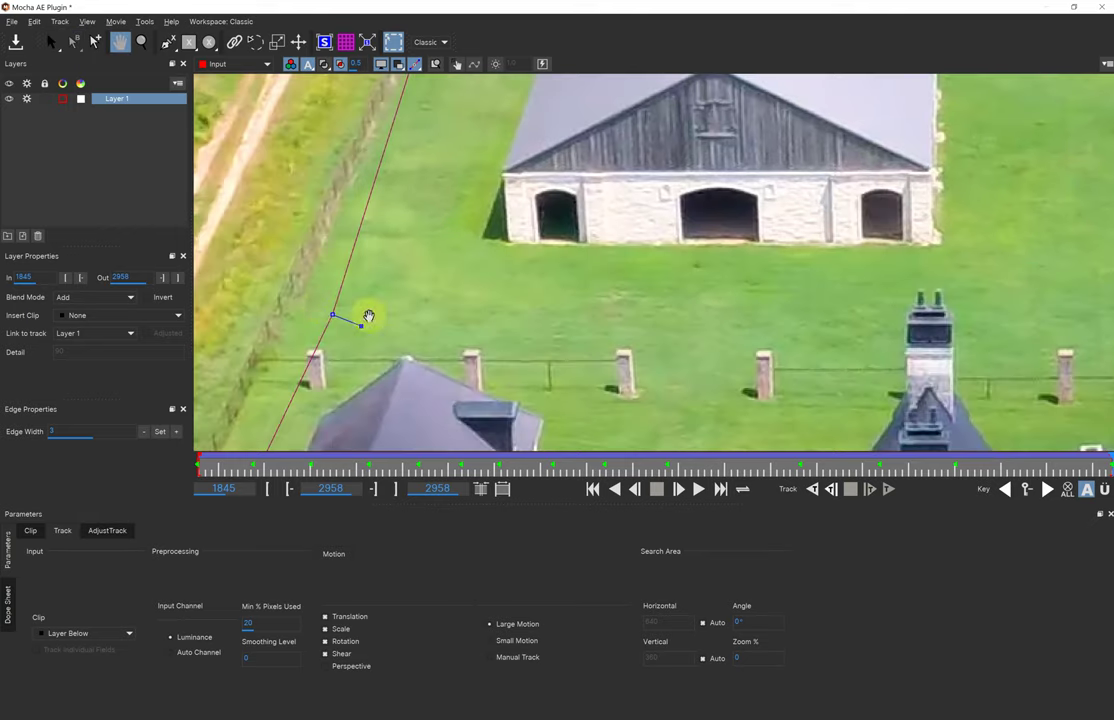
key(s)
drag(333, 312, 285, 315)
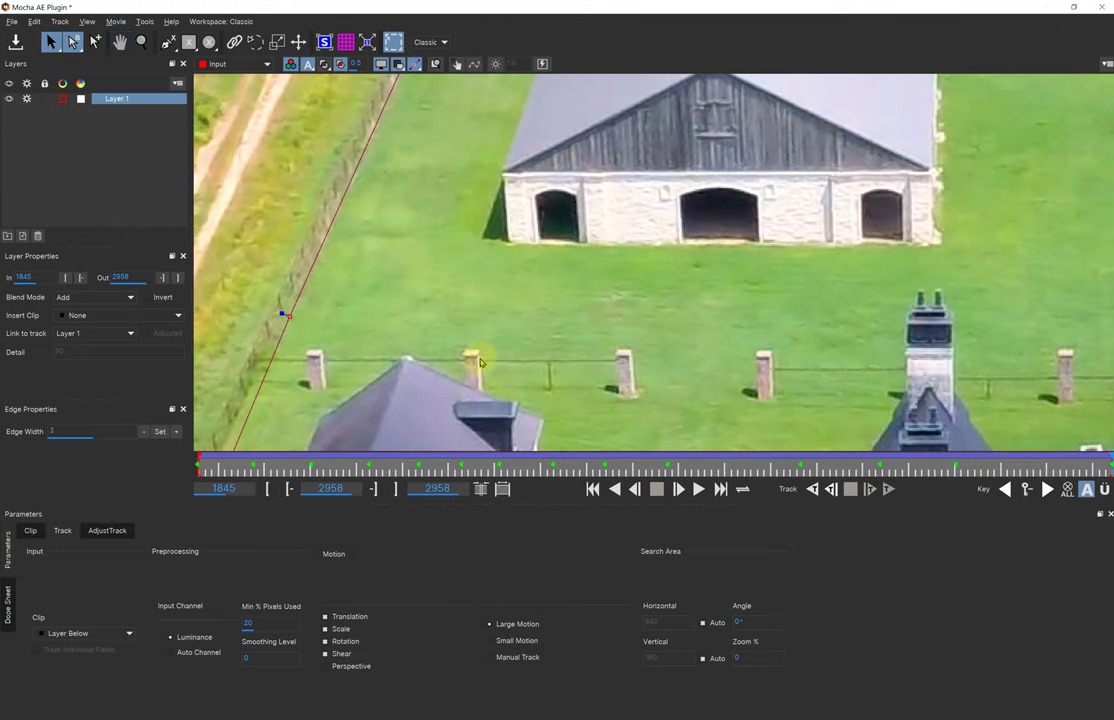
- Move the left-edge spline point beside the house's side wing outward onto the fence line
key(x)
drag(376, 400, 550, 144)
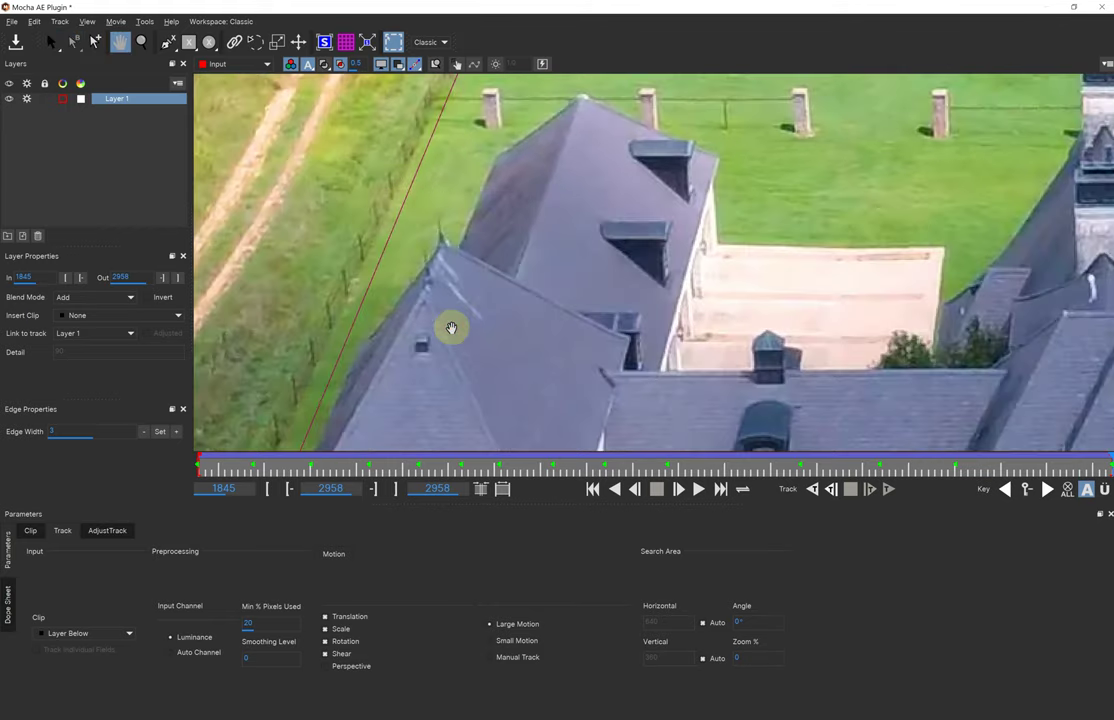
drag(455, 326, 547, 164)
drag(425, 382, 501, 231)
key(s)
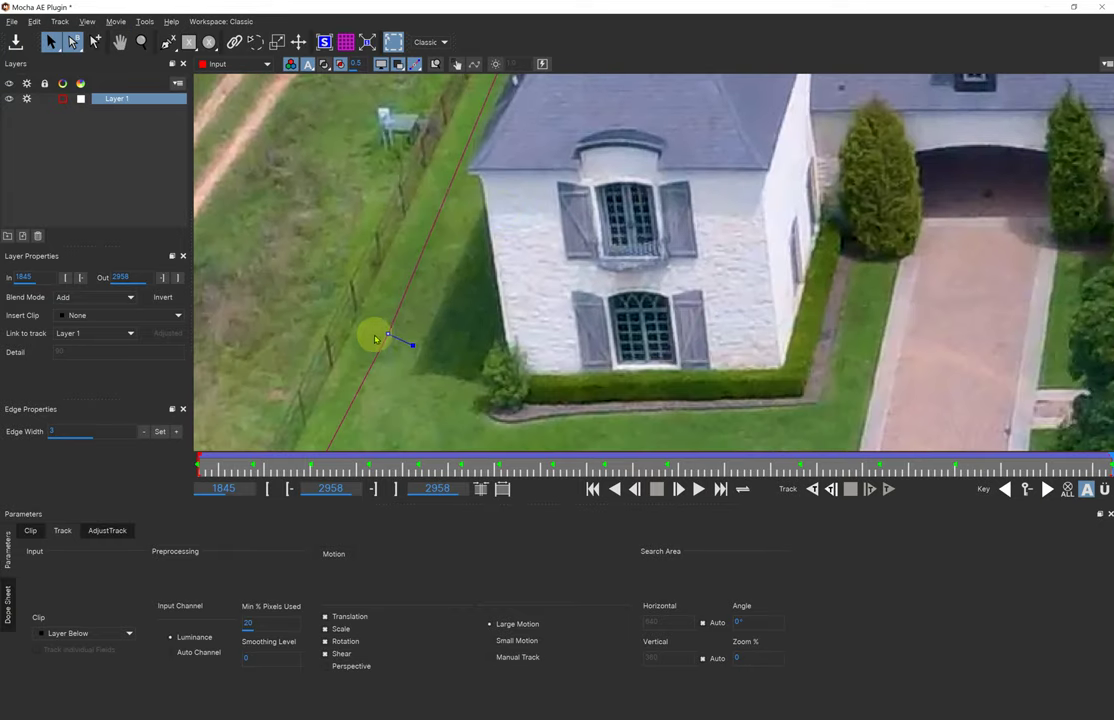
drag(386, 335, 349, 331)
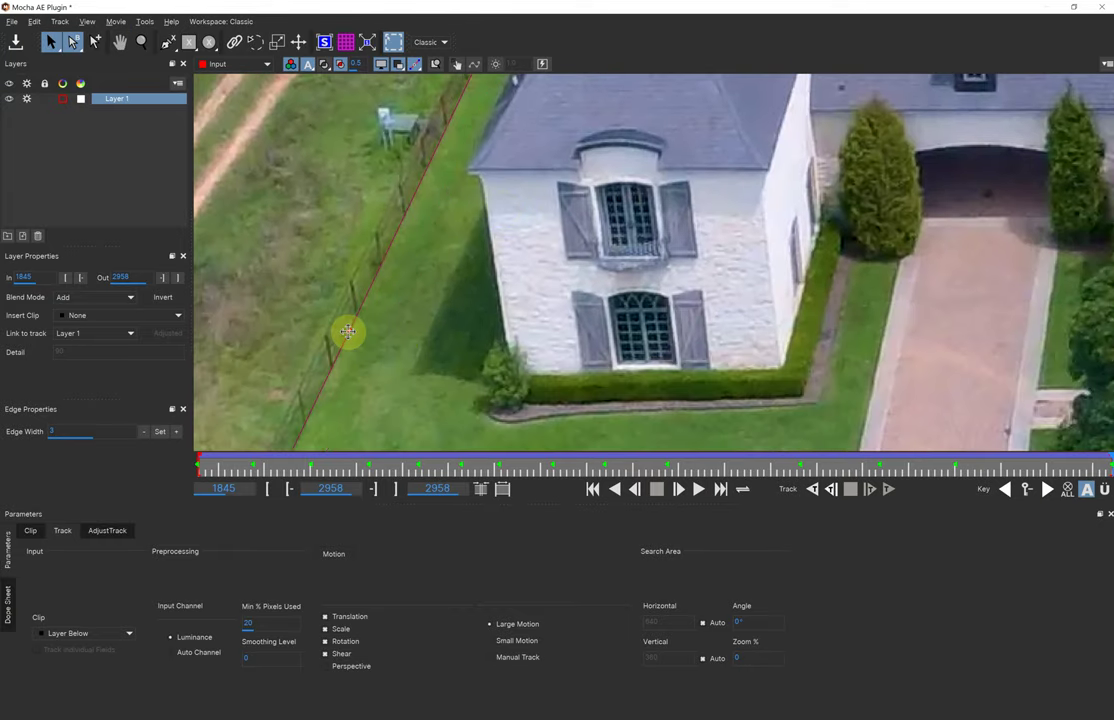
- Move the spline's front-left corner point onto the base of the corner fence pillar
key(x)
drag(489, 385, 541, 189)
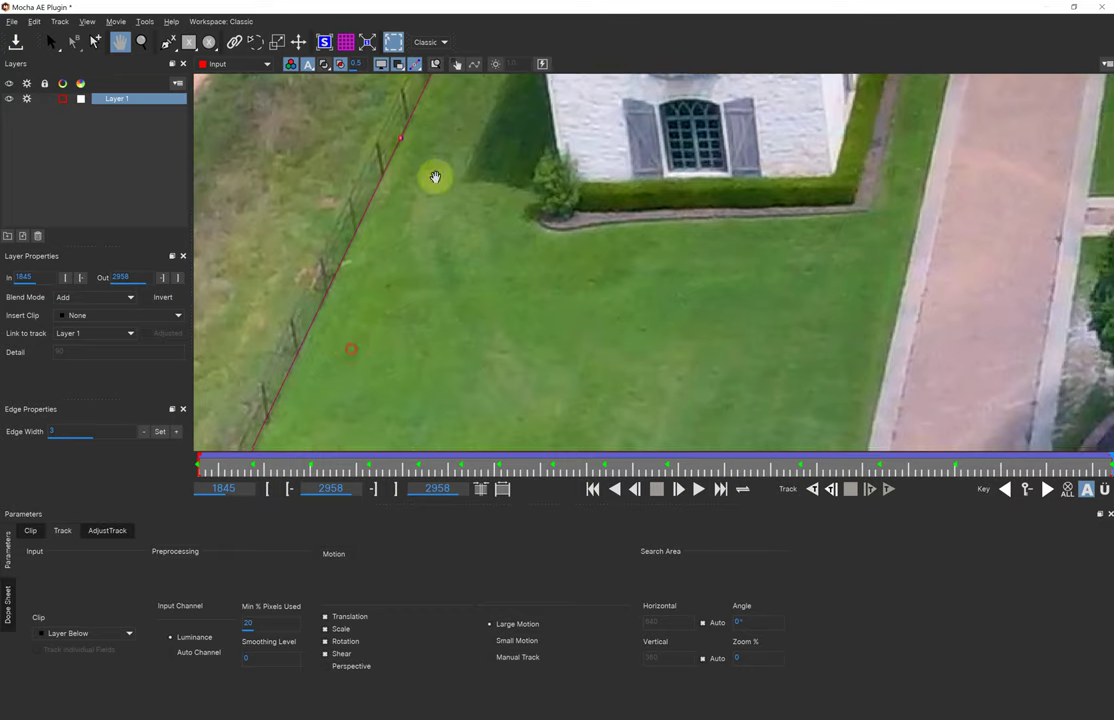
drag(351, 350, 455, 115)
drag(370, 316, 424, 171)
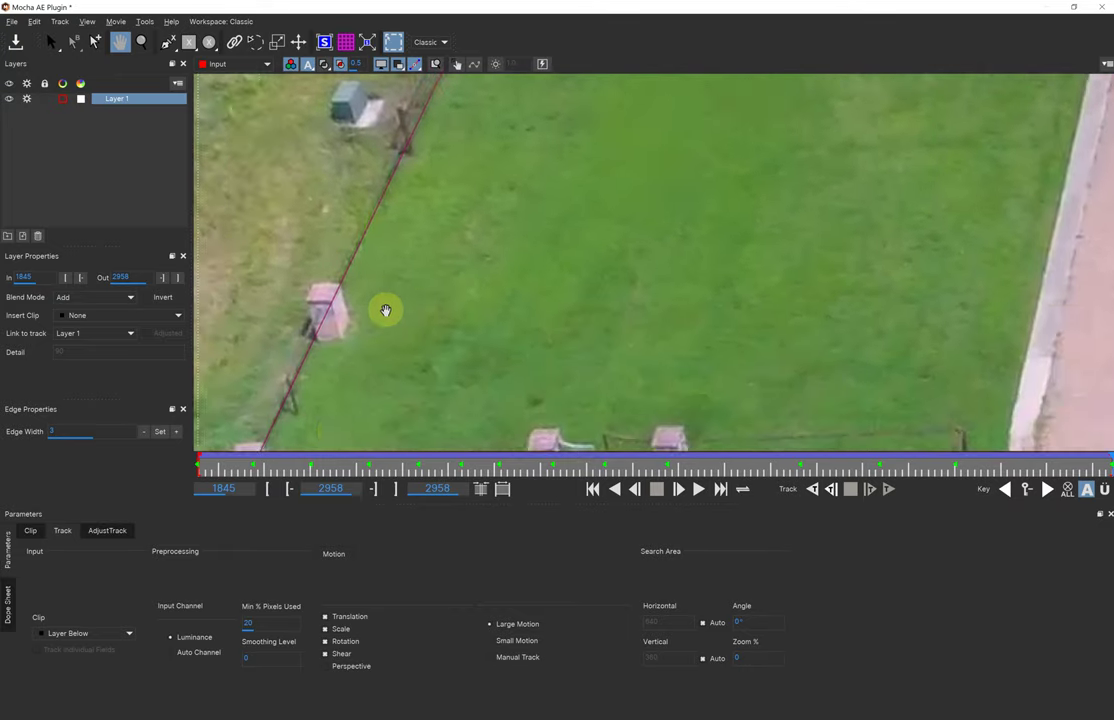
key(s)
drag(293, 369, 291, 373)
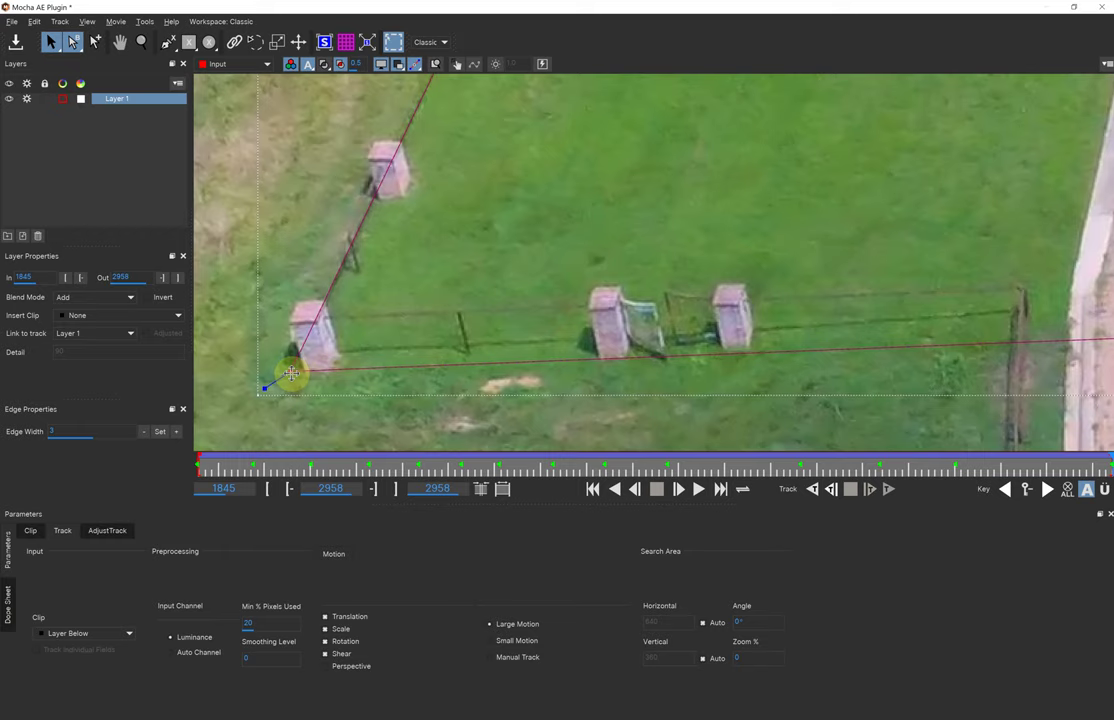
- Add a spline keyframe for Layer 1 at frame 2857
key(z)
drag(770, 184, 748, 364)
scroll(773, 185, down, 3)
drag(833, 236, 820, 278)
key(x)
drag(878, 199, 669, 375)
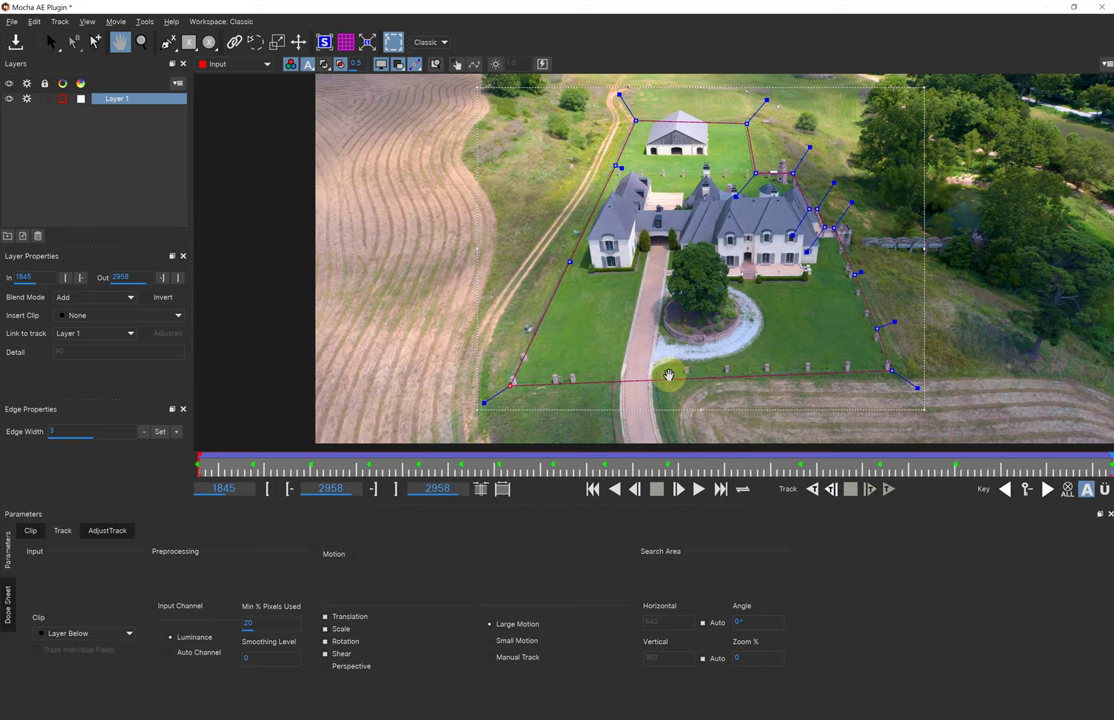
key(s)
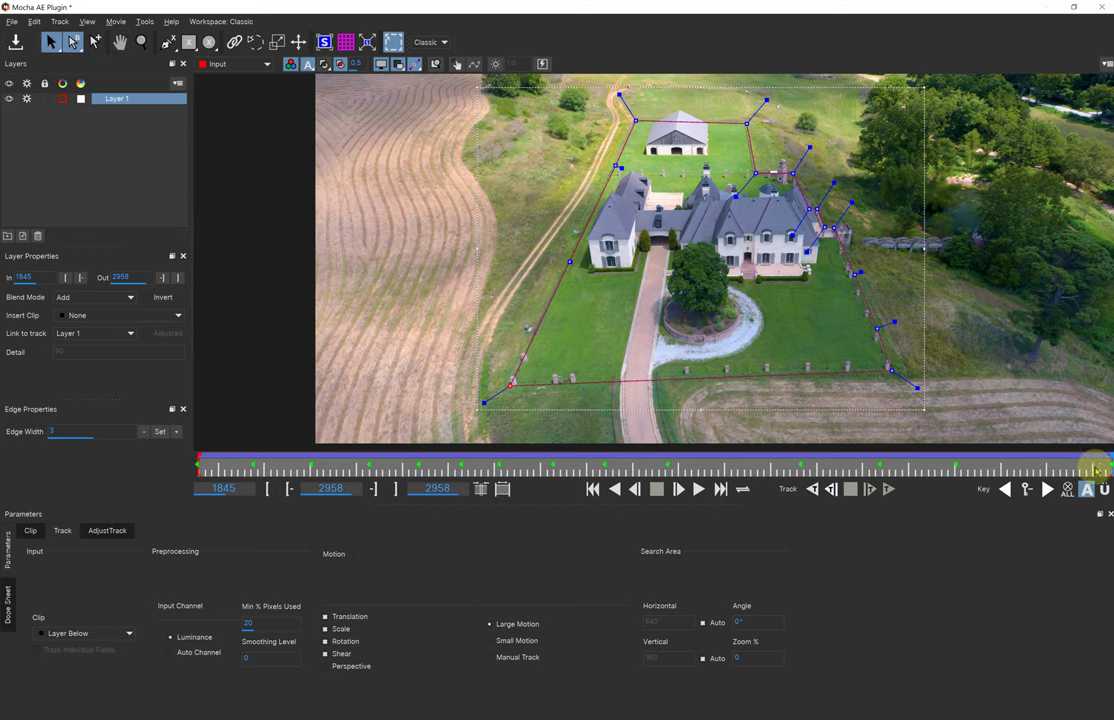
click(1045, 467)
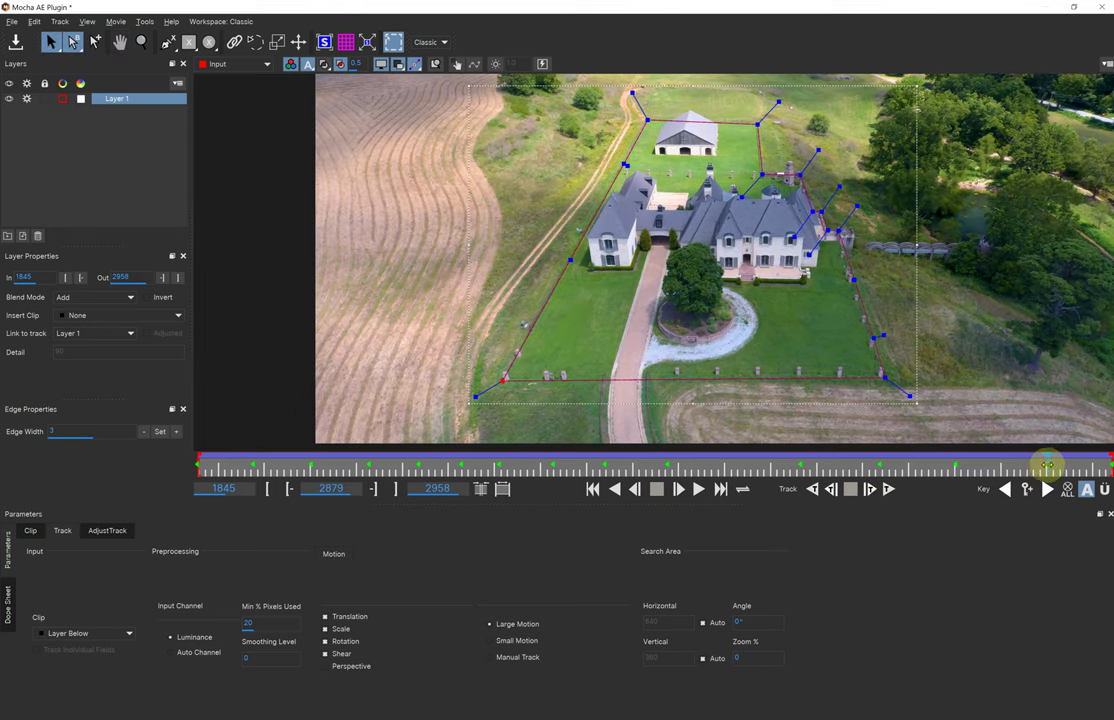
drag(1047, 465, 1031, 469)
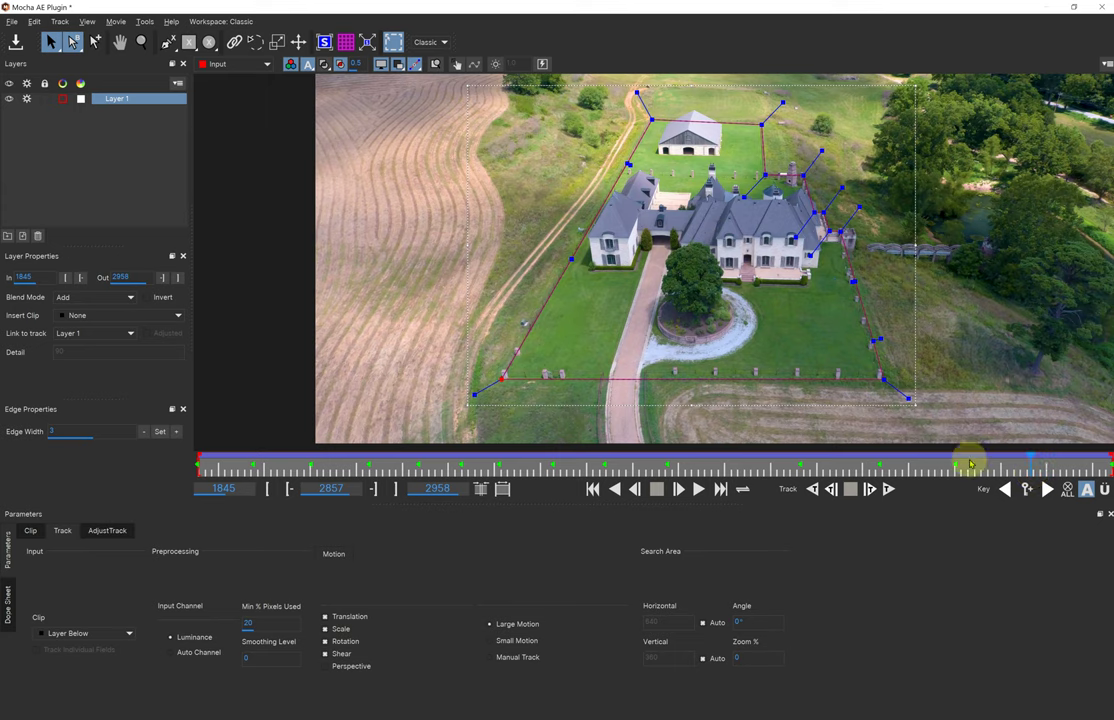
click(1026, 490)
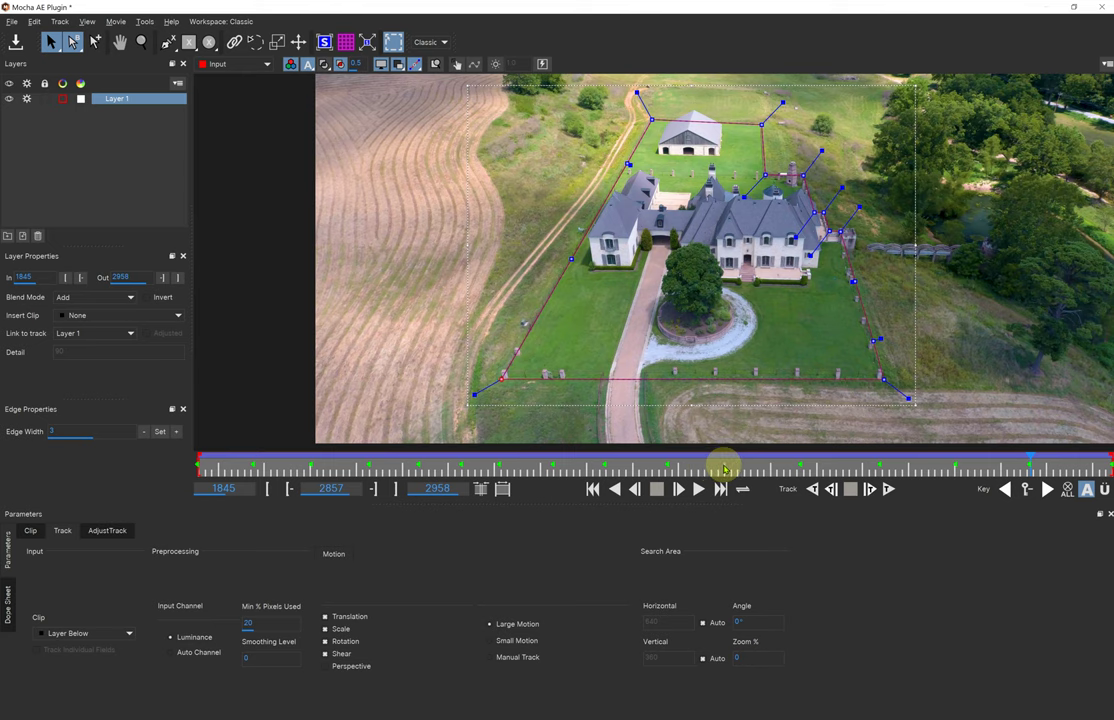
- Add spline keyframes for Layer 1 at frames 2493 and 2628
click(724, 467)
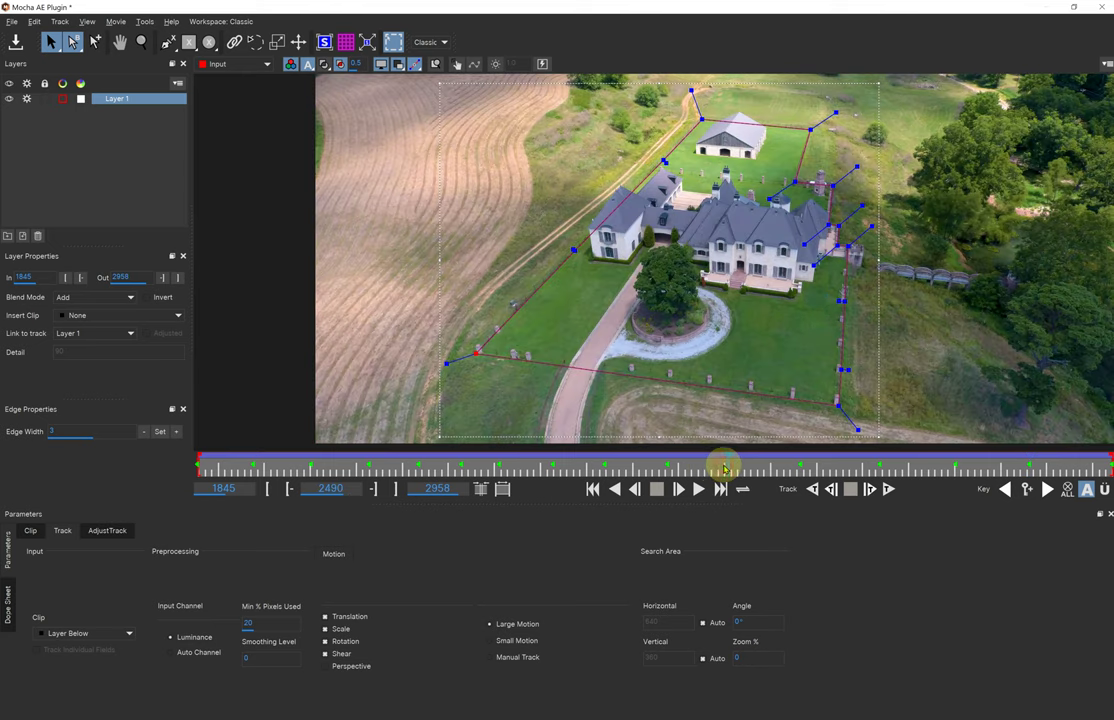
mouse_move(716, 470)
mouse_down()
mouse_move(728, 470)
mouse_move(730, 452)
mouse_up()
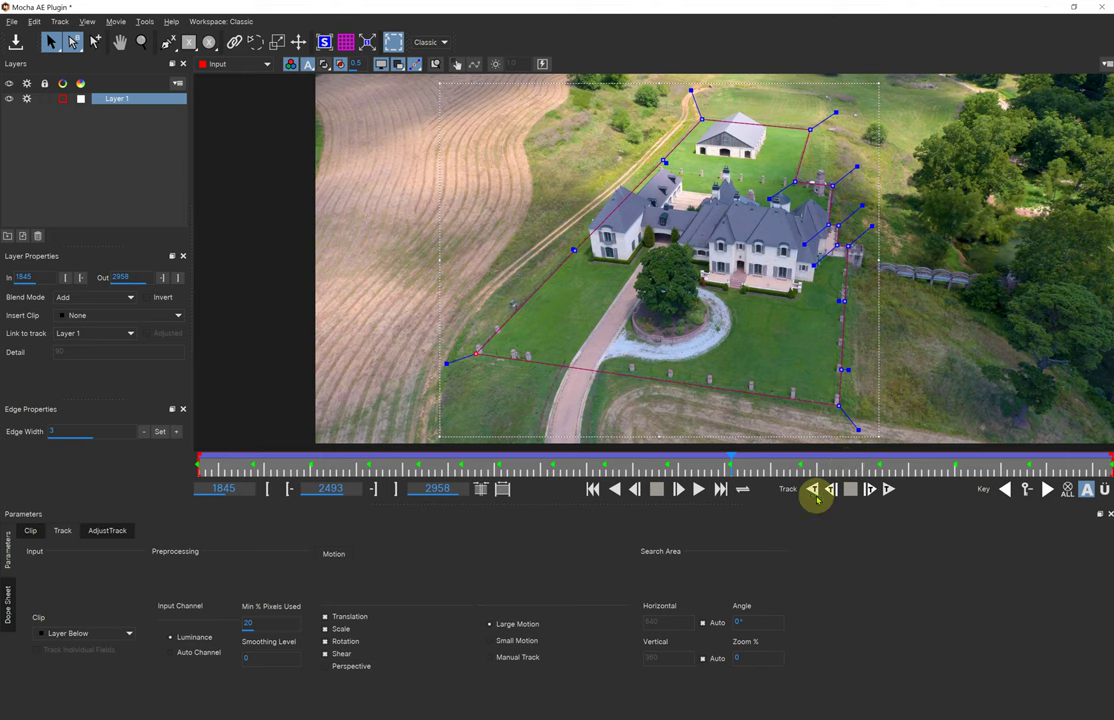
click(851, 470)
drag(851, 467, 836, 466)
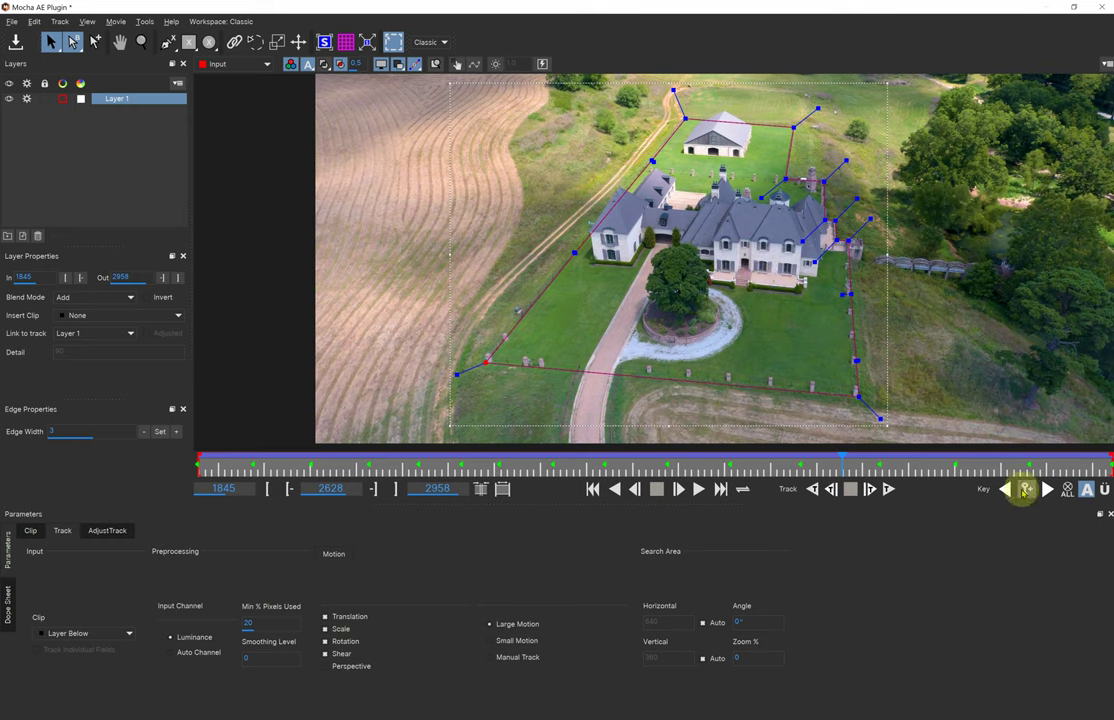
click(1024, 489)
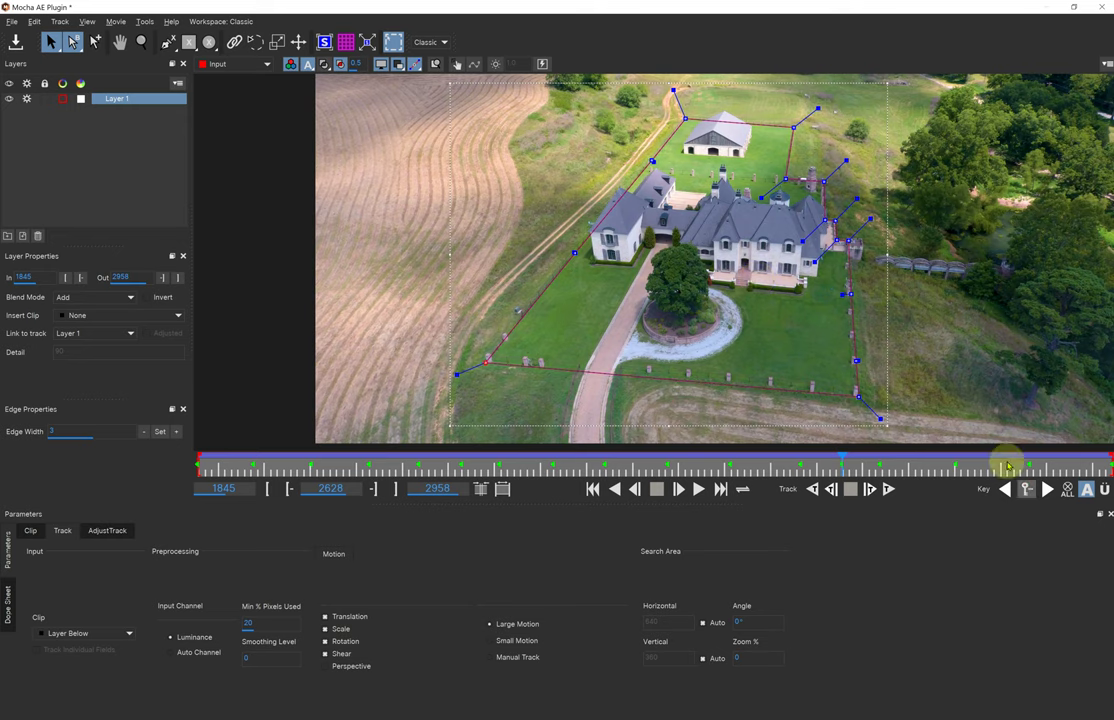
- Add spline keyframes for Layer 1 at frames 2721, 2805 and 2913
click(913, 465)
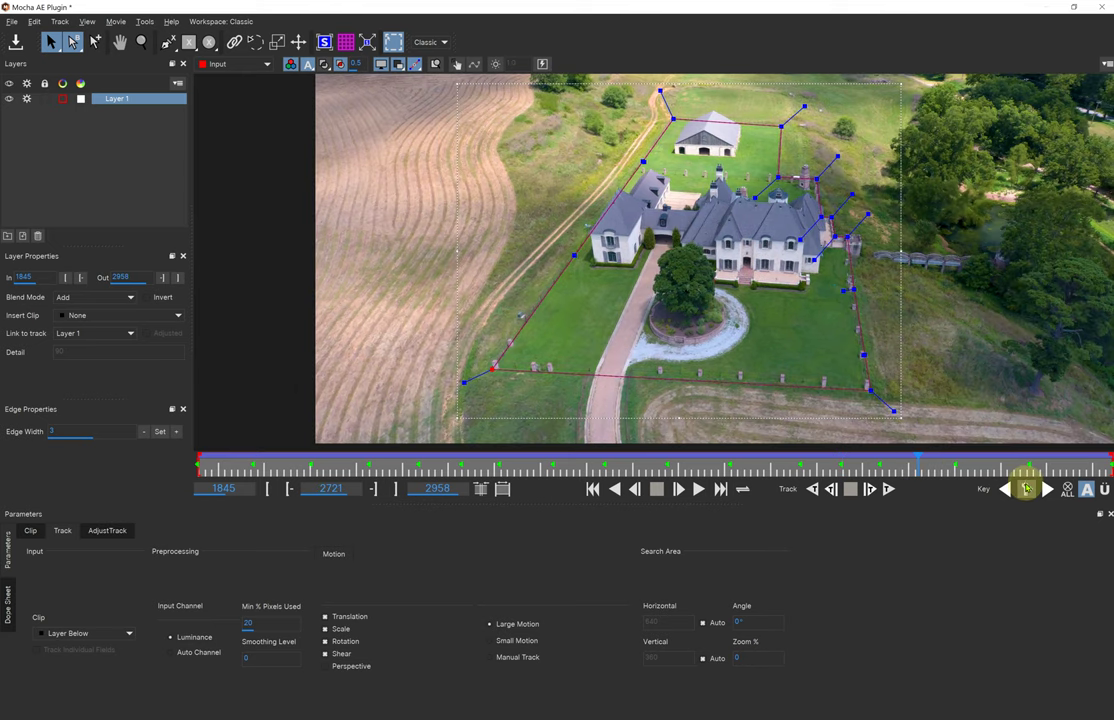
click(993, 468)
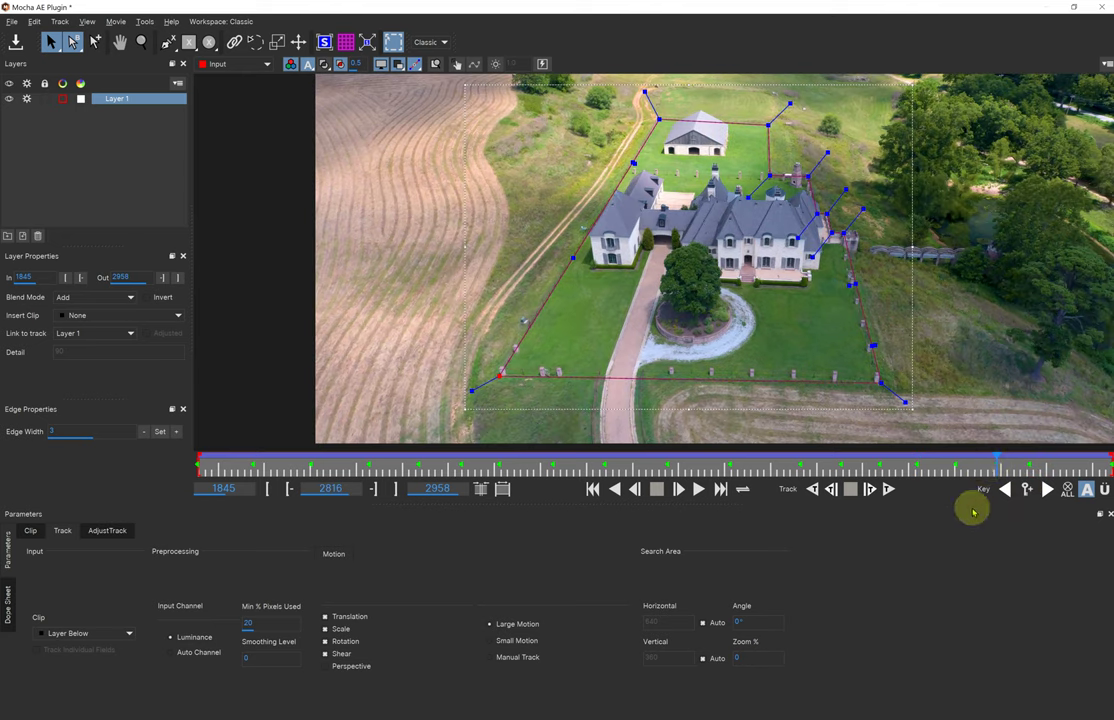
drag(995, 467, 988, 467)
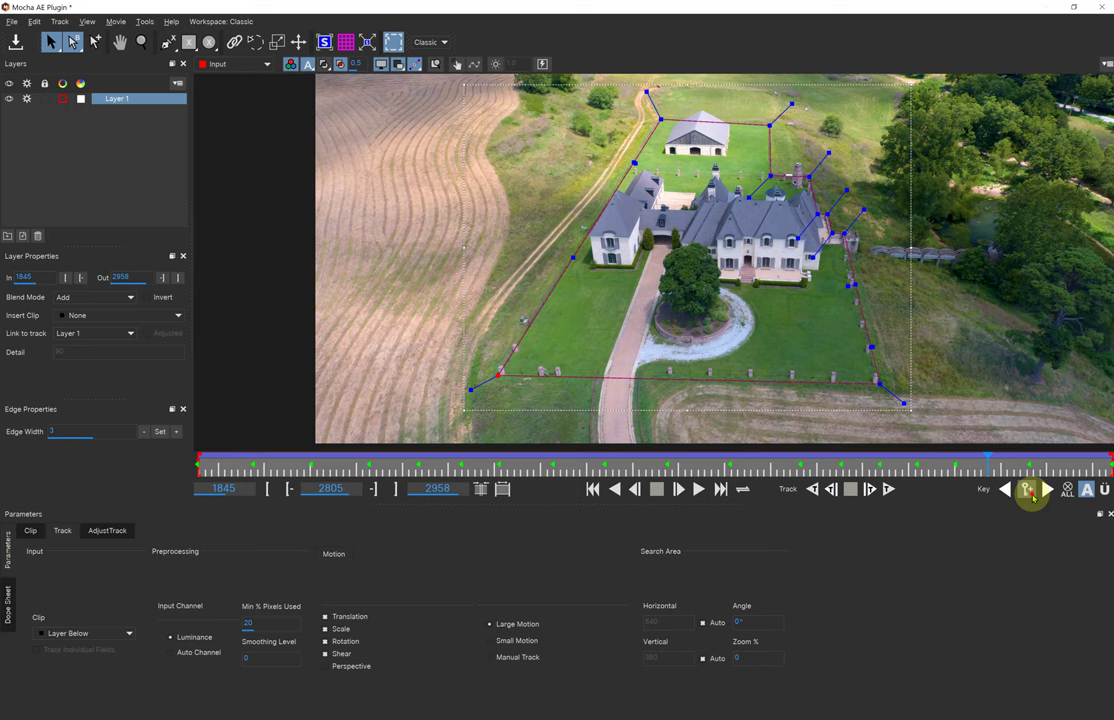
click(1072, 467)
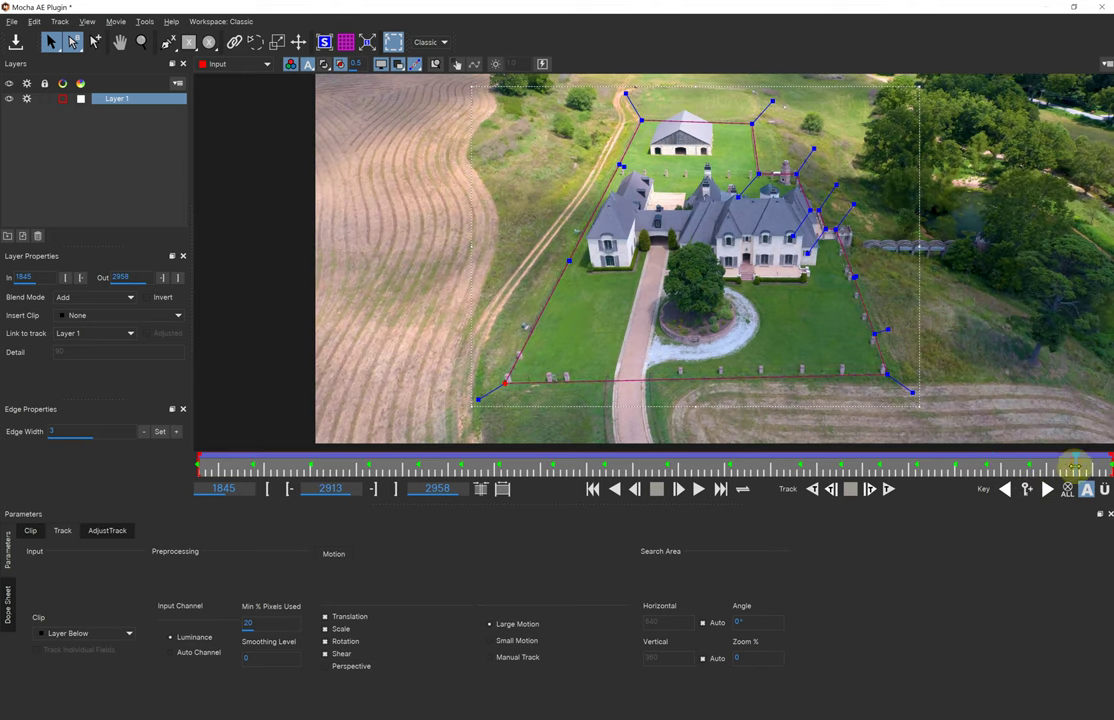
- Save the Mocha project and close it to return to After Effects
click(15, 42)
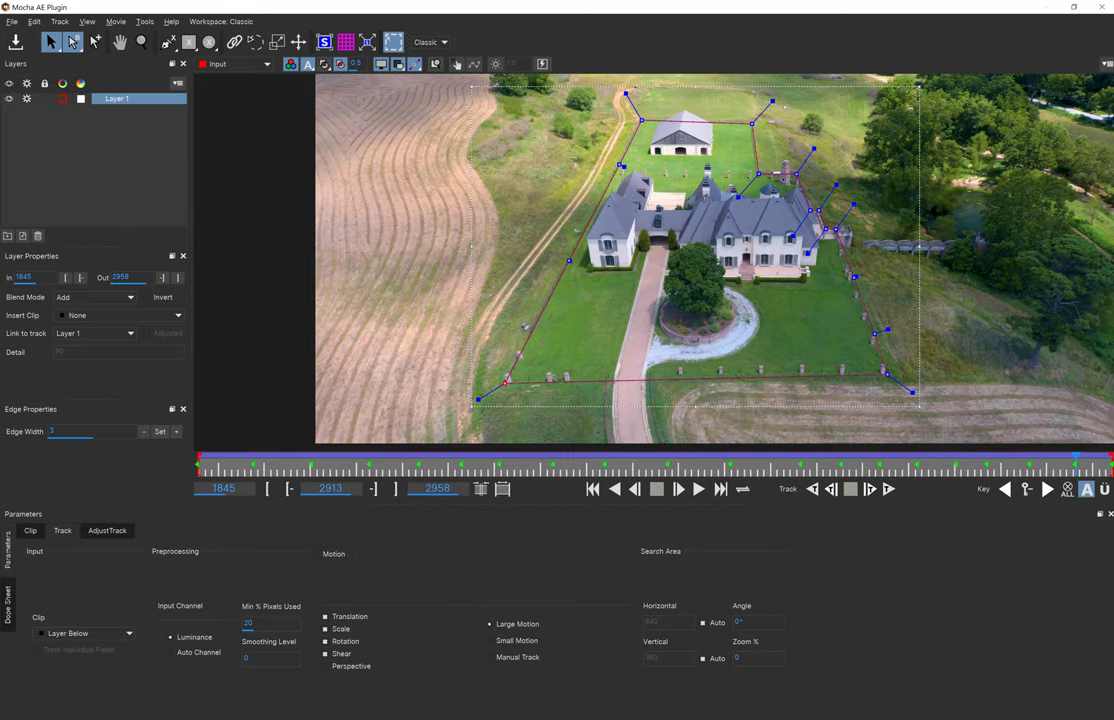
click(1100, 8)
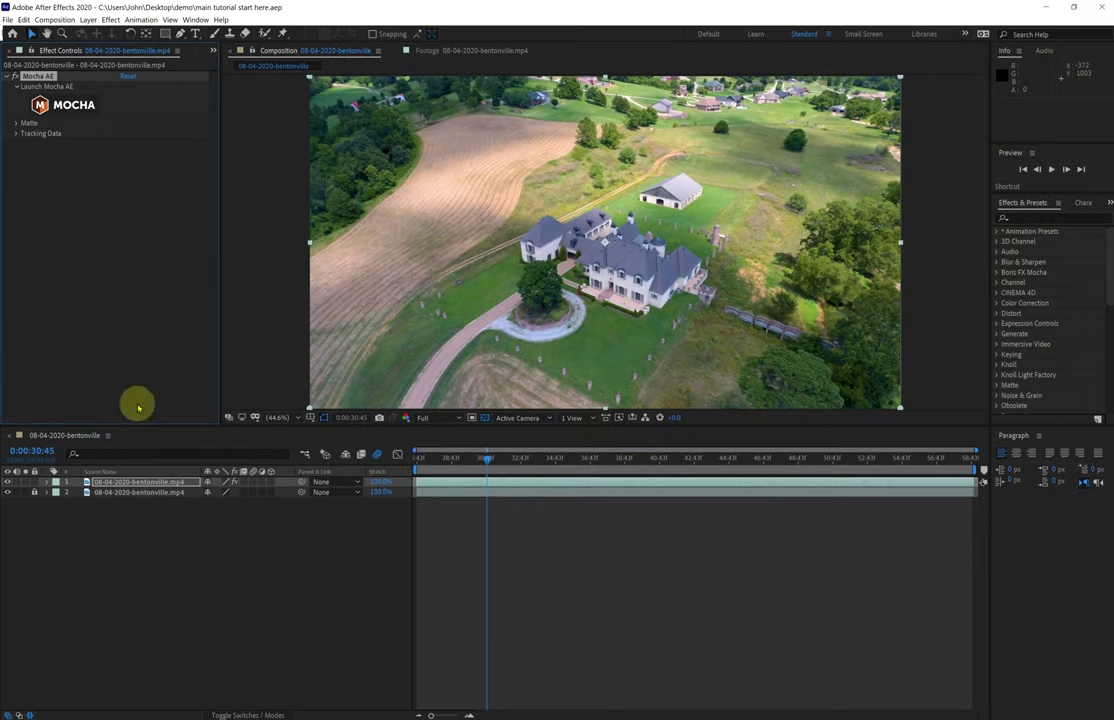
- Create After Effects masks from the Mocha matte and paste the tracked fence shape onto the top 08-04-2020-bentonville.mp4 layer
click(145, 482)
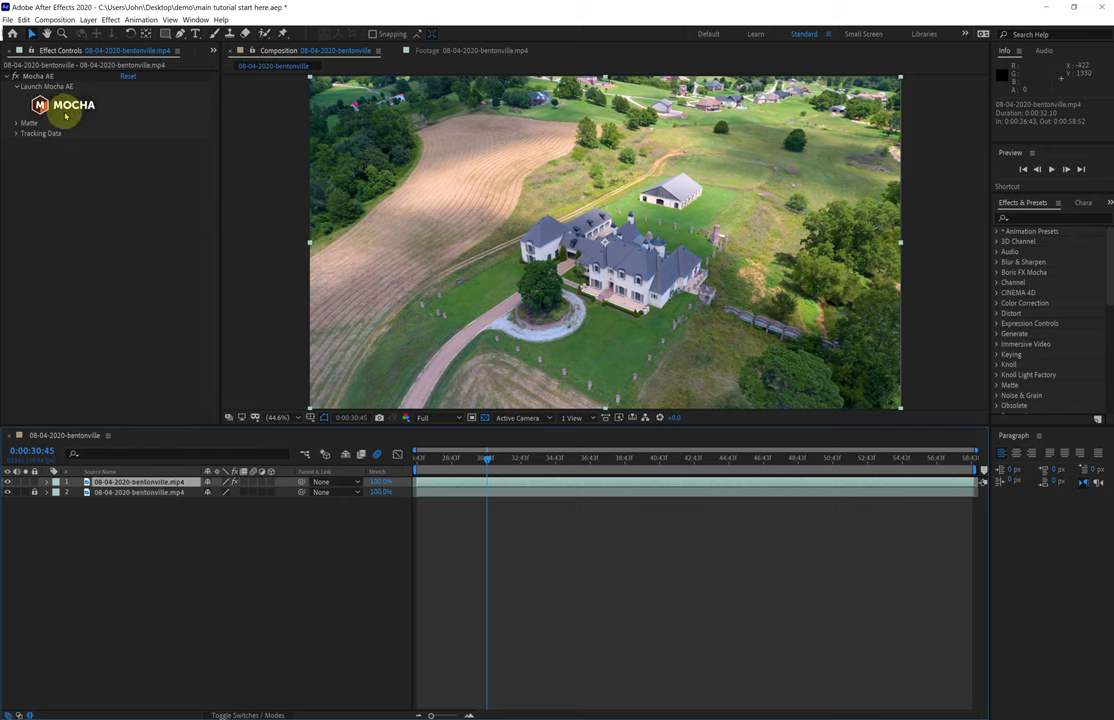
click(16, 123)
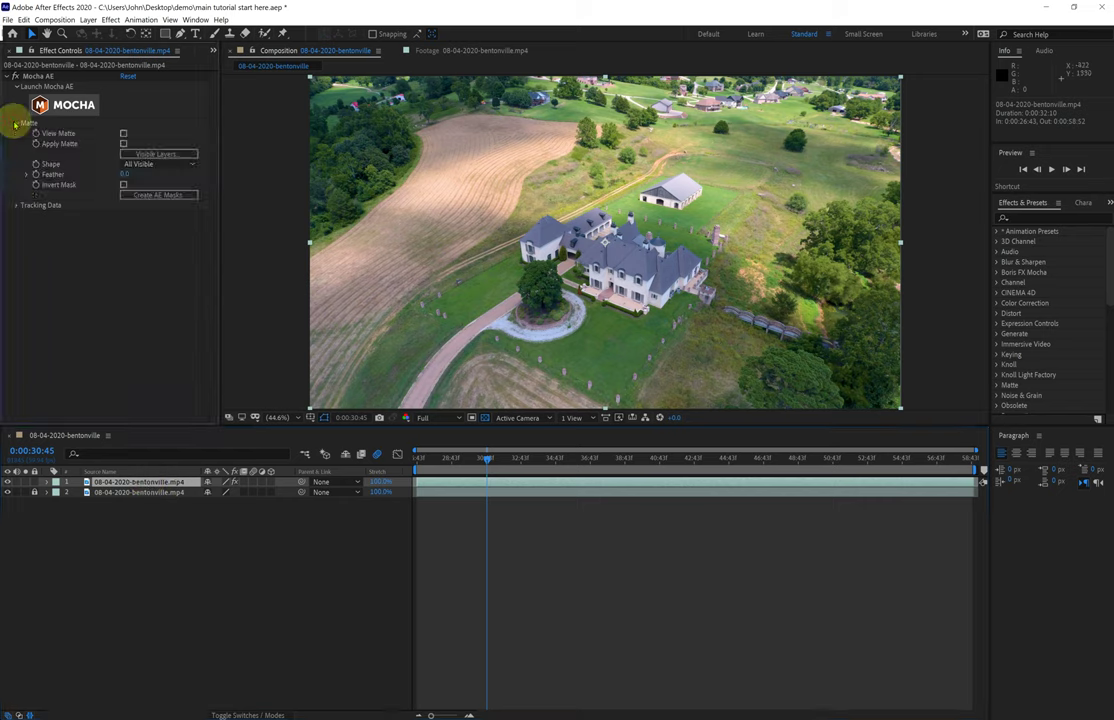
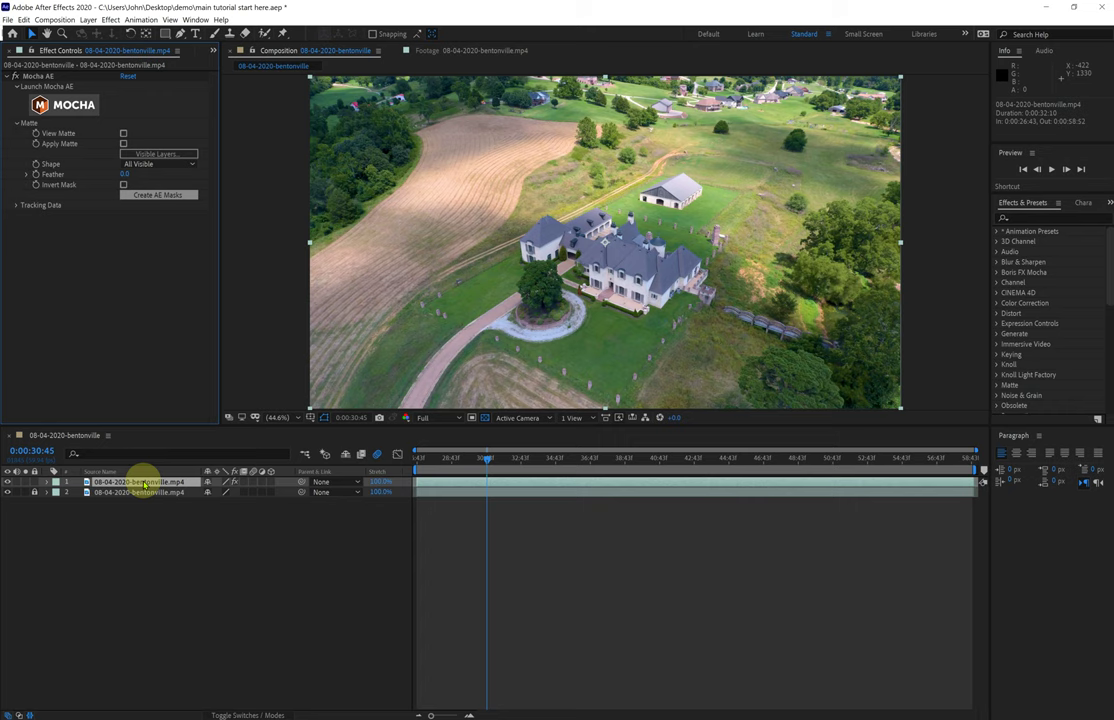
key(ctrl+v)
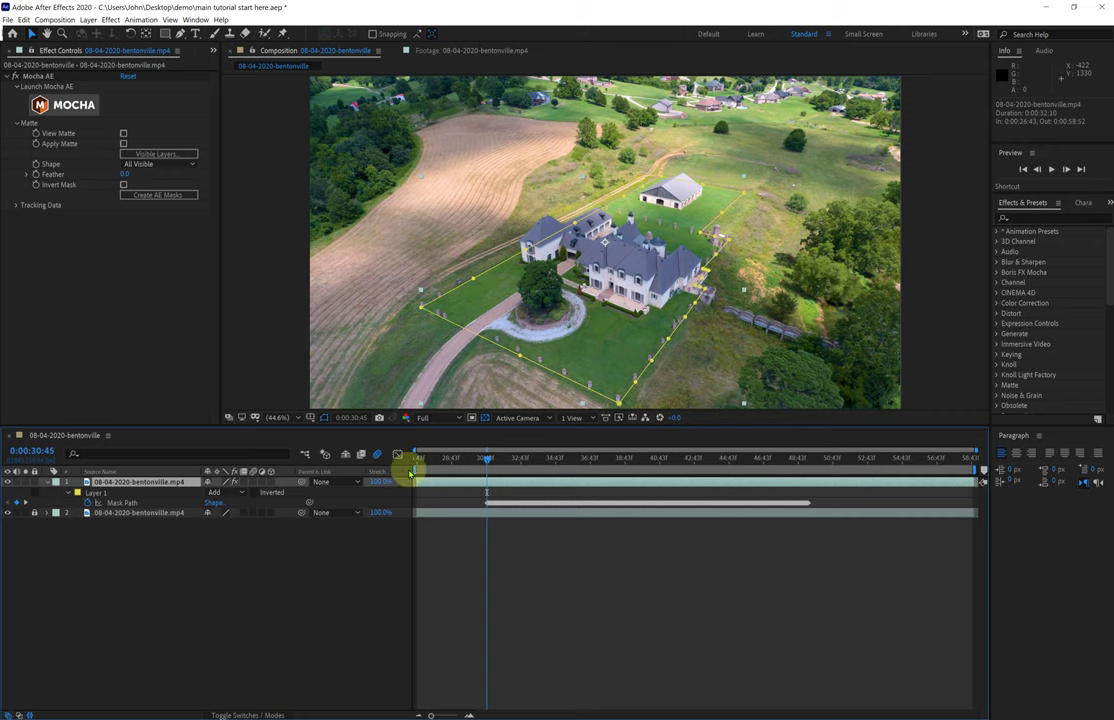
- Trim the composition's work area to run from 0:00:29:45 to 0:00:49:45 around the mask path keyframes
drag(415, 468, 466, 468)
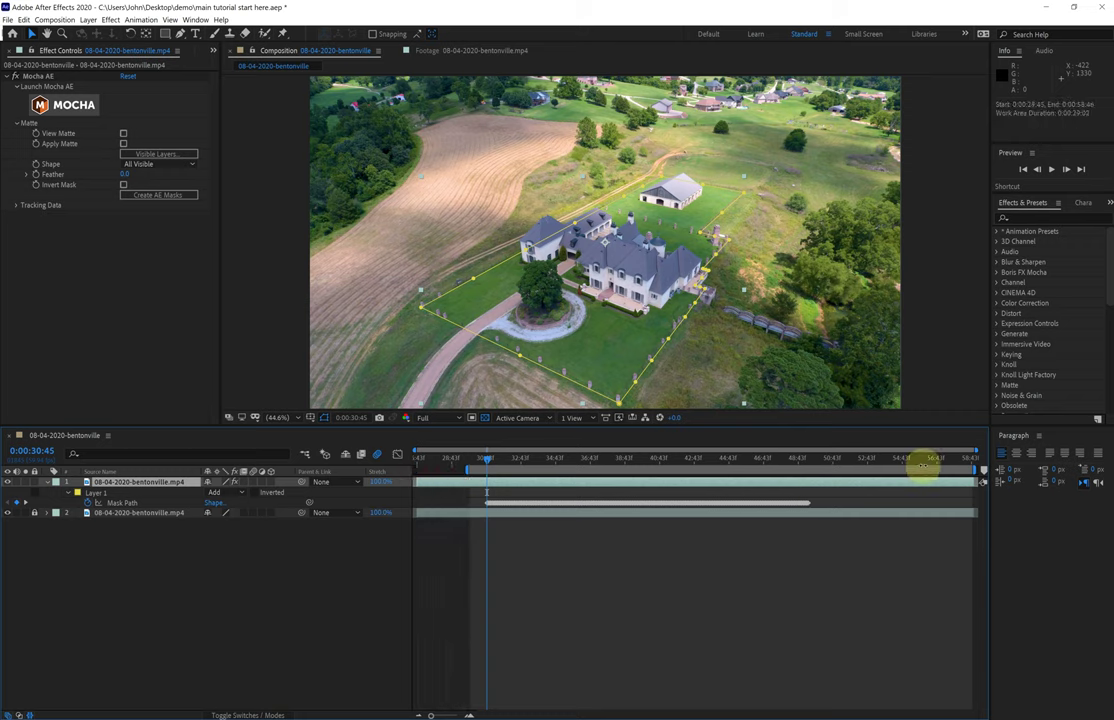
drag(975, 469, 820, 469)
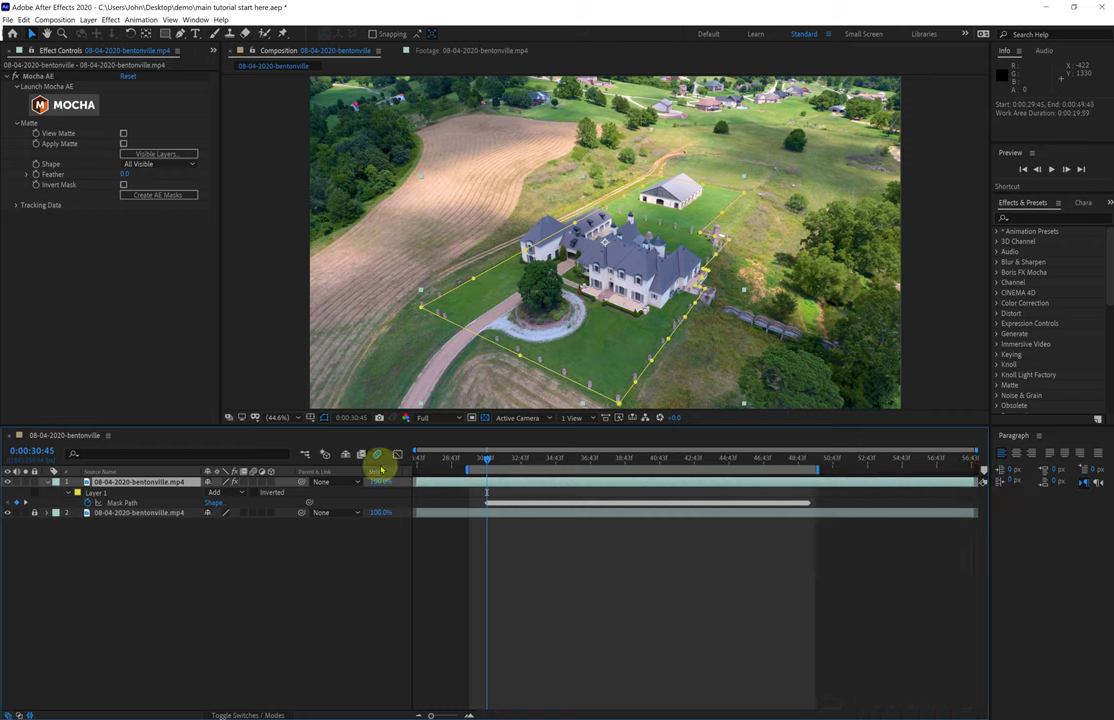
- Apply the Generate Stroke effect to the top clip layer, collapsing its Mocha AE effect settings
click(152, 484)
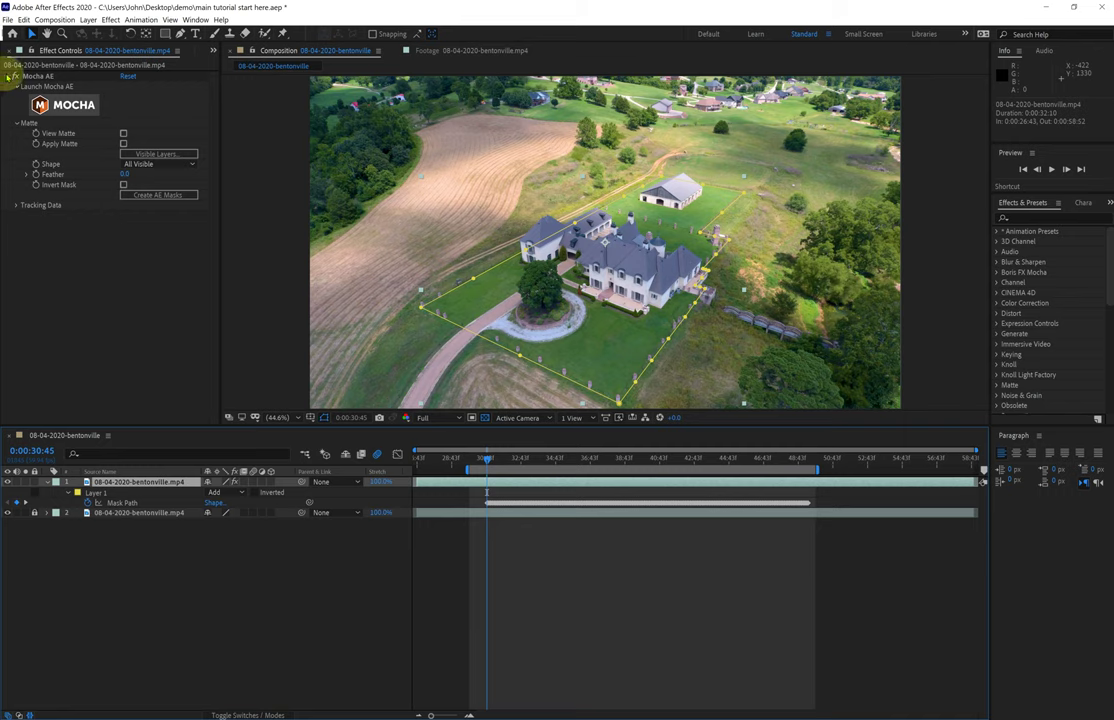
click(9, 76)
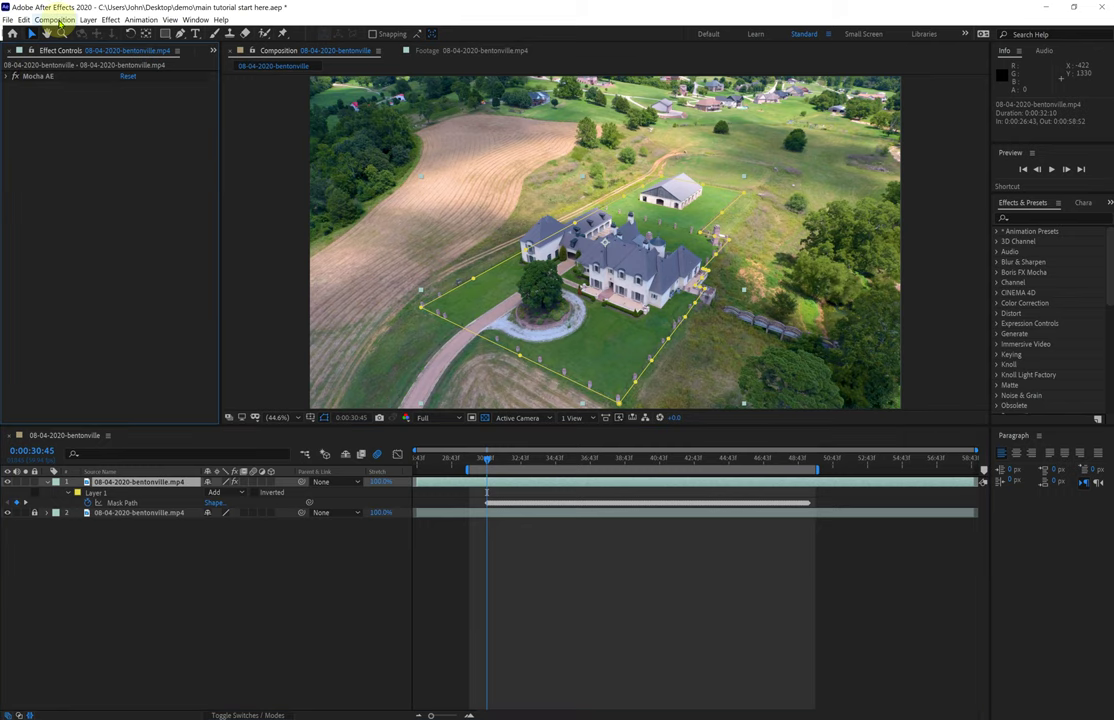
click(110, 20)
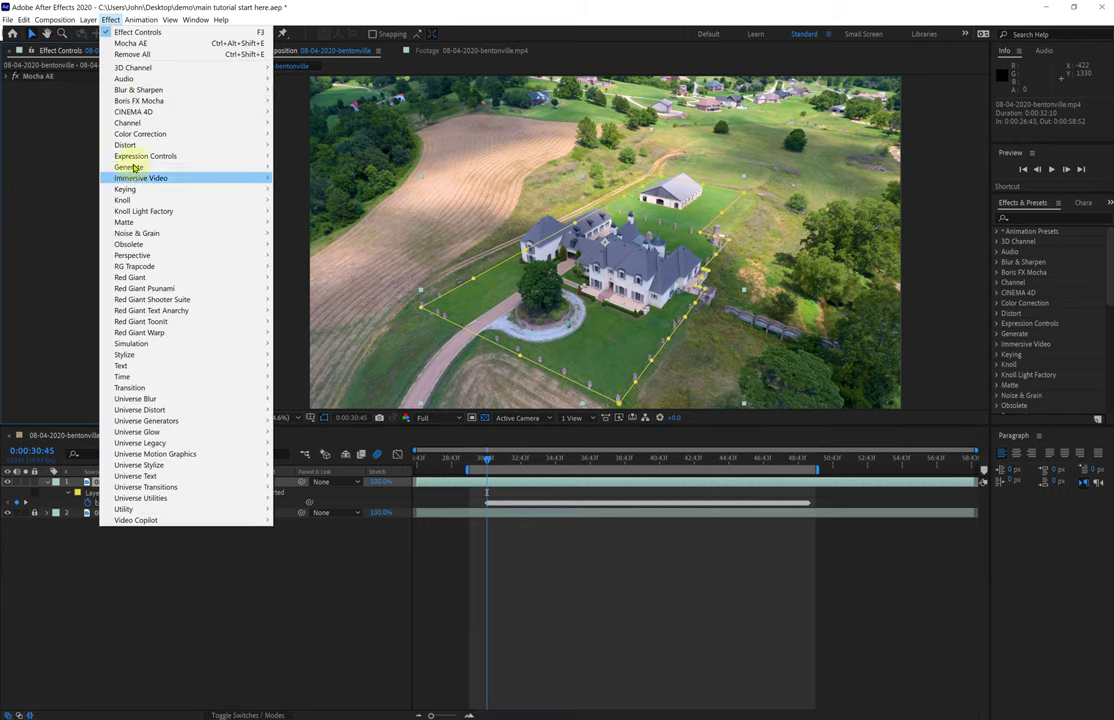
mouse_move(133, 167)
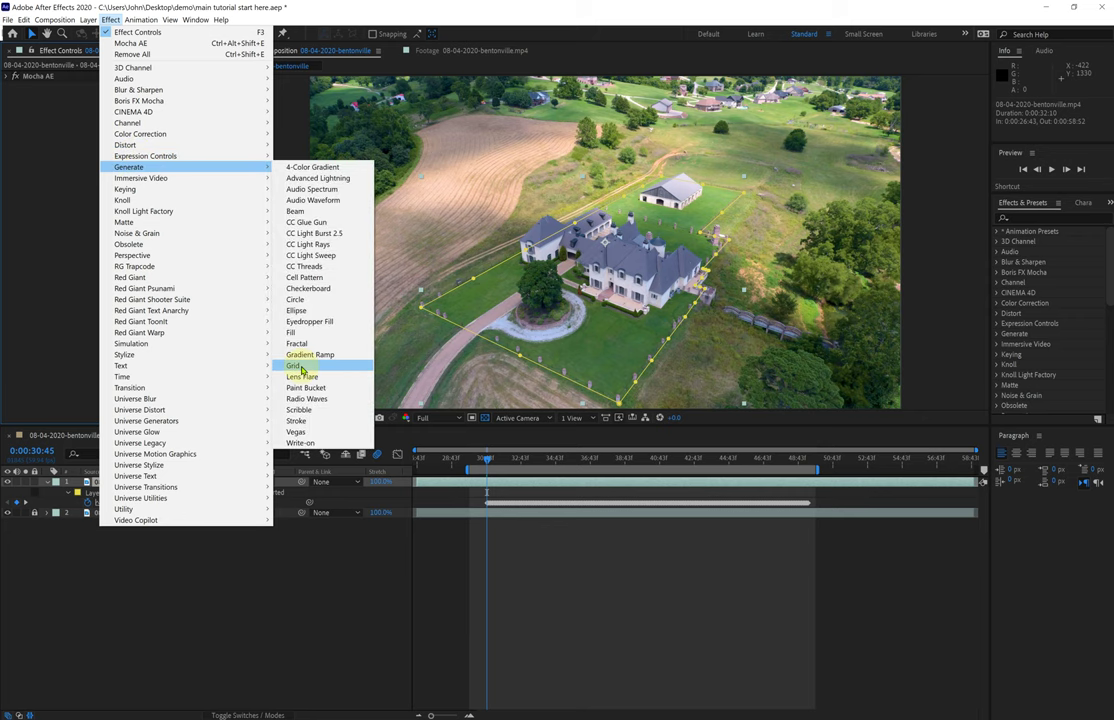
click(297, 421)
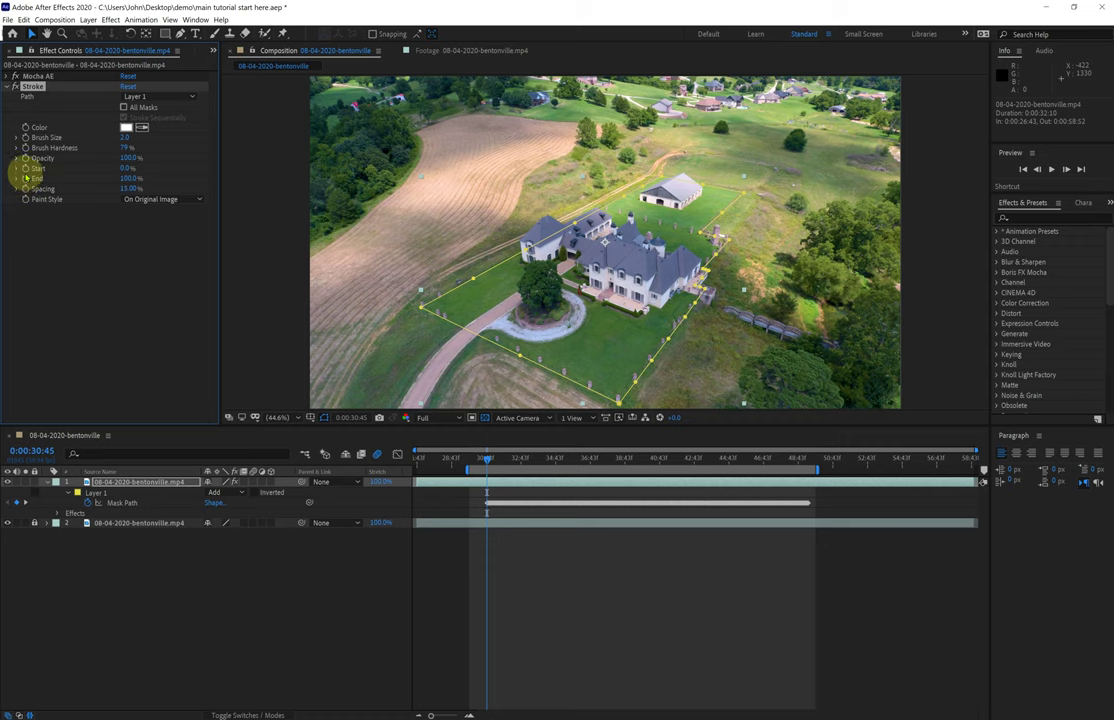
- Enable keyframing for the Stroke effect's Start value and set it to 100% at 0:00:30:45
click(25, 168)
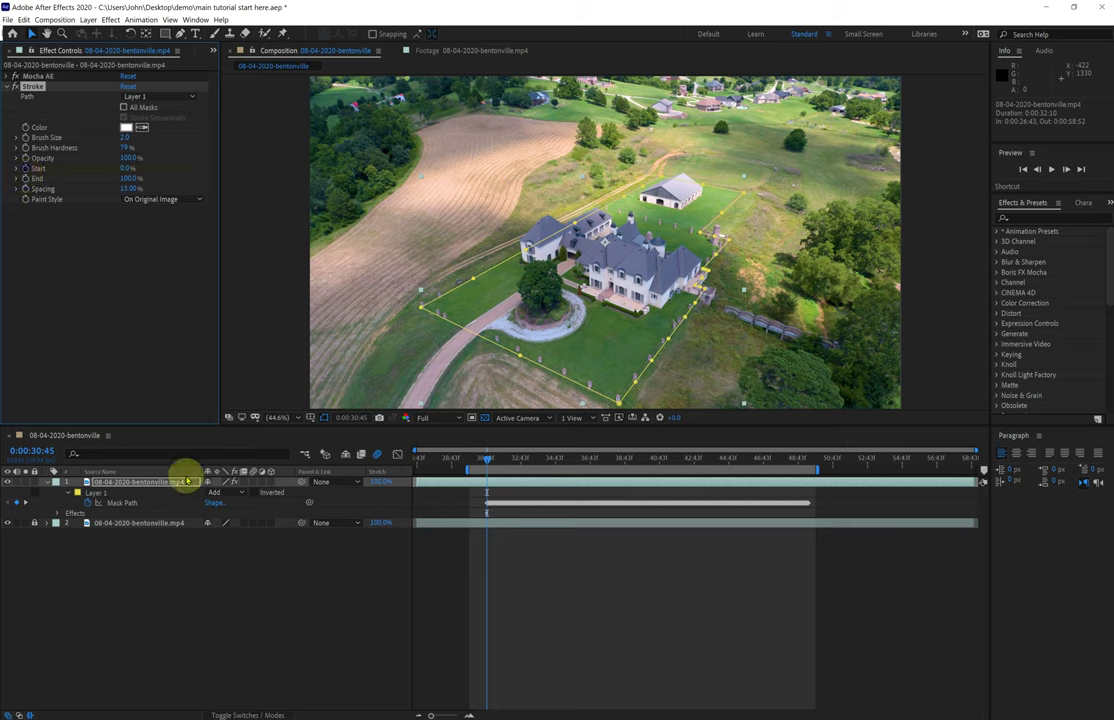
click(163, 482)
key(u)
key(u)
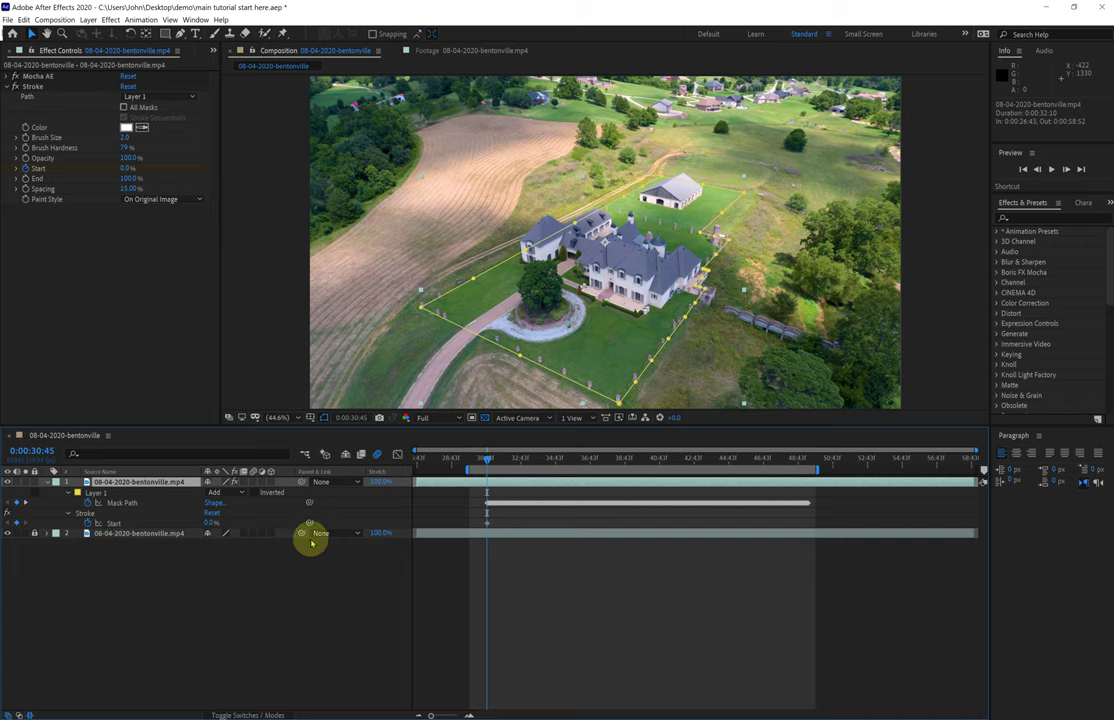
mouse_move(487, 524)
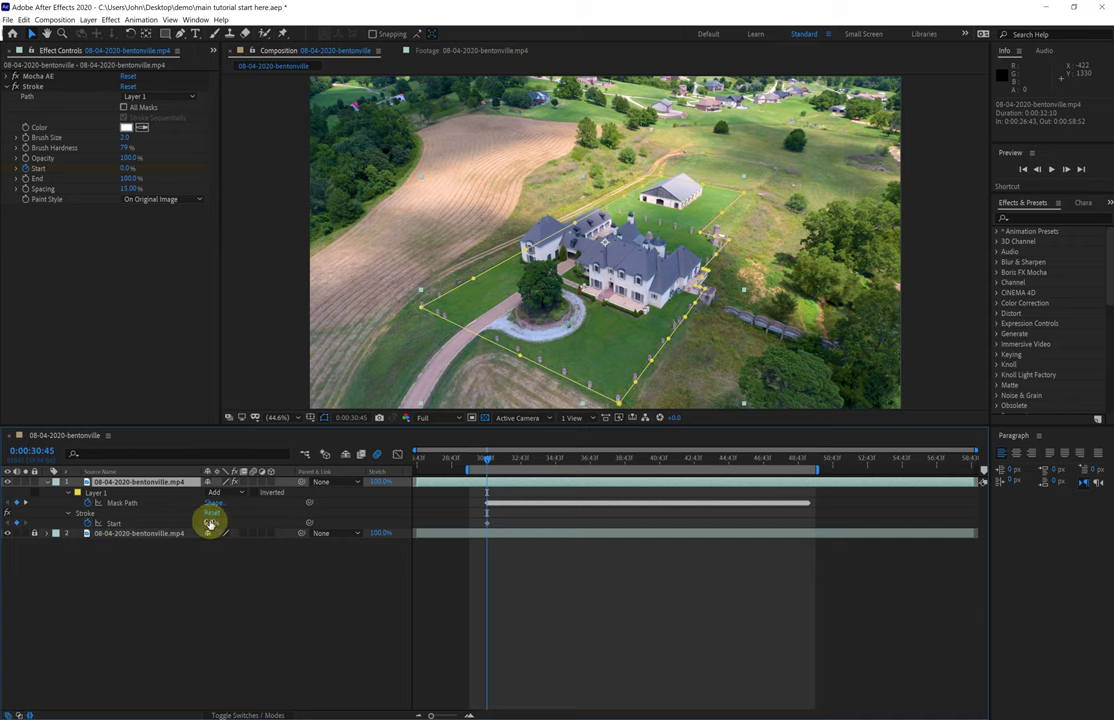
click(248, 520)
drag(248, 520, 398, 514)
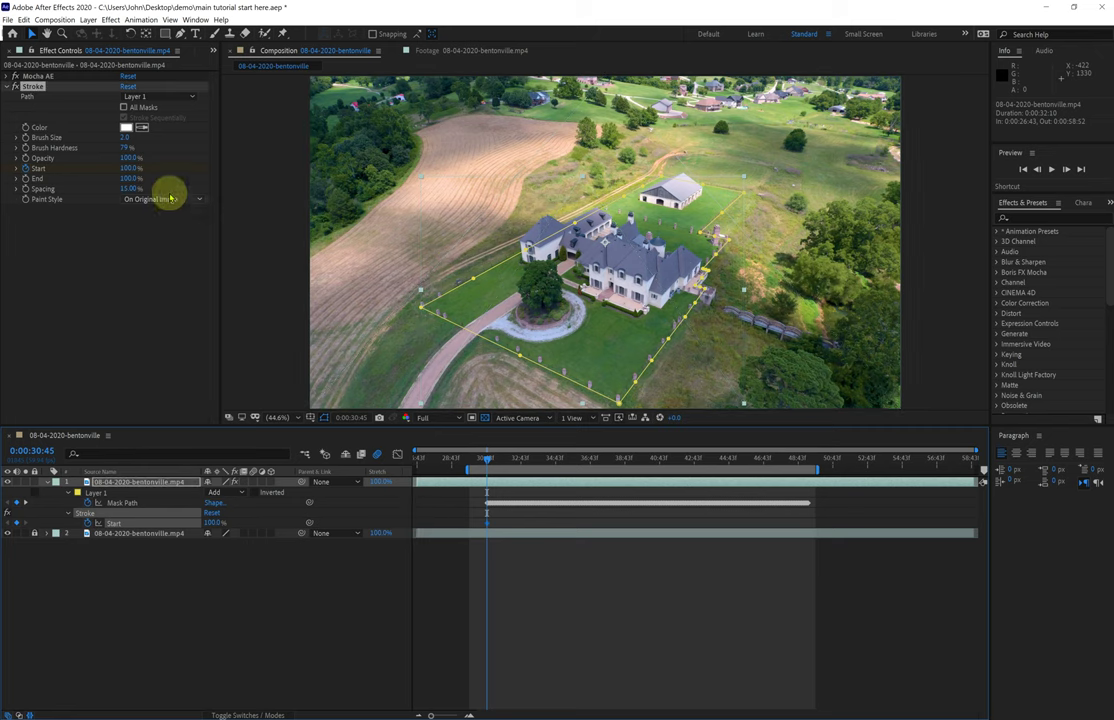
- Change the Stroke effect's colour to a bright yellow
click(125, 127)
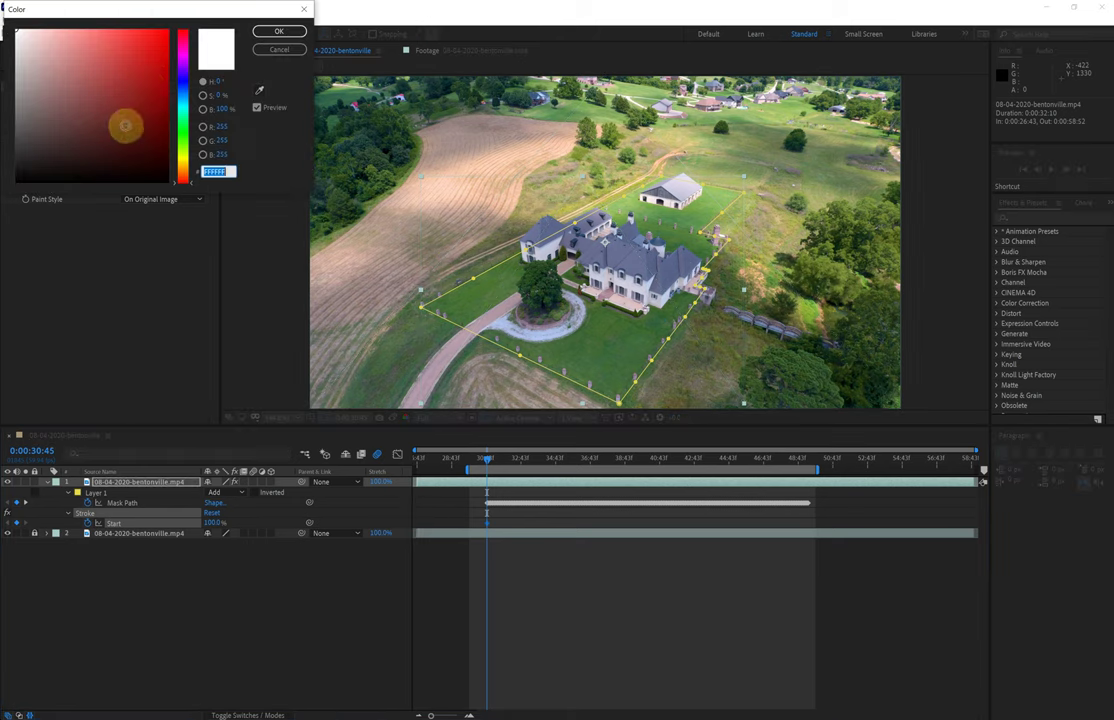
drag(173, 101, 179, 159)
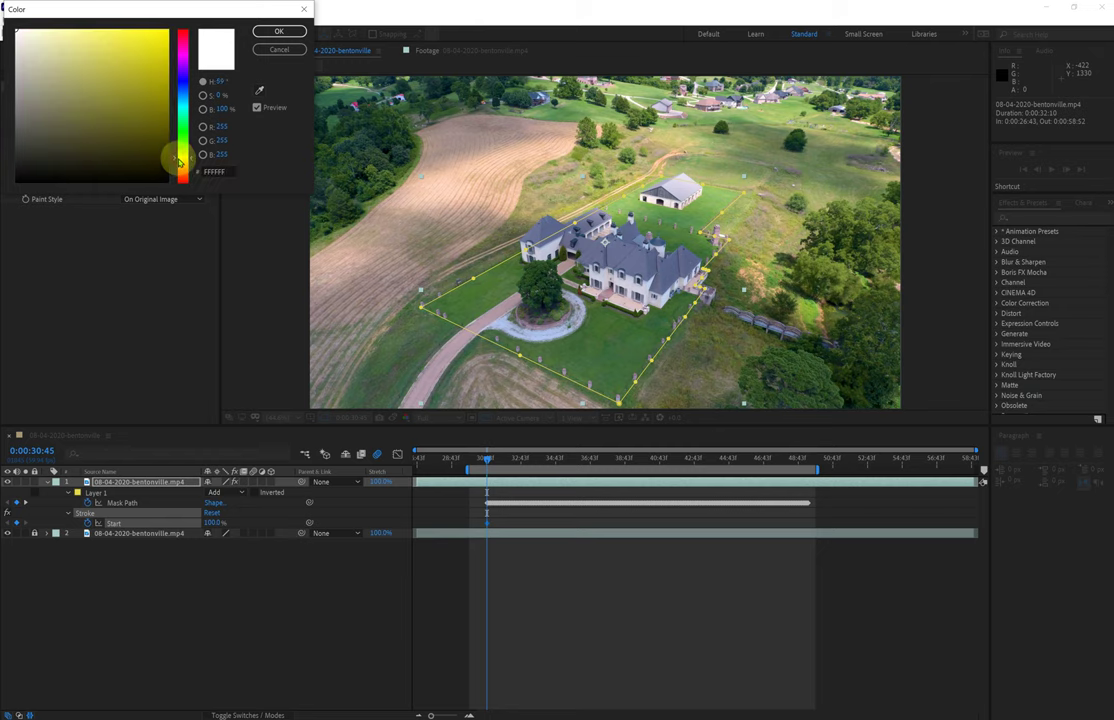
click(160, 33)
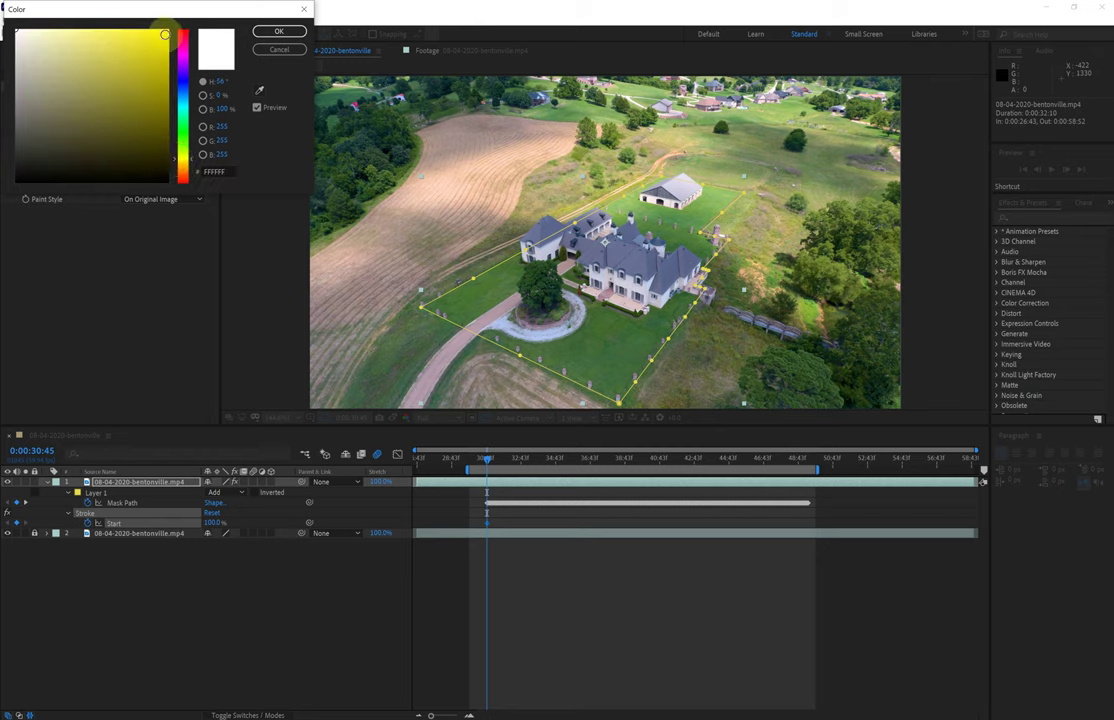
click(279, 32)
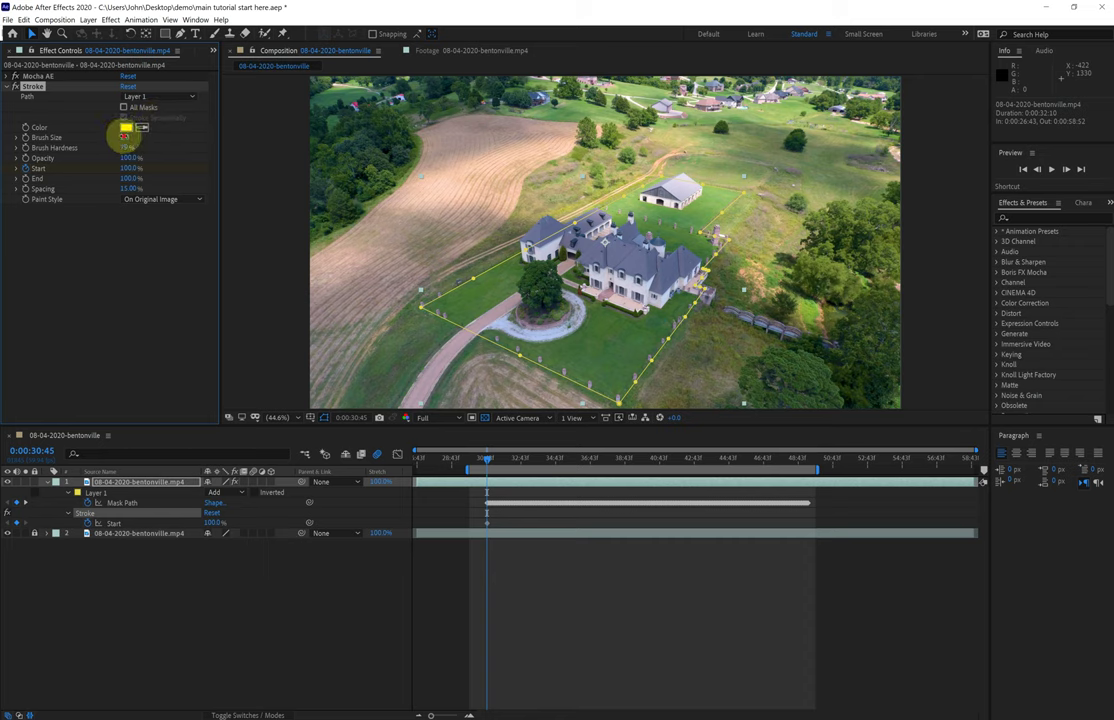
- Set the Stroke's brush size to 8.5 and apply the effect to all masks
drag(124, 139, 160, 136)
click(123, 107)
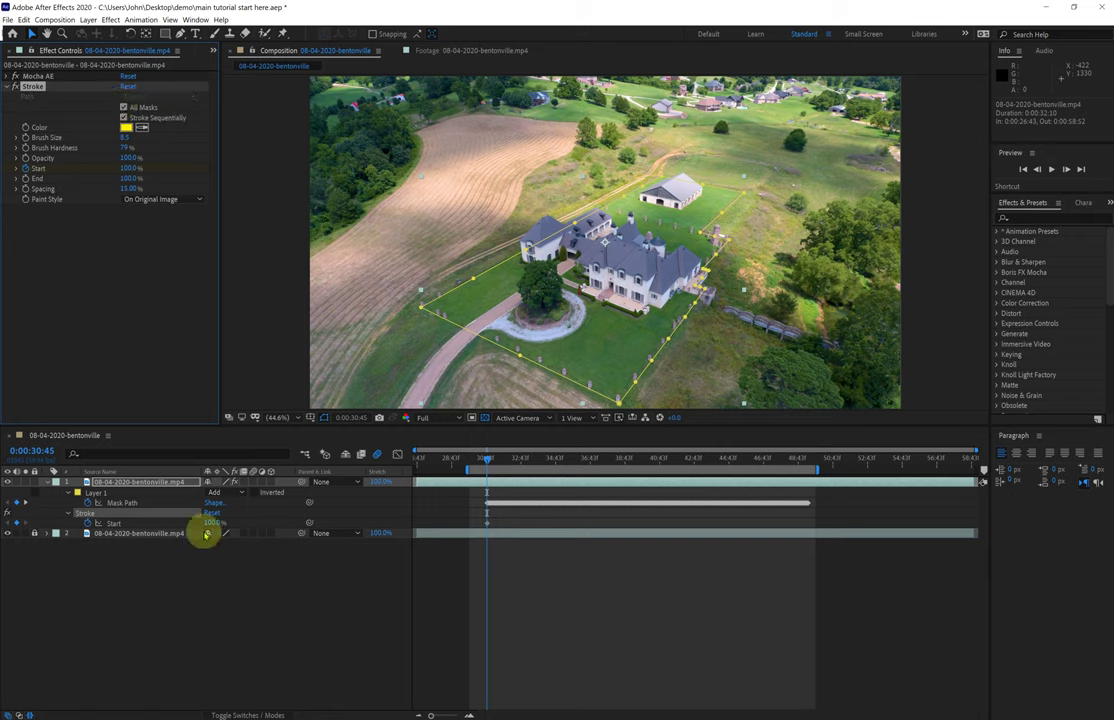
- Lower the composition preview resolution to Quarter and set the Stroke's Start keyframe at 0:00:30:45 to 100%
drag(213, 522, 113, 522)
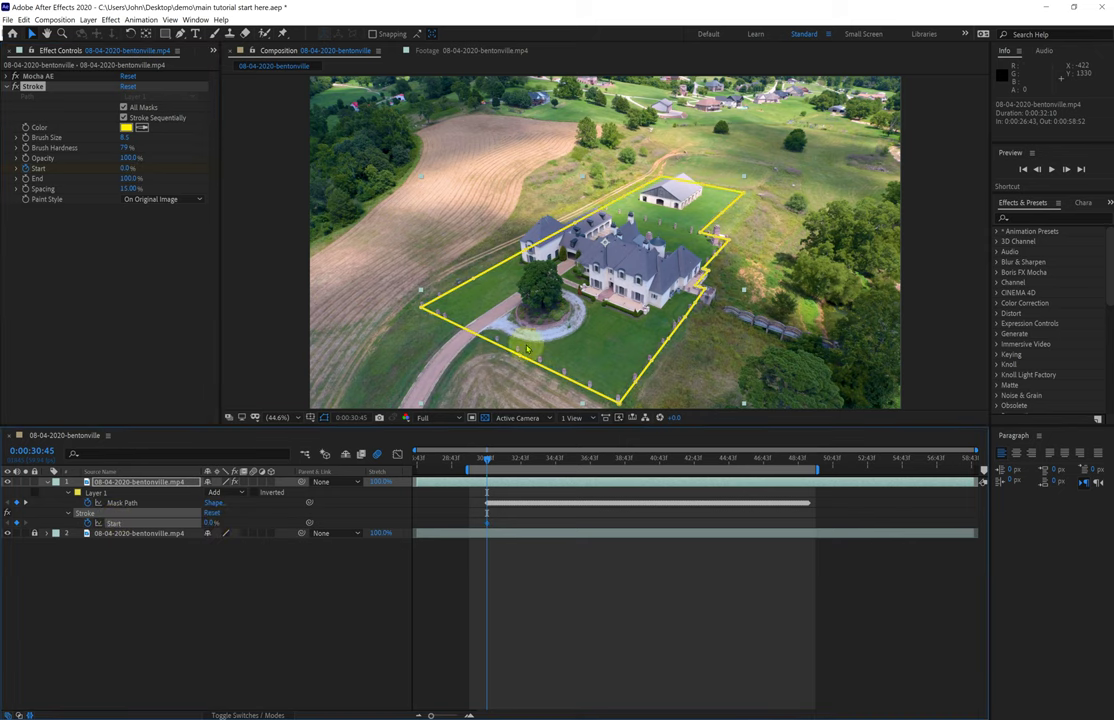
click(439, 419)
click(428, 480)
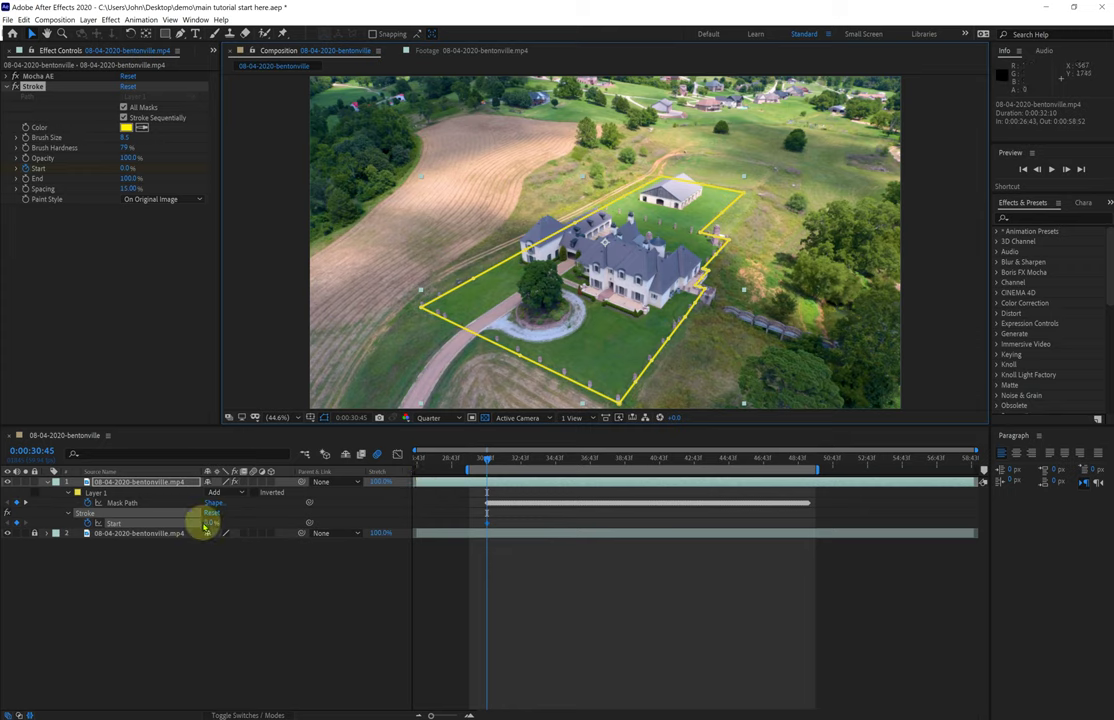
drag(209, 523, 352, 518)
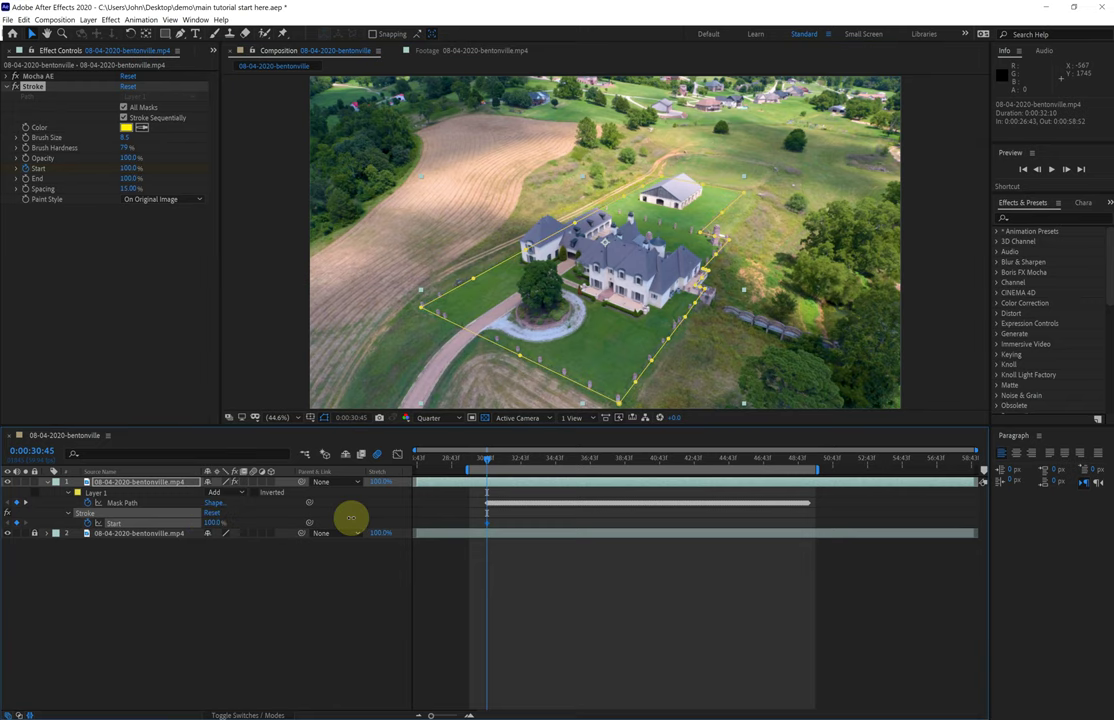
- Keyframe the Stroke's Start value at 0% at 0:00:36:19 and scrub back through the animation
drag(551, 461, 583, 457)
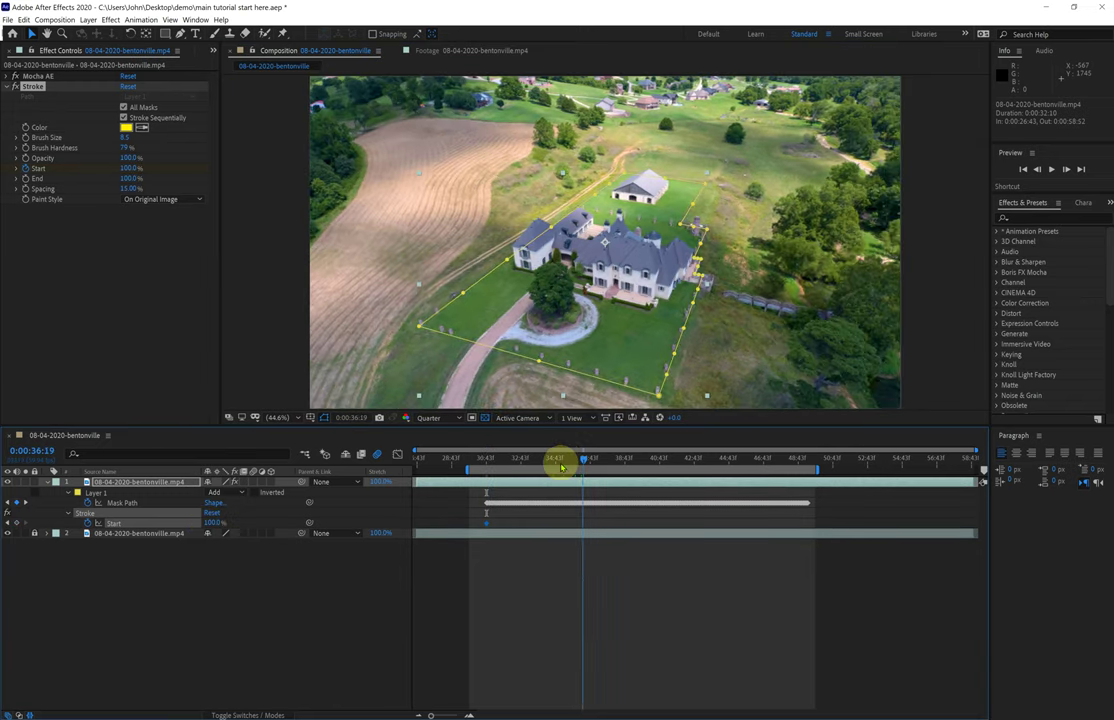
drag(215, 522, 6, 512)
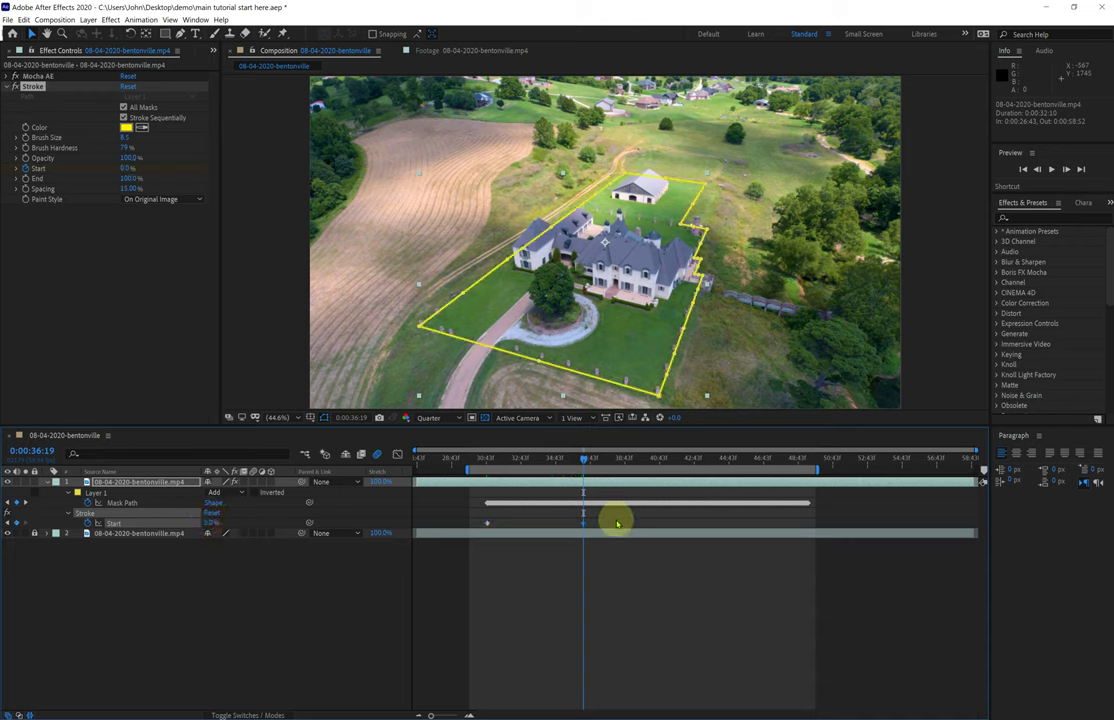
drag(567, 457, 512, 459)
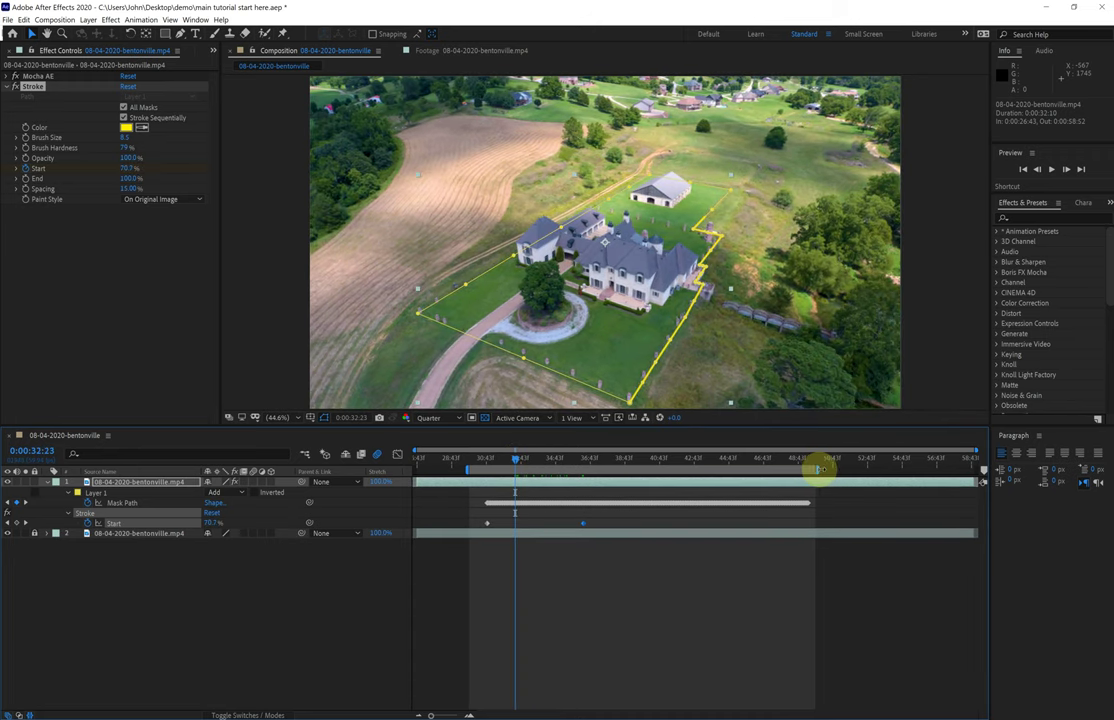
- Shorten the work area to end at 0:00:37:17, just past the last Start keyframe, and save the project
drag(817, 470, 602, 476)
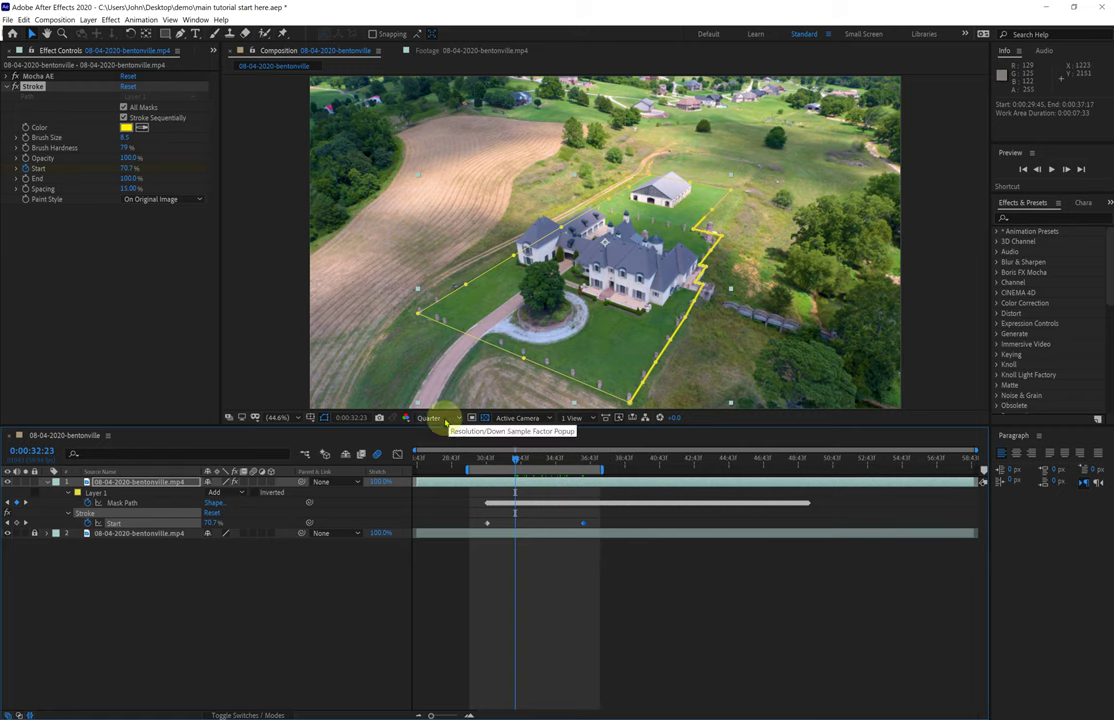
click(8, 20)
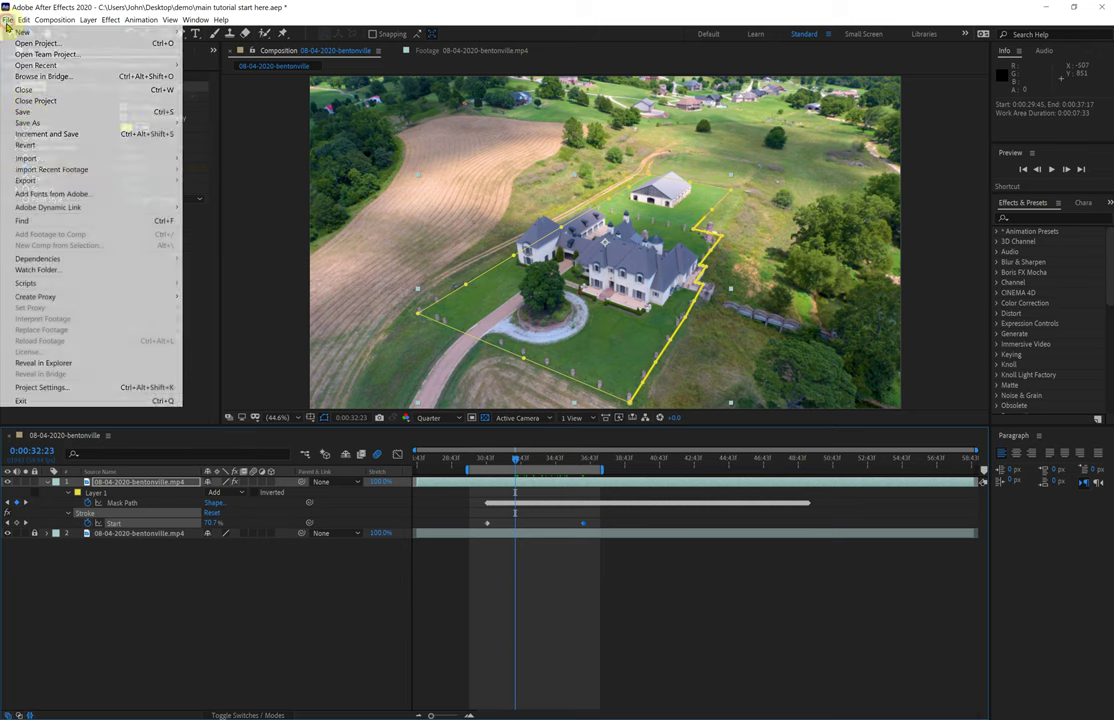
click(60, 112)
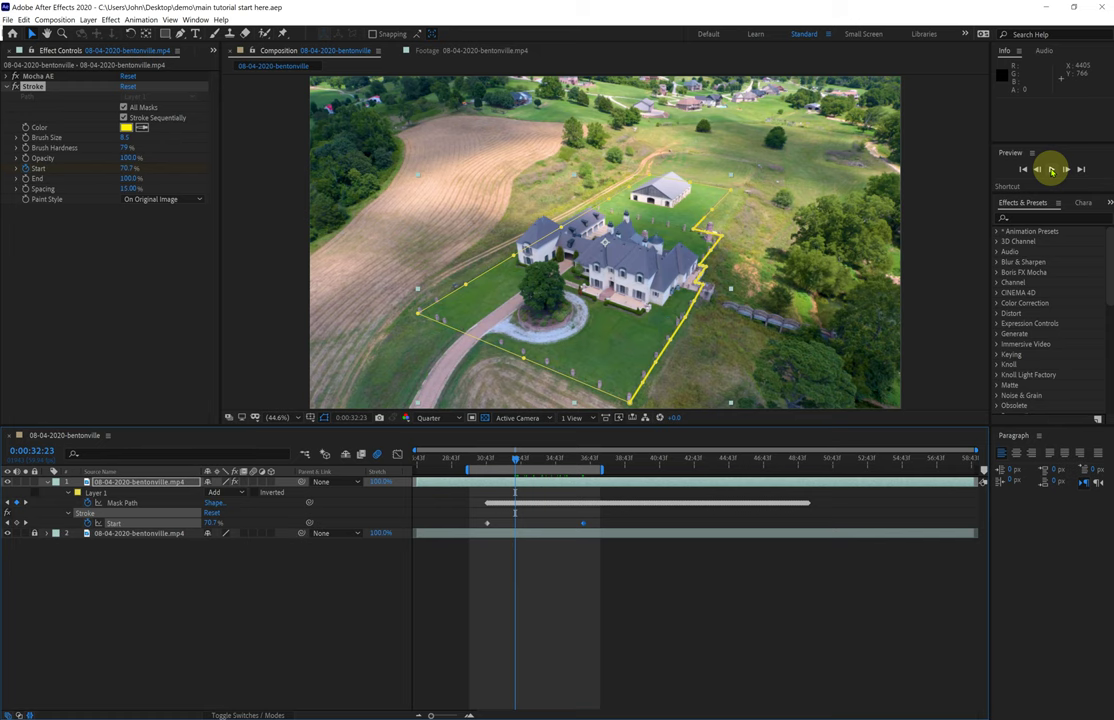
- Play the stroke animation over the work area and check how the line follows the fence at 0:00:33:41
click(1052, 170)
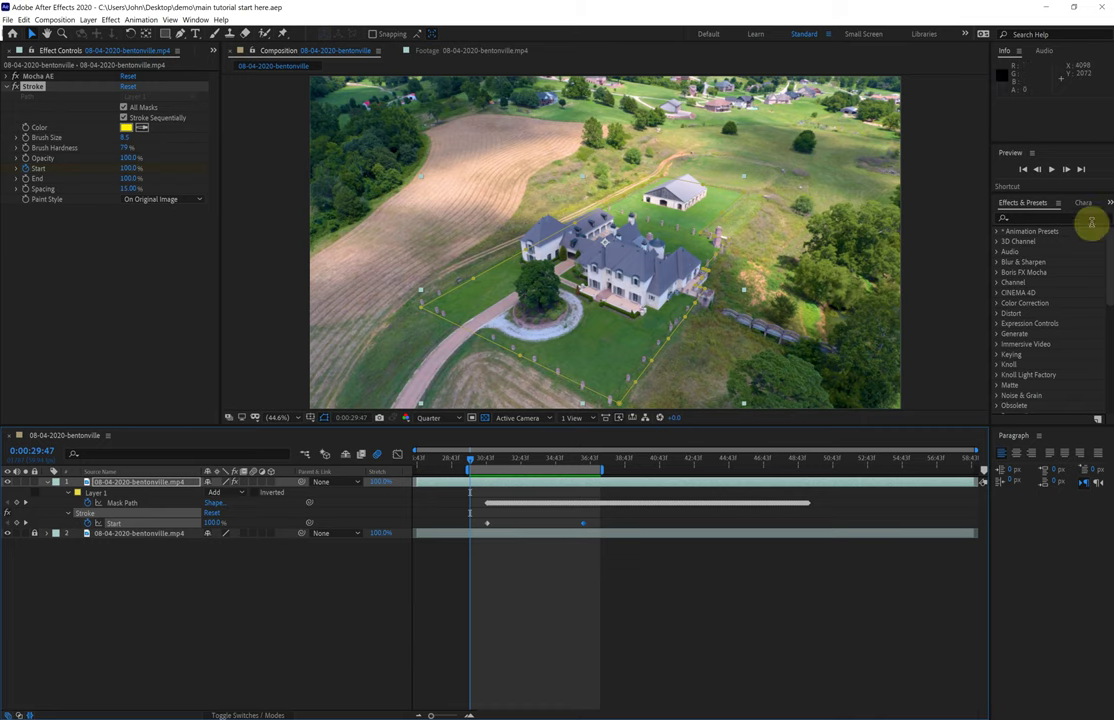
click(1052, 170)
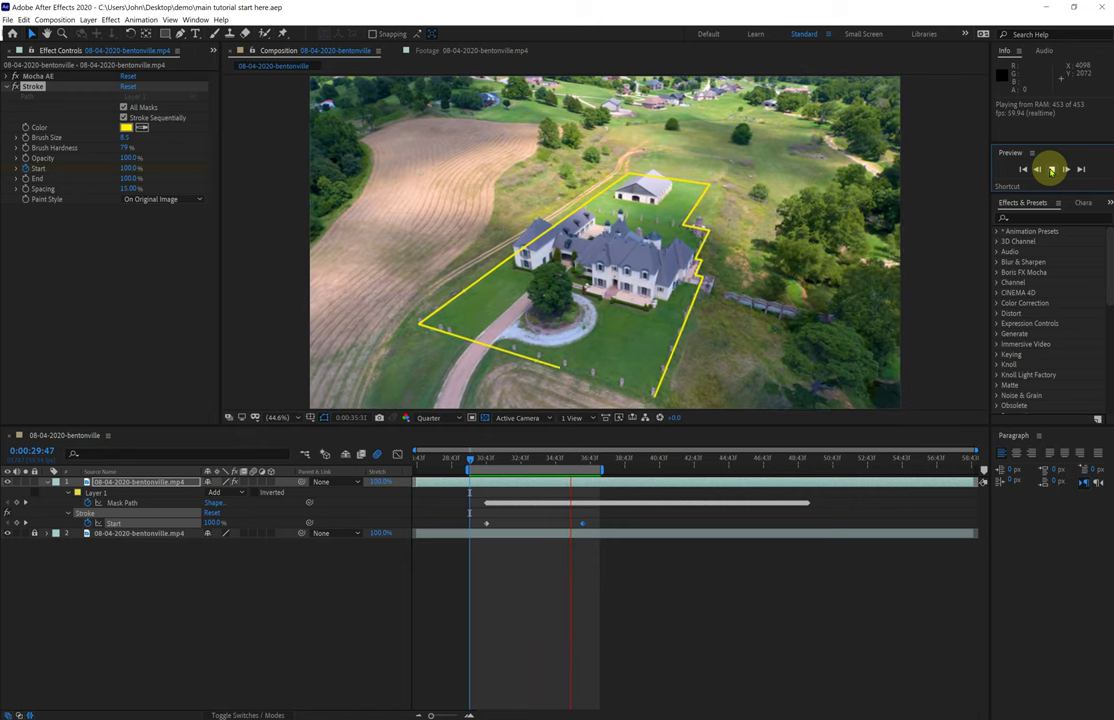
click(1052, 170)
drag(578, 460, 537, 456)
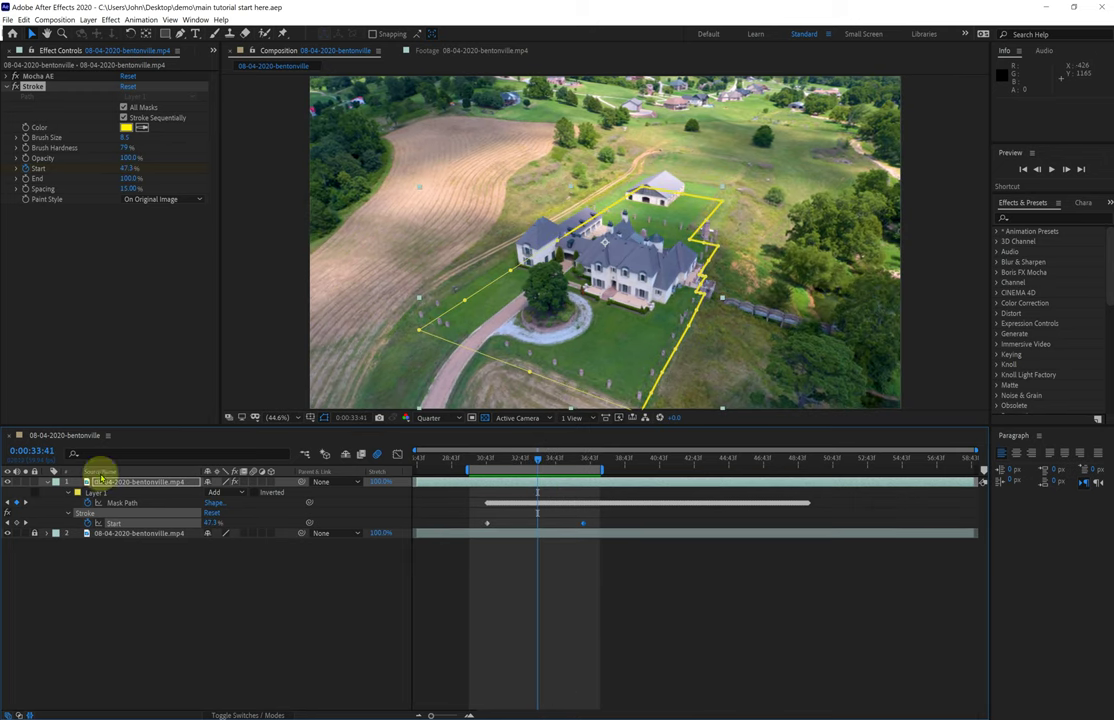
- Restore the composition preview resolution to Full and reopen the top clip layer's track in the Mocha AE plugin
click(430, 418)
click(429, 446)
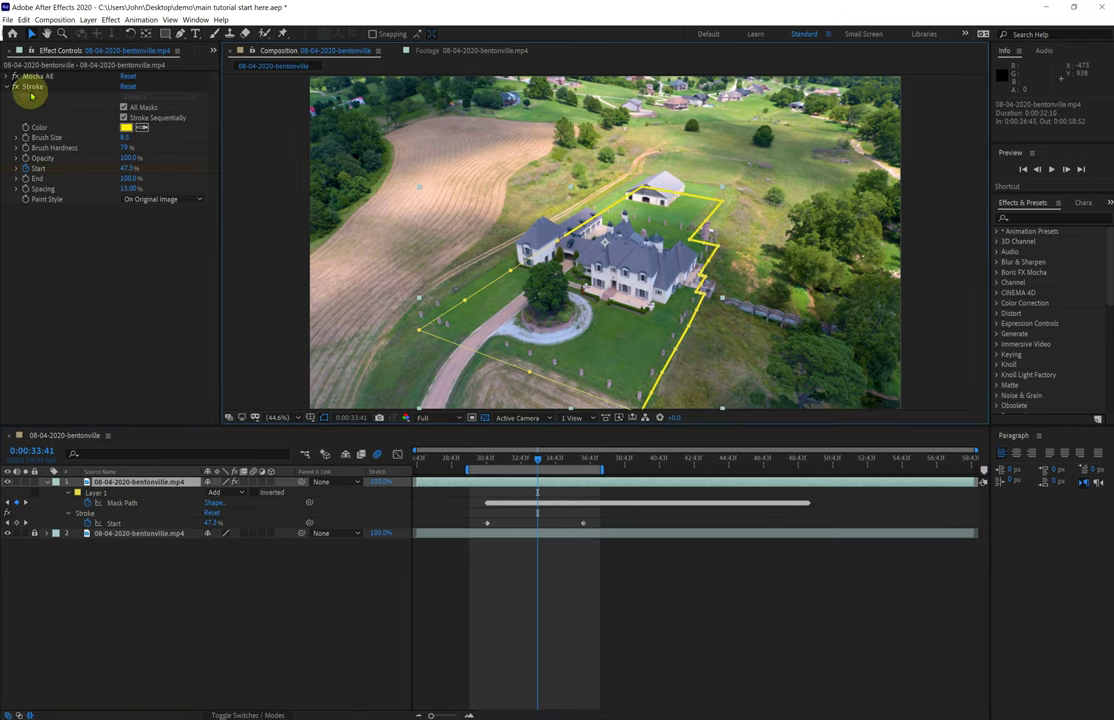
click(38, 77)
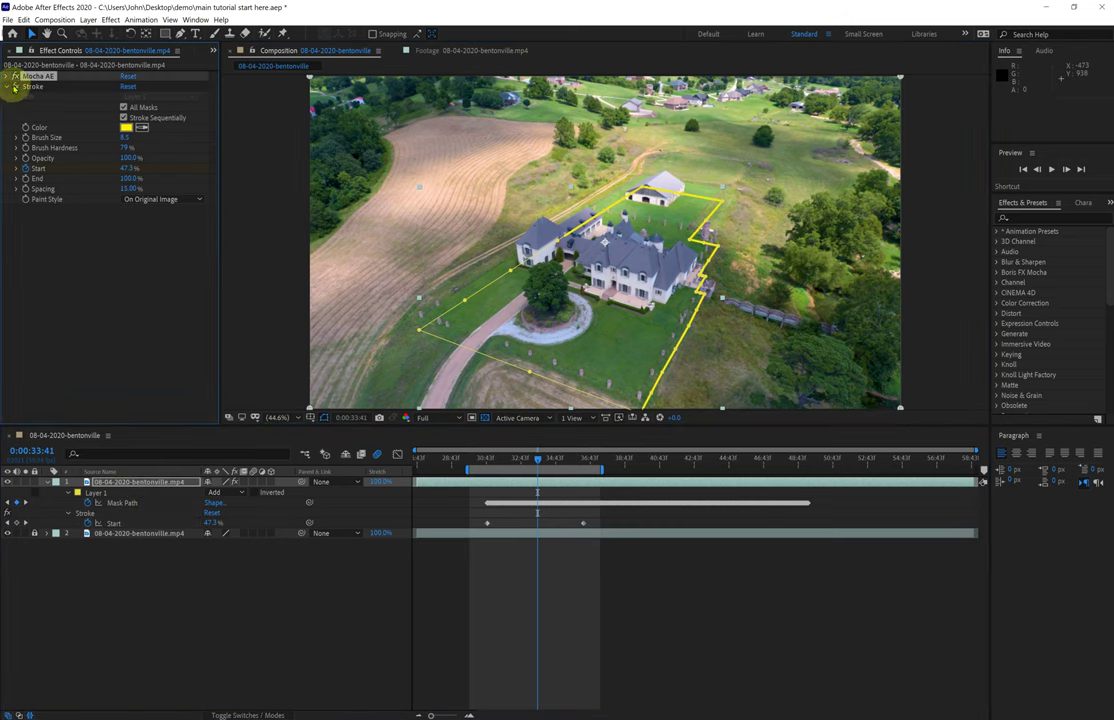
click(8, 87)
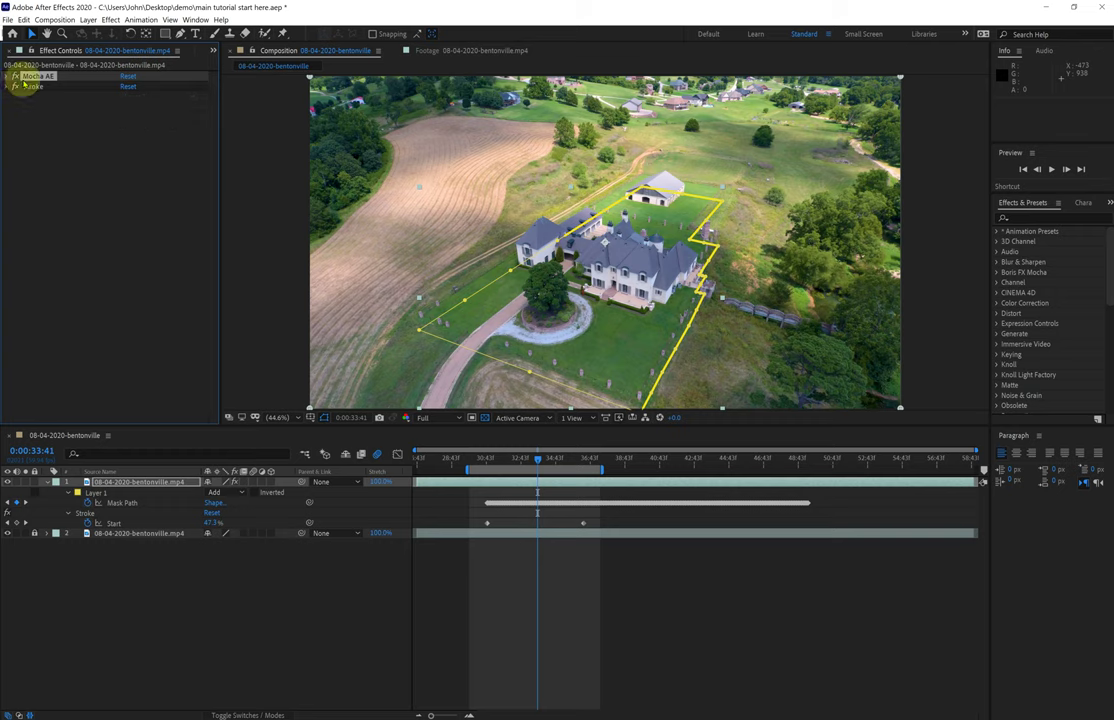
click(7, 76)
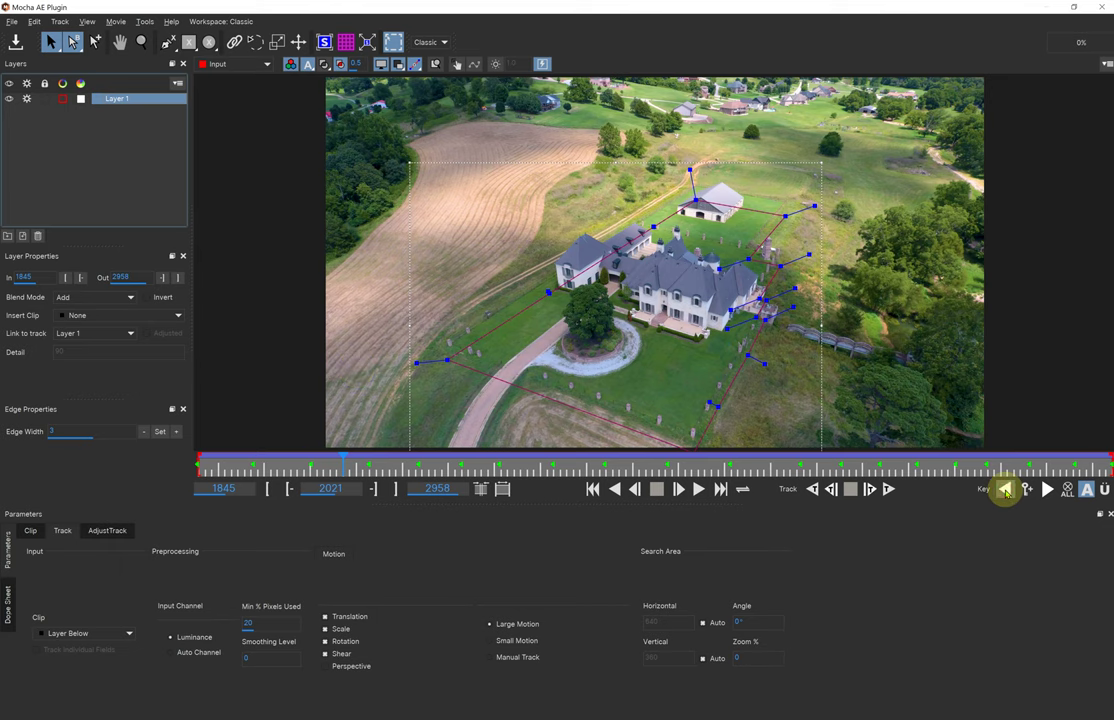
- Compare the fence spline at and between the keyframes at frames 1983, 2054 and 2114, and delete the keyframe at frame 2054
click(1005, 489)
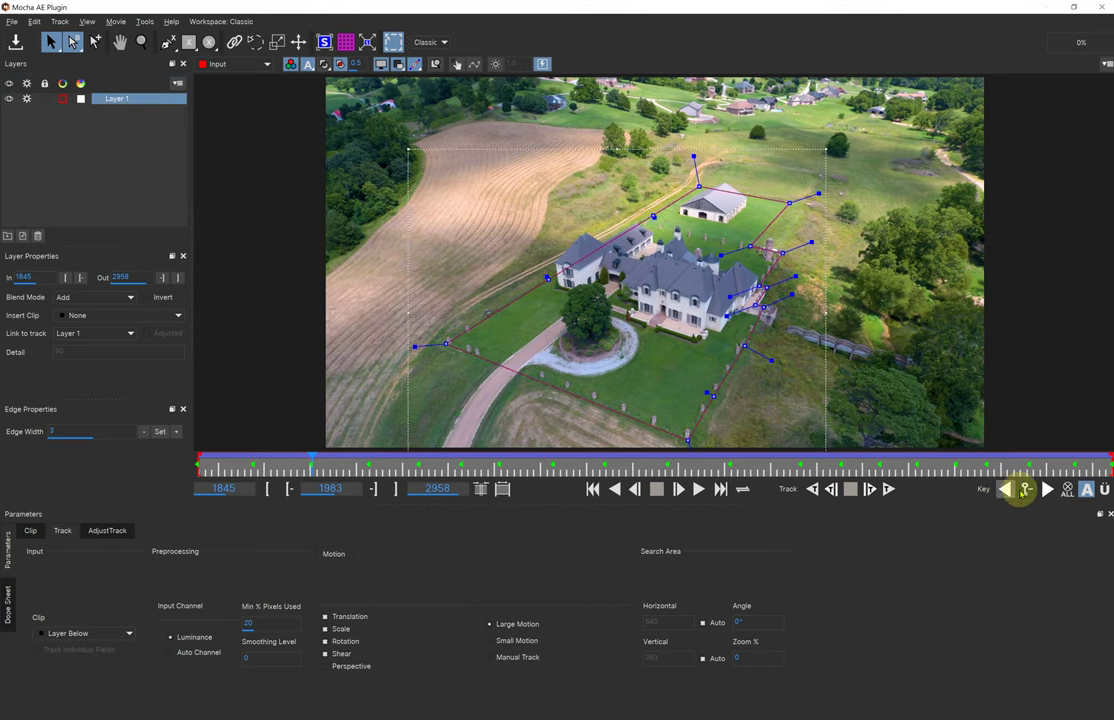
click(1046, 489)
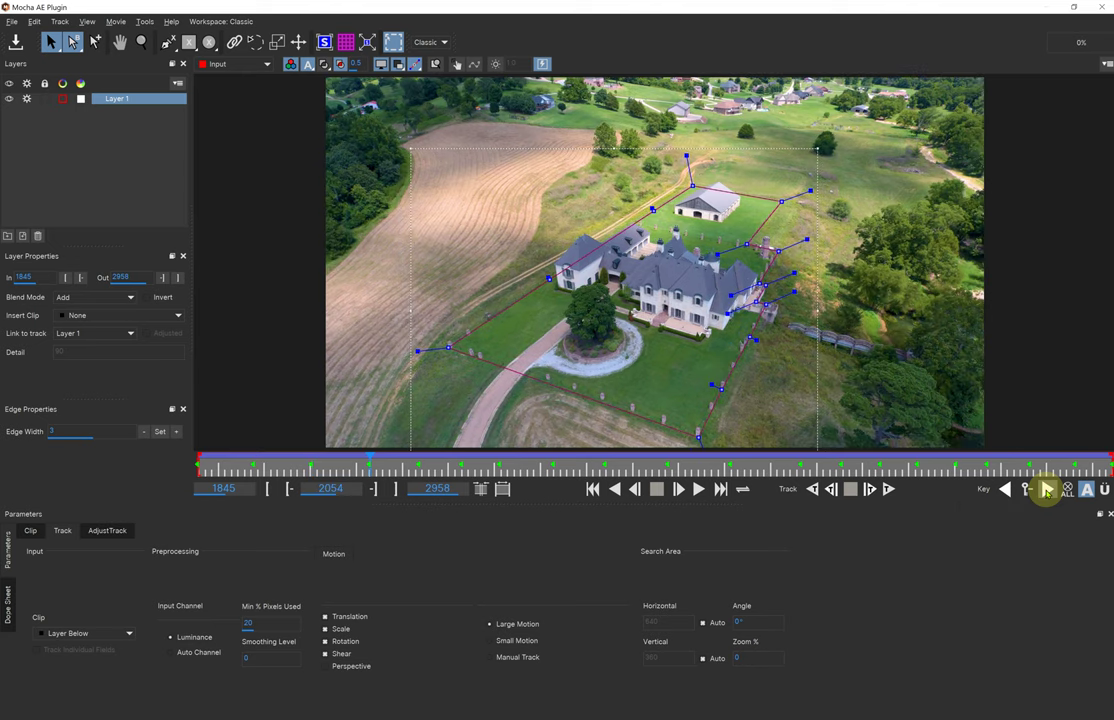
click(1046, 489)
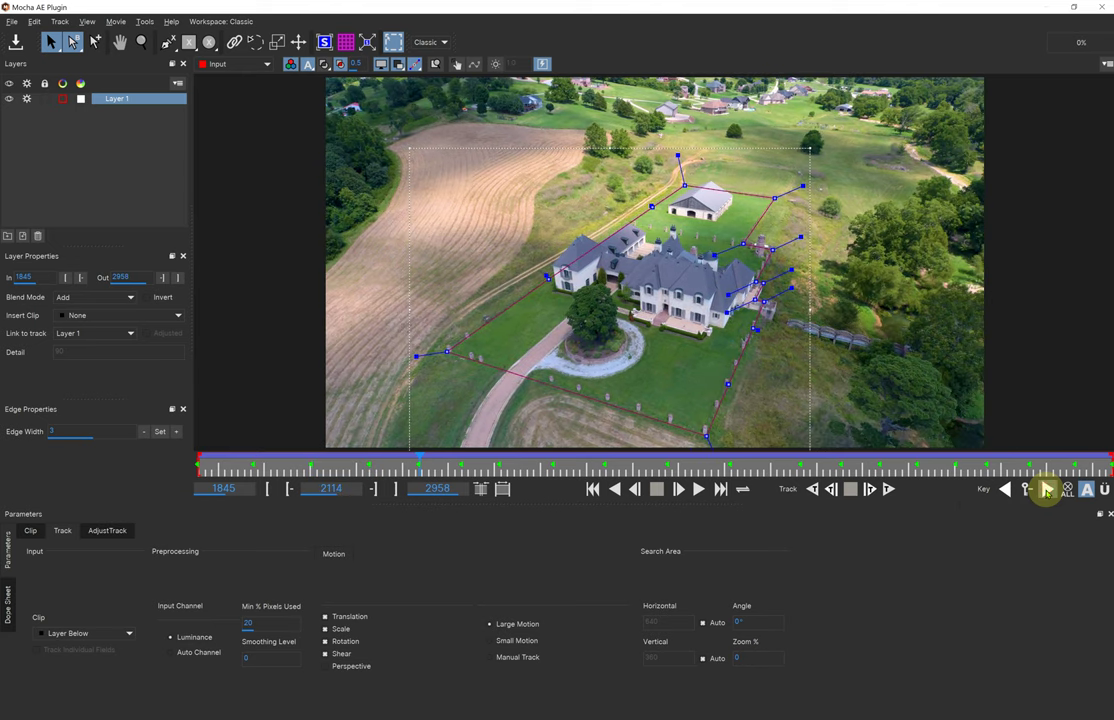
click(1005, 489)
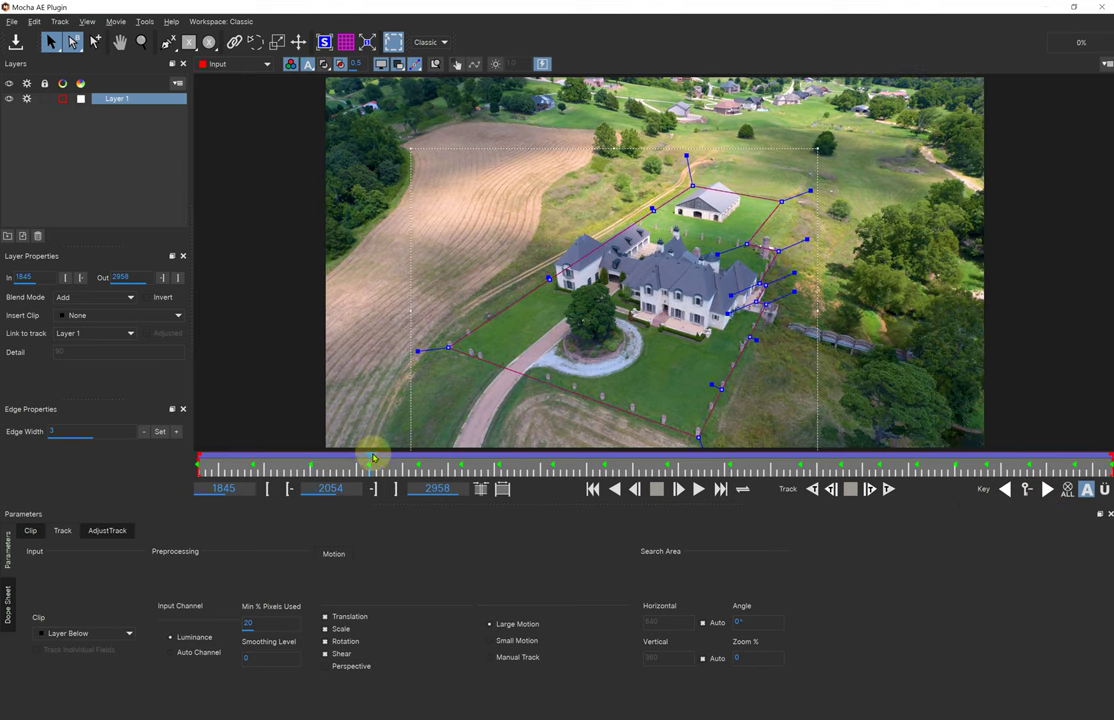
drag(368, 458, 359, 458)
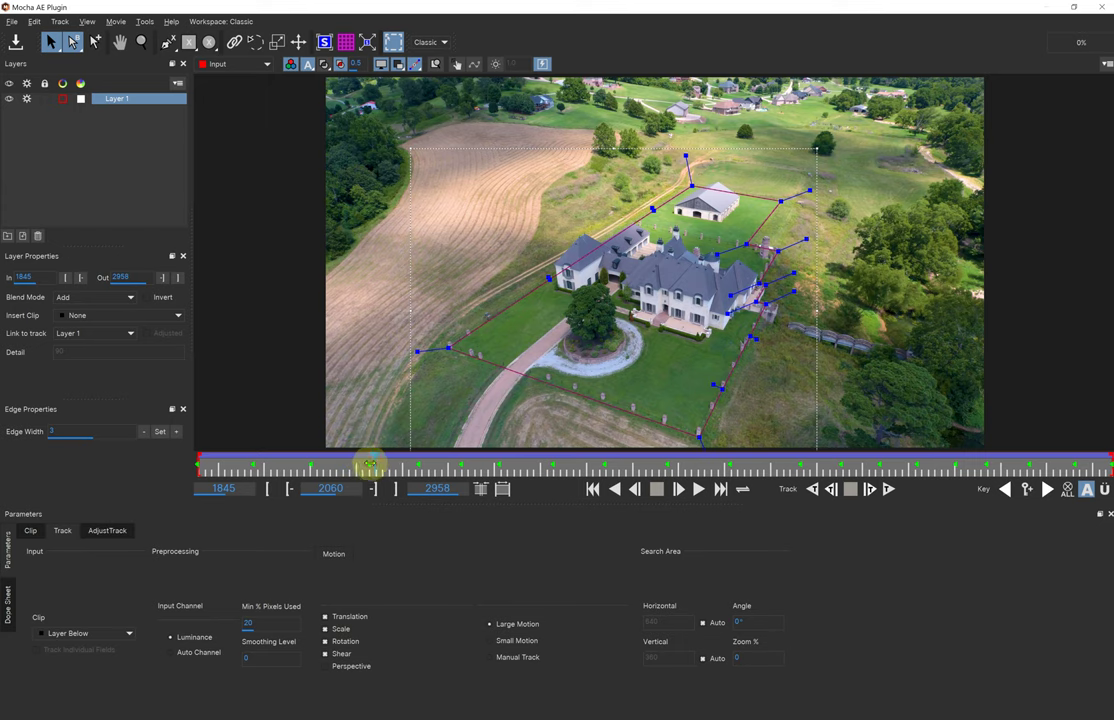
mouse_move(361, 465)
mouse_down()
mouse_move(298, 466)
mouse_move(372, 465)
mouse_move(360, 465)
mouse_up()
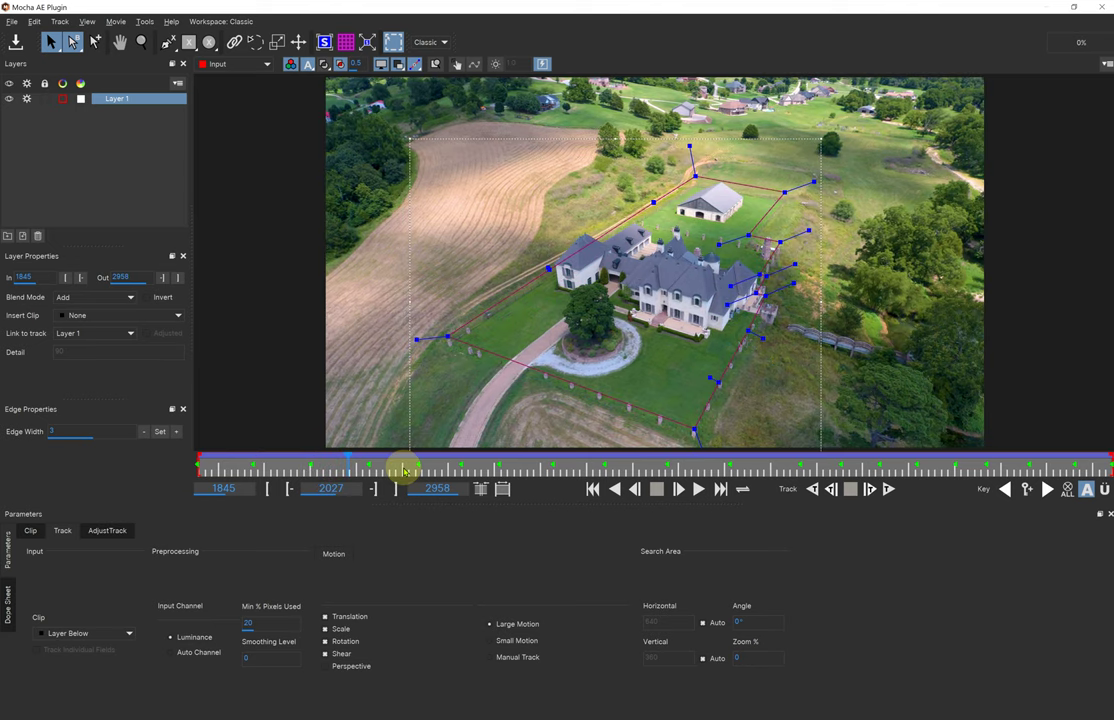
click(1046, 488)
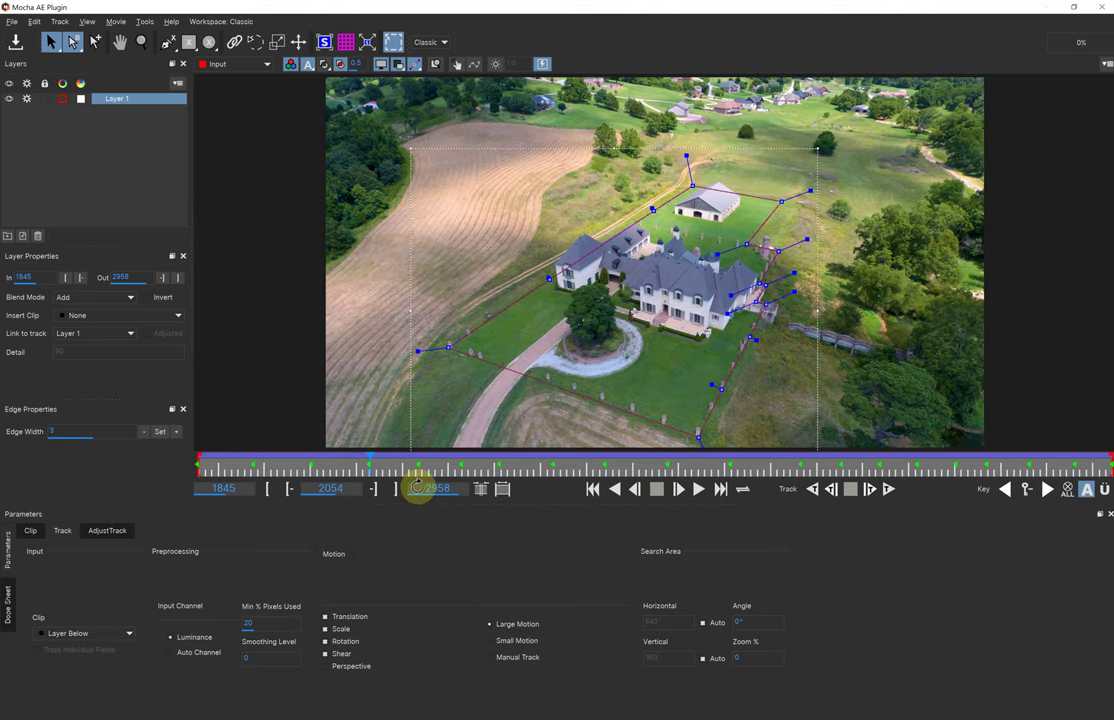
click(1025, 489)
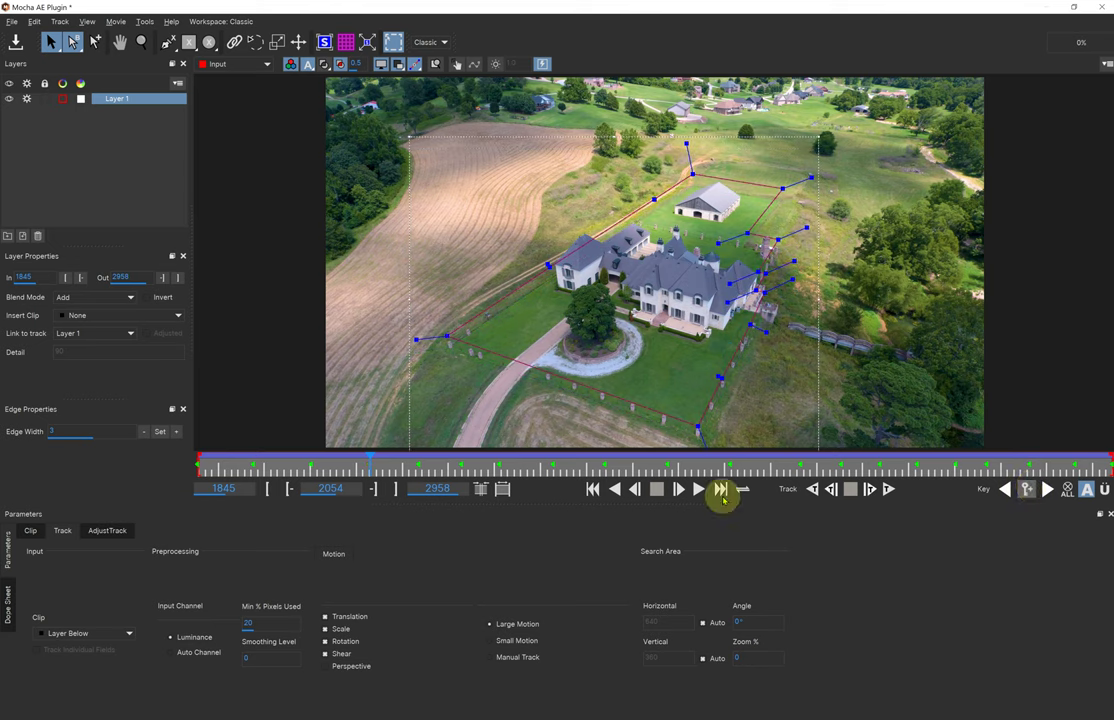
- Delete the fence spline's keyframe at frame 1983
click(1046, 489)
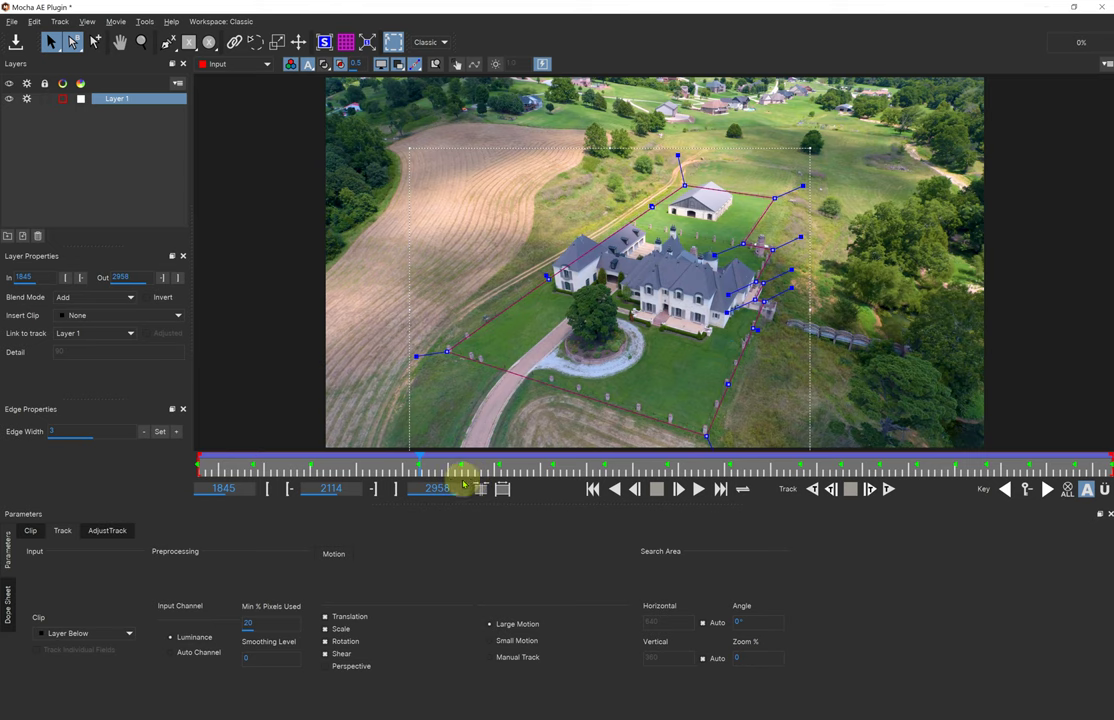
click(1005, 489)
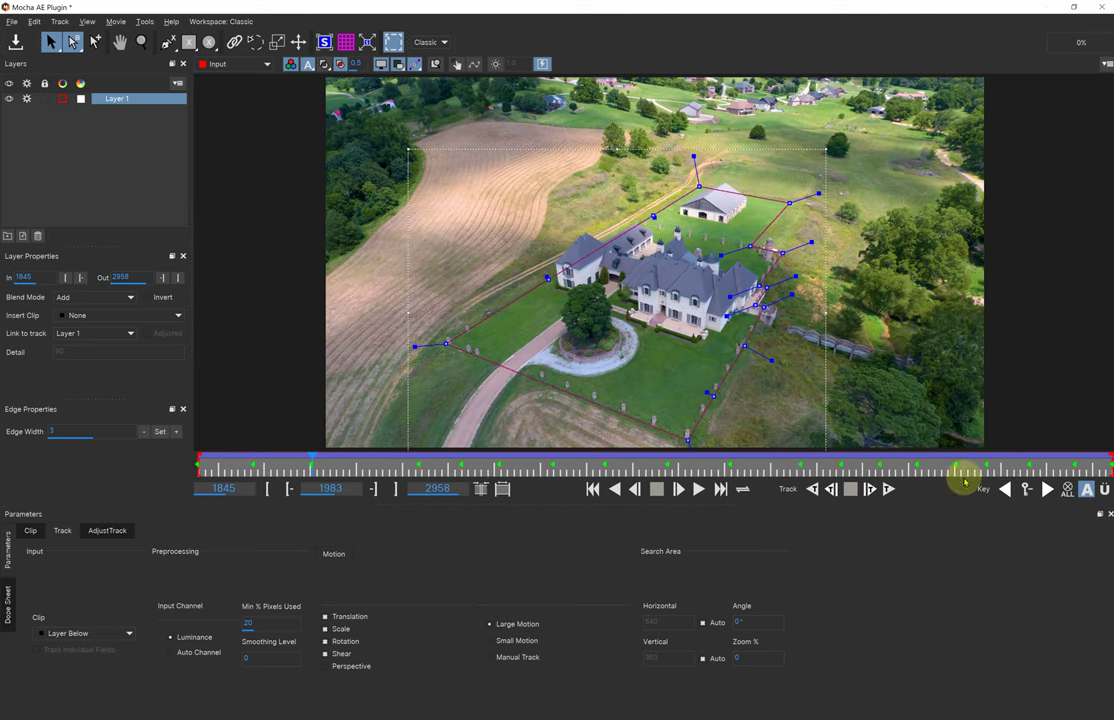
click(1005, 489)
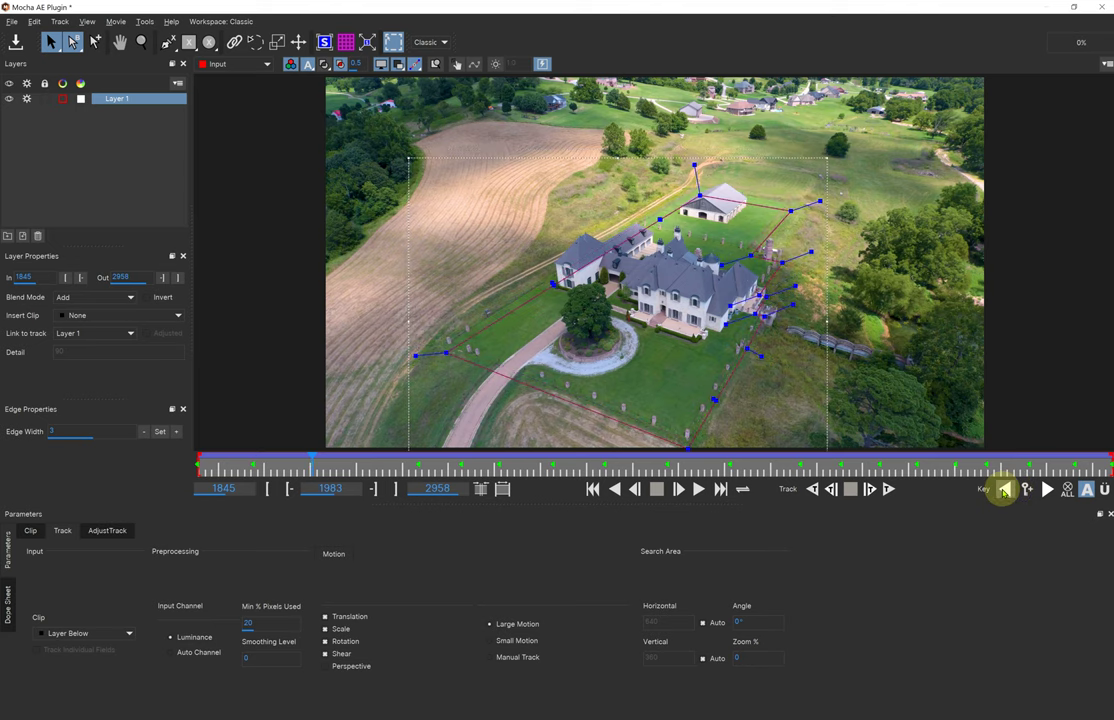
- Track Layer 1 forwards again from the keyframe at frame 1913, stopping at frame 2064
click(1005, 489)
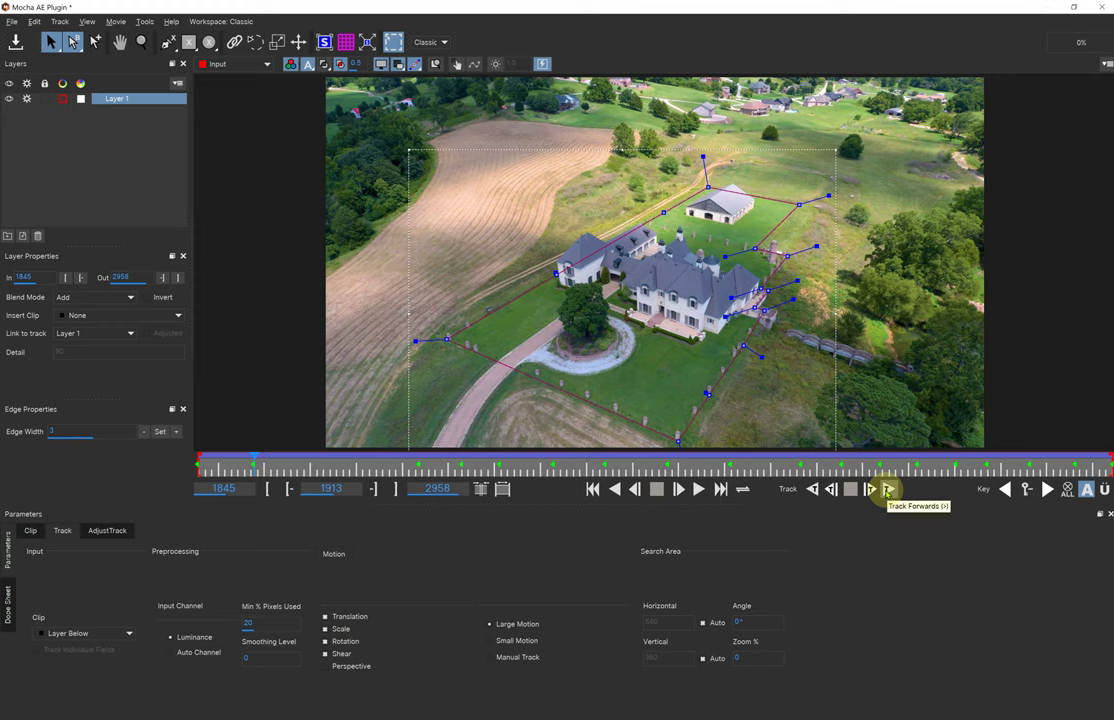
click(886, 489)
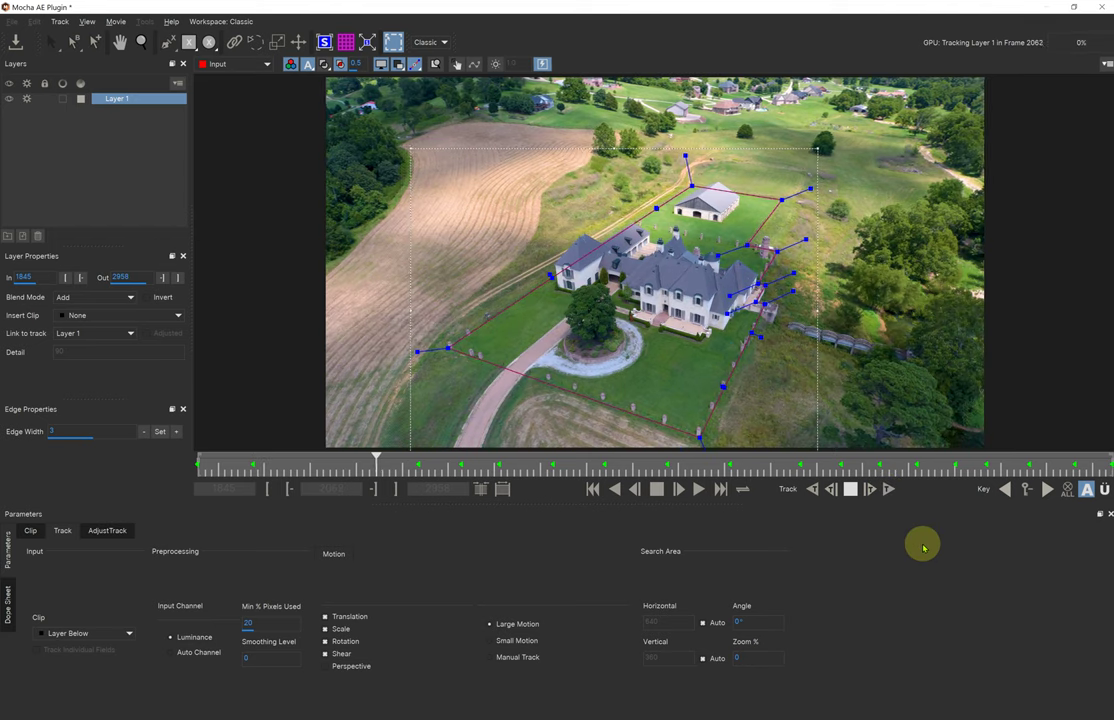
click(850, 489)
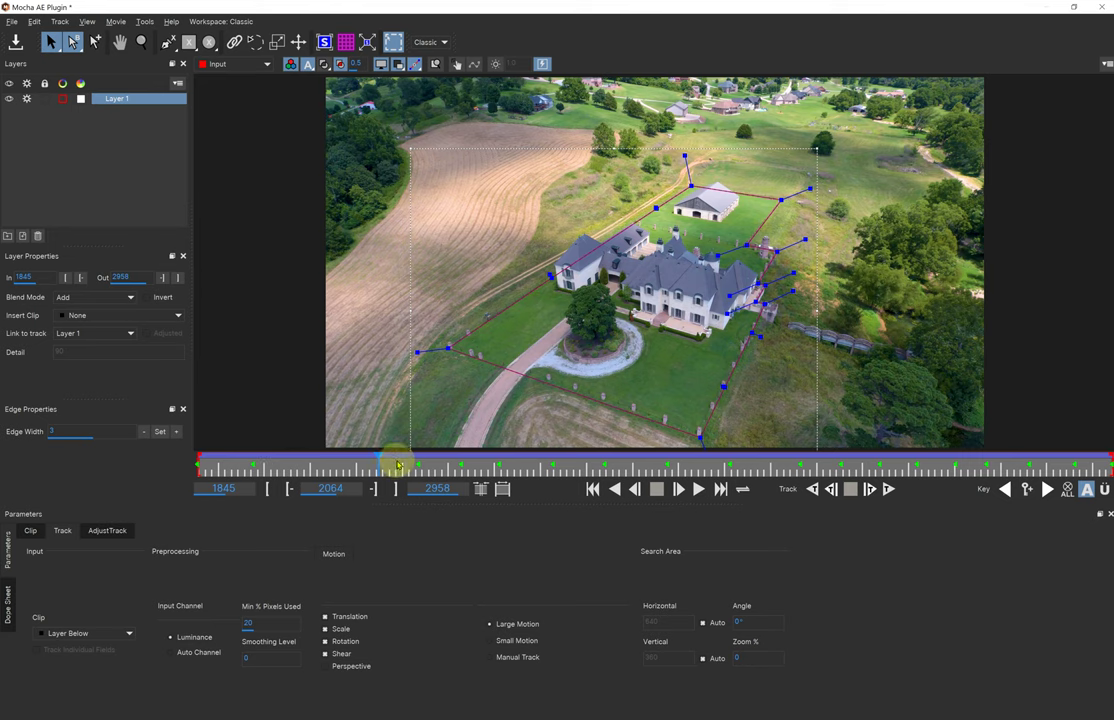
- Key the fence spline at frames 2014, 2068 and 1966, save the track and return to After Effects
mouse_move(368, 464)
mouse_down()
mouse_move(241, 465)
mouse_move(363, 468)
mouse_up()
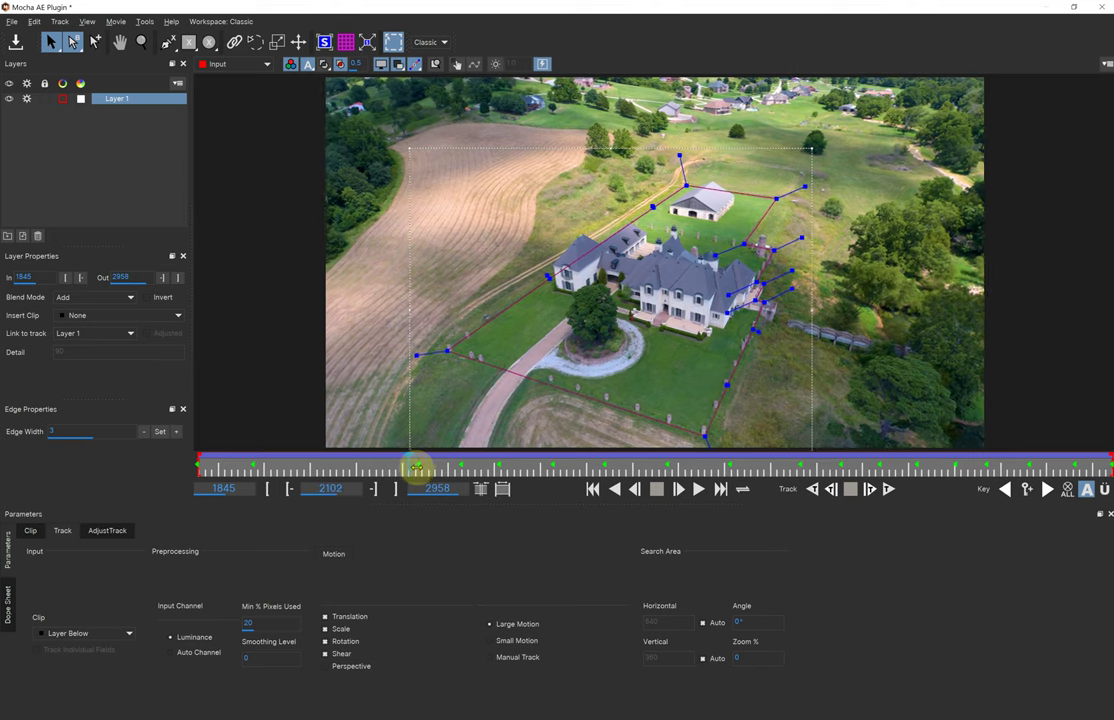
drag(378, 468, 334, 468)
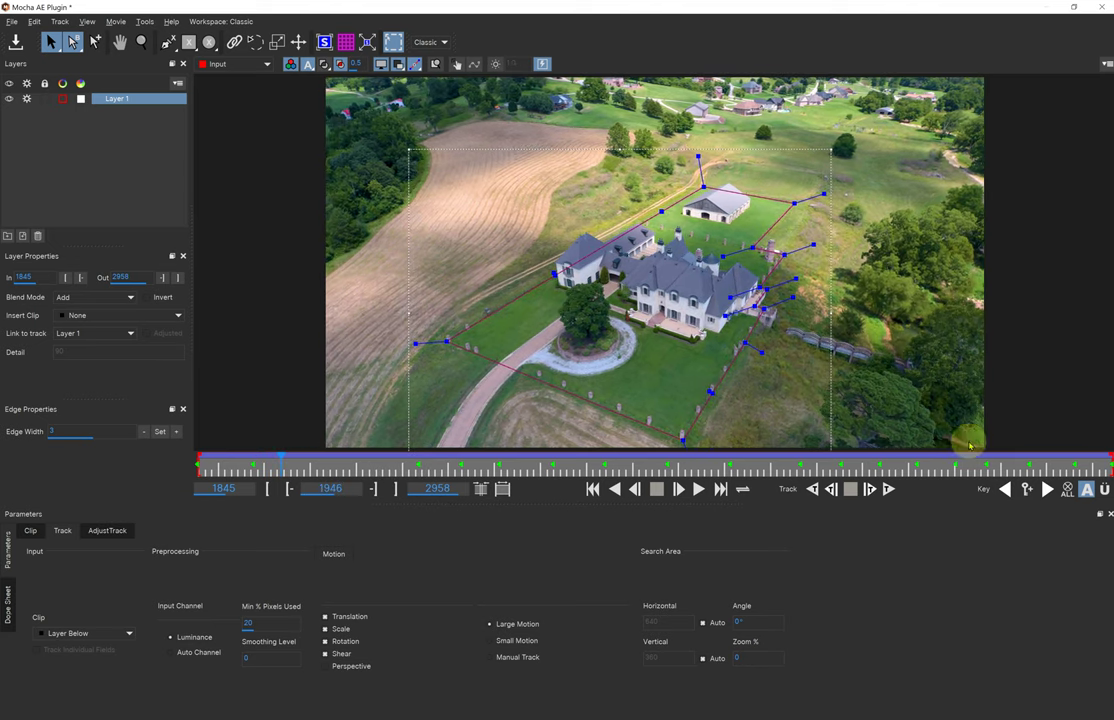
drag(280, 464, 333, 468)
click(1025, 490)
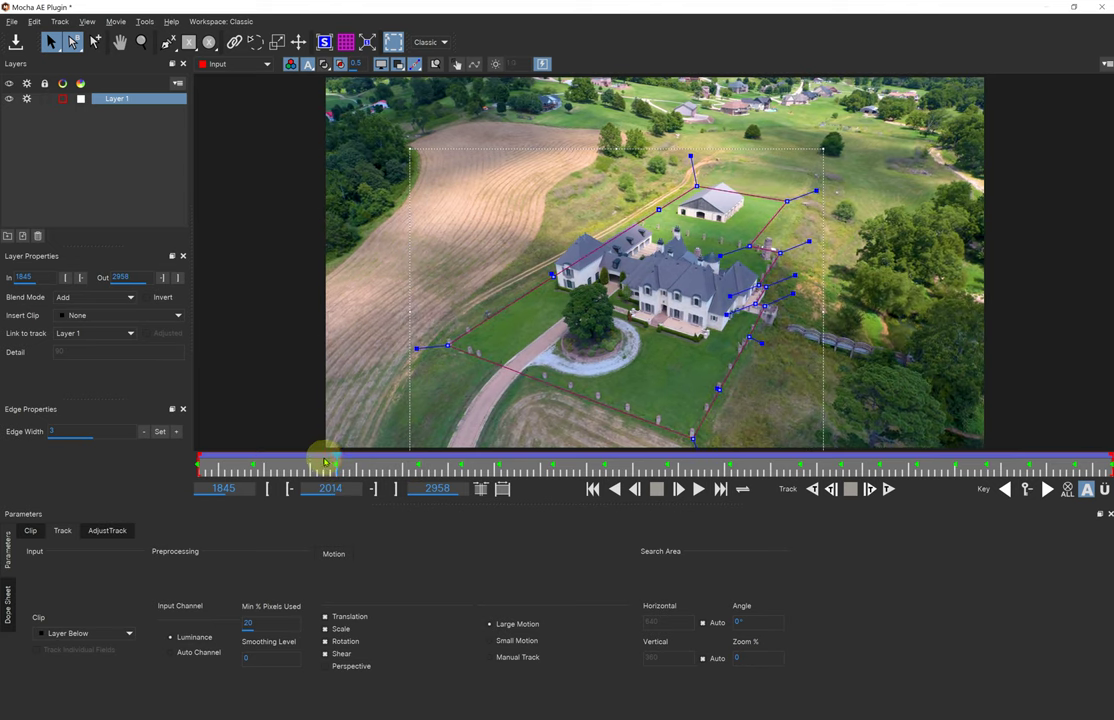
click(382, 463)
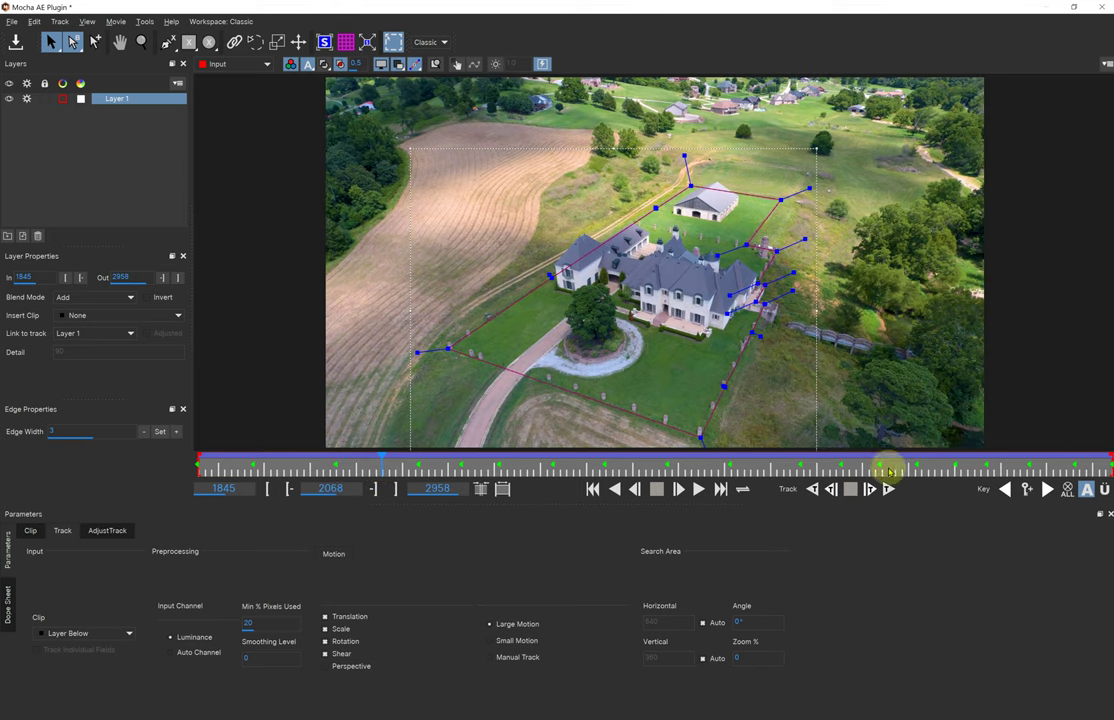
click(1025, 490)
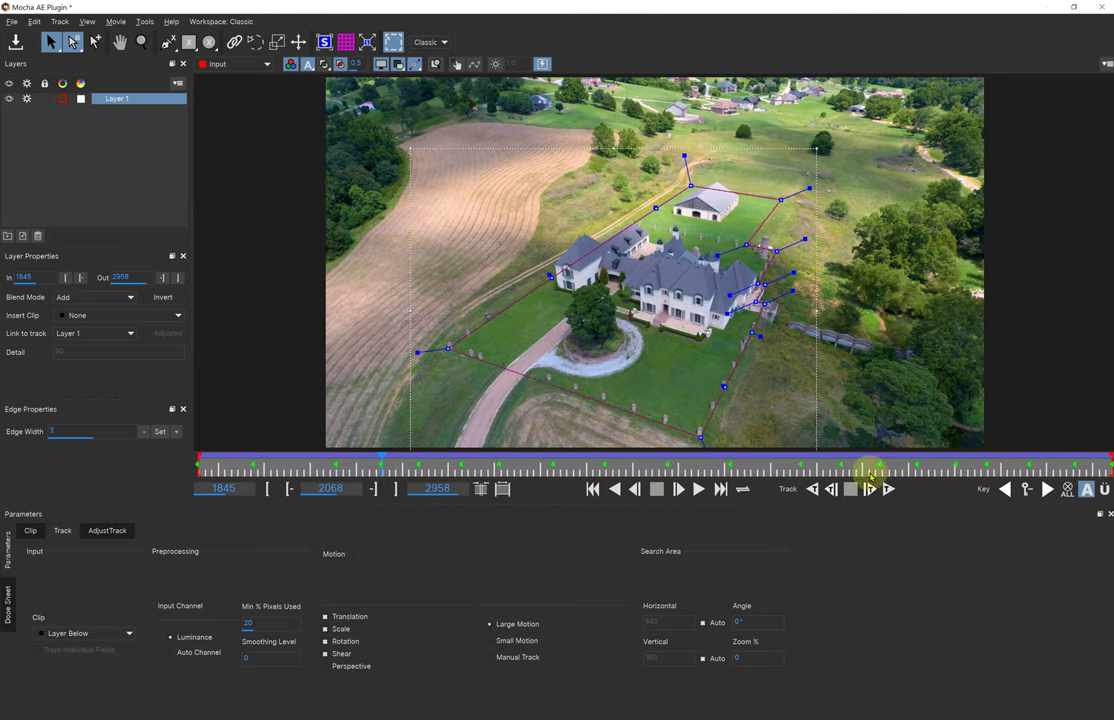
click(297, 464)
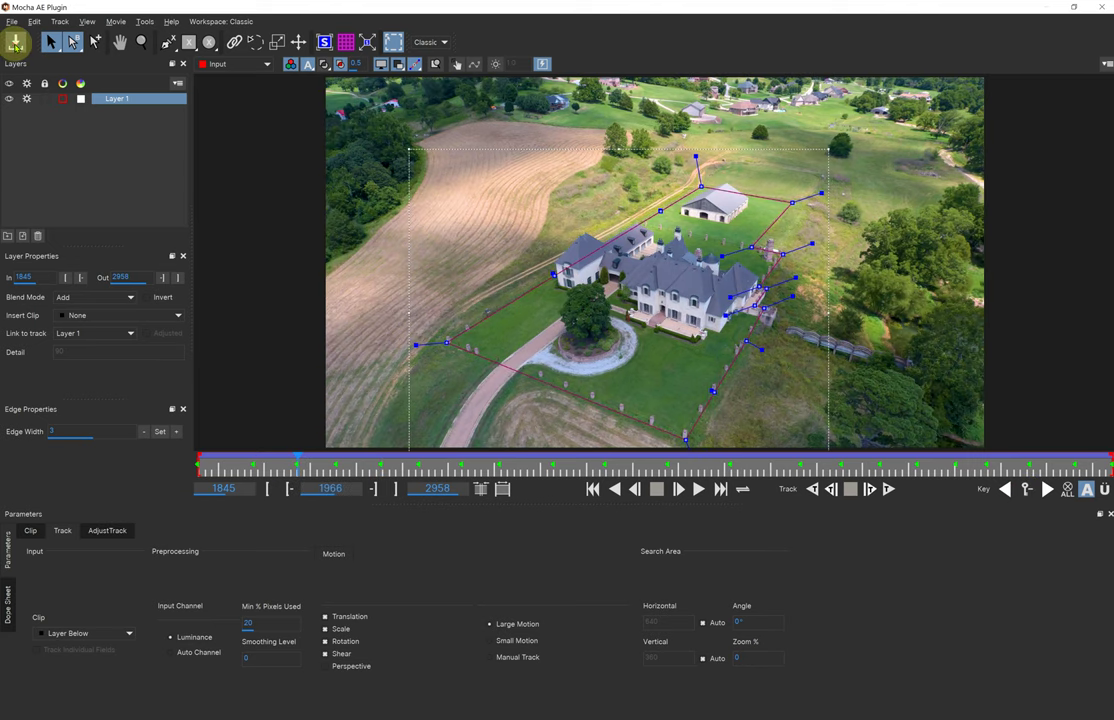
click(1107, 7)
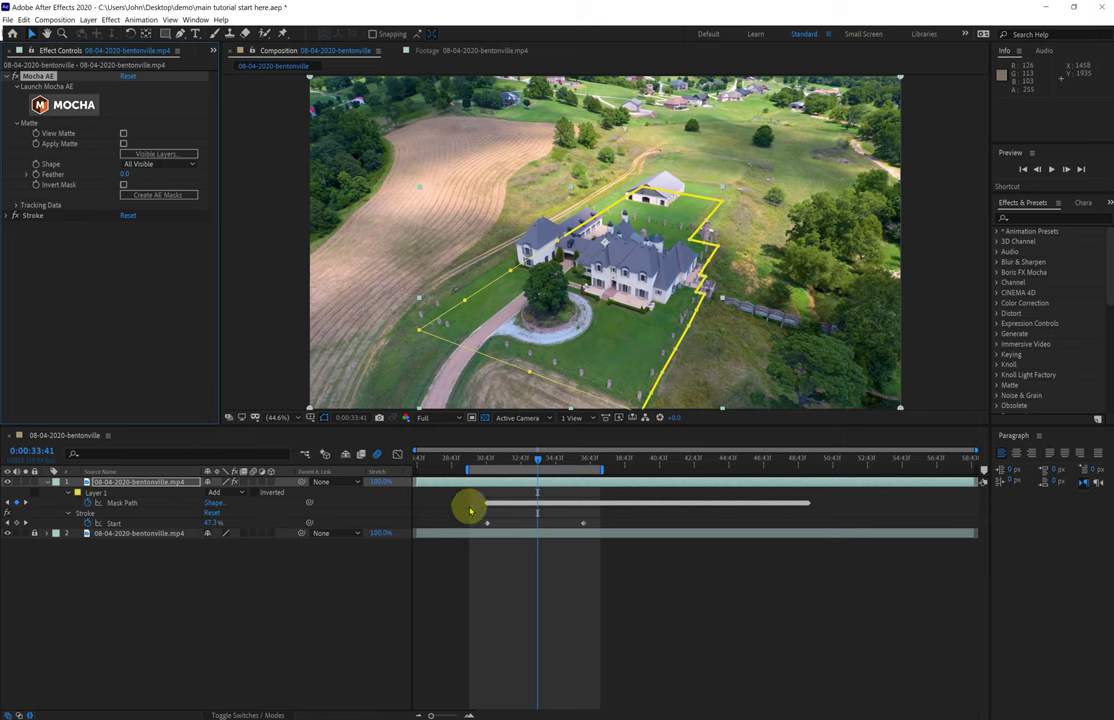
- Replace the top clip layer's old fence mask with an animated mask from the updated Mocha track, starting at 0:00:30:45
click(127, 505)
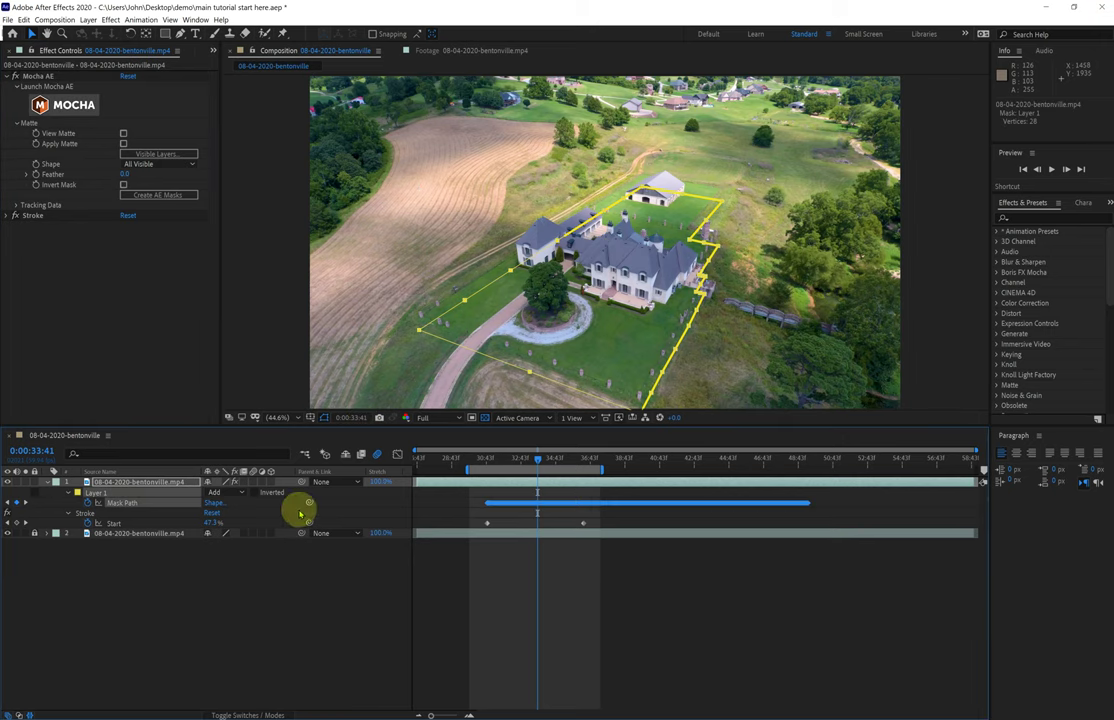
click(463, 505)
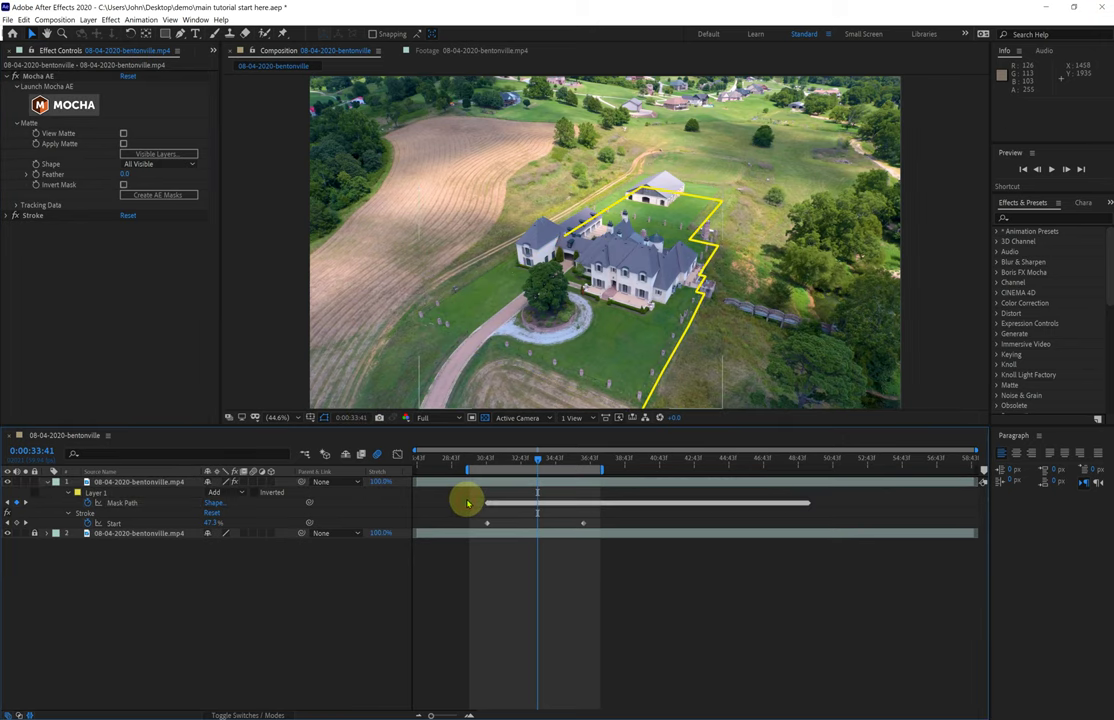
click(481, 459)
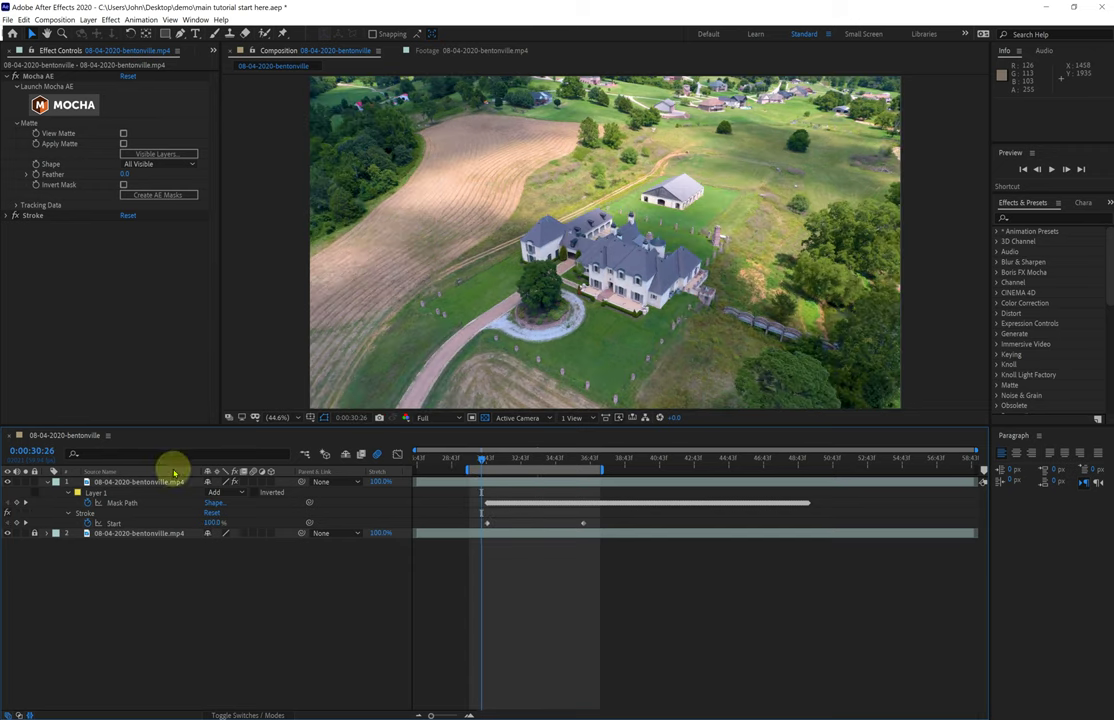
click(25, 503)
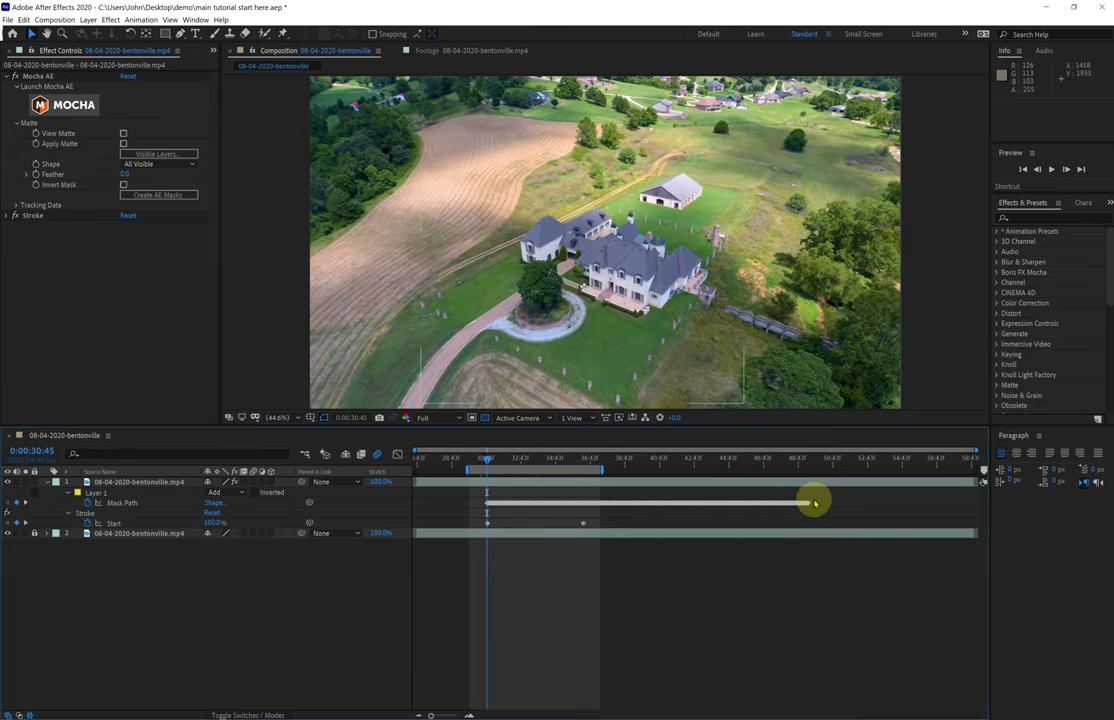
drag(790, 501, 469, 510)
click(469, 511)
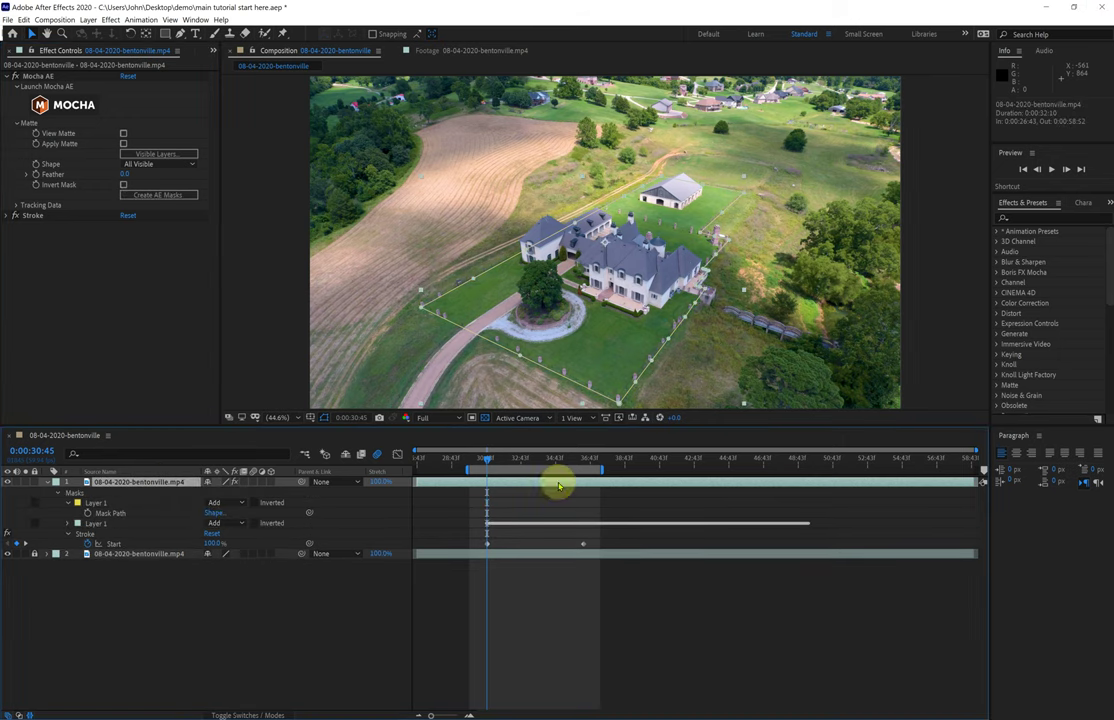
- Set the composition preview resolution to Quarter and play back the fence stroke animation across the work area
click(438, 418)
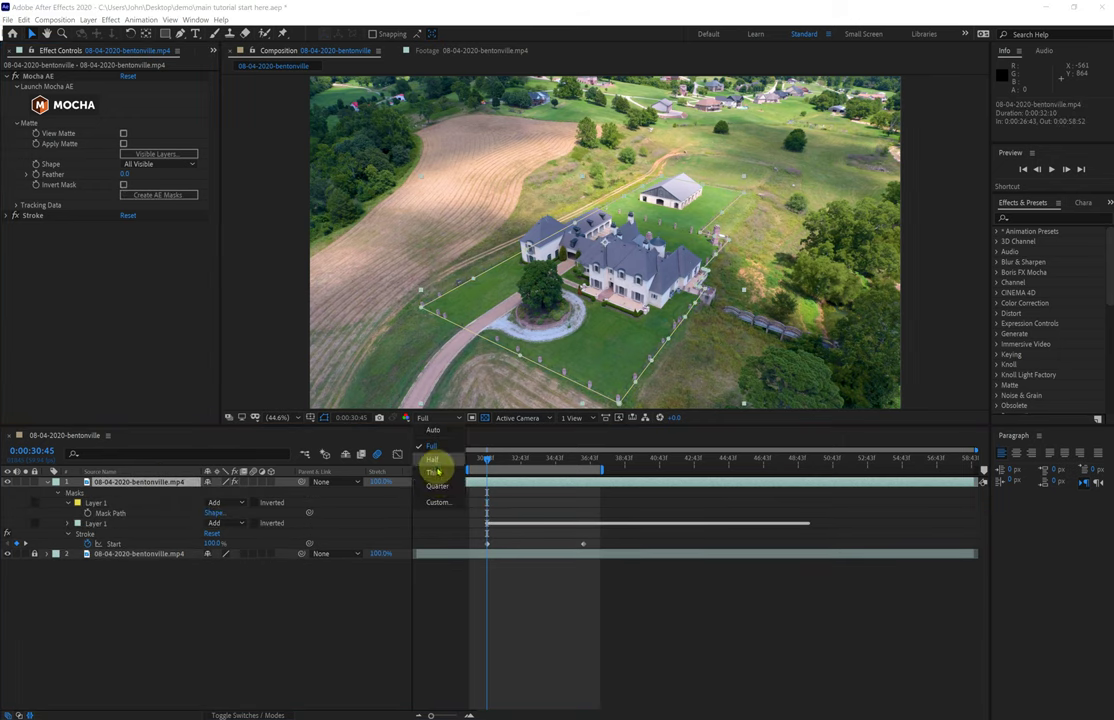
click(438, 484)
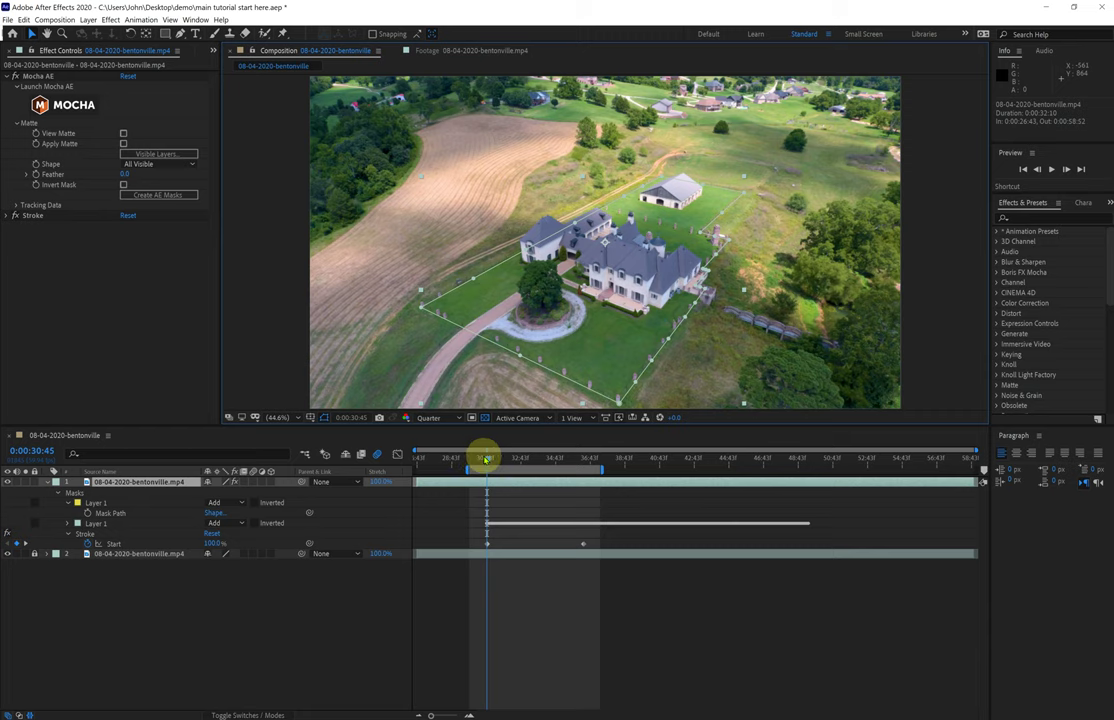
click(1051, 170)
click(169, 585)
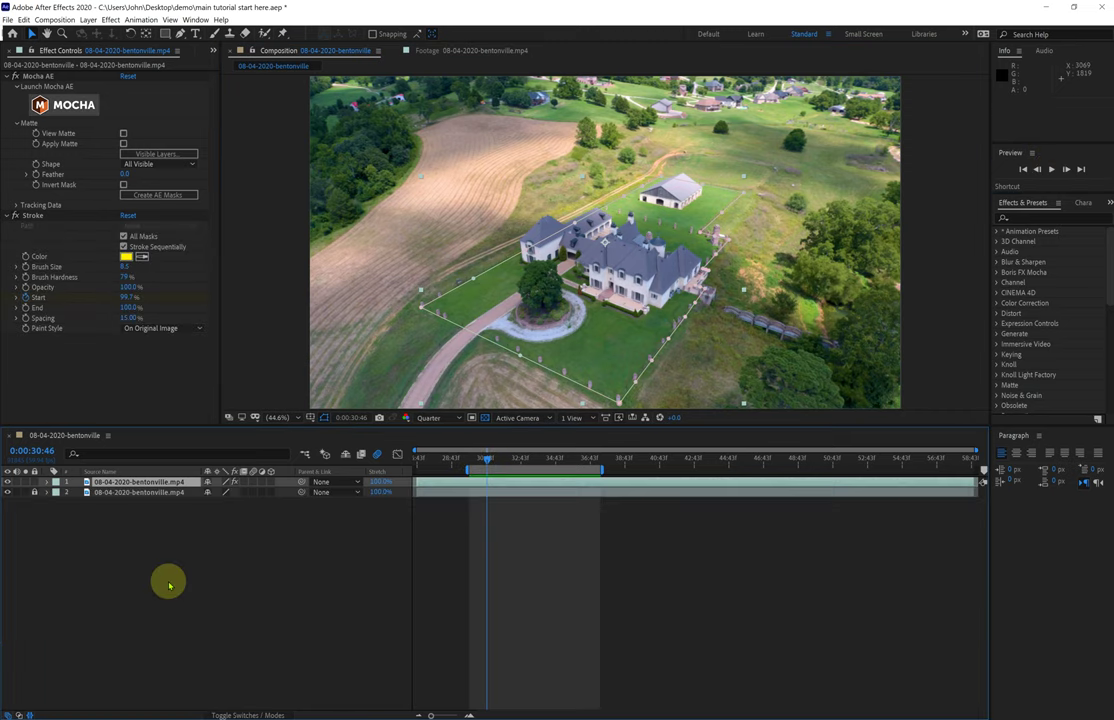
click(1051, 170)
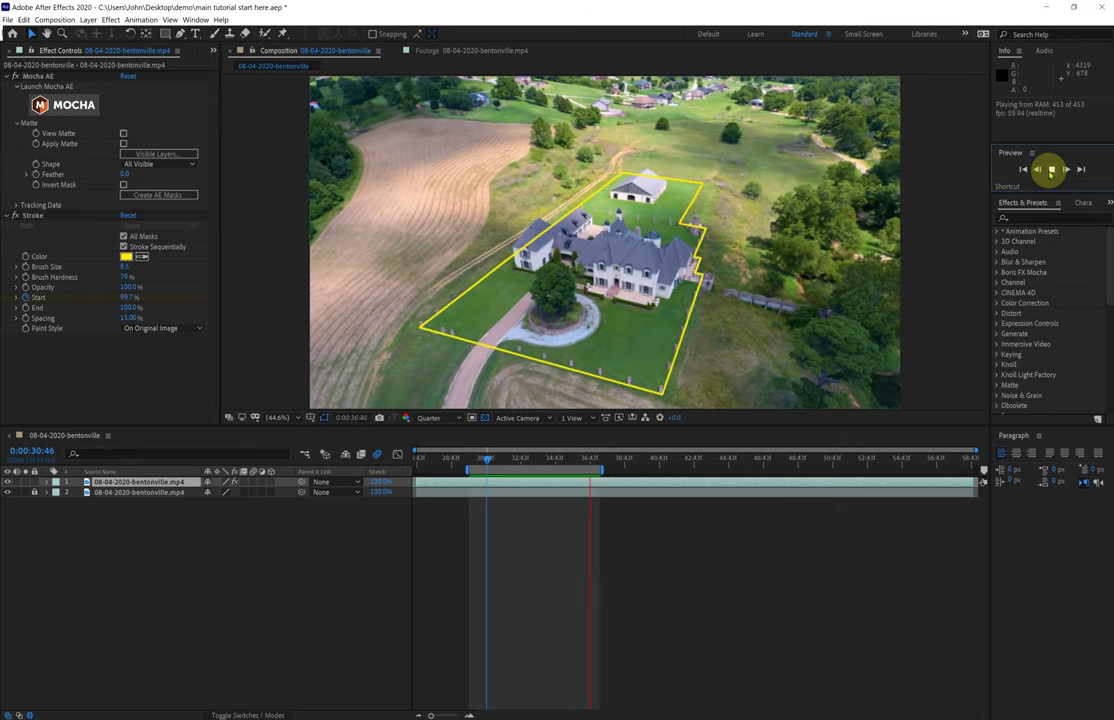
click(1050, 170)
- Ease the Stroke's Start animation in the graph editor, out of the first keyframe and into the last one
click(147, 483)
key(u)
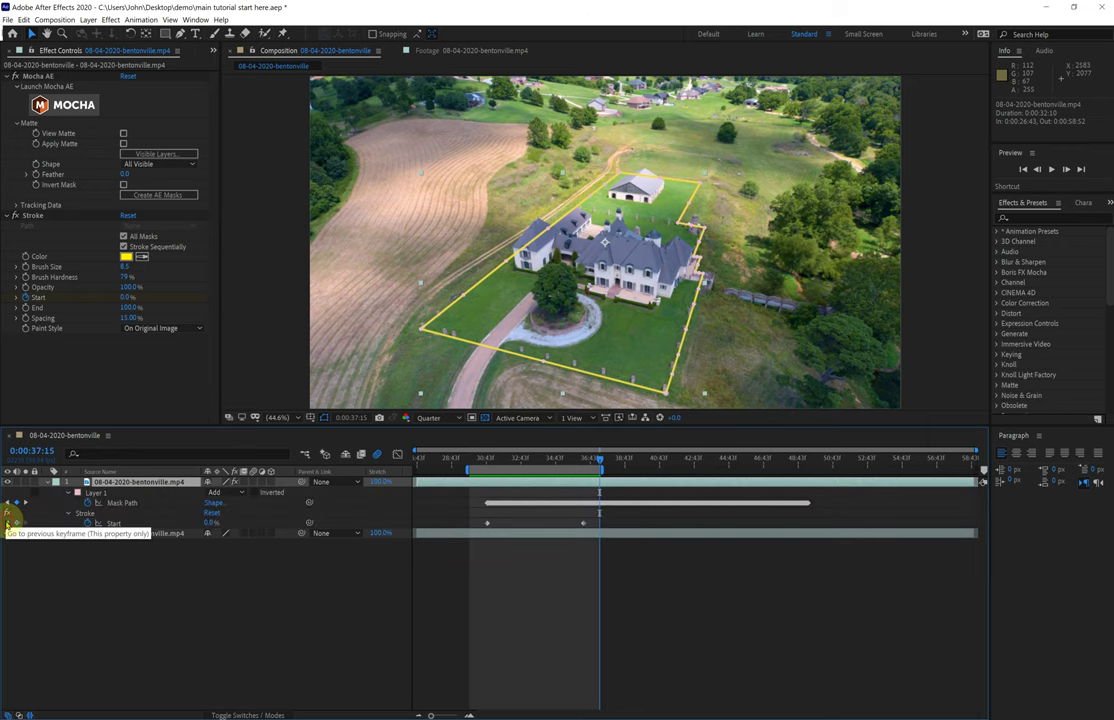
click(7, 522)
click(583, 523)
click(397, 454)
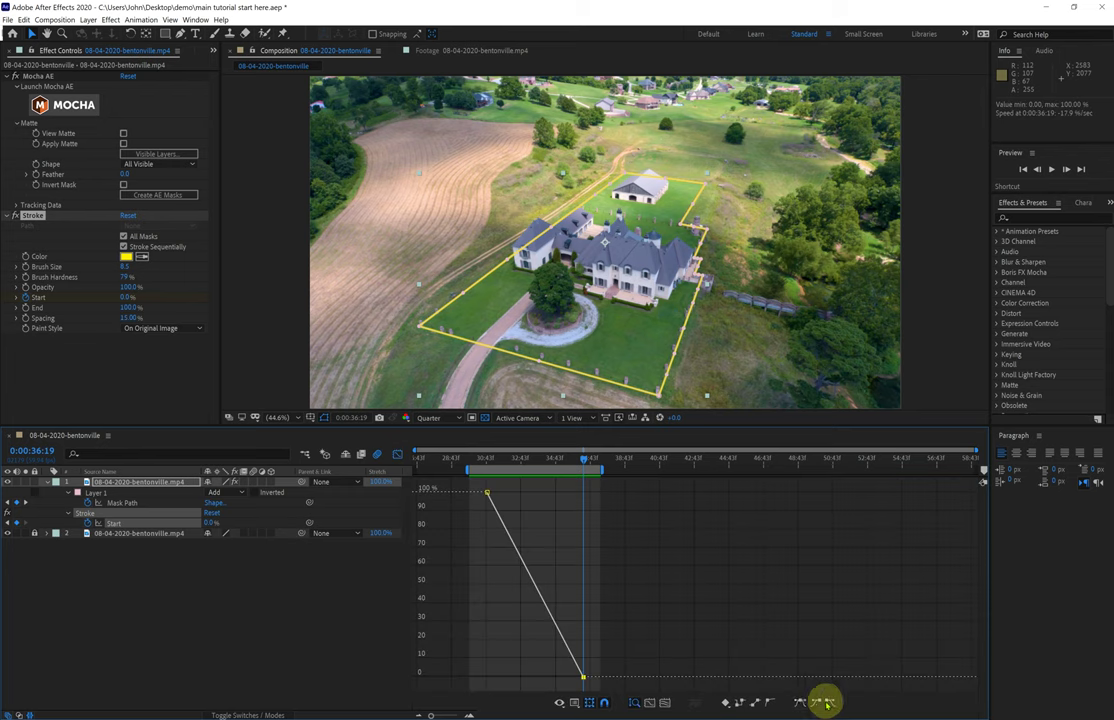
click(817, 703)
mouse_move(484, 495)
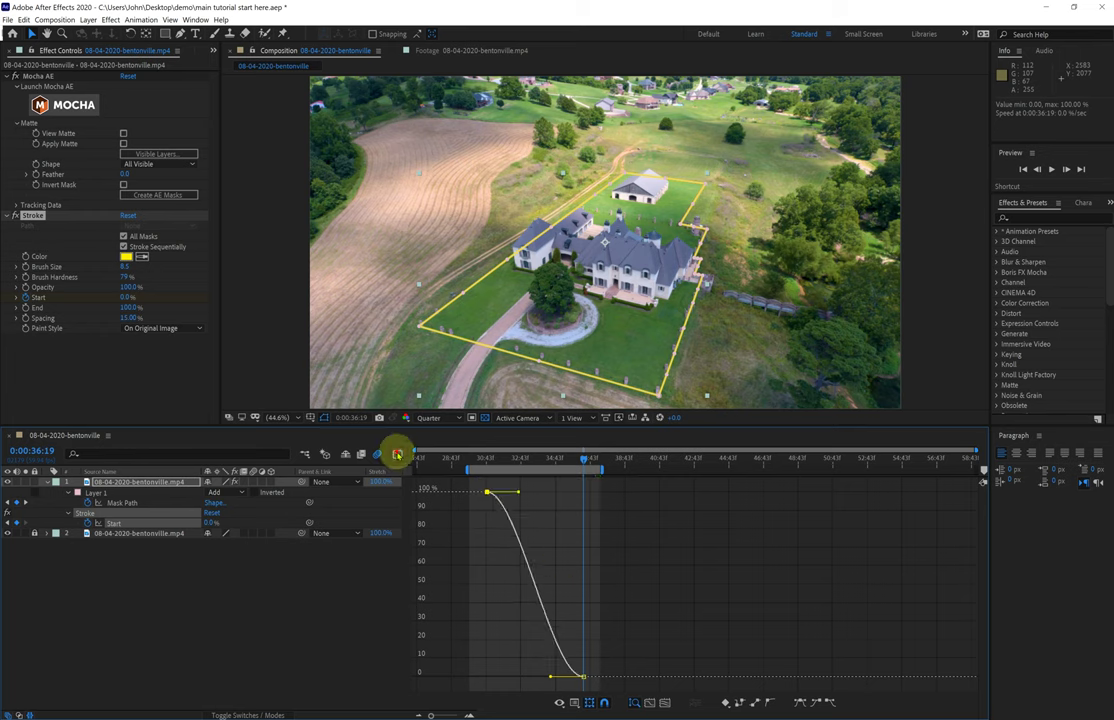
click(397, 454)
- Move the last Stroke Start keyframe to 0:00:38:29 and extend the work area's end to about 0:00:39:45
drag(586, 524, 623, 521)
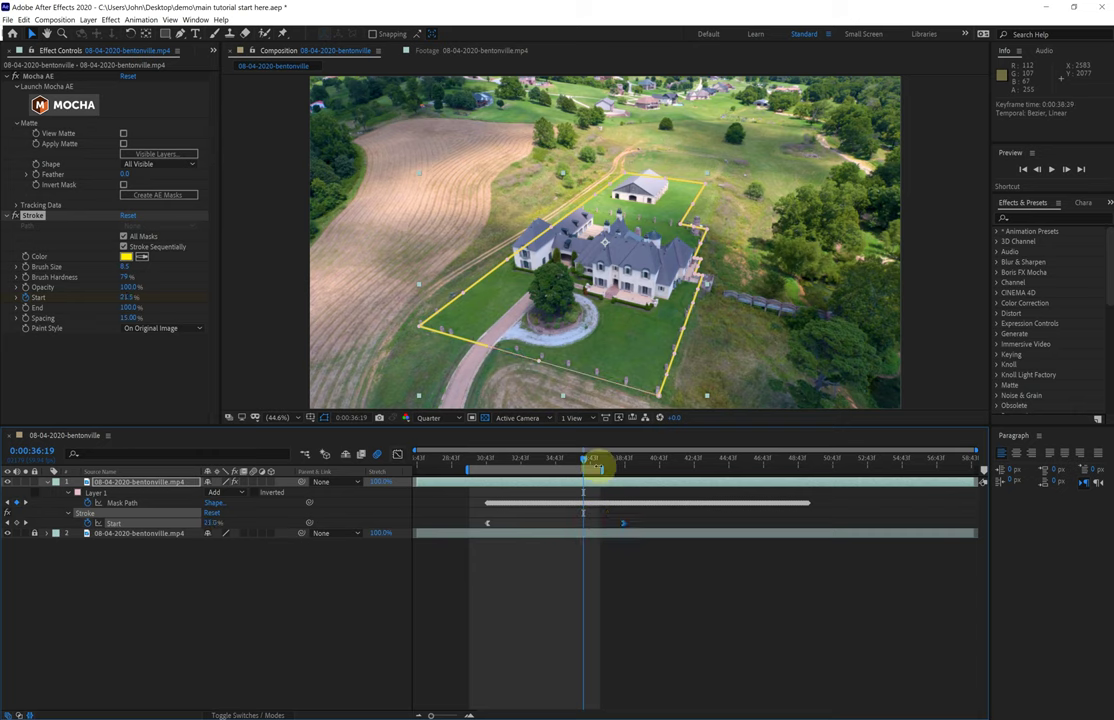
drag(601, 469, 644, 468)
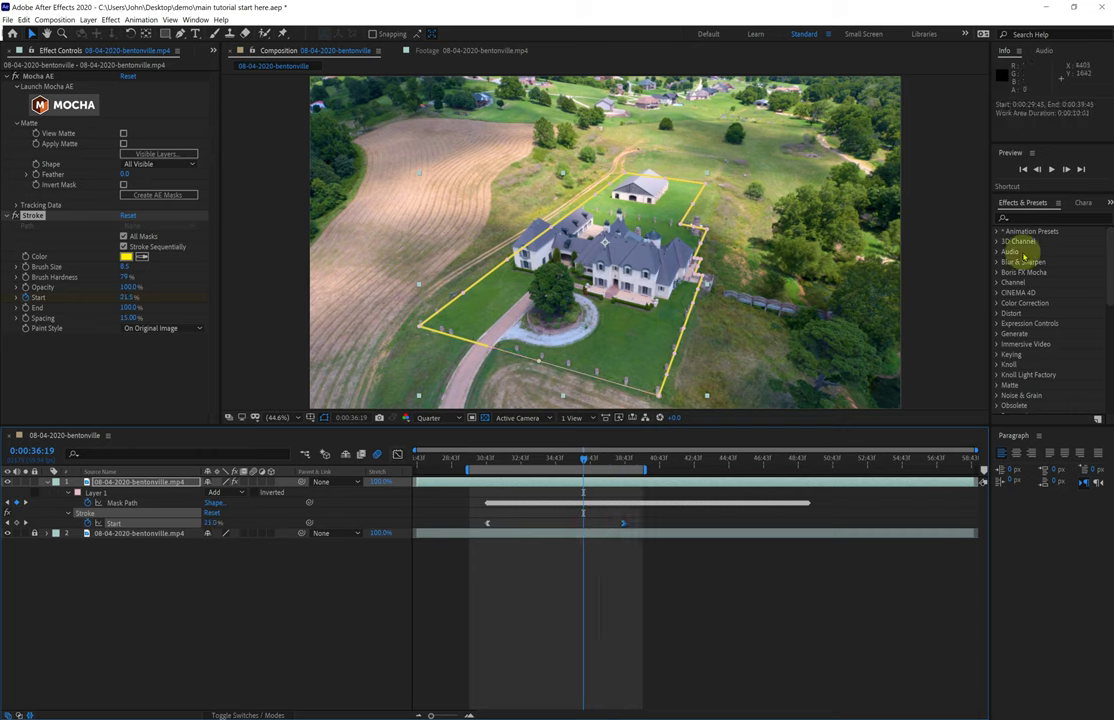
- Preview the lengthened fence stroke animation and save the project
click(1055, 170)
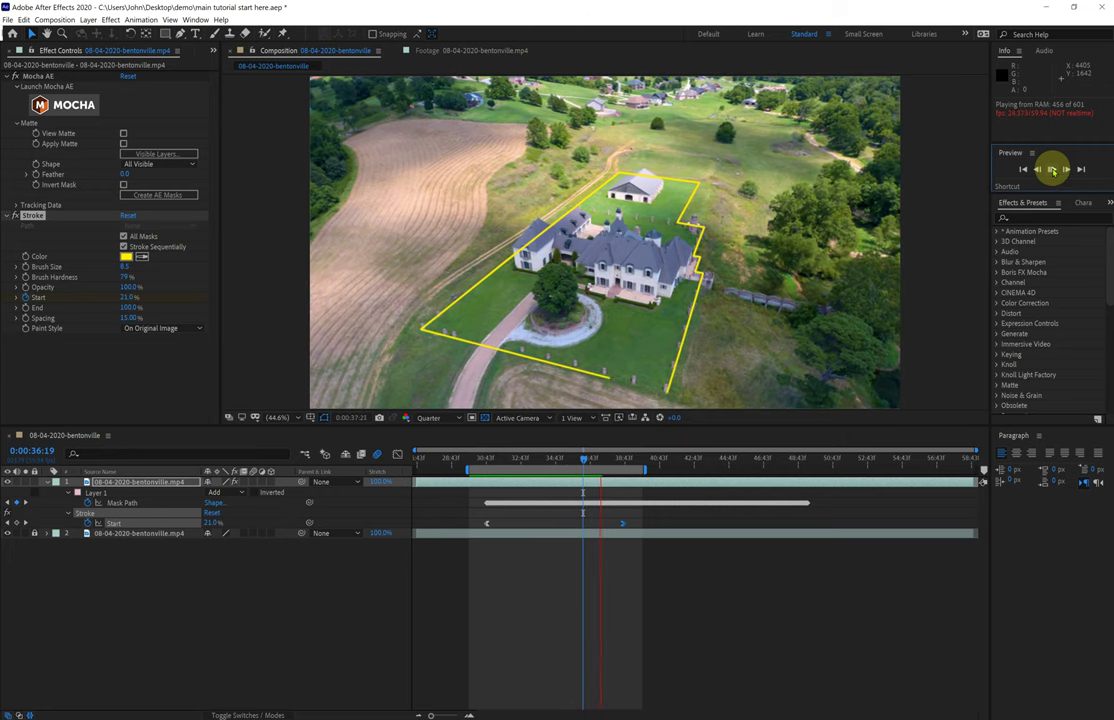
click(1052, 170)
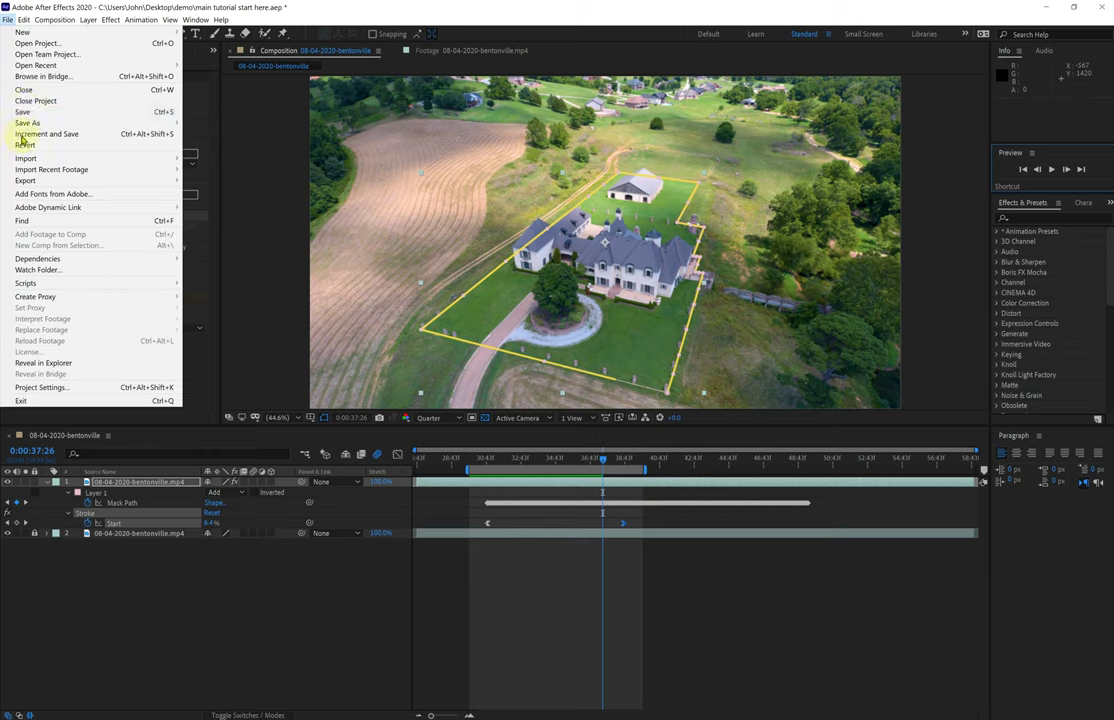
click(22, 111)
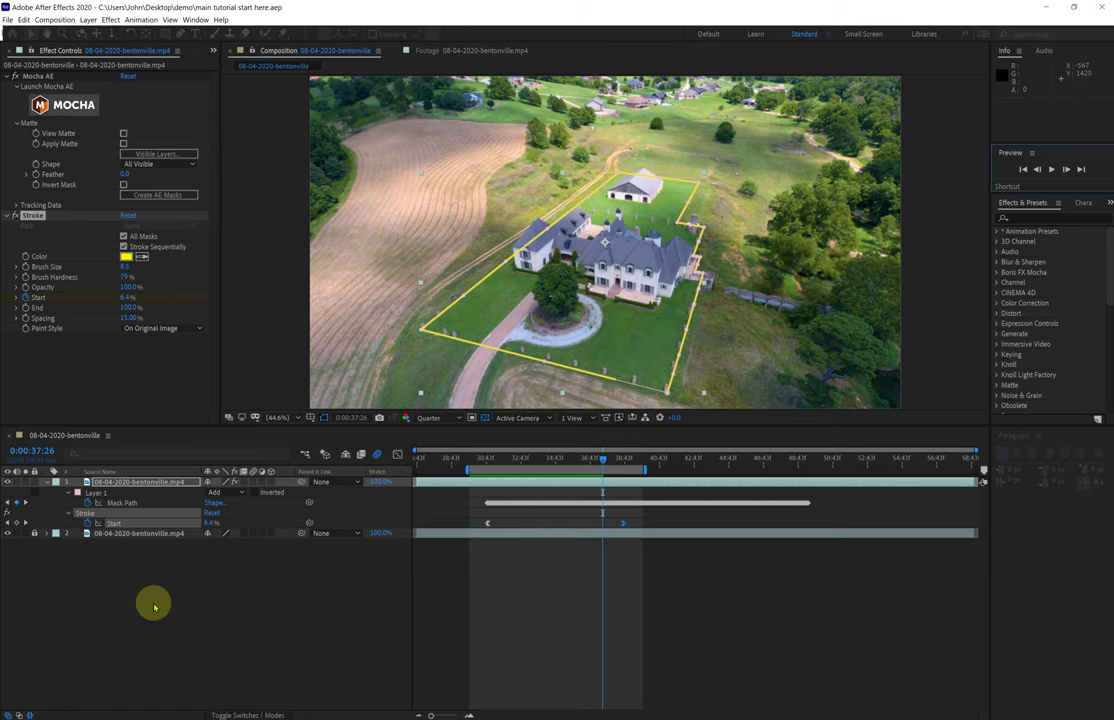
- Duplicate the top clip layer and delete the Stroke effect from the copy
click(6, 216)
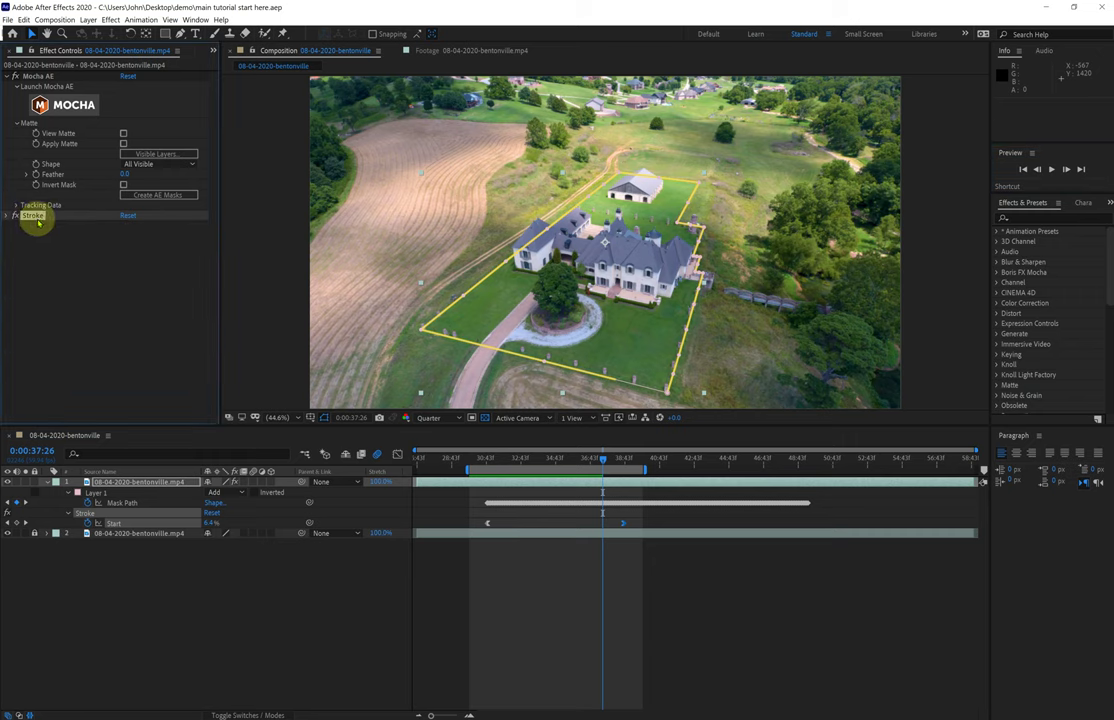
click(158, 482)
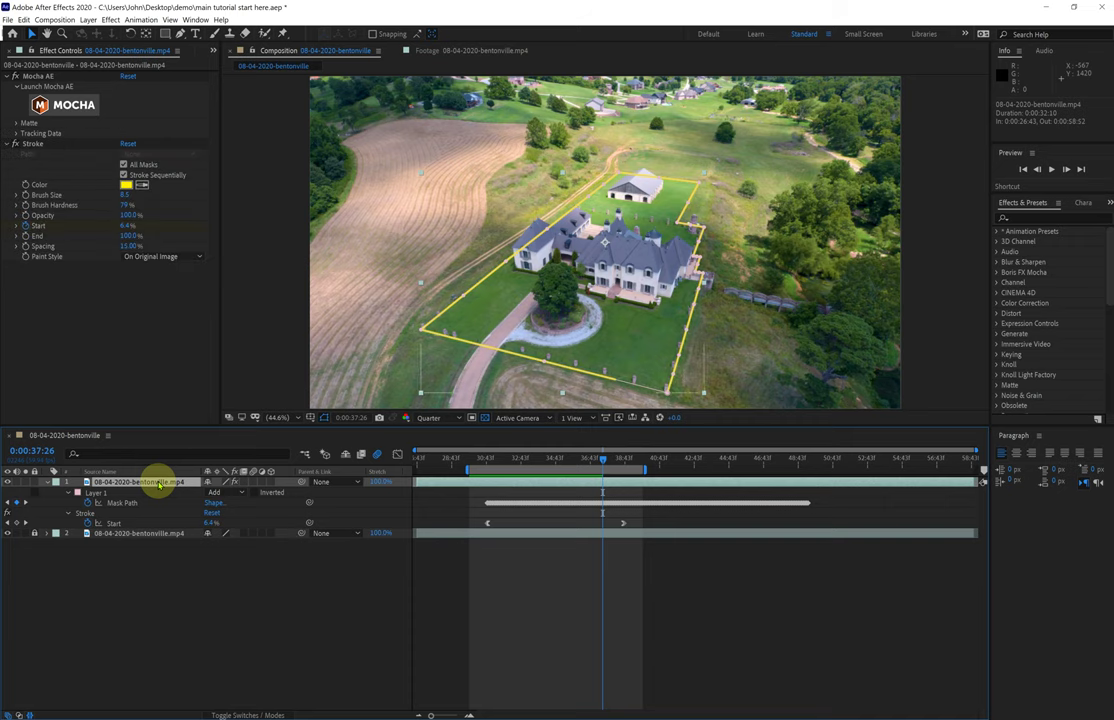
key(ctrl+d)
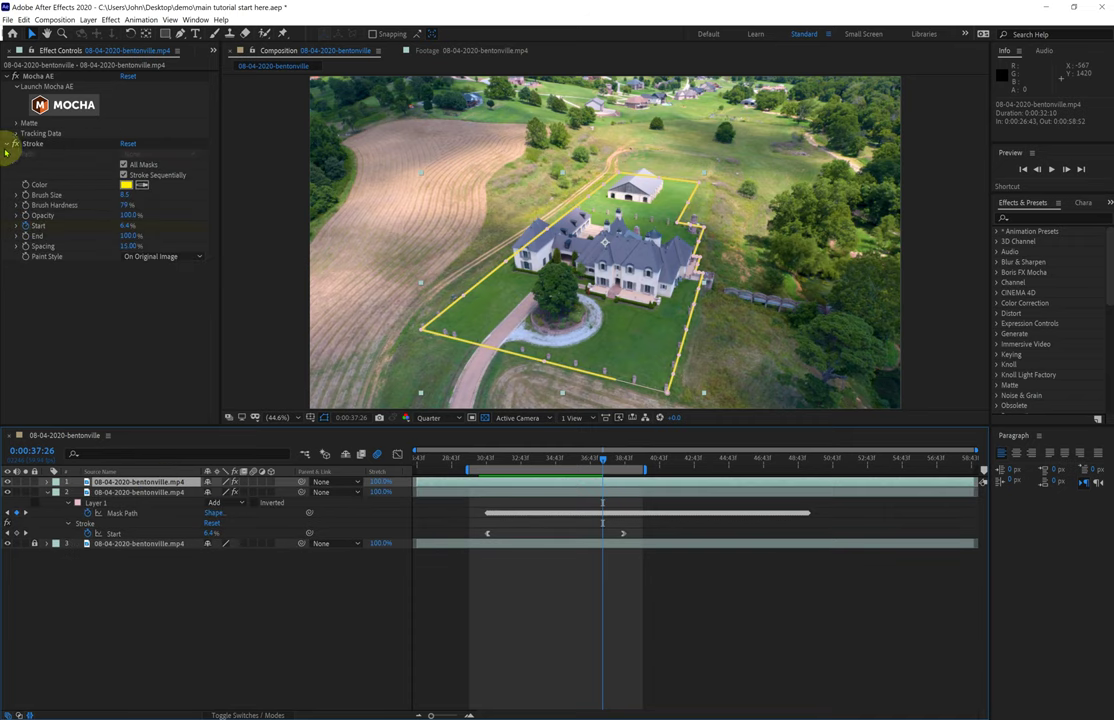
click(34, 144)
key(Delete)
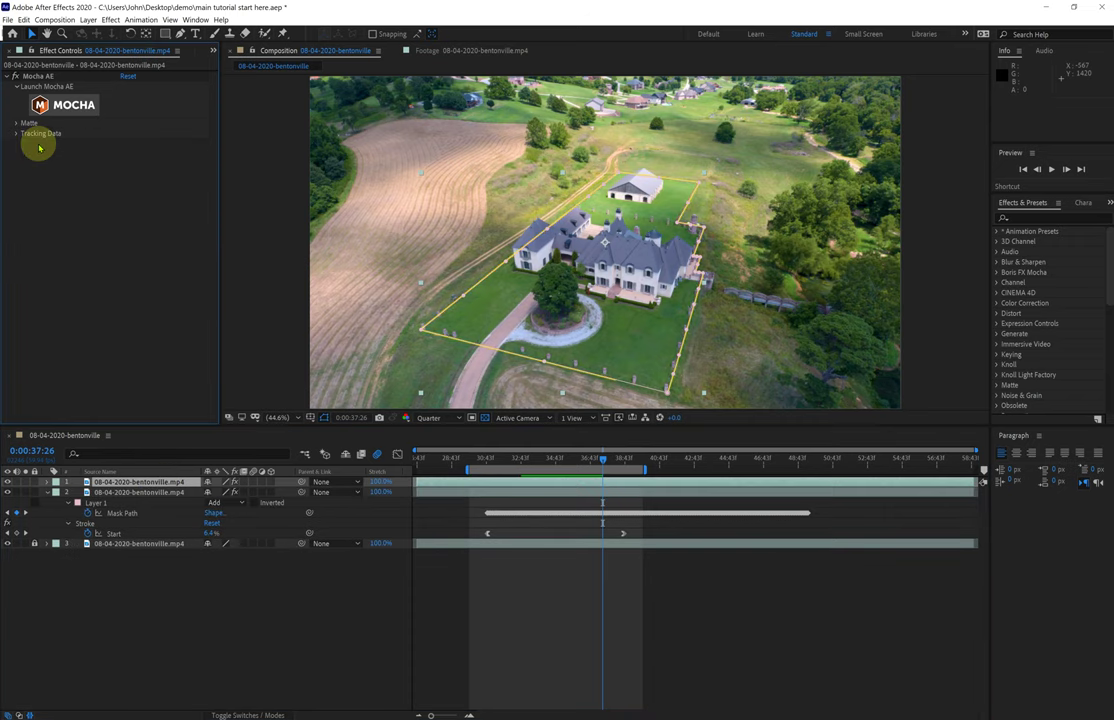
- Go to the fence mask's first keyframe at 0:00:30:45 and restore the composition preview resolution to Full
click(480, 460)
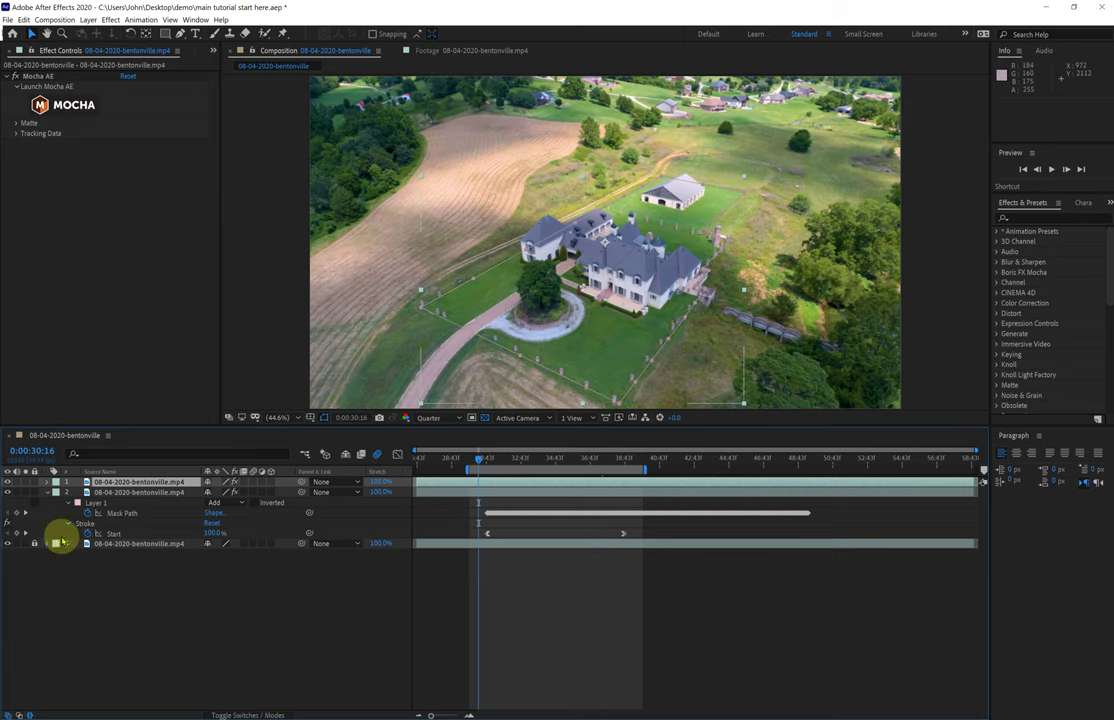
click(26, 513)
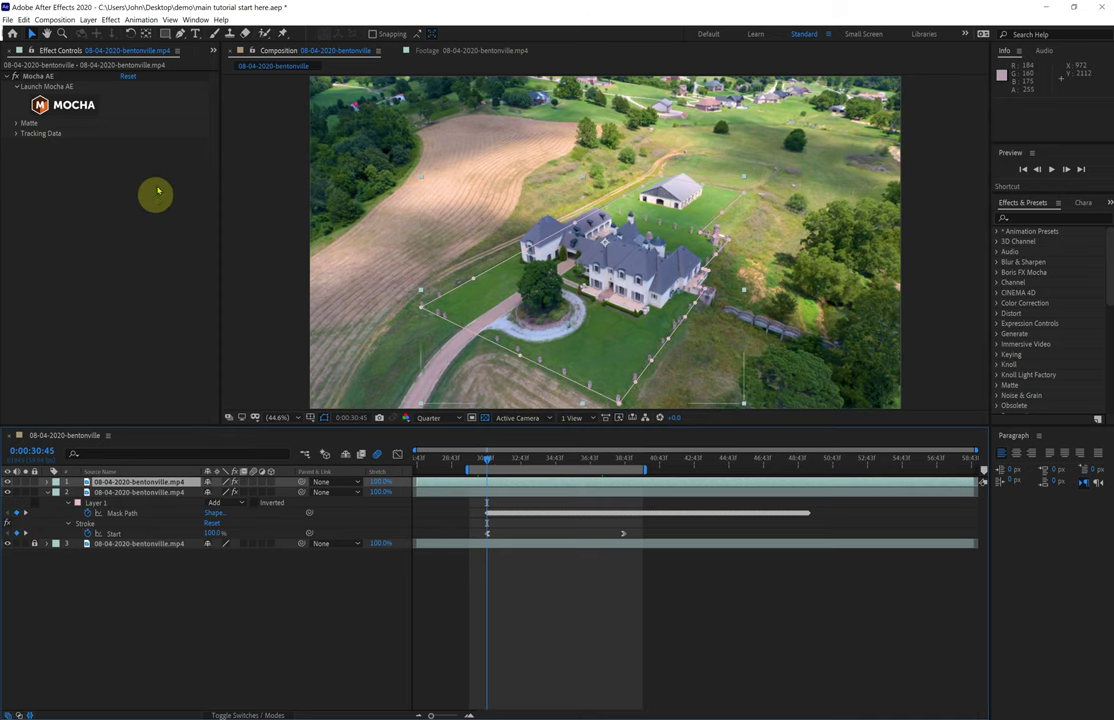
click(78, 106)
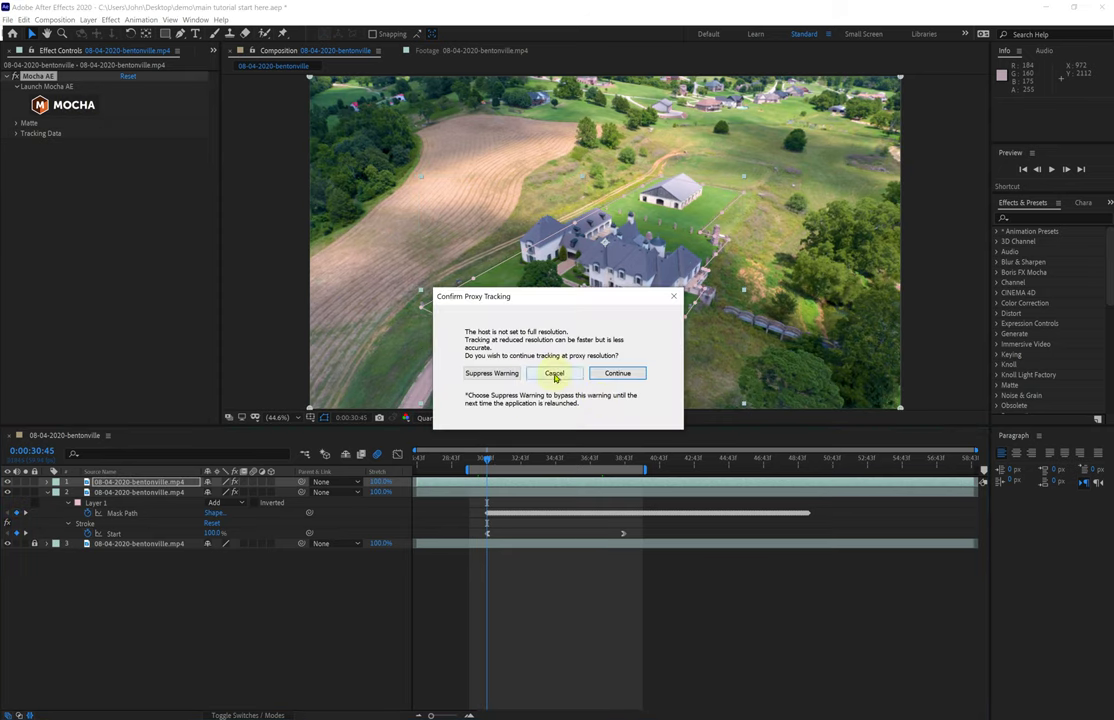
click(540, 374)
click(428, 418)
click(435, 445)
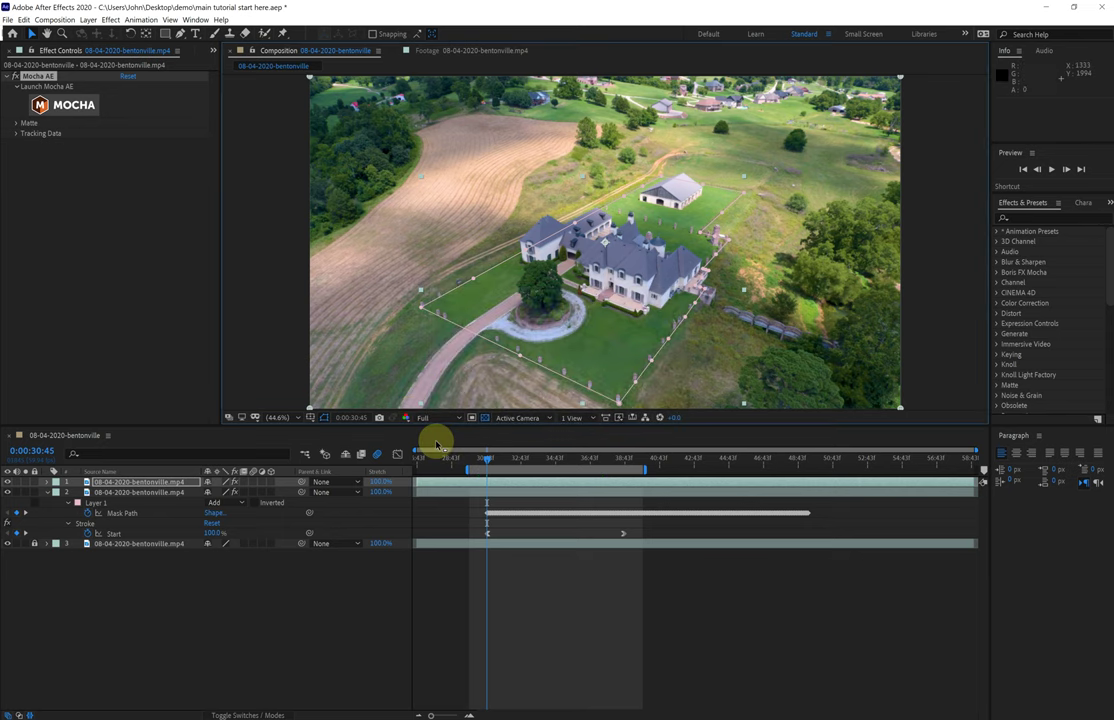
- Open the duplicated clip layer in the Mocha AE plugin and delete Layer 1 with its fence spline
click(71, 110)
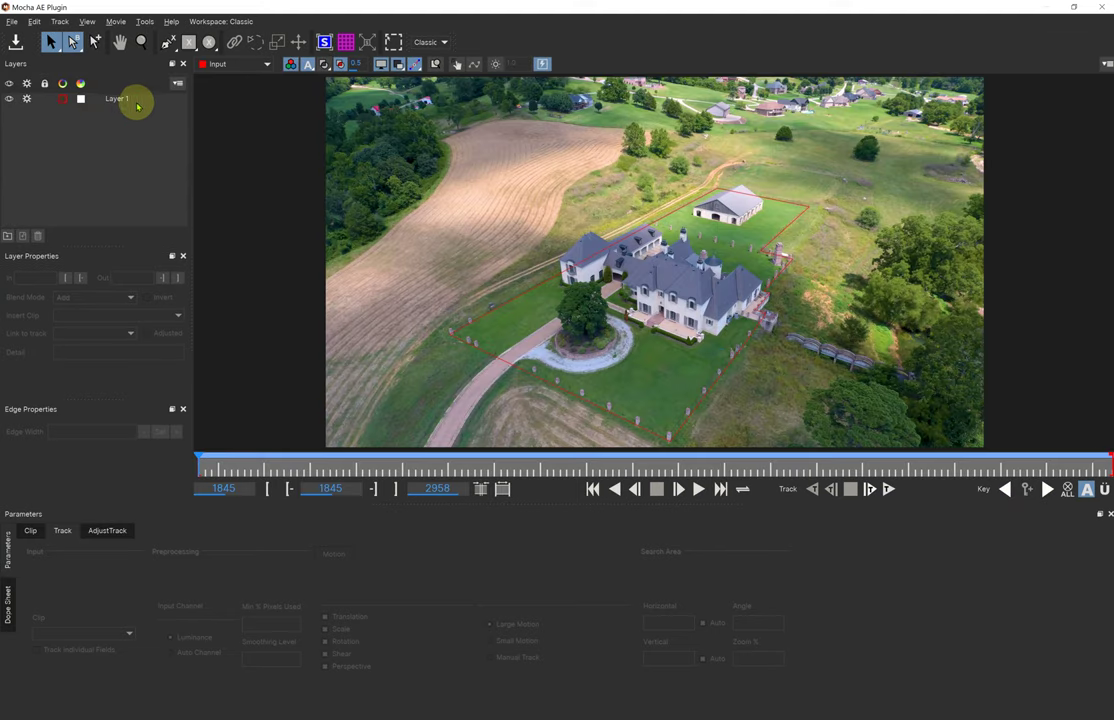
click(141, 102)
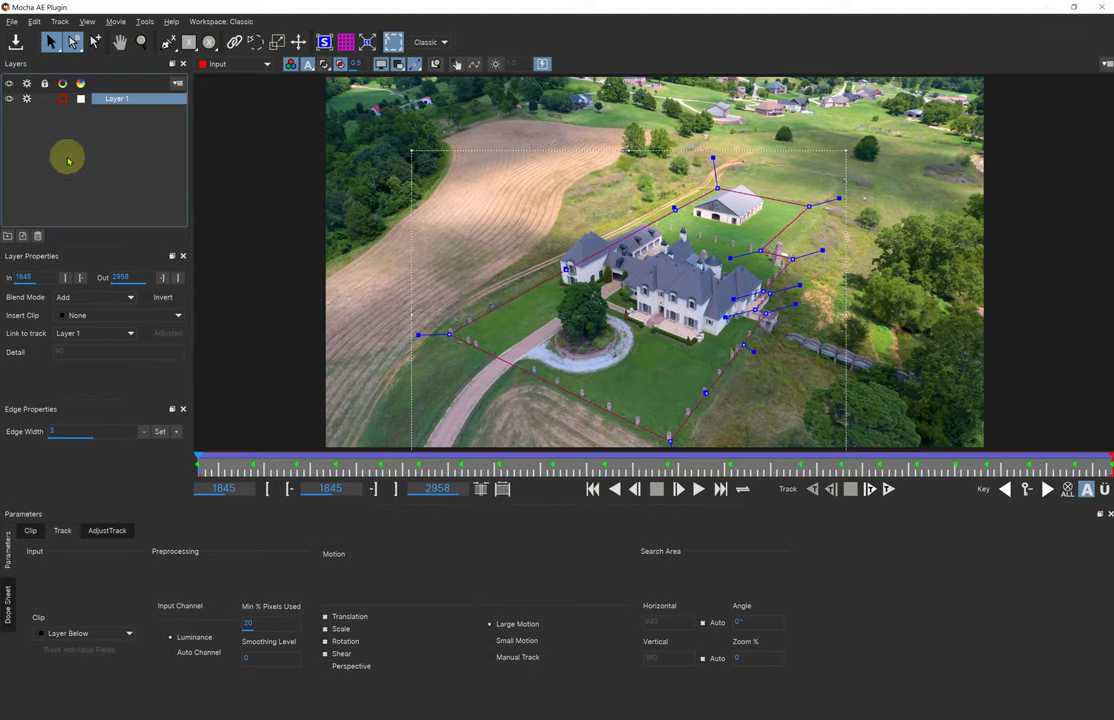
click(38, 236)
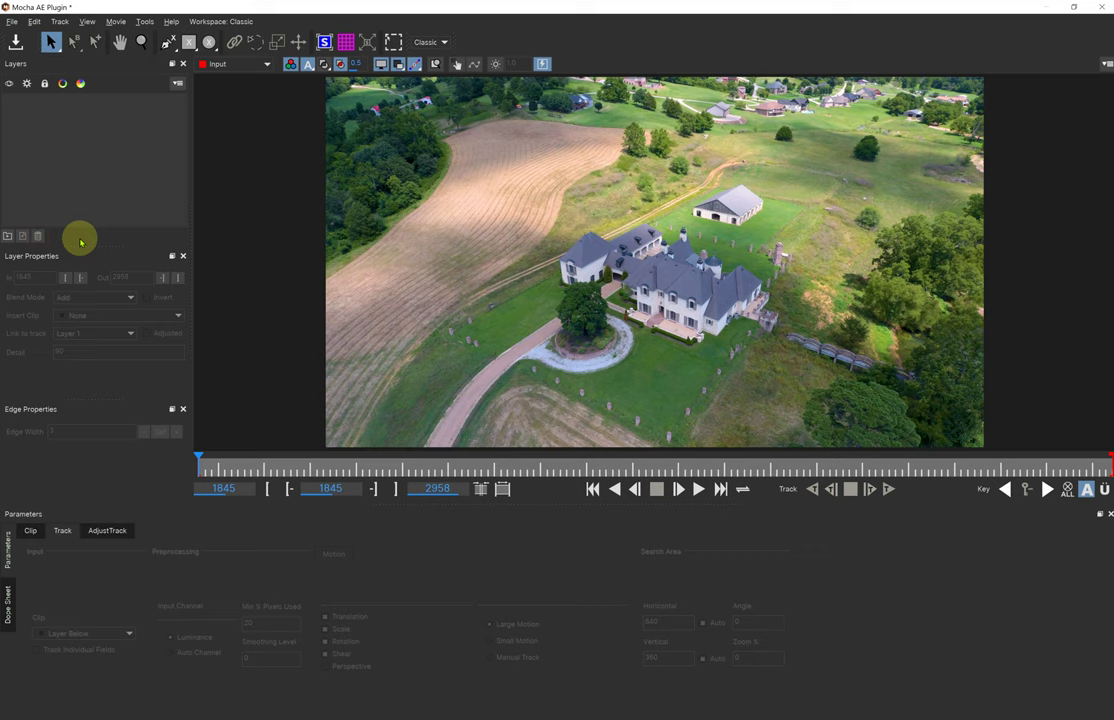
- Start an X-spline around the main house, running from its left wing along the front lawn and up the right side to the back corner
click(166, 42)
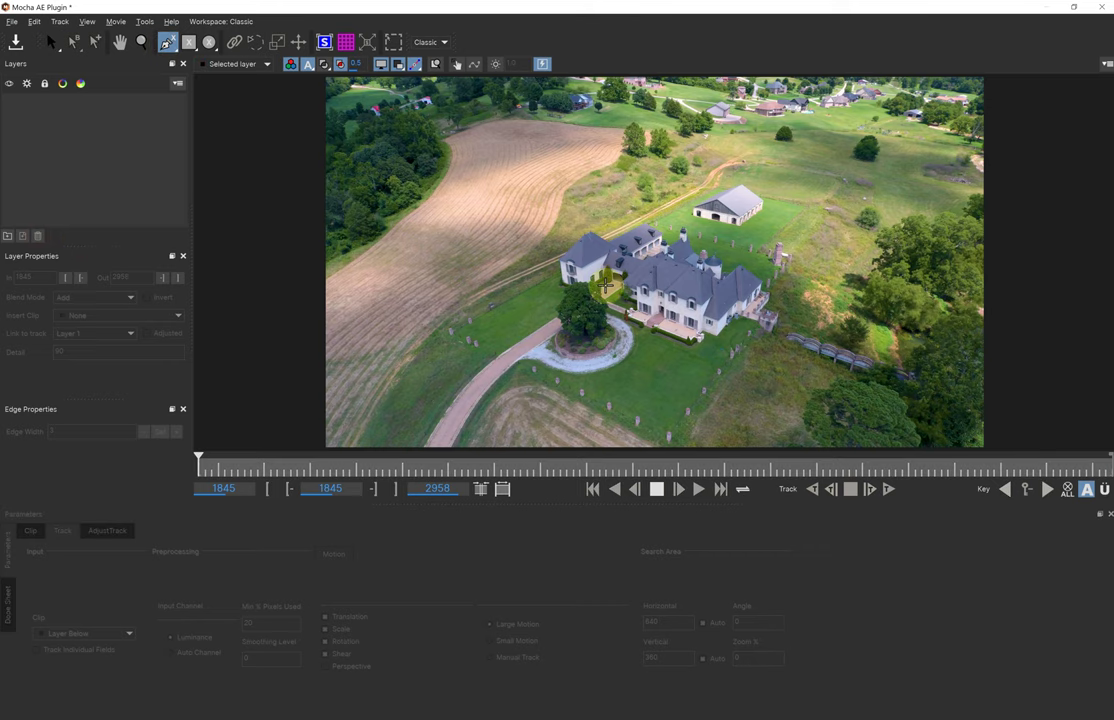
key(z)
click(605, 288)
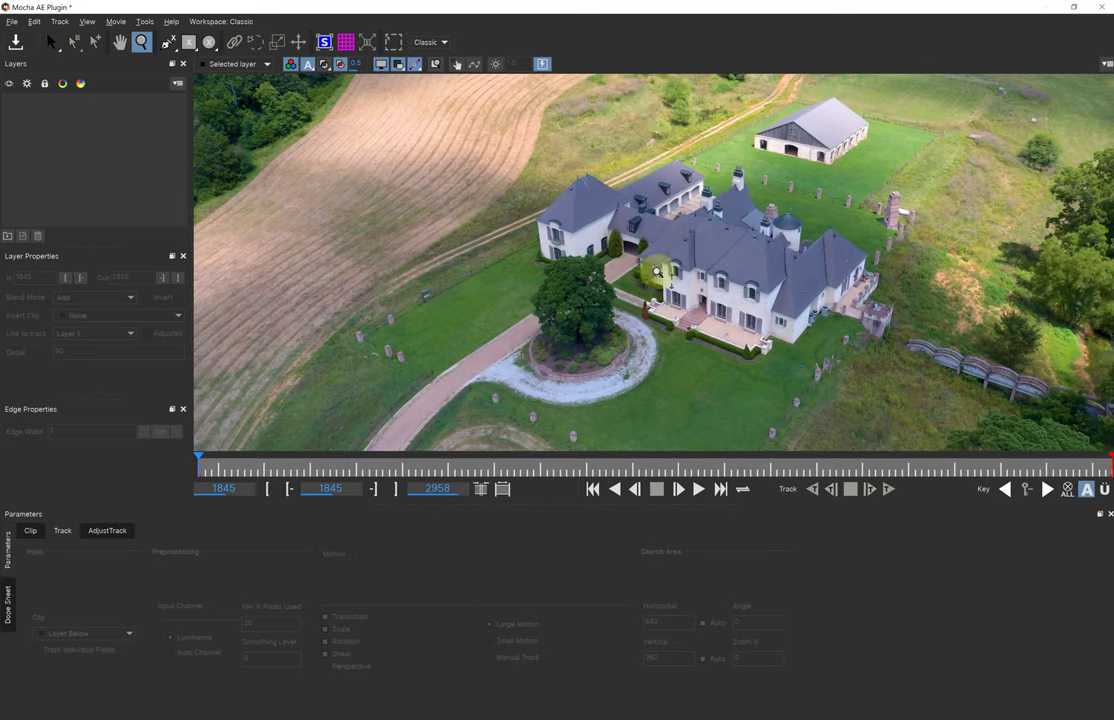
drag(639, 224, 640, 200)
key(space)
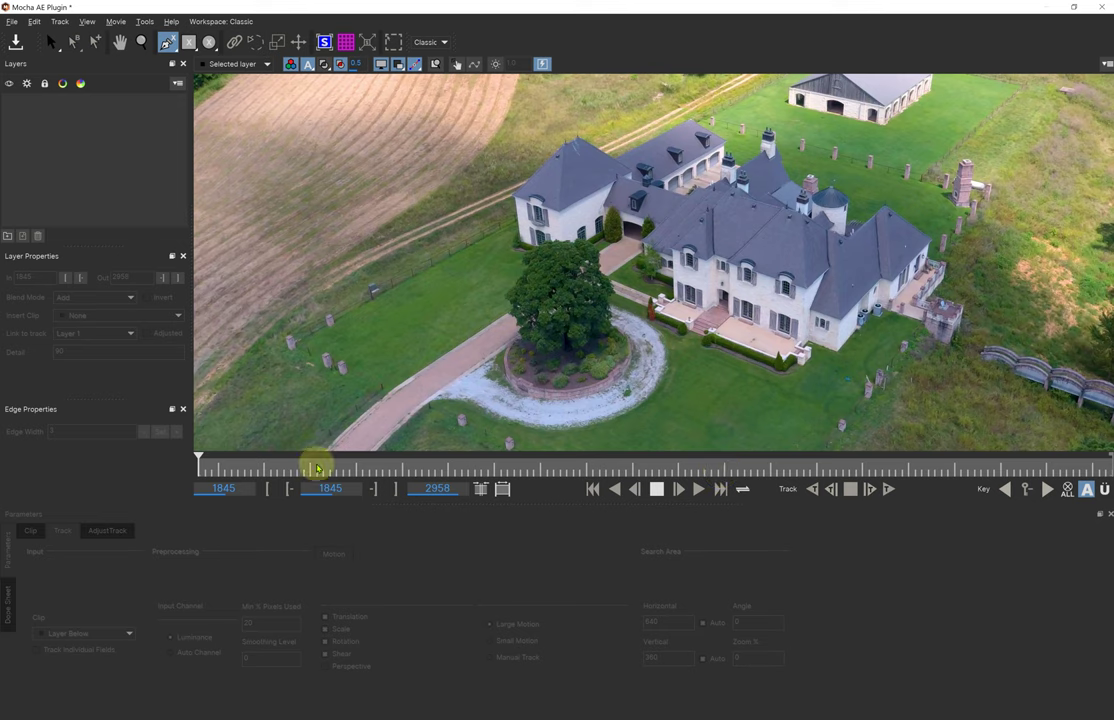
click(167, 42)
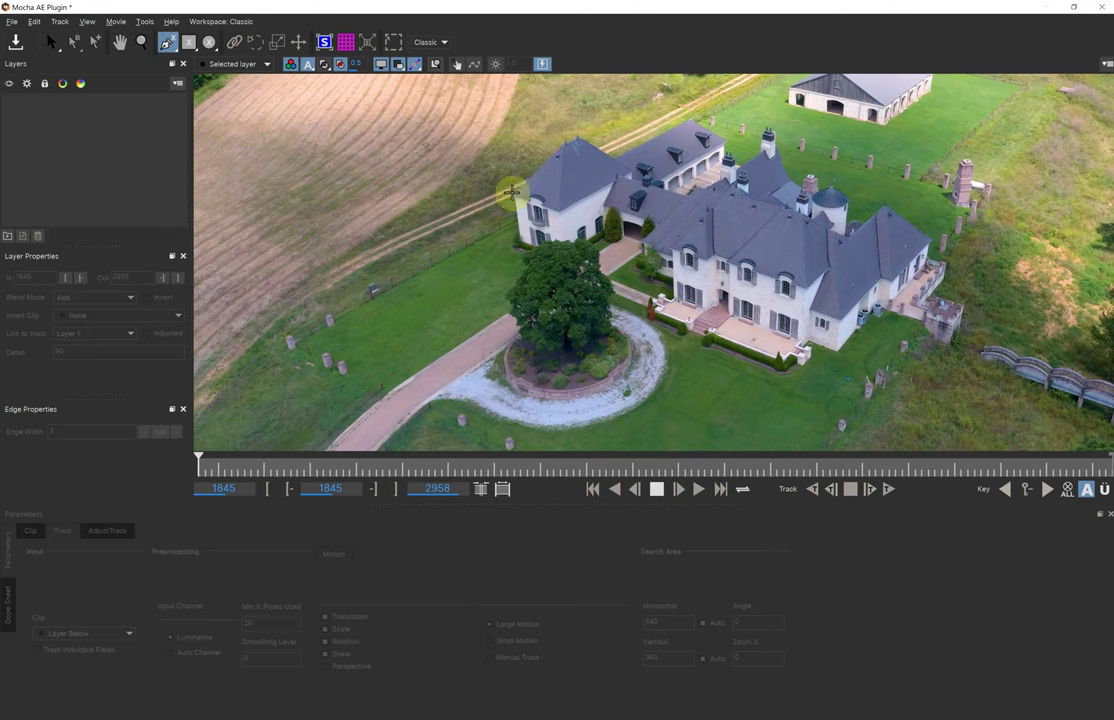
drag(512, 192, 528, 258)
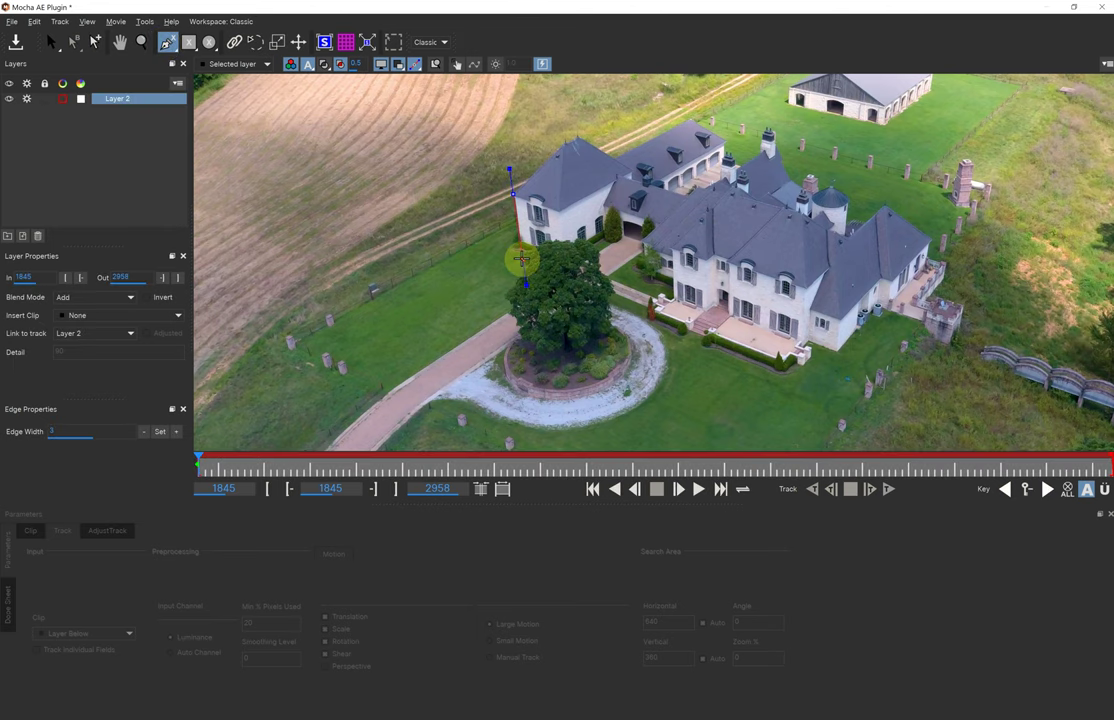
click(835, 403)
click(887, 313)
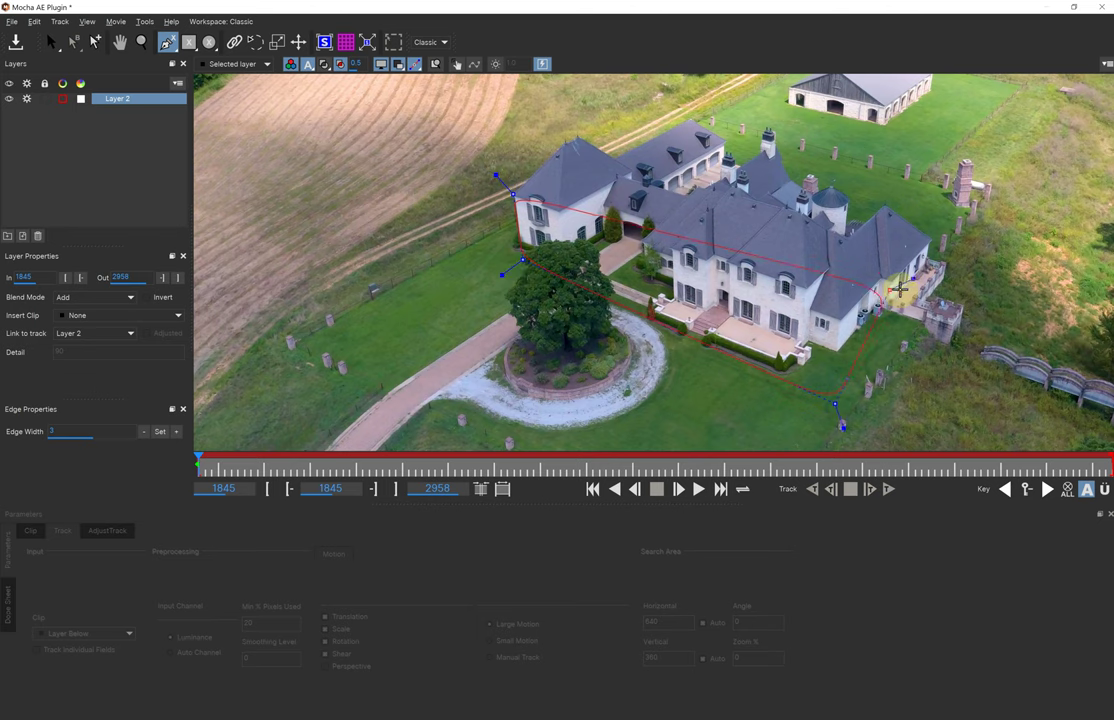
drag(899, 289, 936, 236)
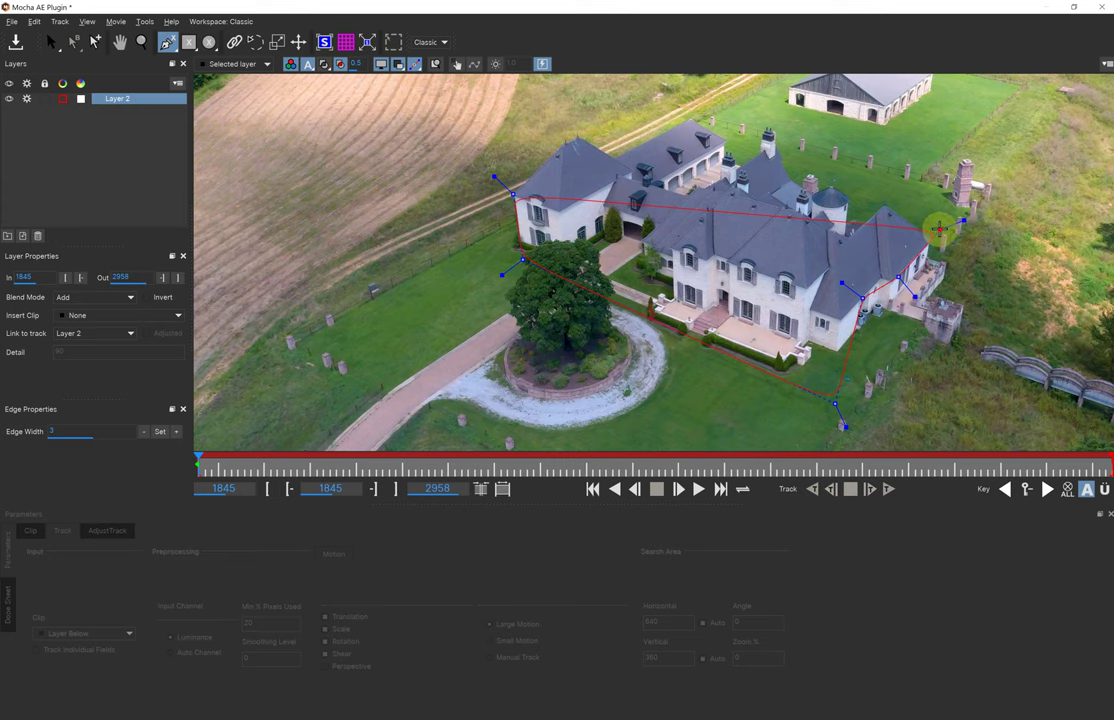
- Continue the house spline along the back of the estate and over the rear and left wing roofs to close the outline
click(765, 145)
drag(763, 148, 618, 159)
click(573, 138)
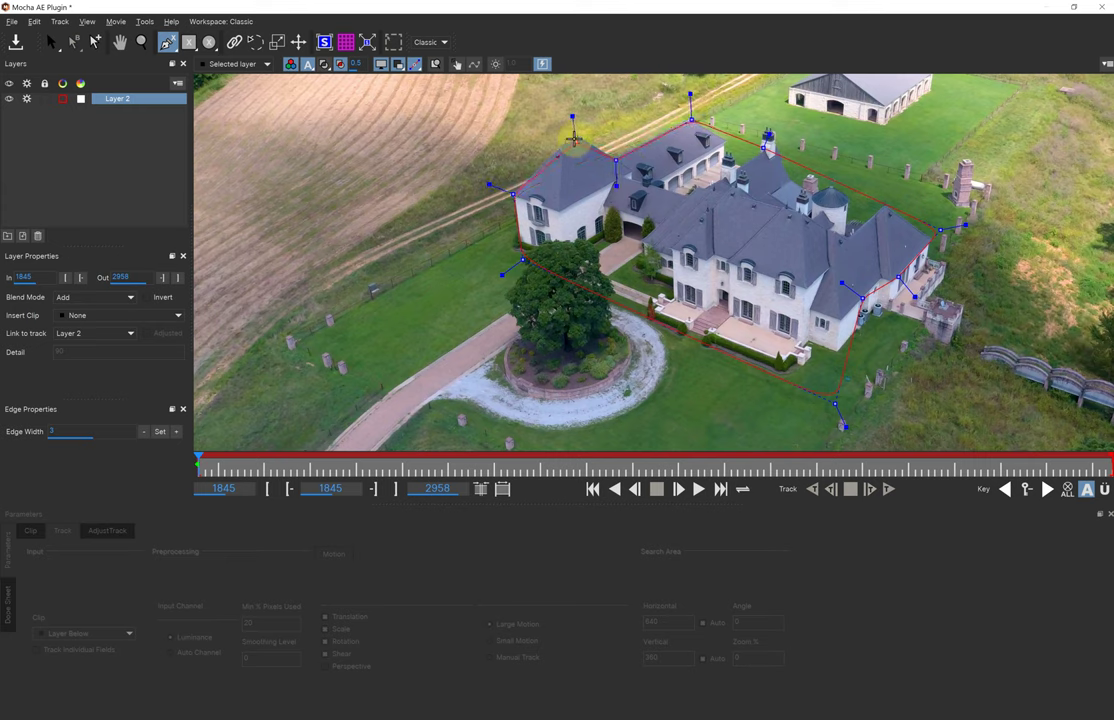
mouse_move(578, 137)
mouse_down()
mouse_move(527, 114)
mouse_move(567, 136)
mouse_up()
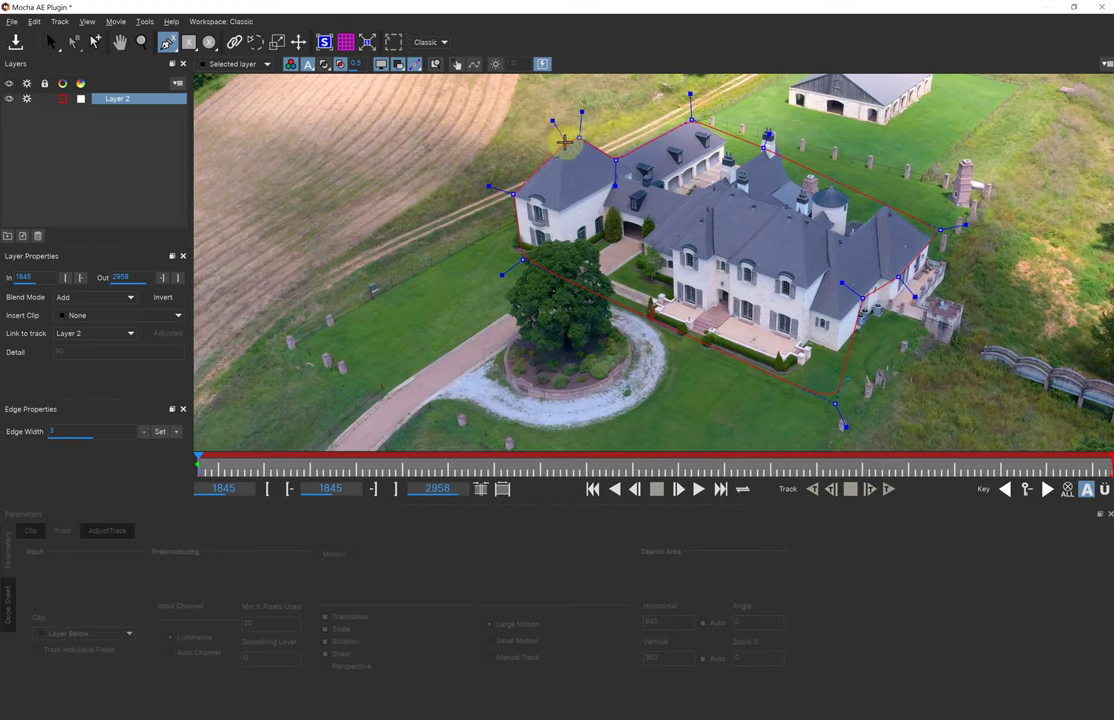
mouse_move(562, 145)
mouse_down()
mouse_move(533, 141)
mouse_move(561, 145)
mouse_up()
- Sharpen all the house spline's points into straight corners
key(s)
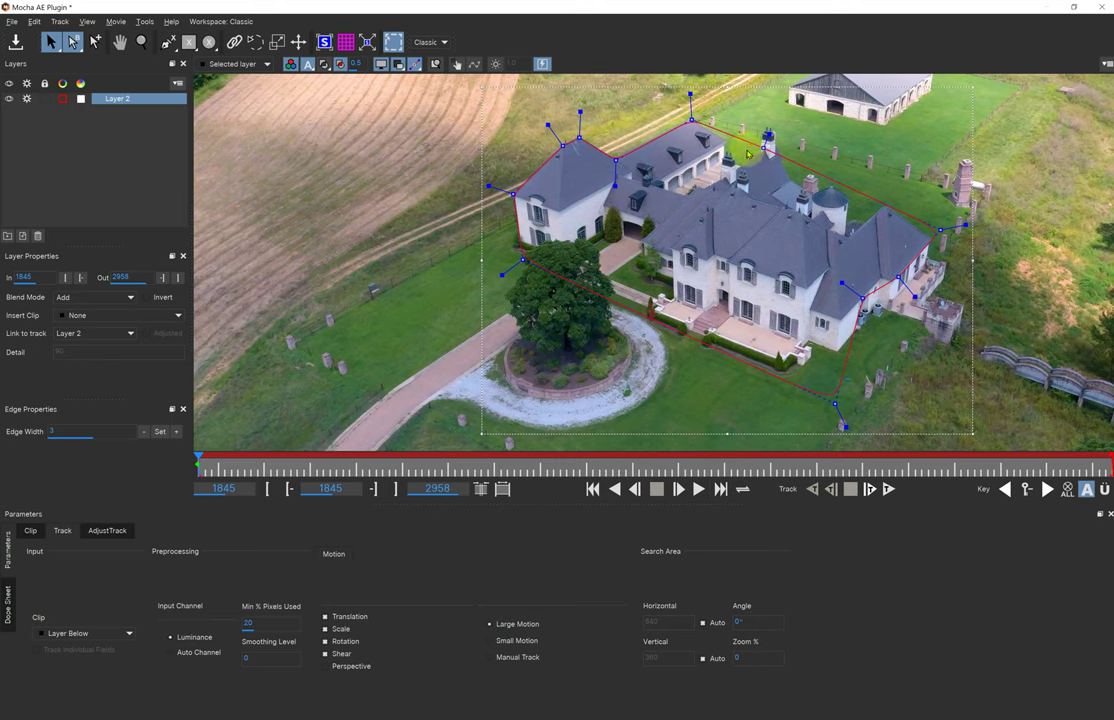
click(512, 193)
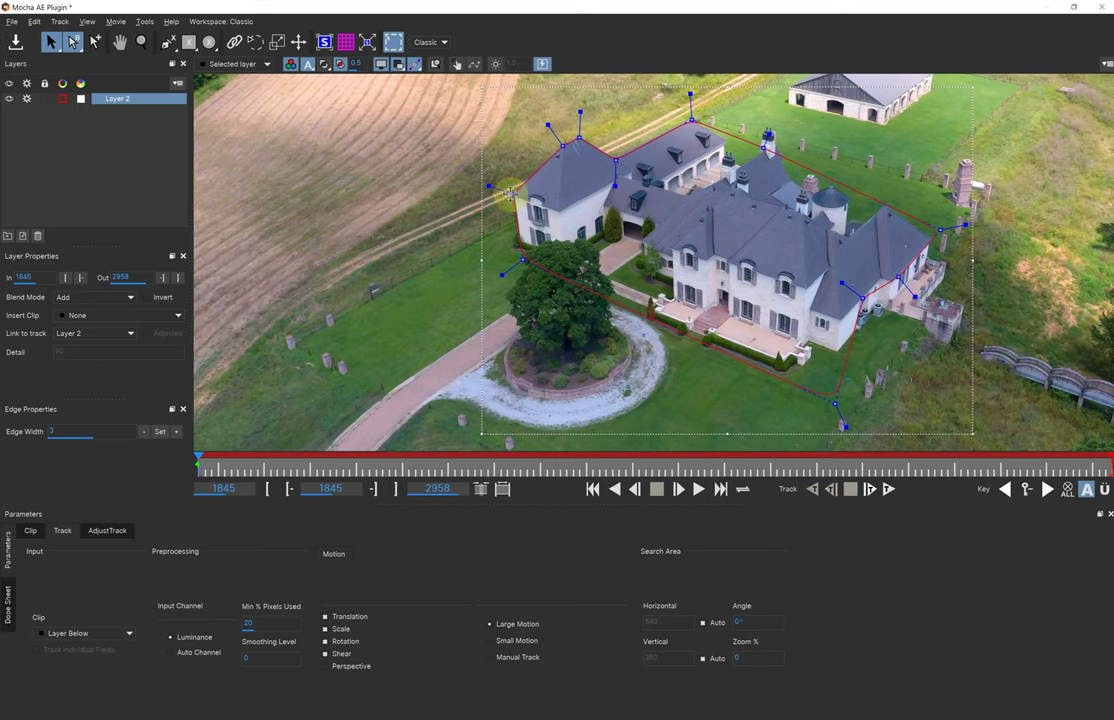
drag(489, 186, 420, 198)
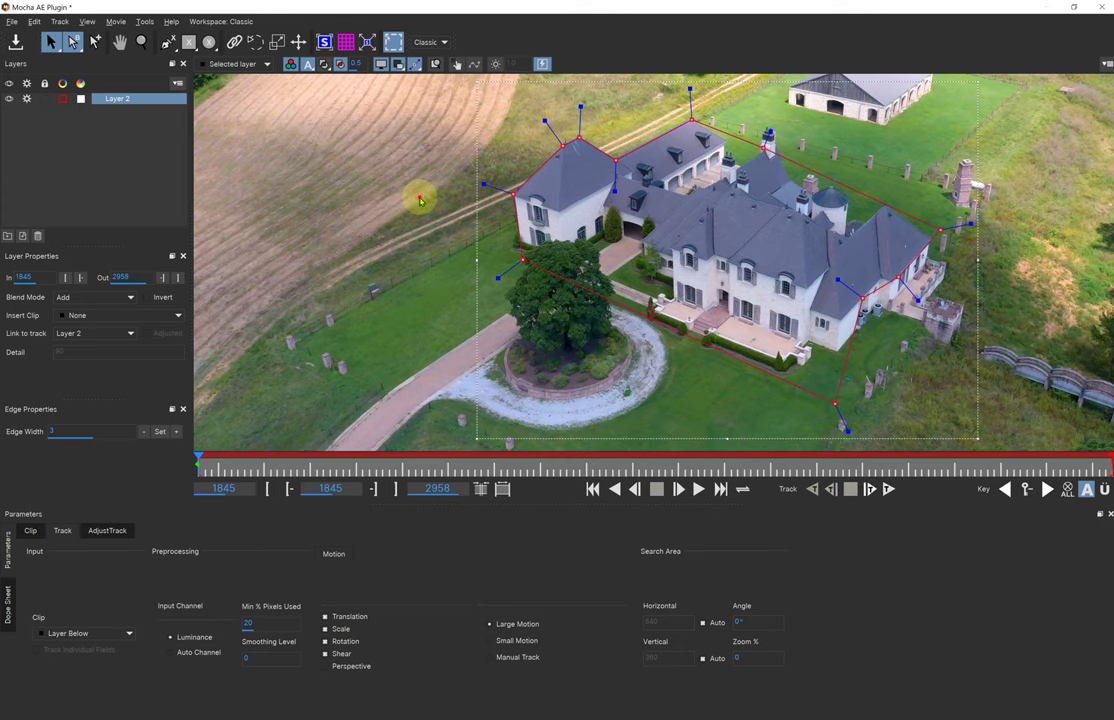
- Start a separate X-spline layer around the barn, placing its first points at the left corner's base and eave
key(x)
drag(808, 132, 587, 281)
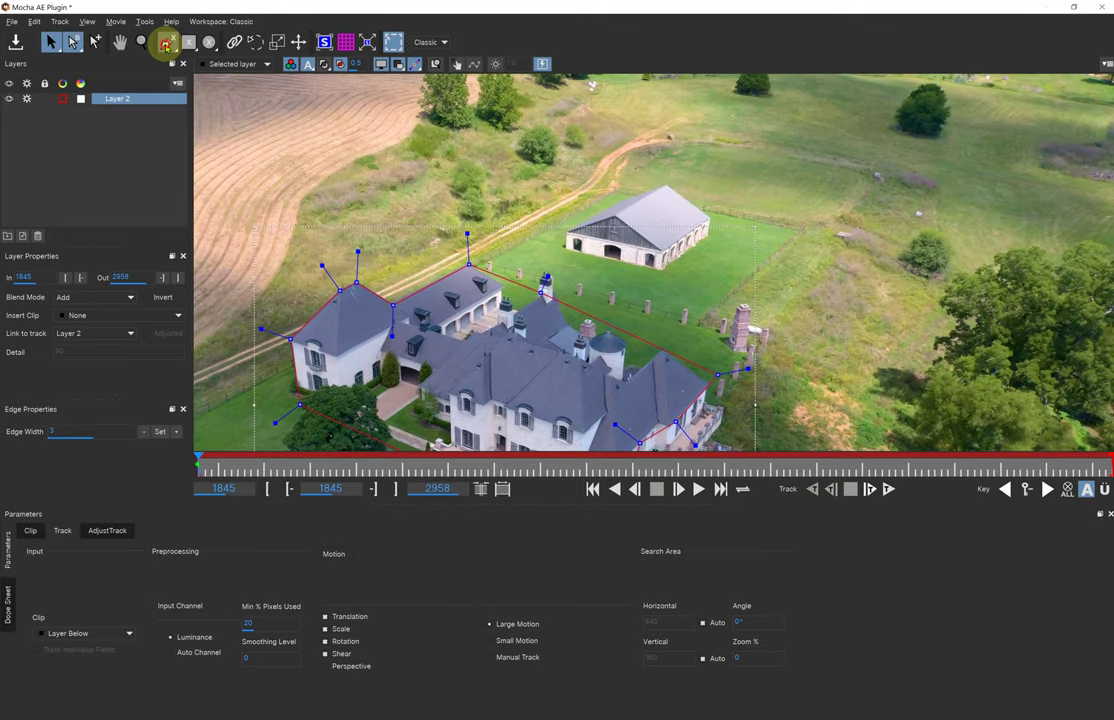
click(166, 44)
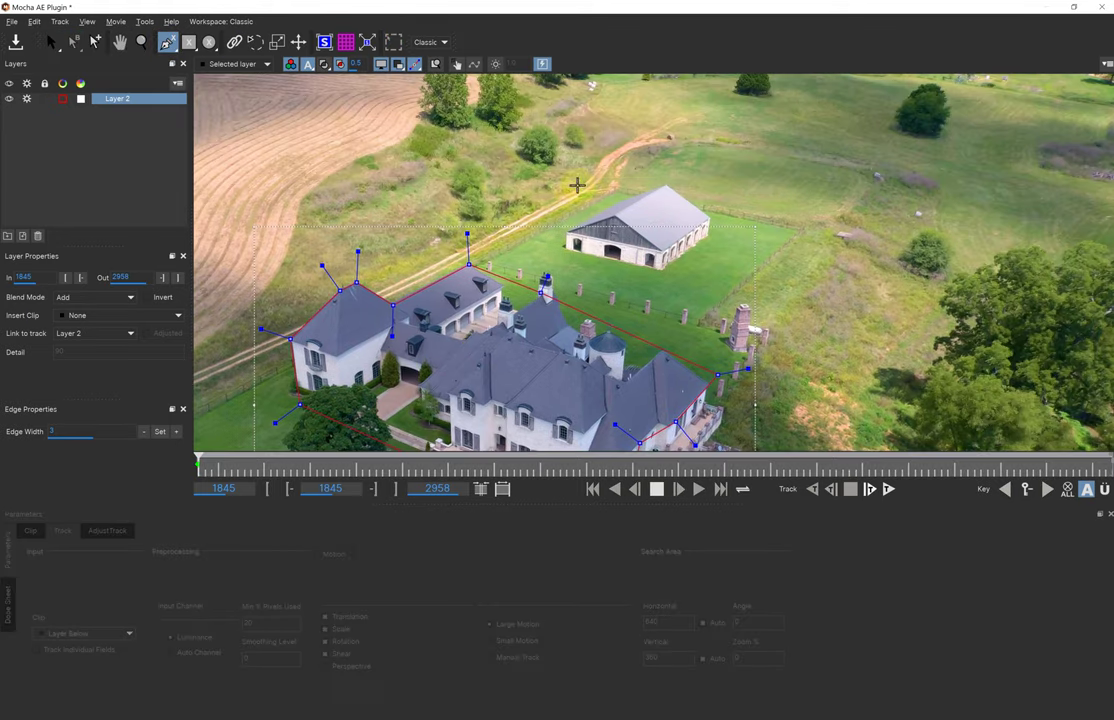
click(569, 244)
click(566, 234)
drag(610, 201, 673, 42)
key(z)
drag(681, 278, 780, 165)
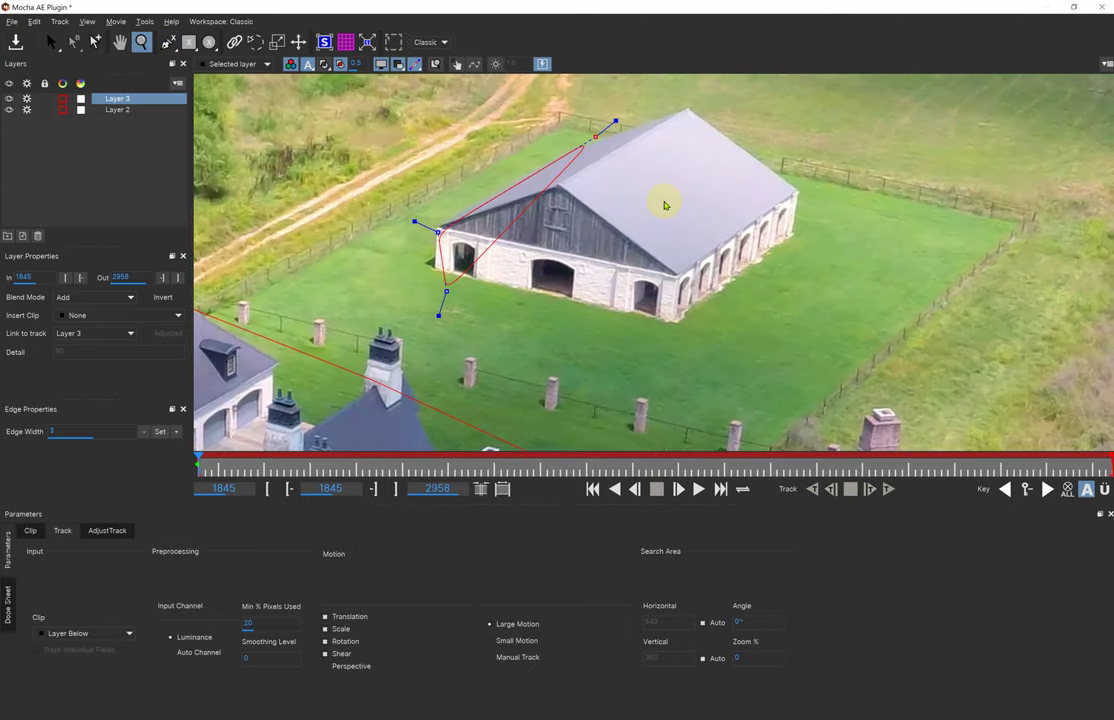
- Complete the barn spline along the roof, right wall and front lawn, and sharpen all its points into straight corners
key(x)
drag(664, 201, 659, 259)
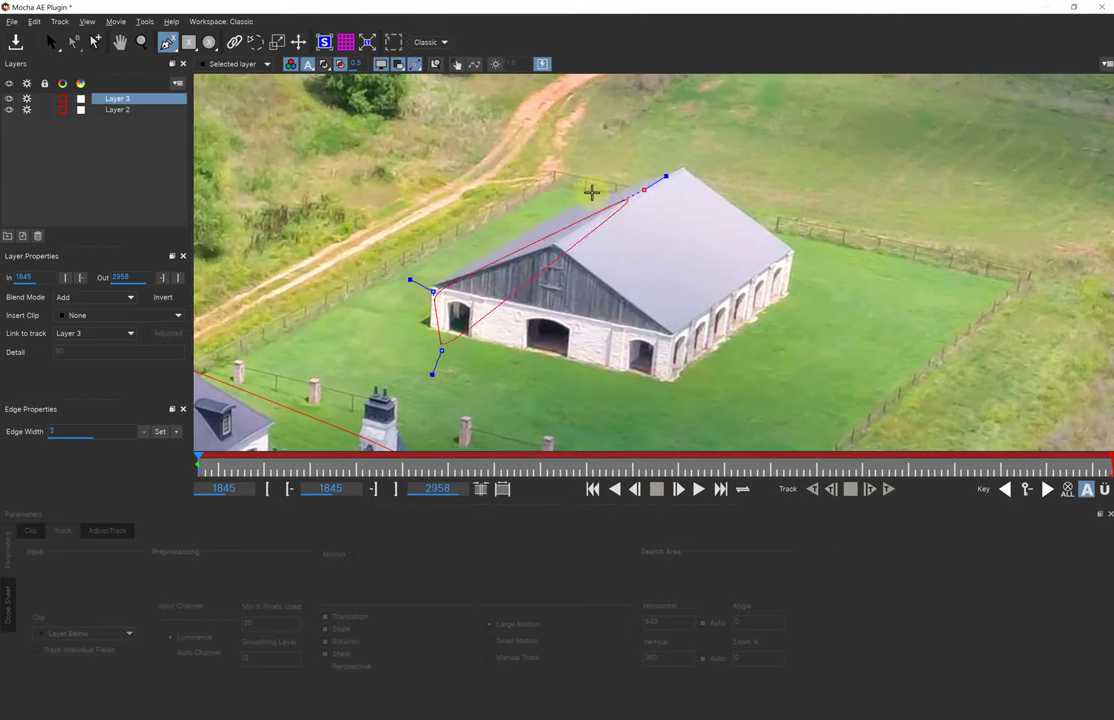
click(576, 206)
drag(681, 172, 684, 167)
click(685, 168)
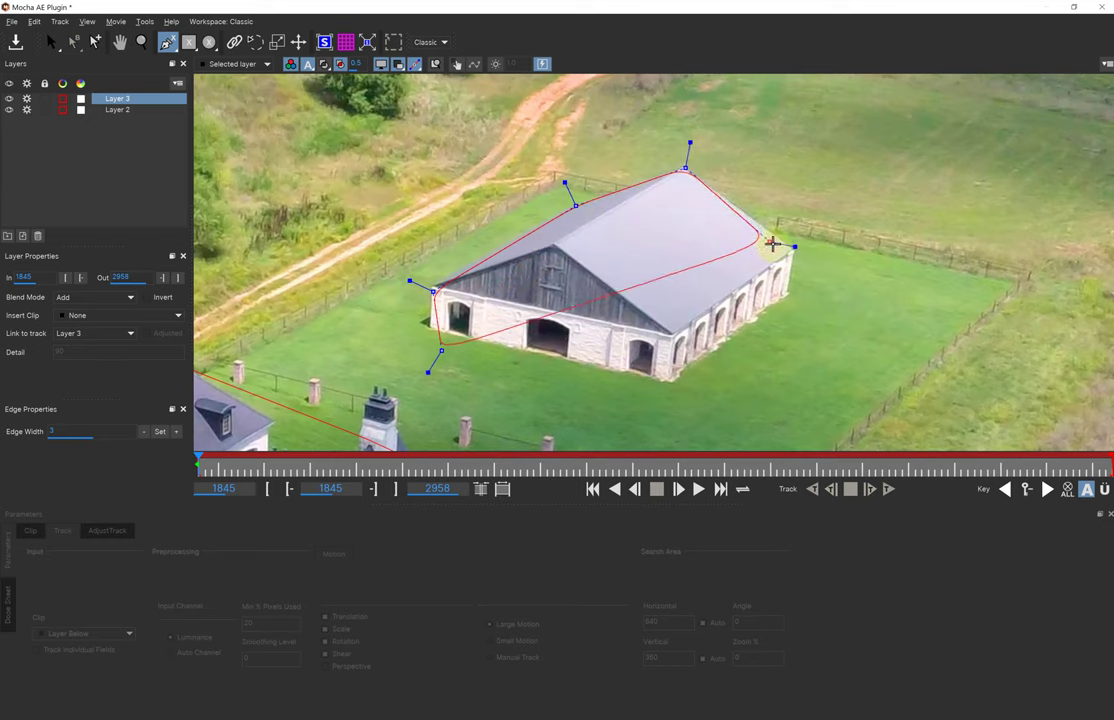
click(796, 253)
drag(782, 336, 683, 411)
drag(617, 395, 620, 401)
key(s)
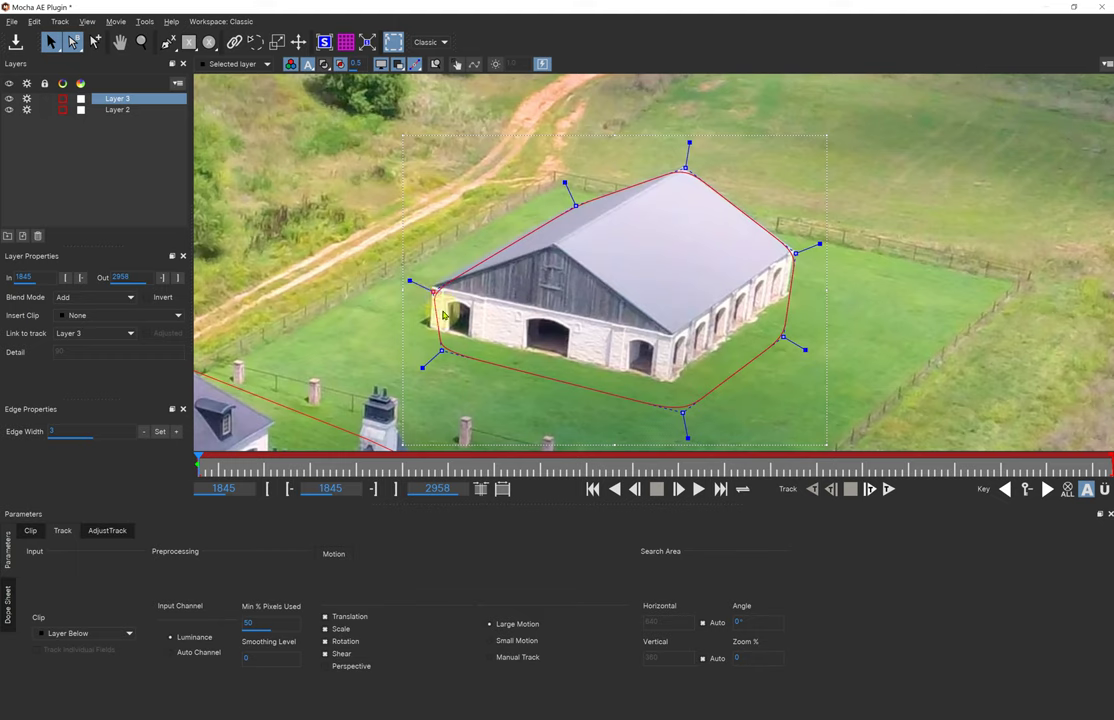
drag(408, 280, 328, 244)
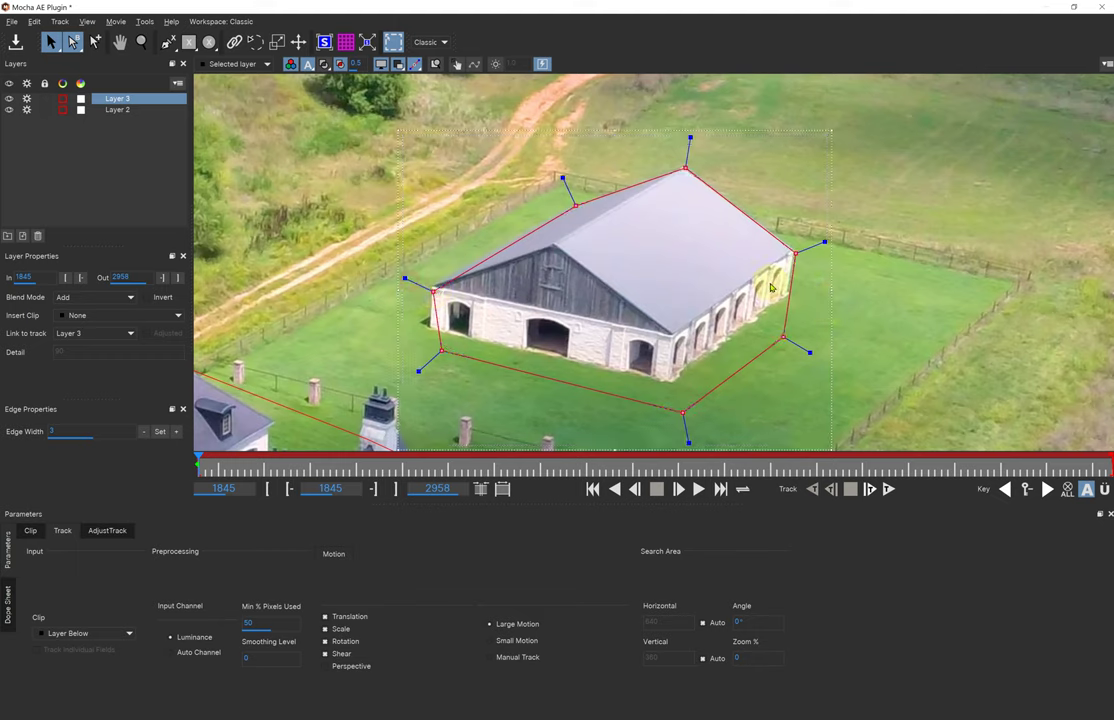
- Track the house and barn splines forward from frame 1845 to frame 2958
key(z)
drag(857, 237, 822, 340)
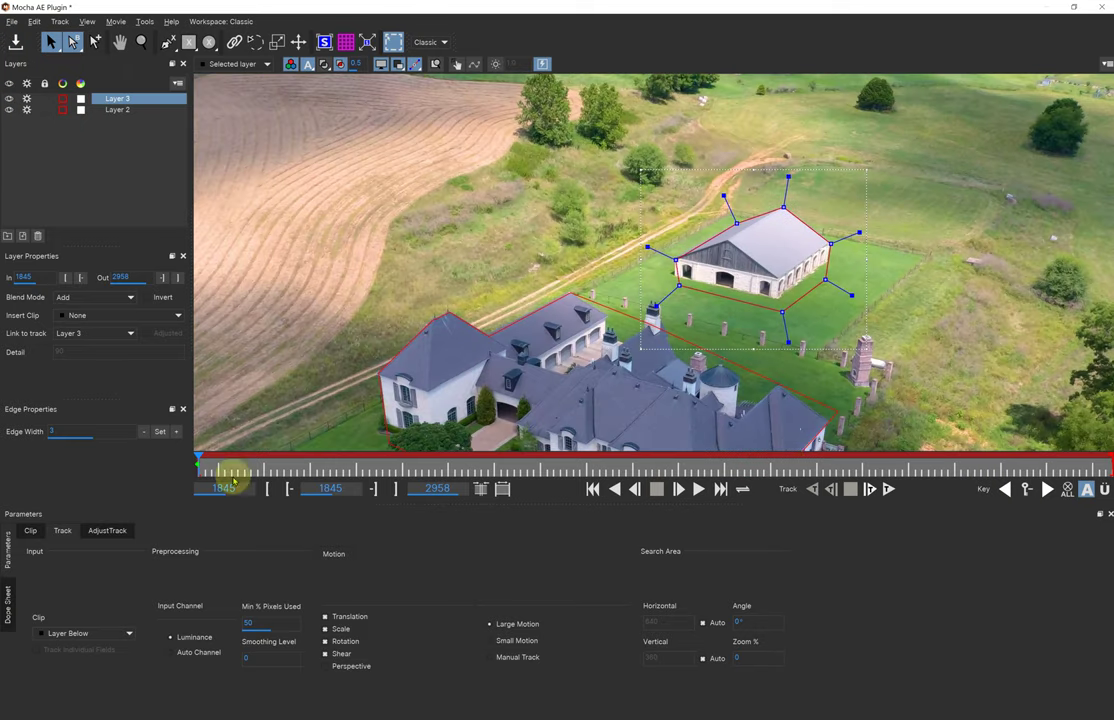
key(z)
drag(883, 303, 859, 405)
key(z)
key(x)
drag(852, 286, 754, 274)
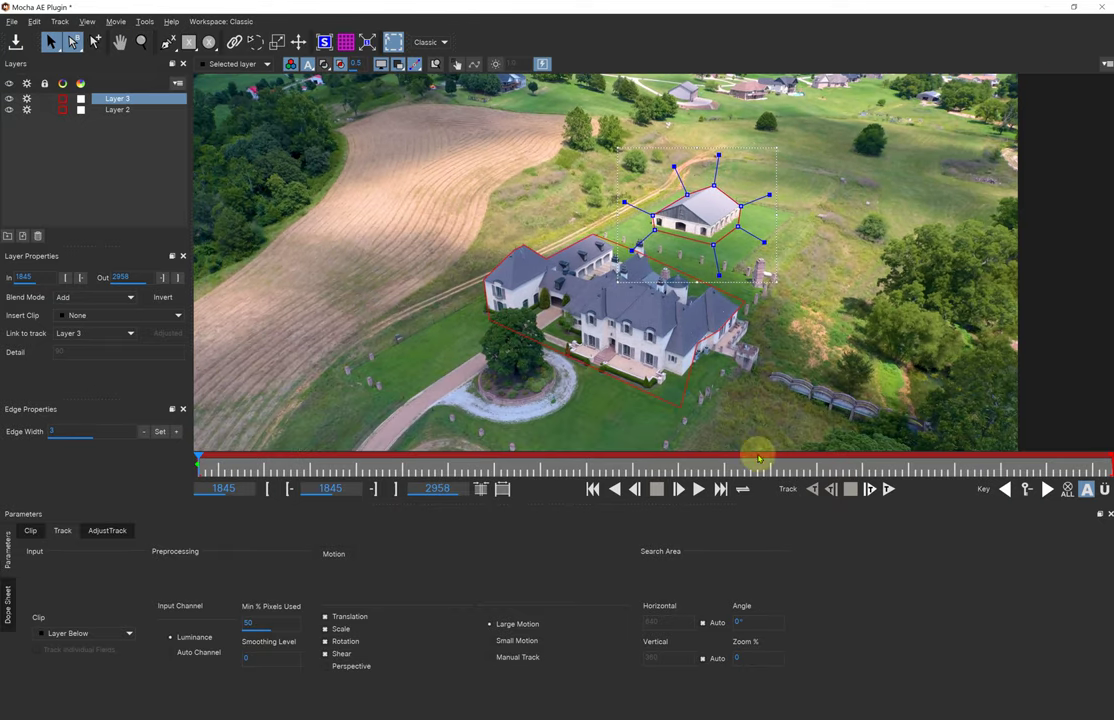
click(888, 490)
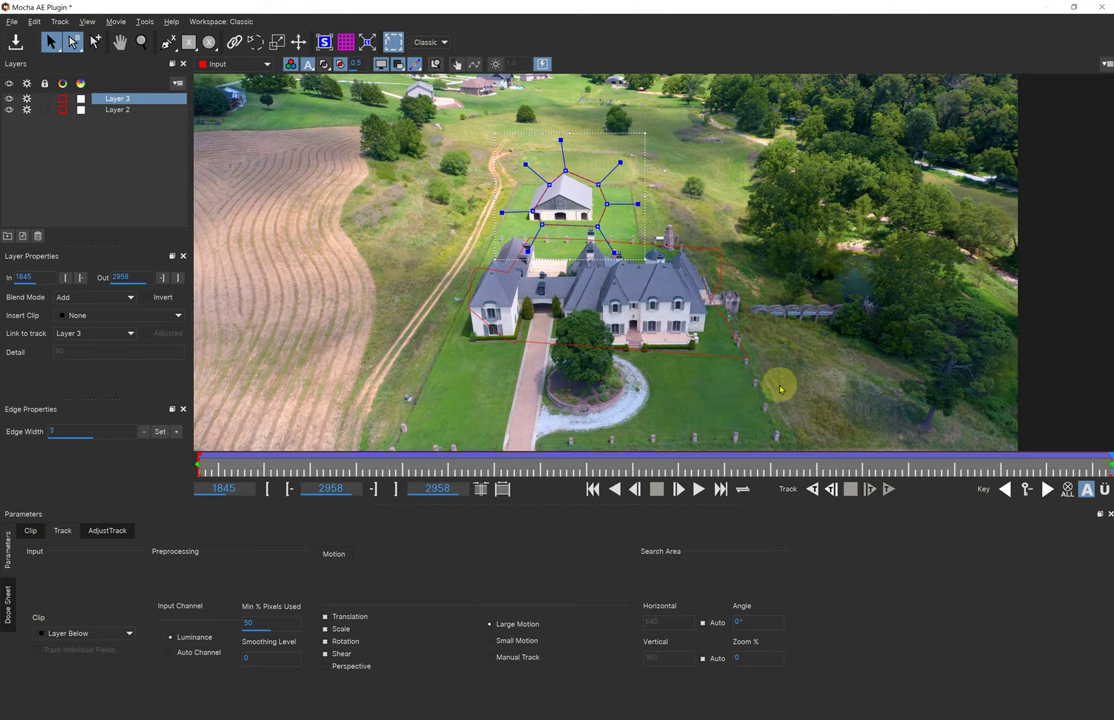
- Reshape the left side of the house spline (Layer 2) at frame 2958 to fit the left wing's walls and roofs
key(z)
drag(638, 337, 637, 145)
key(s)
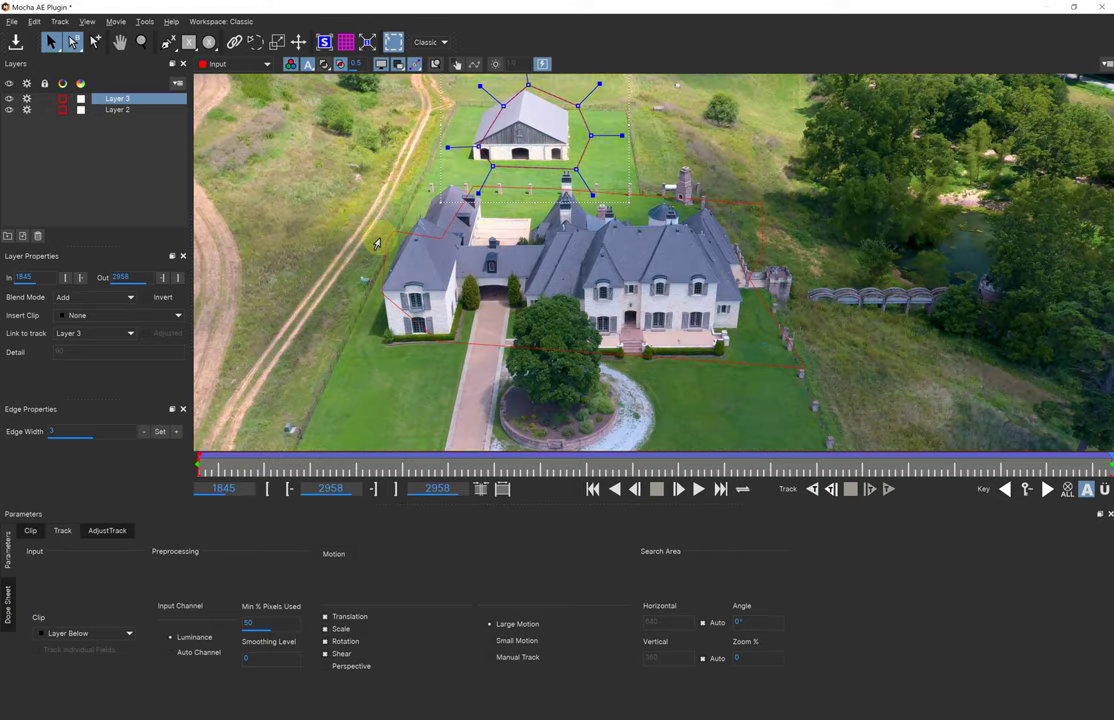
click(125, 110)
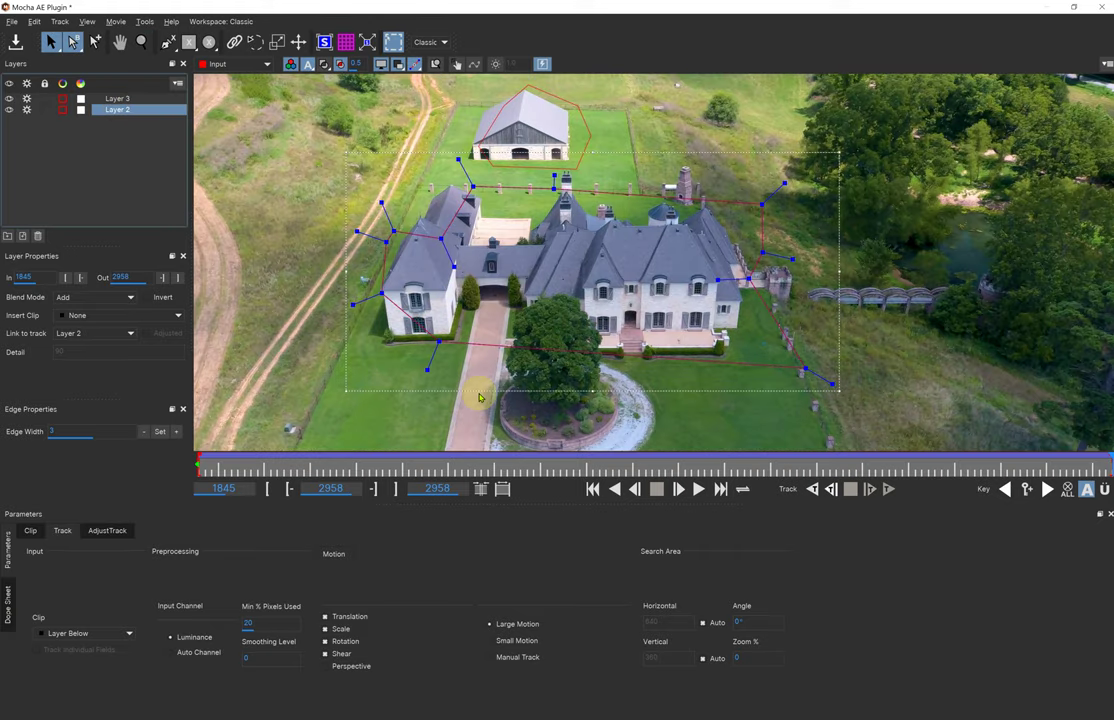
drag(438, 341, 390, 352)
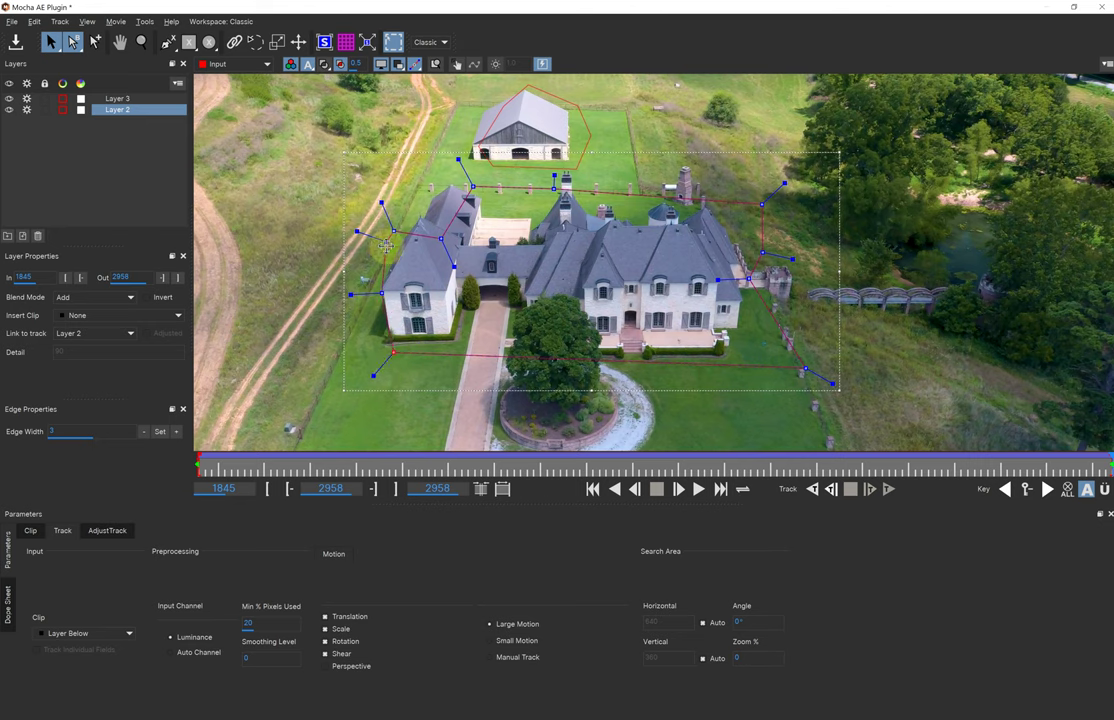
drag(387, 243, 398, 241)
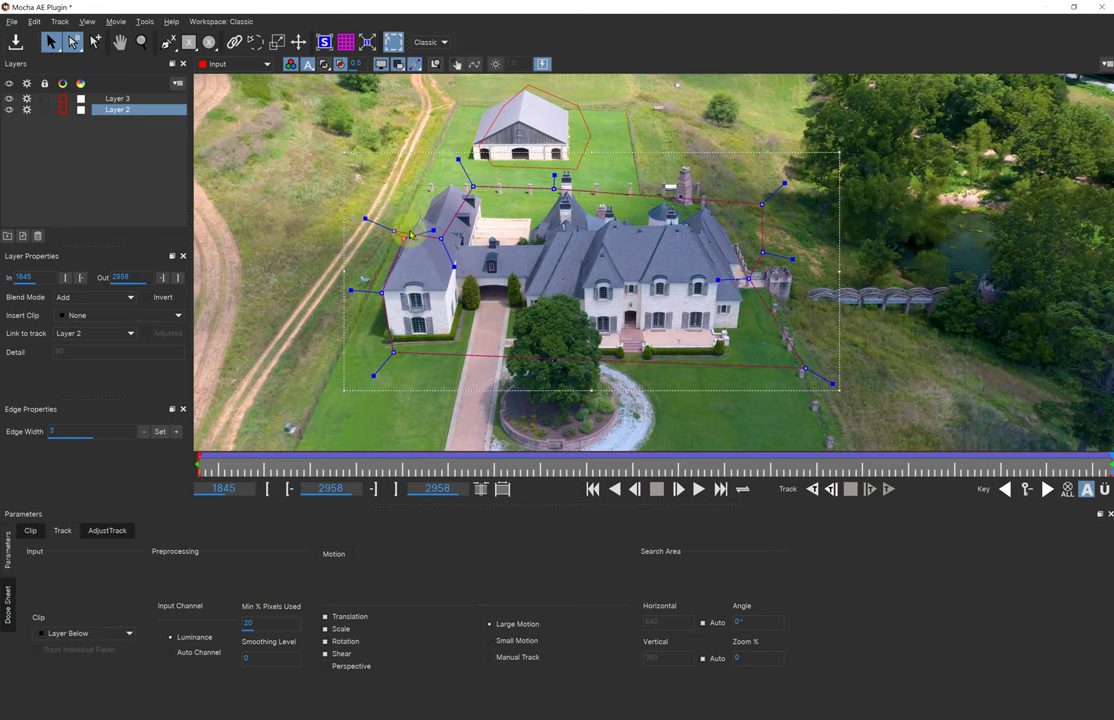
drag(389, 229, 430, 190)
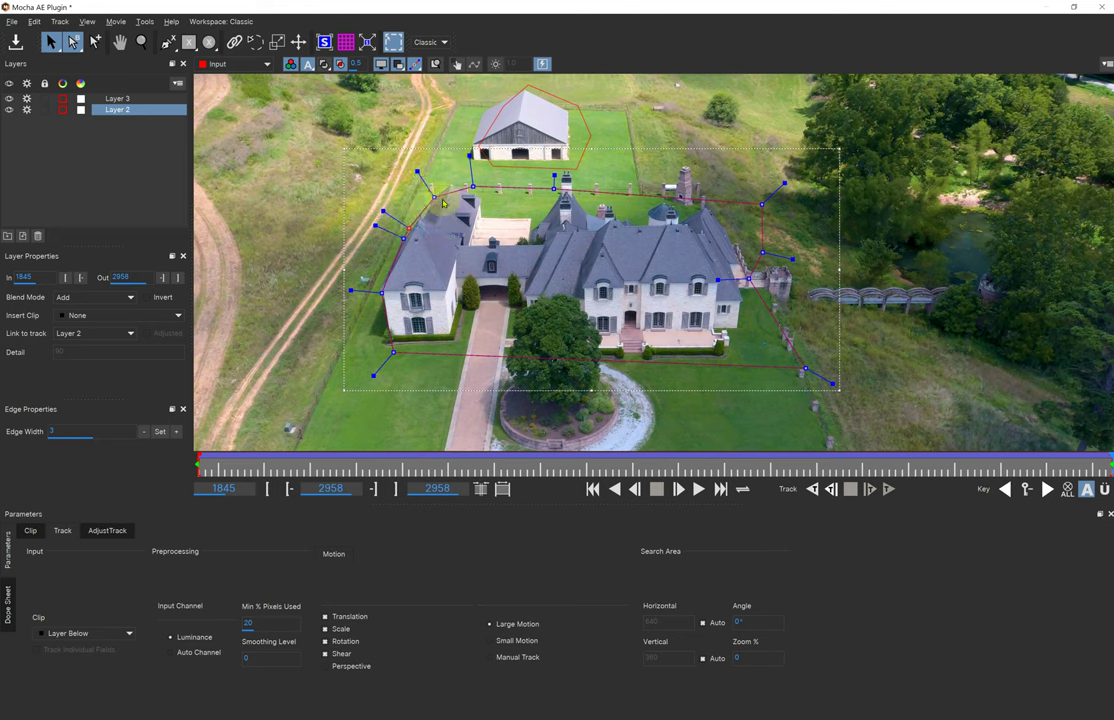
drag(437, 197, 428, 216)
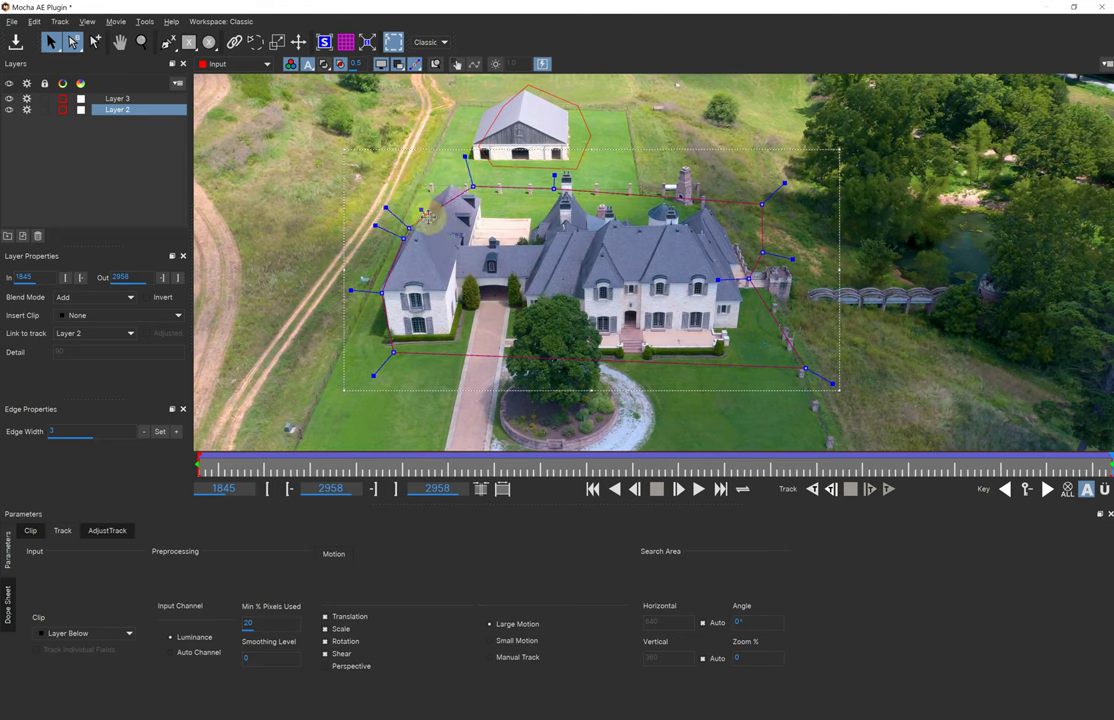
drag(471, 185, 436, 193)
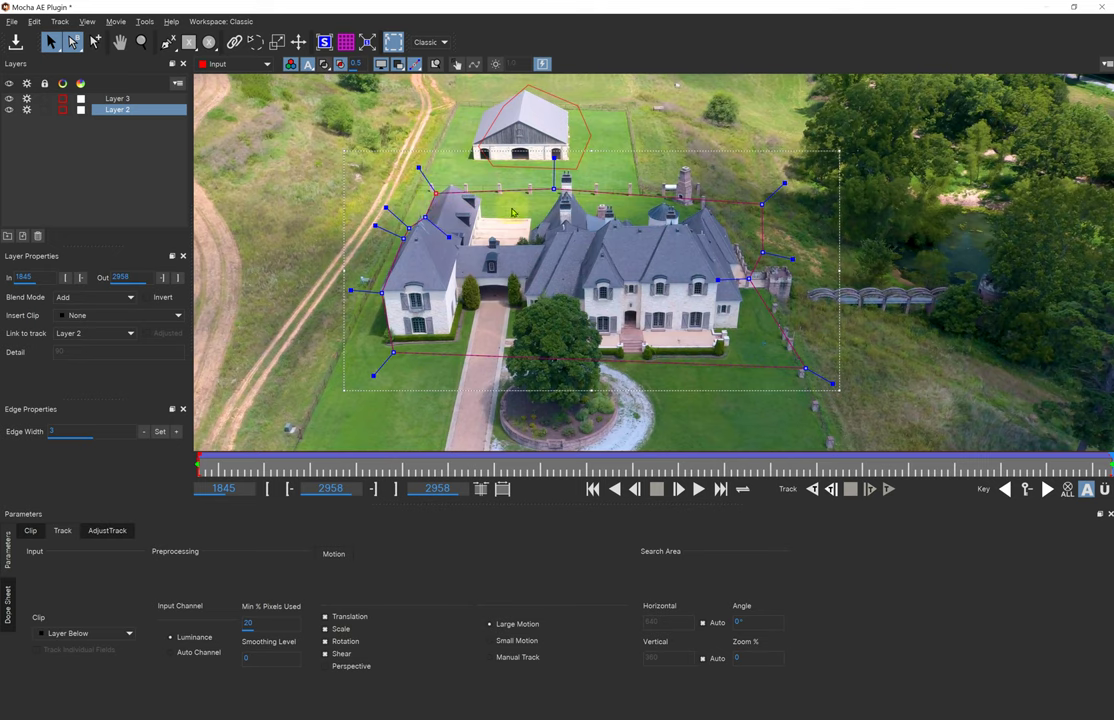
- Move the house spline's right-side points inward at frame 2958, toward the driveway circle, front facade and right wing roof
click(385, 347)
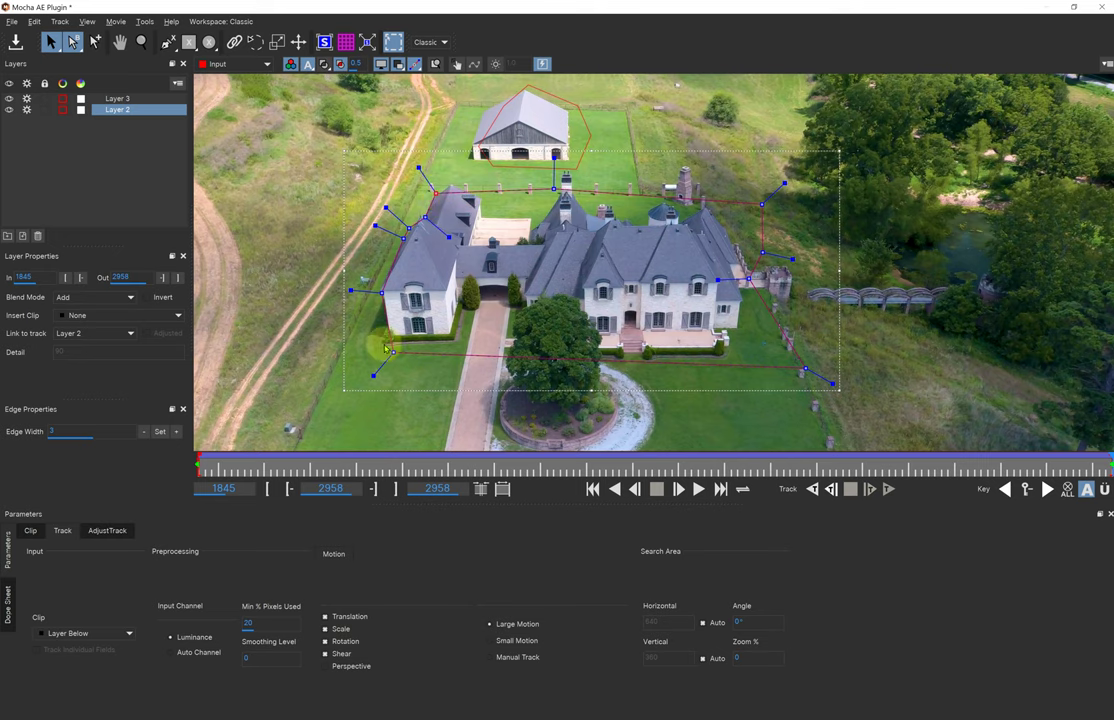
click(805, 368)
drag(739, 368, 635, 373)
drag(749, 276, 687, 294)
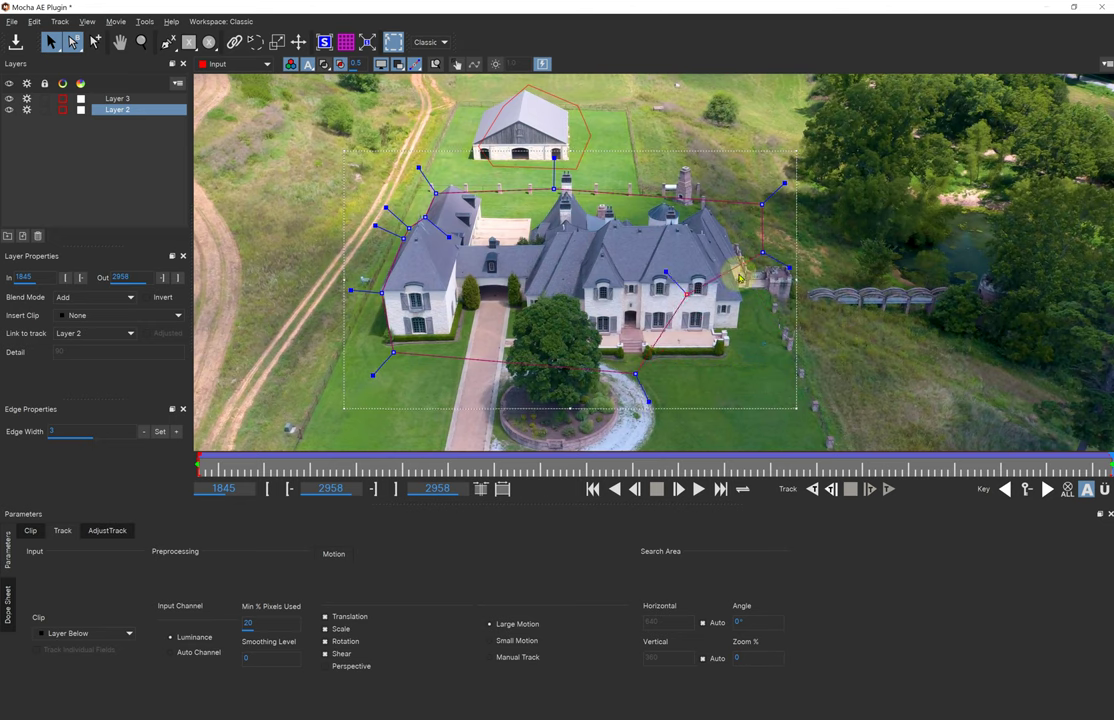
drag(762, 252, 731, 255)
drag(677, 260, 737, 258)
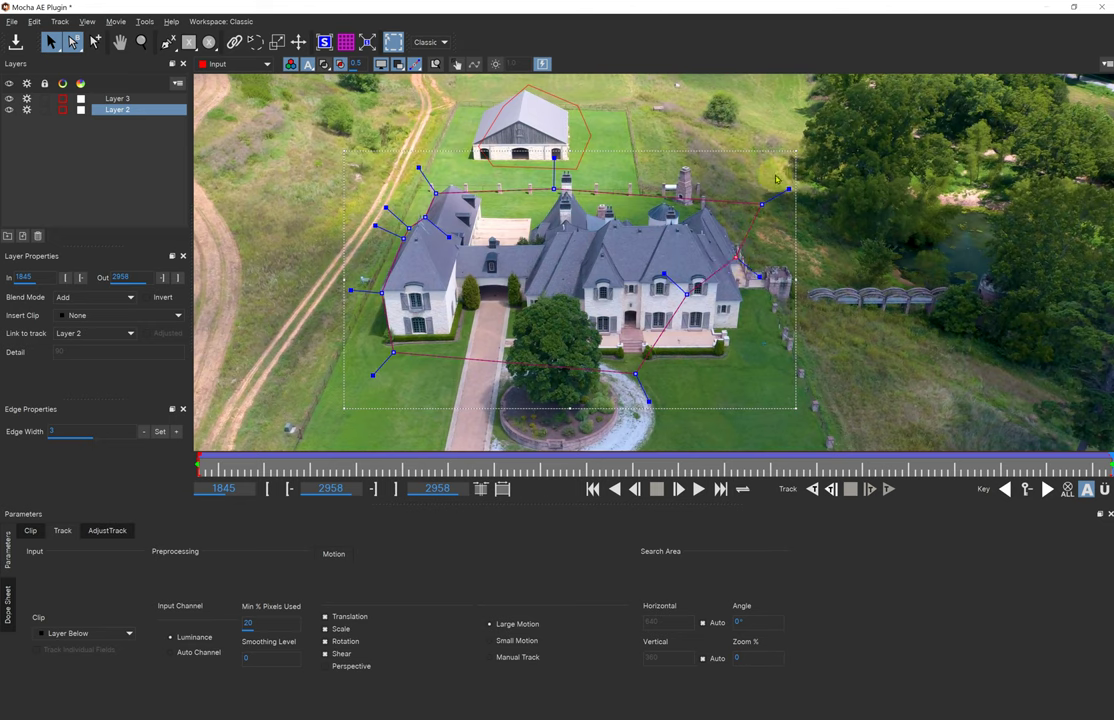
drag(762, 204, 717, 215)
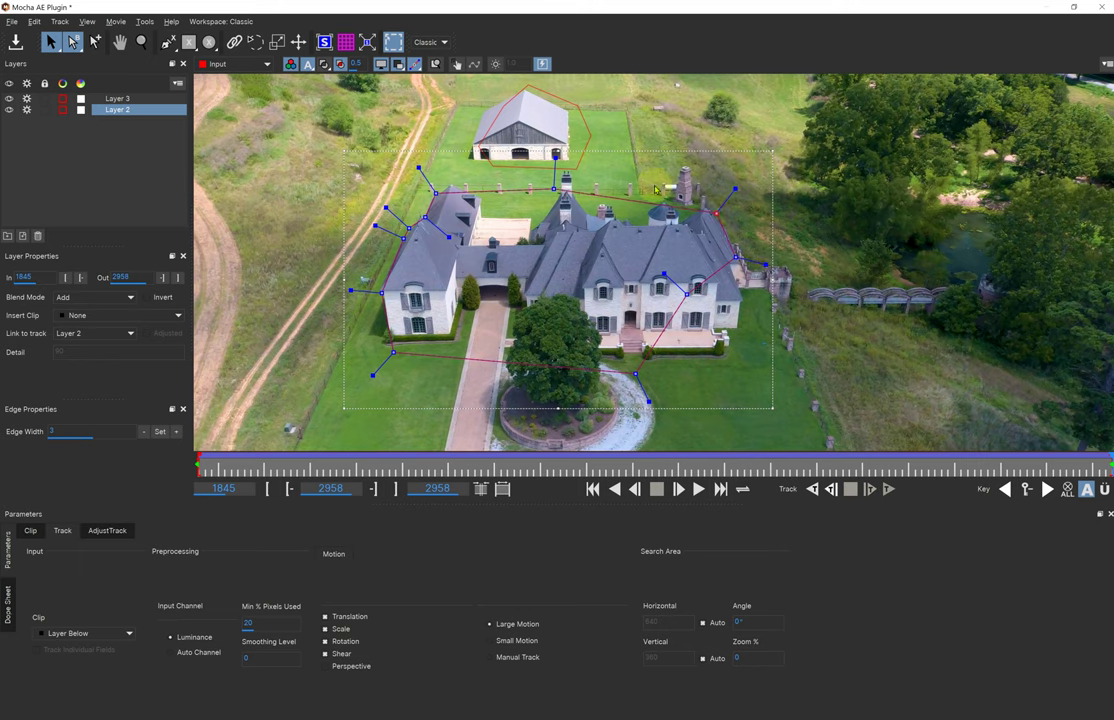
- Select both layers and move the barn spline's left roof corner and peak points onto the barn's roof at frame 2958
drag(676, 182, 507, 370)
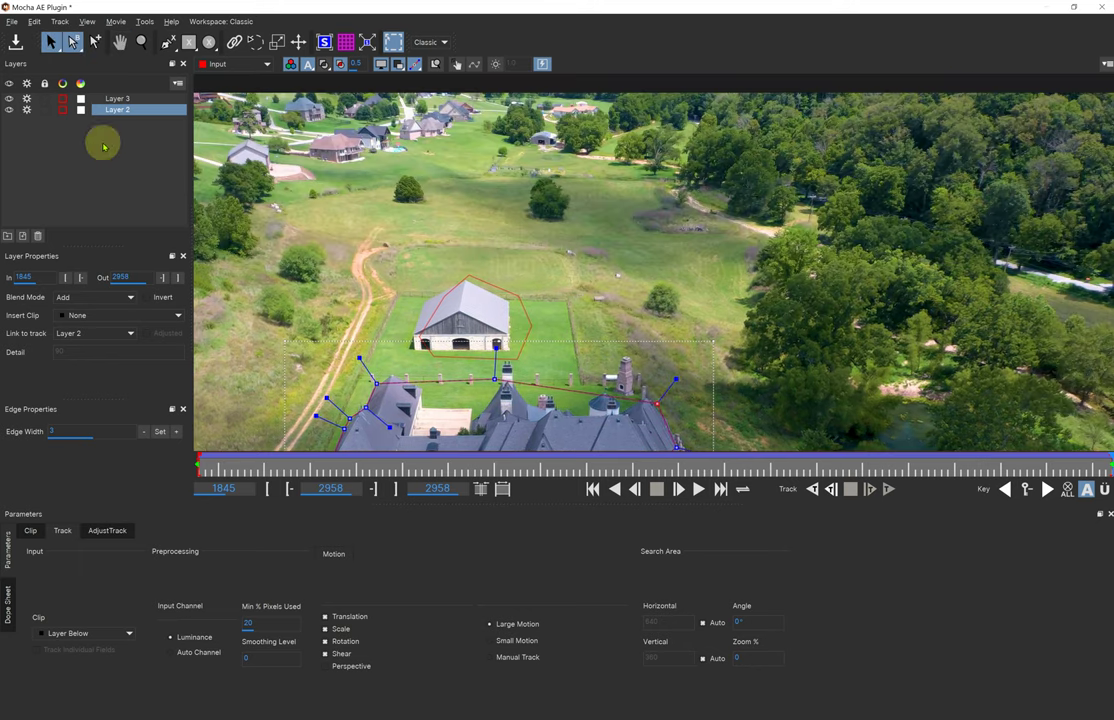
click(134, 101)
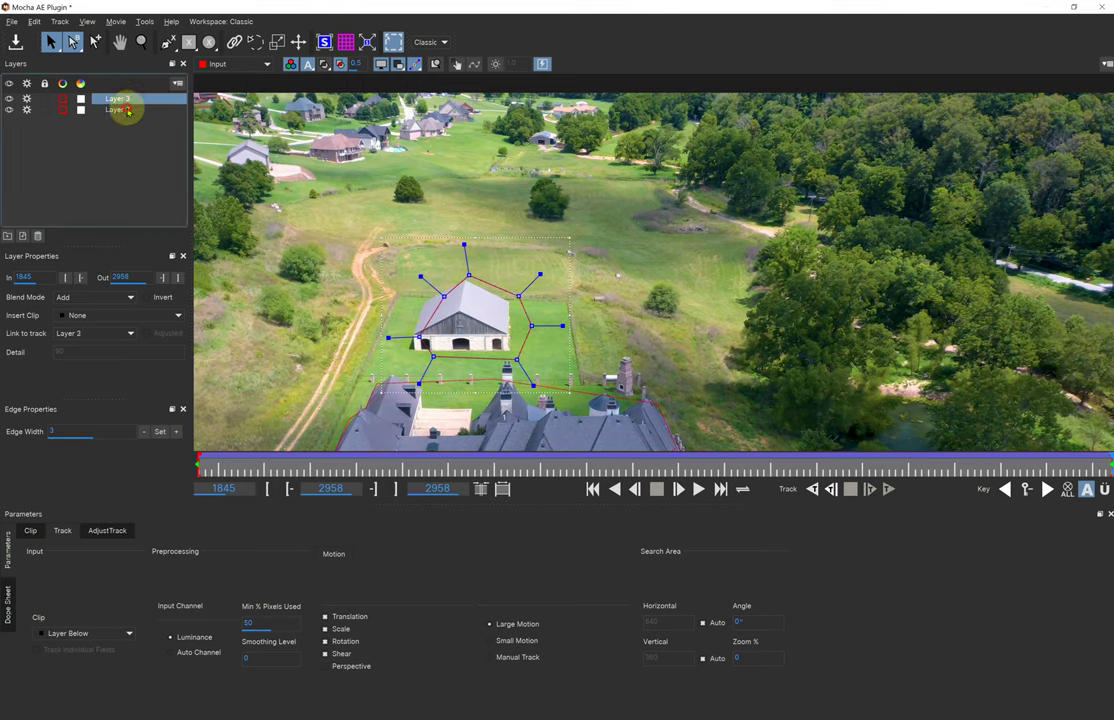
shift+click(120, 110)
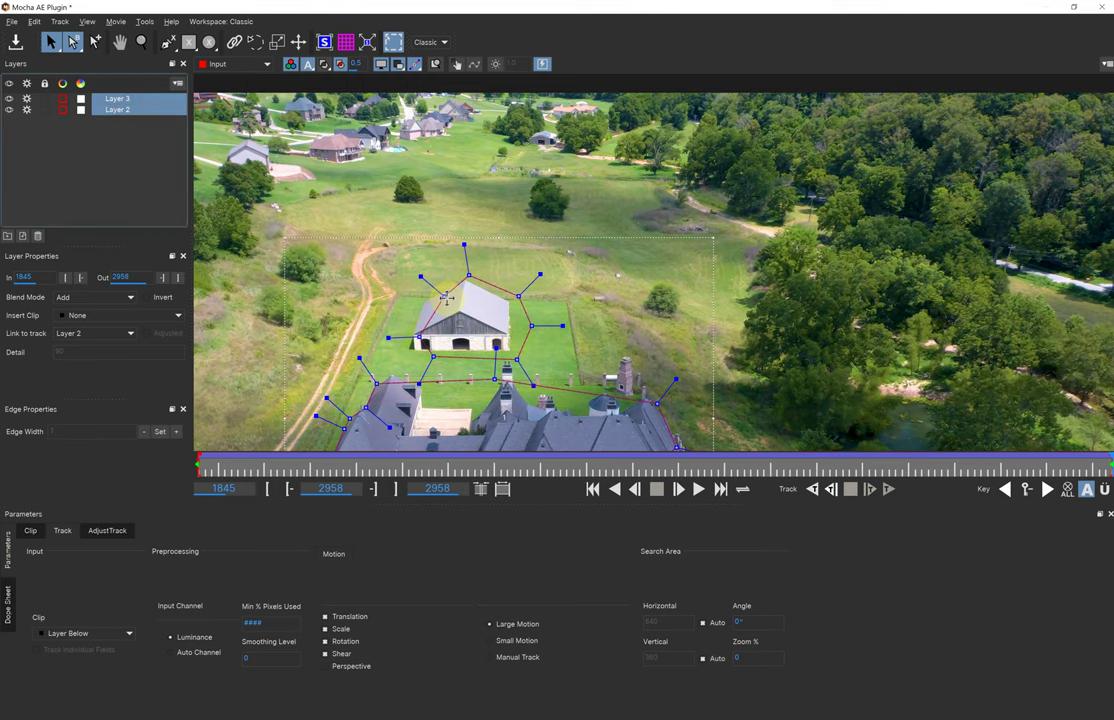
key(z)
drag(457, 297, 527, 224)
drag(425, 335, 394, 289)
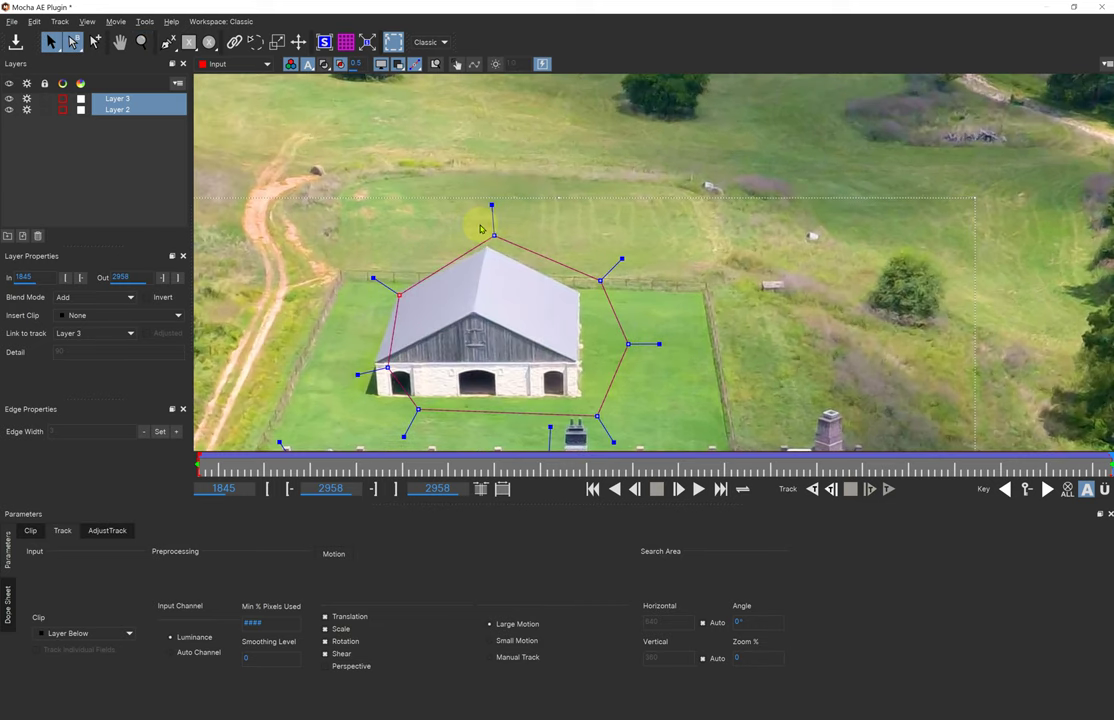
click(490, 238)
drag(480, 240, 476, 248)
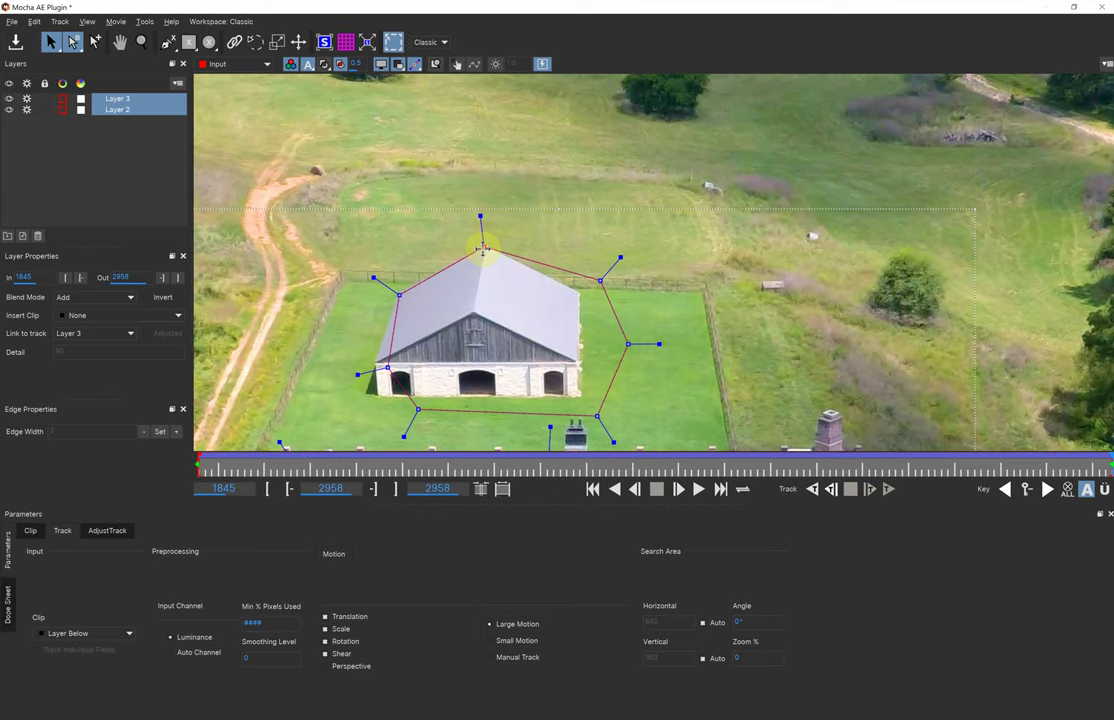
- Pull the barn spline's right-side, lower-right and left-wall points in to fit the barn's roof and walls at frame 2958
drag(594, 273, 578, 289)
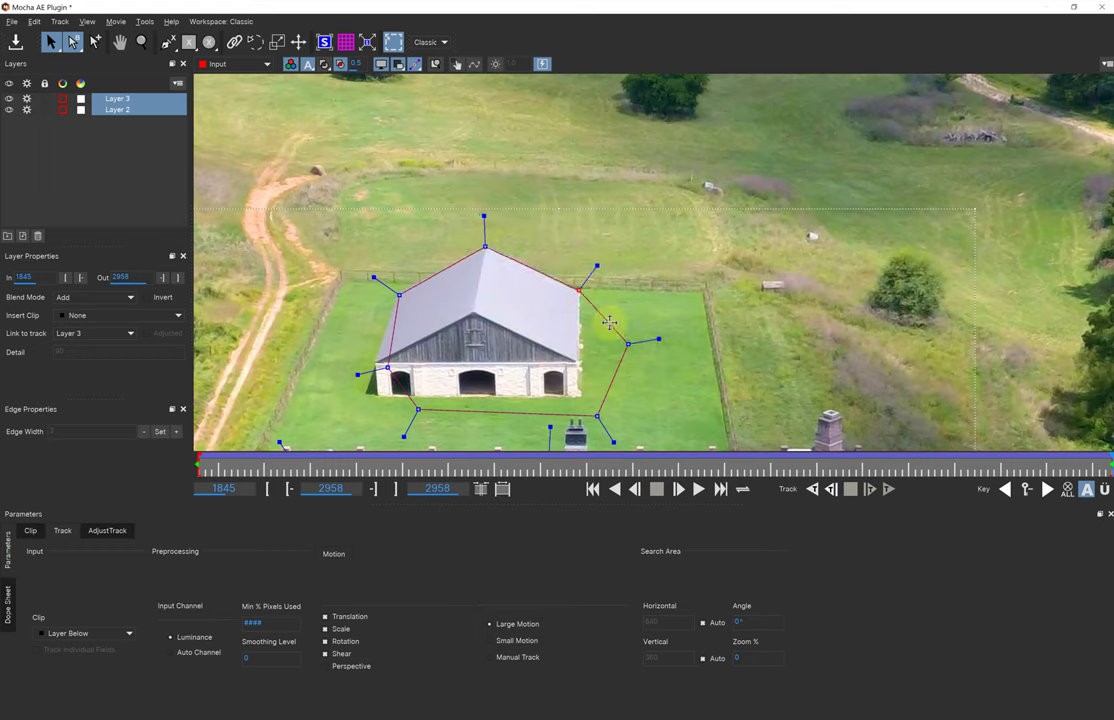
drag(630, 342, 589, 355)
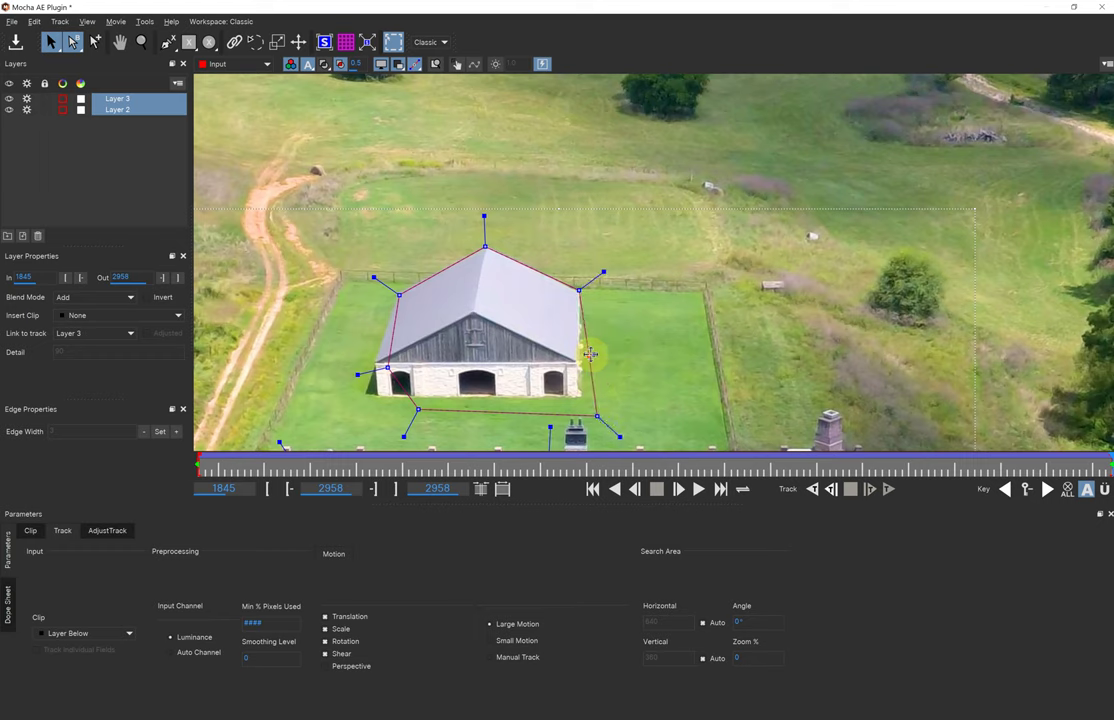
click(599, 417)
drag(548, 394, 546, 394)
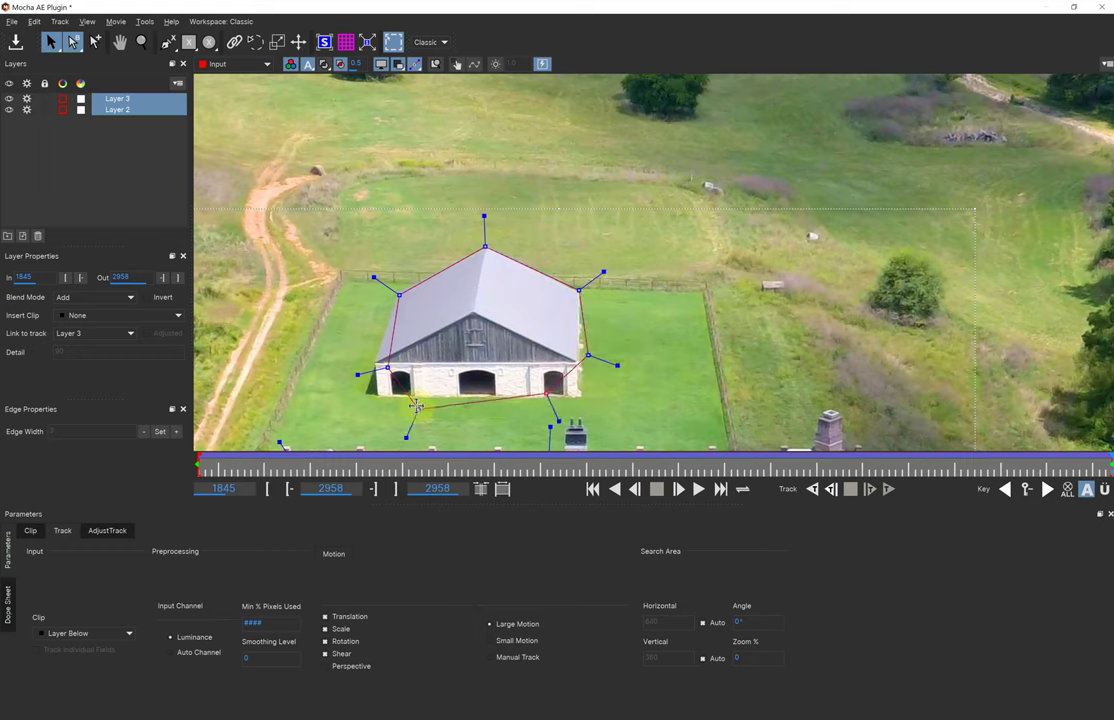
drag(387, 368, 371, 365)
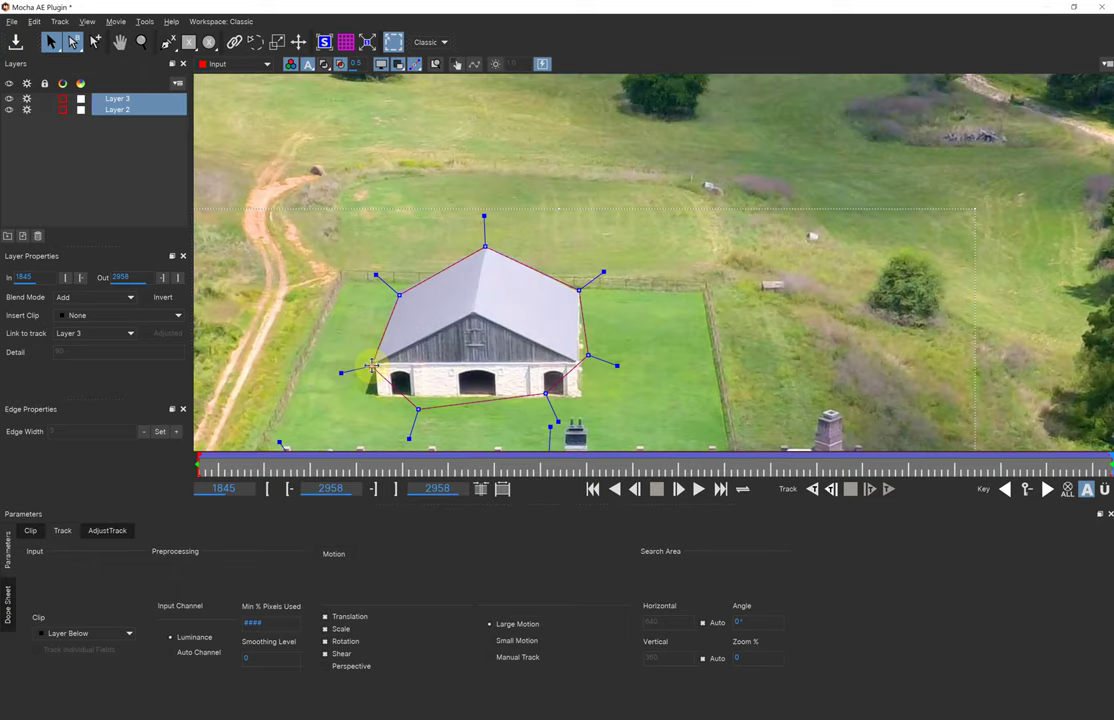
- Add keyframes for both the house and barn splines at frames 2368 and 2079
key(z)
drag(870, 158, 579, 308)
key(x)
drag(779, 336, 674, 286)
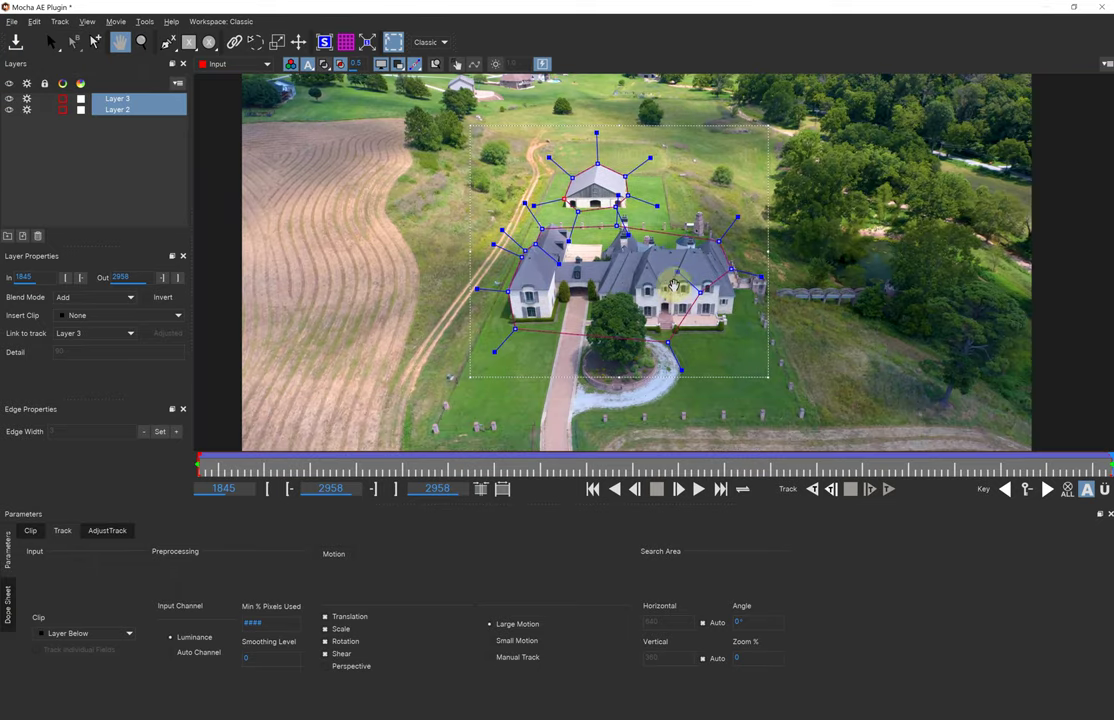
key(s)
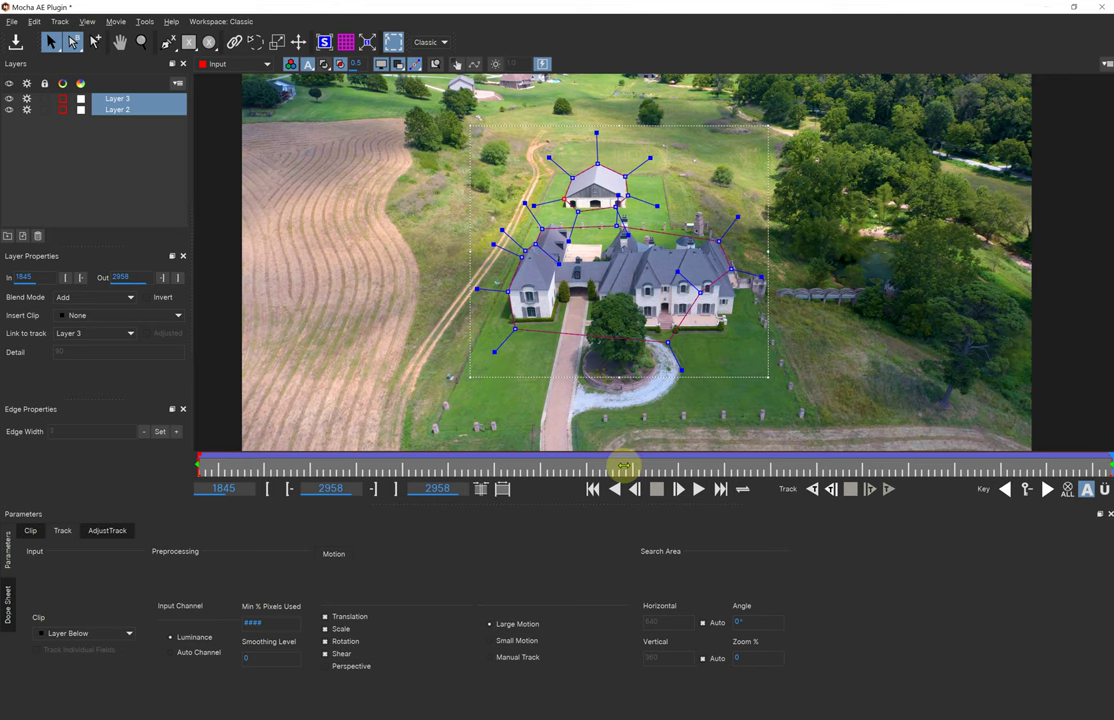
click(623, 466)
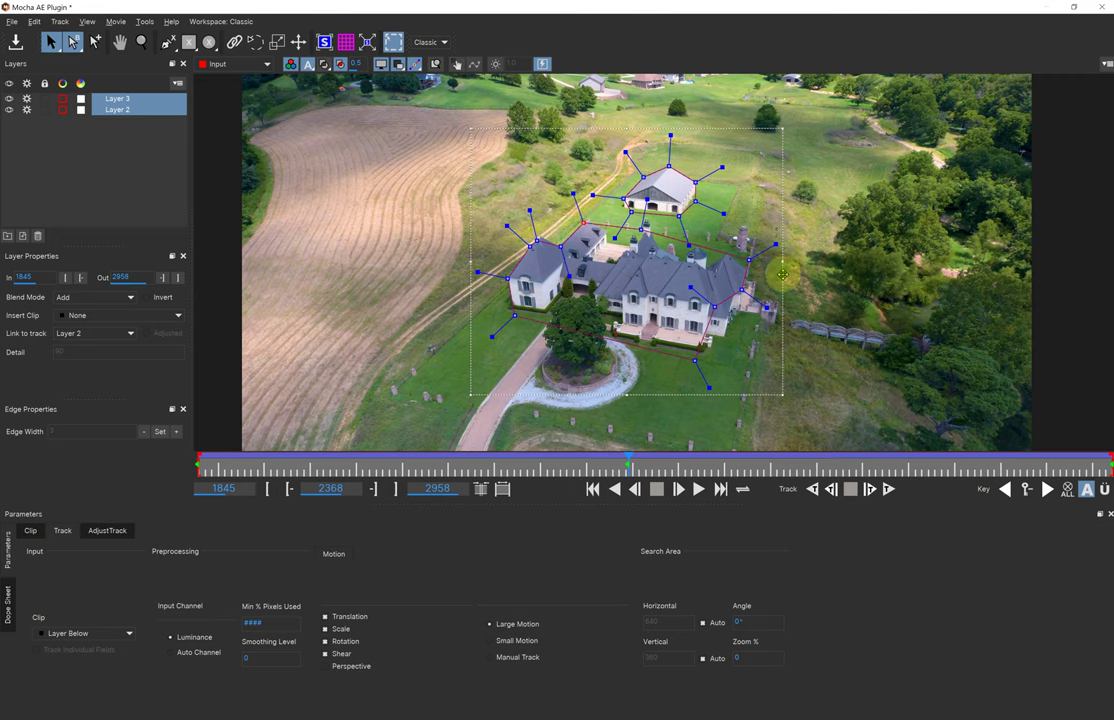
click(662, 285)
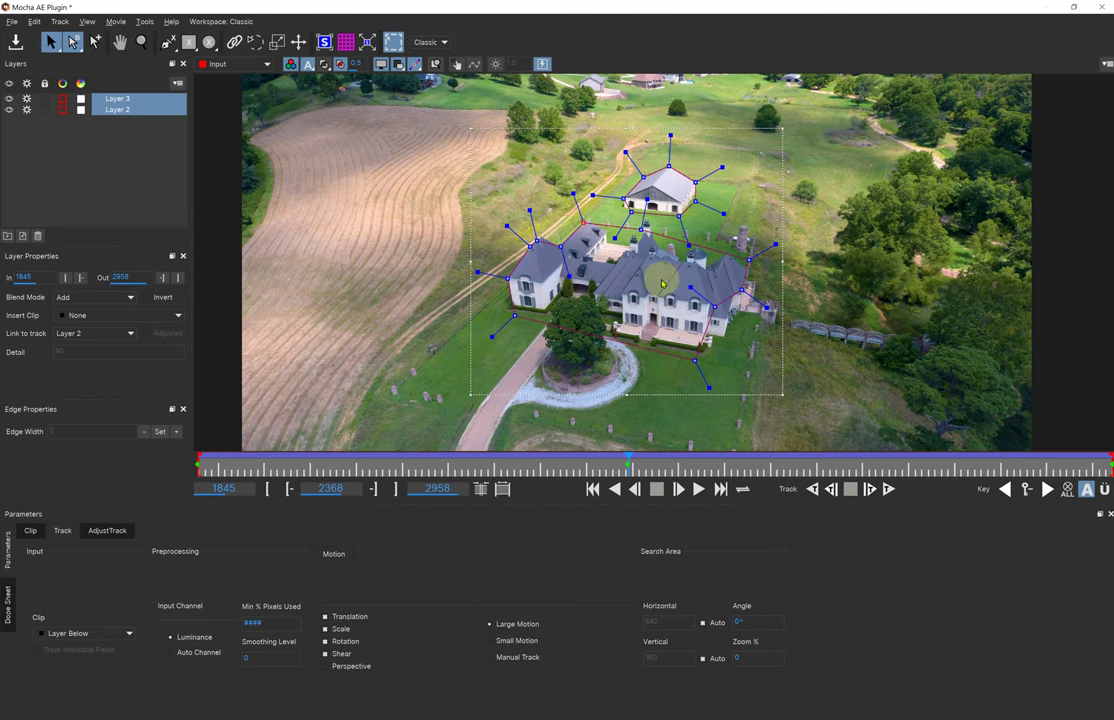
click(385, 466)
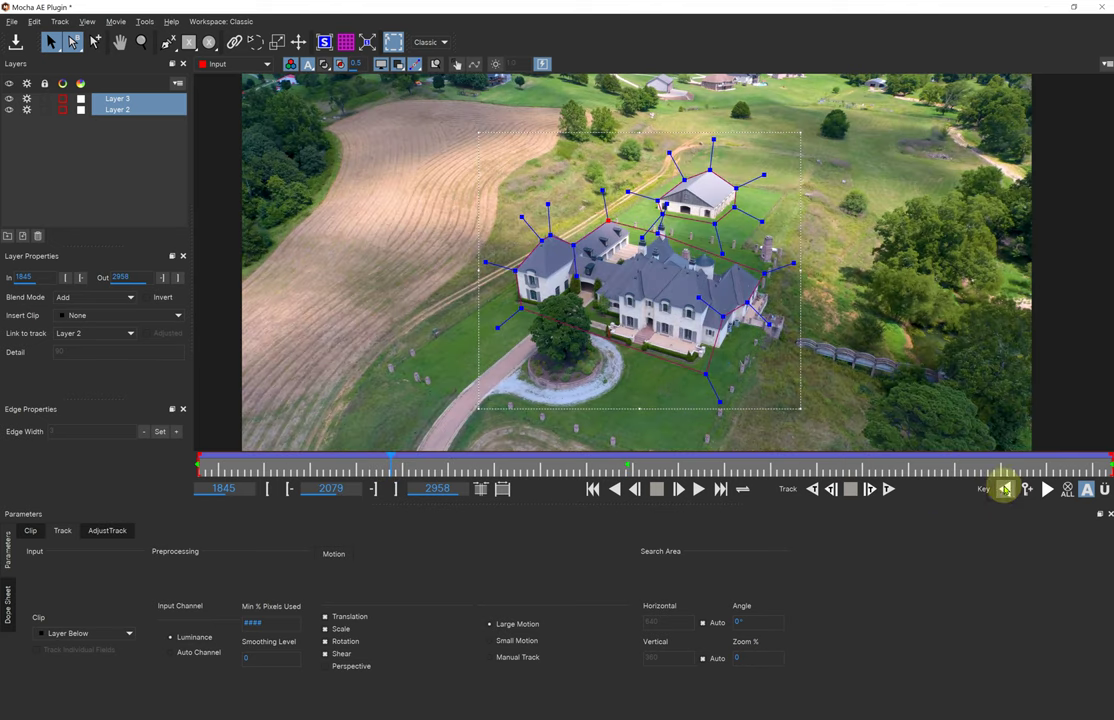
click(1028, 489)
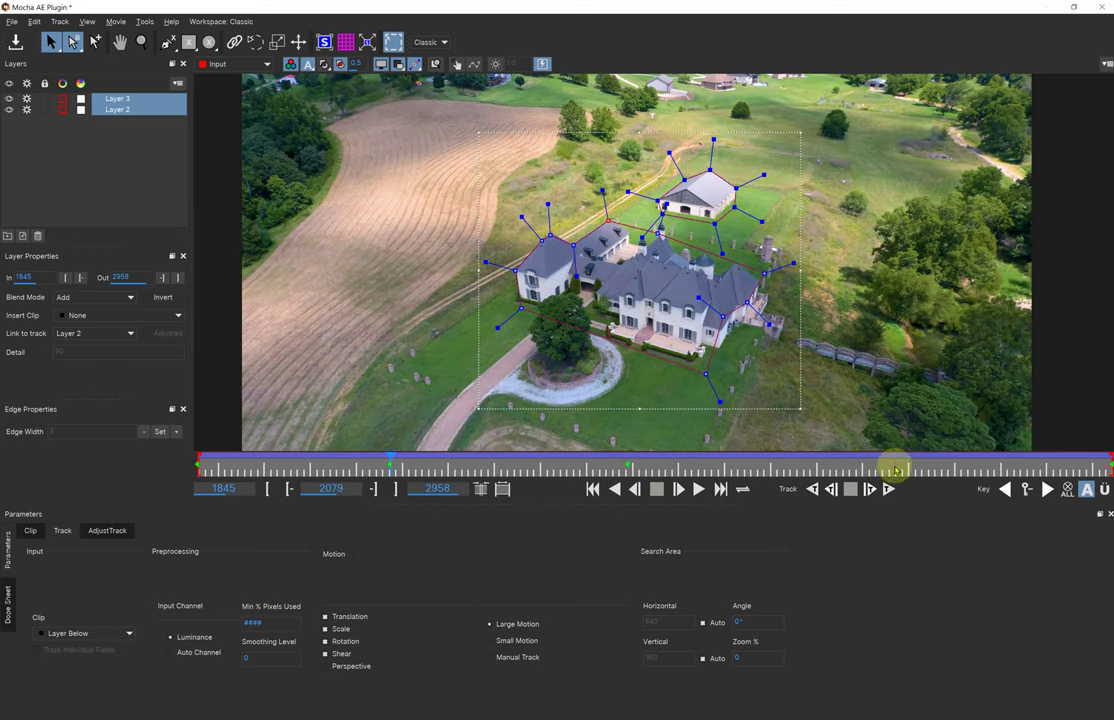
- Add spline keyframes at frames 2664 and 2818, and nudge the house spline's left-wall point inward at frame 2818
click(895, 466)
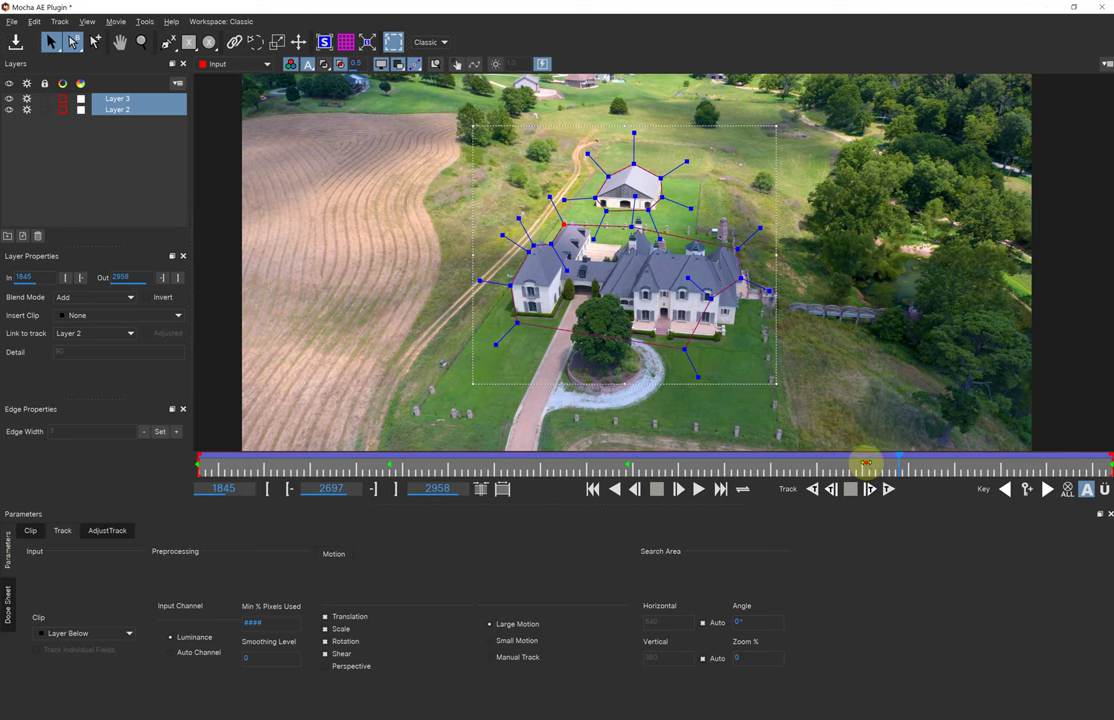
click(867, 464)
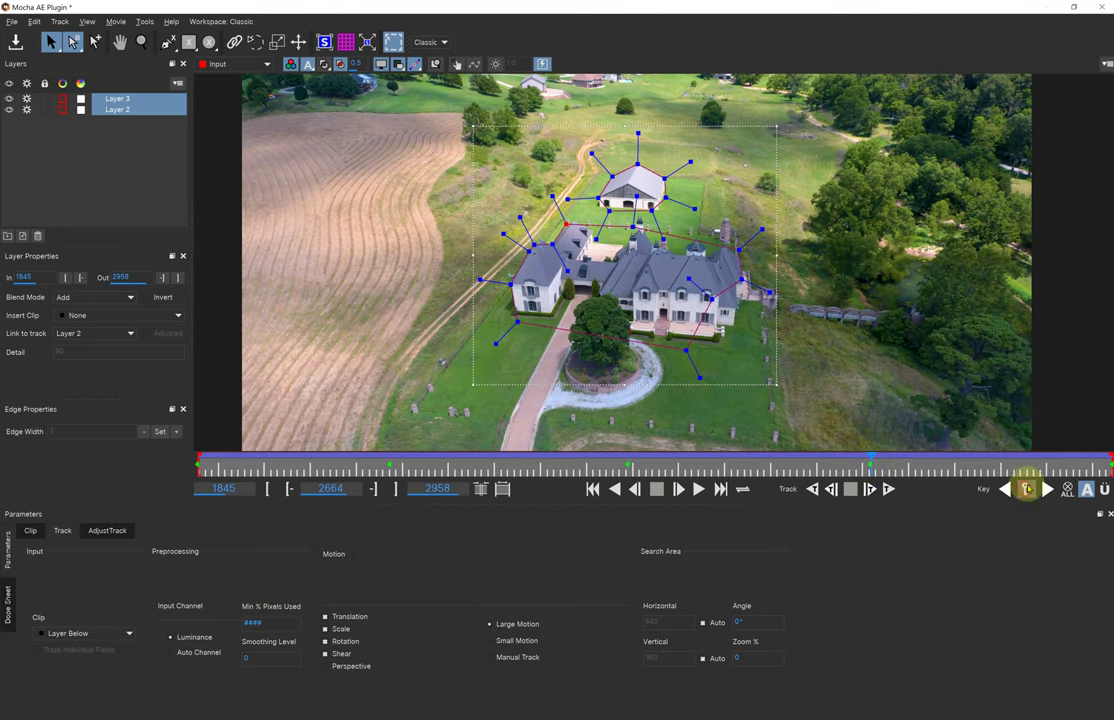
click(1000, 465)
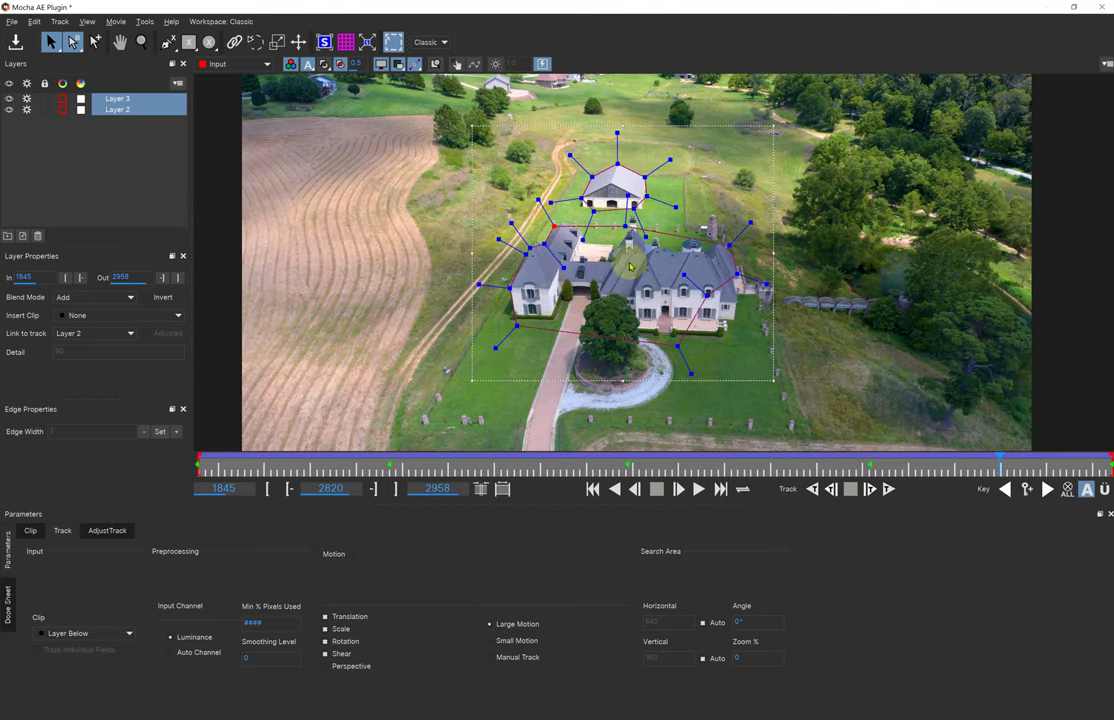
key(Left)
key(Left)
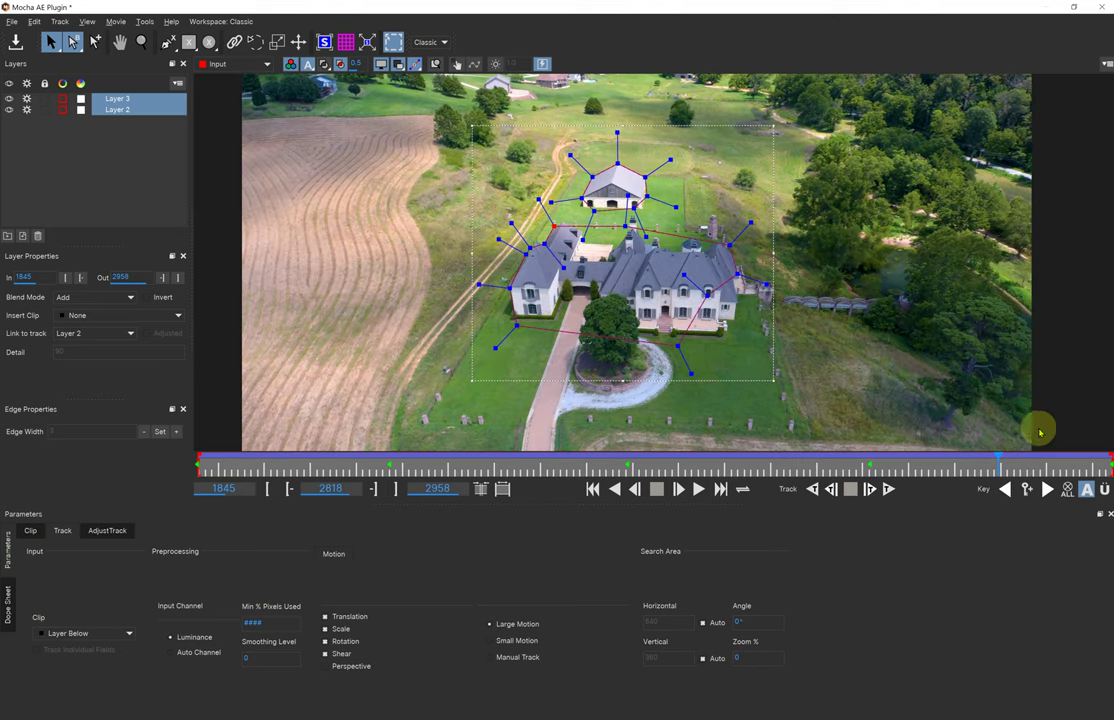
click(1027, 489)
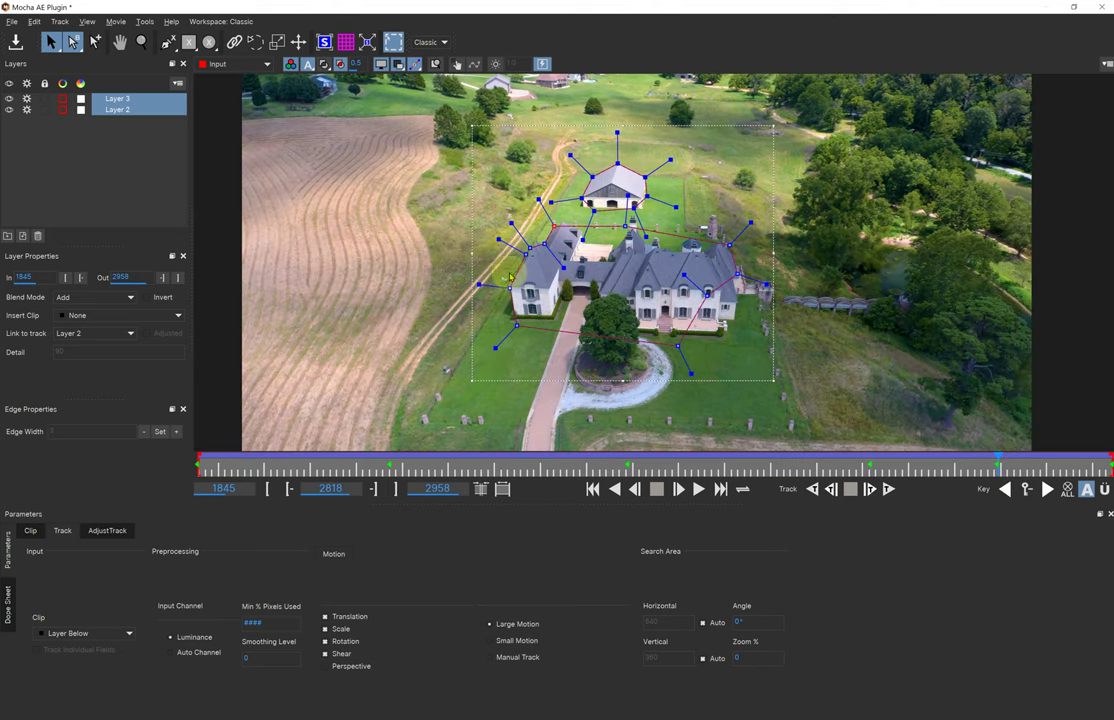
drag(506, 292, 506, 287)
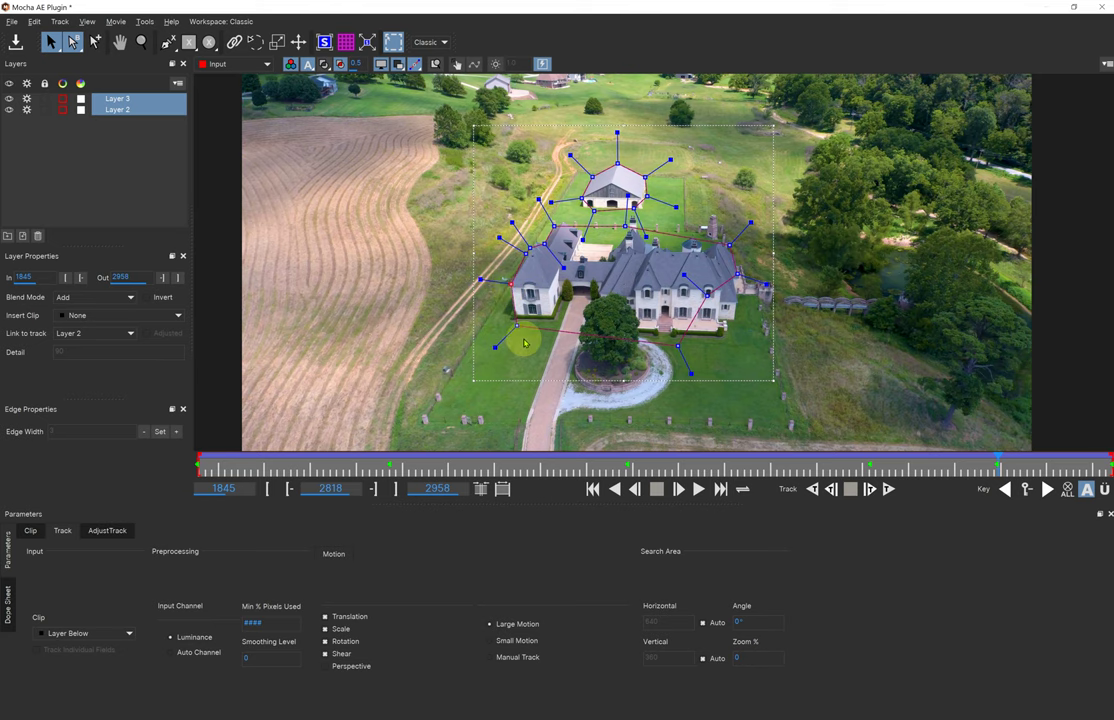
- Add spline keyframes at frames 2521, 2239 and 1978, and save the Mocha project before closing Mocha
click(752, 466)
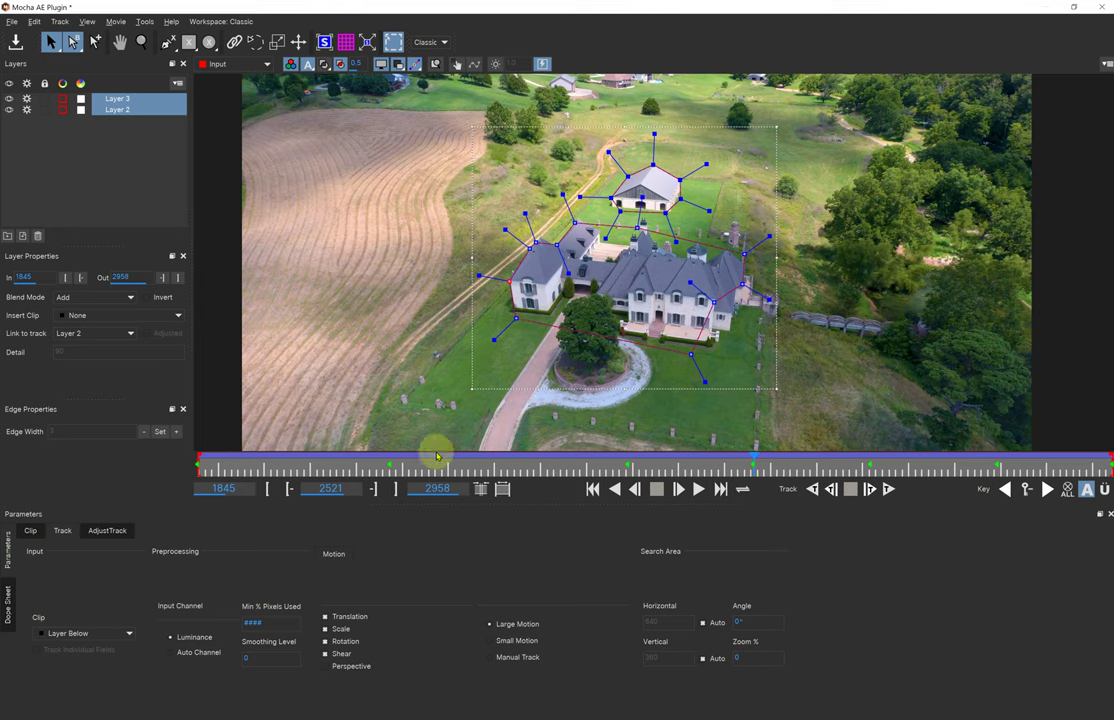
click(509, 467)
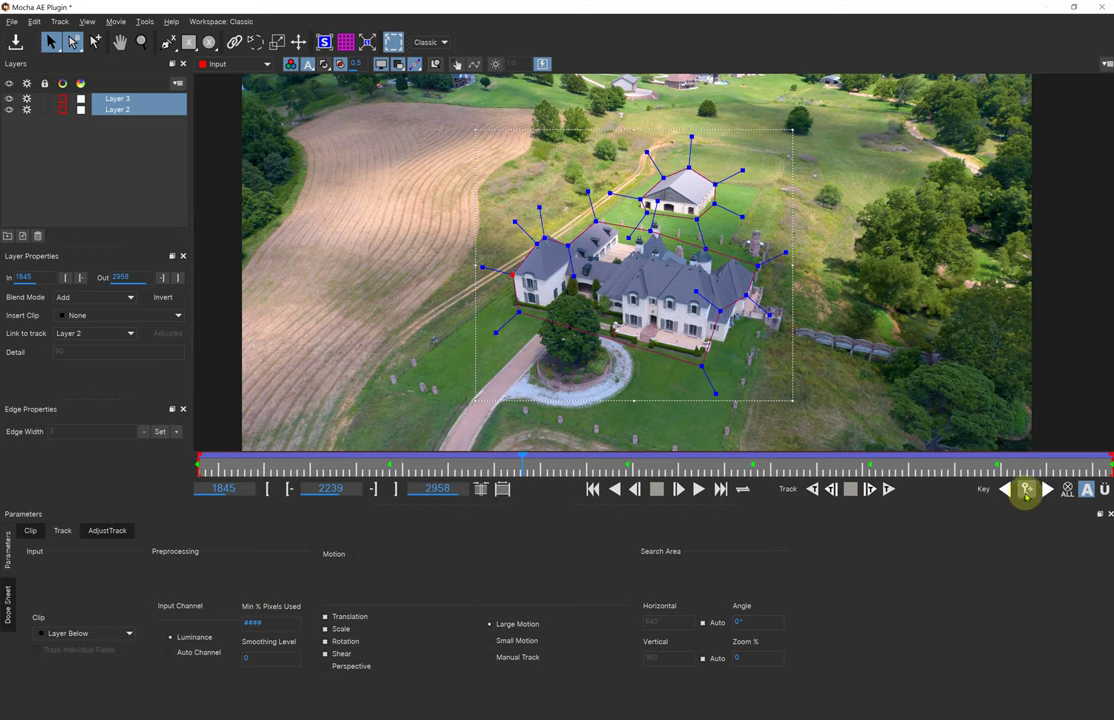
click(1024, 492)
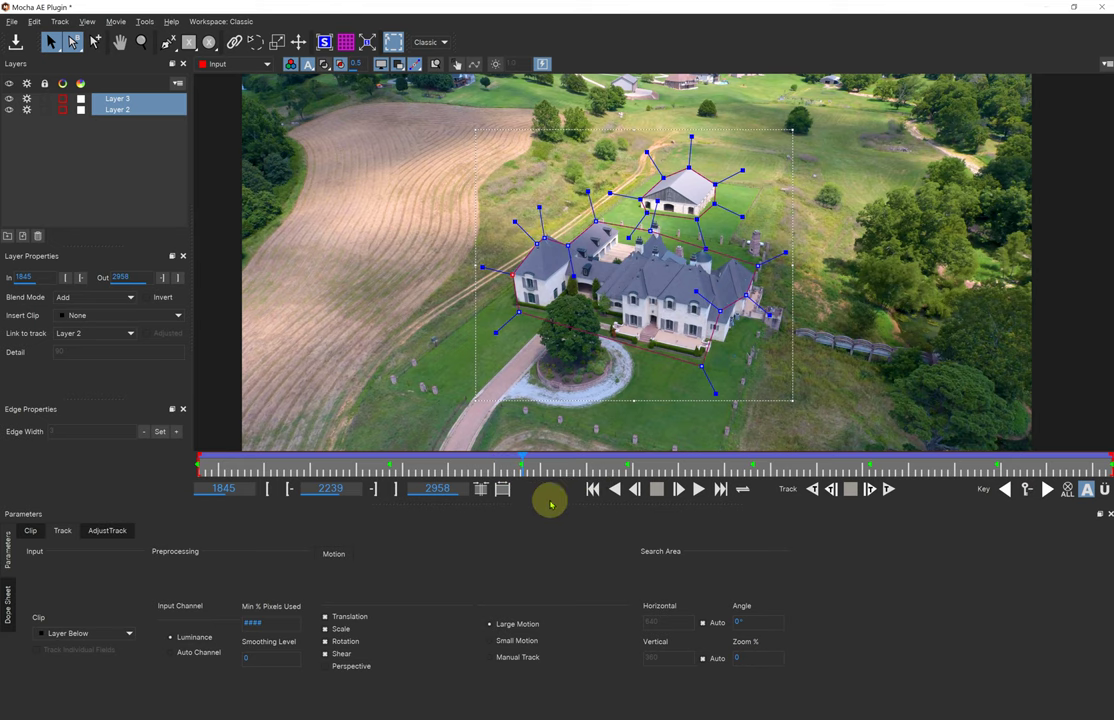
click(303, 469)
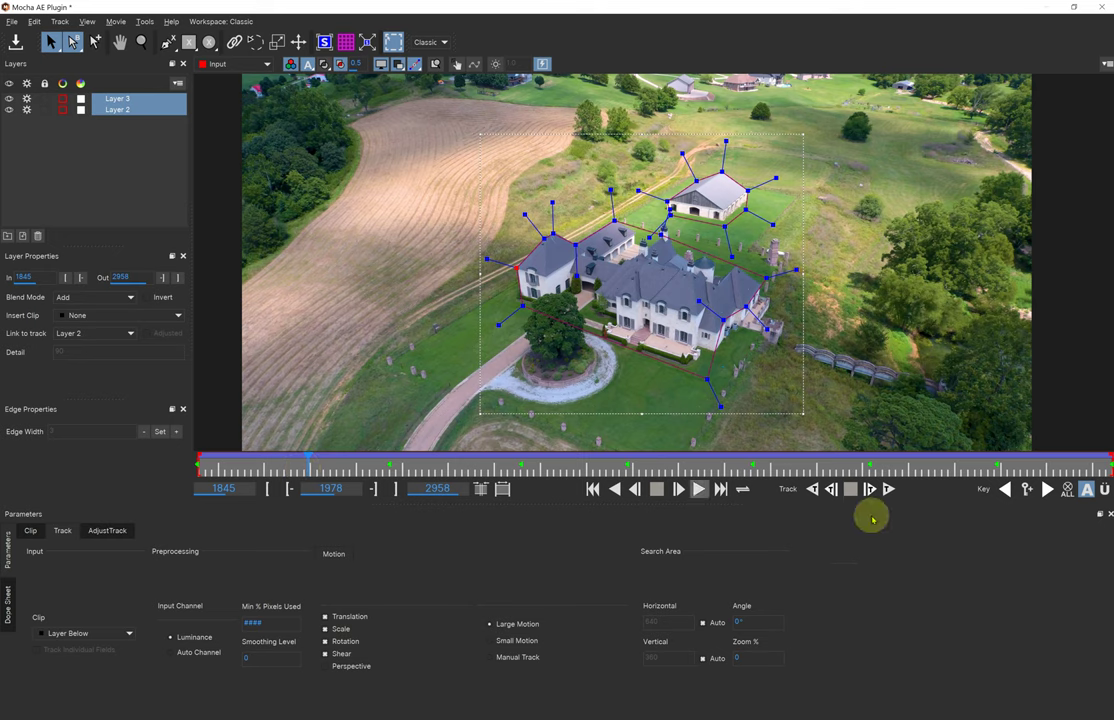
click(1024, 490)
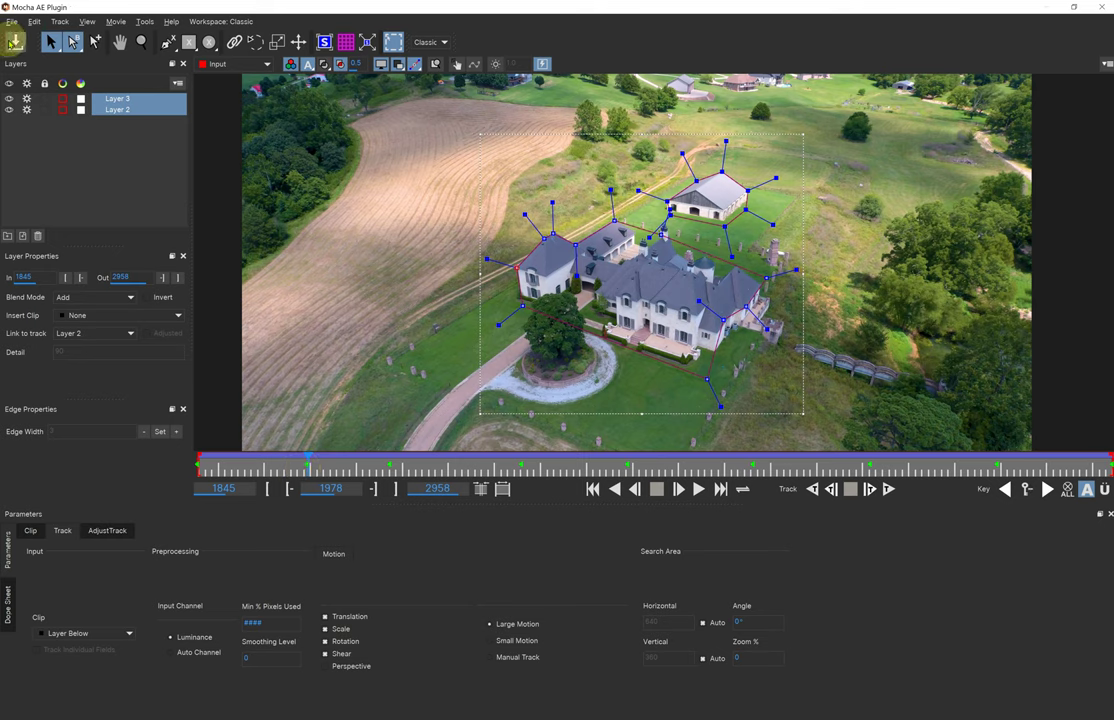
click(1101, 7)
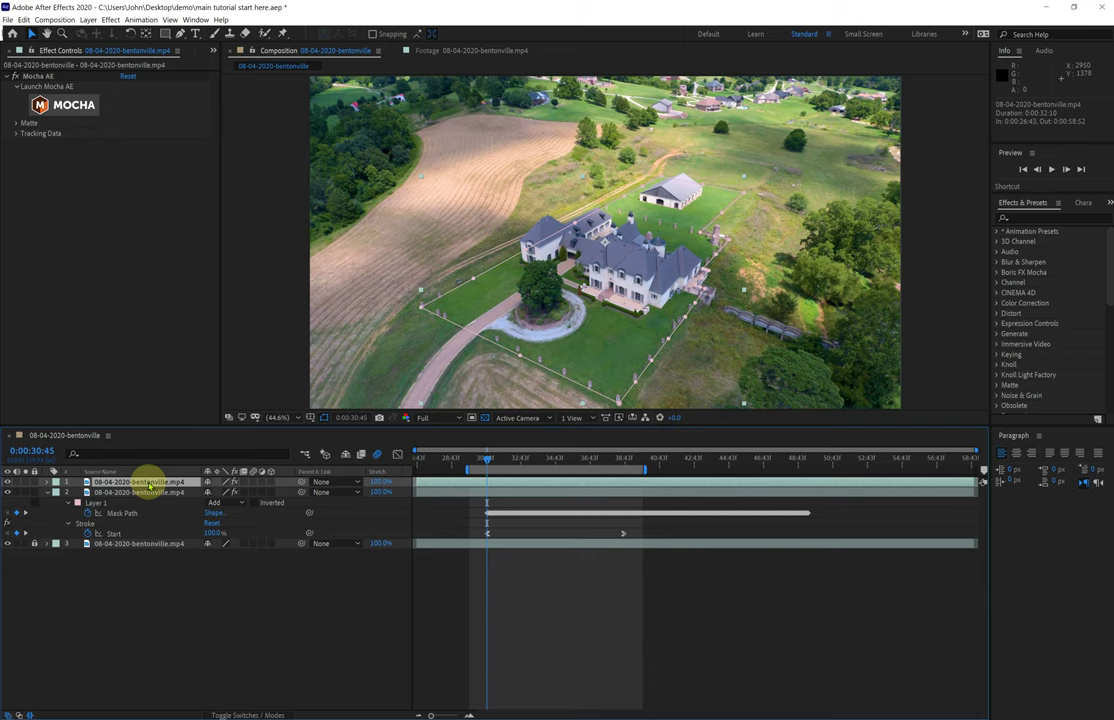
- In After Effects, delete the Layer 1 mask from the top clip layer and enable Apply Matte in its Mocha AE effect
key(ctrl+v)
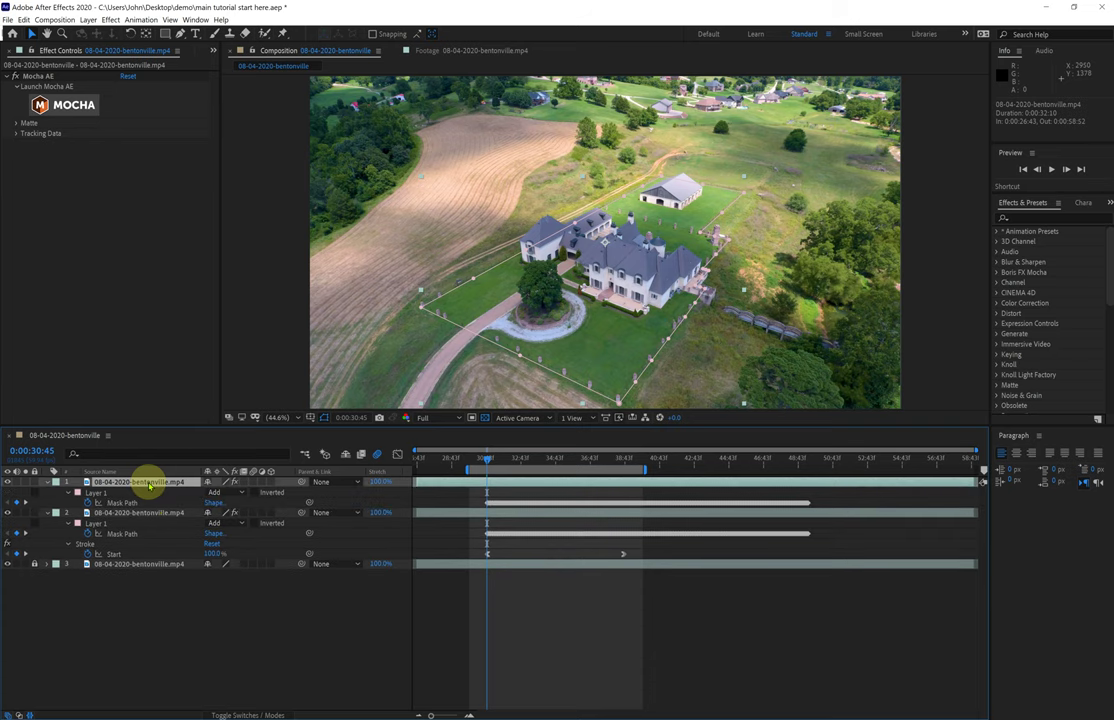
click(95, 493)
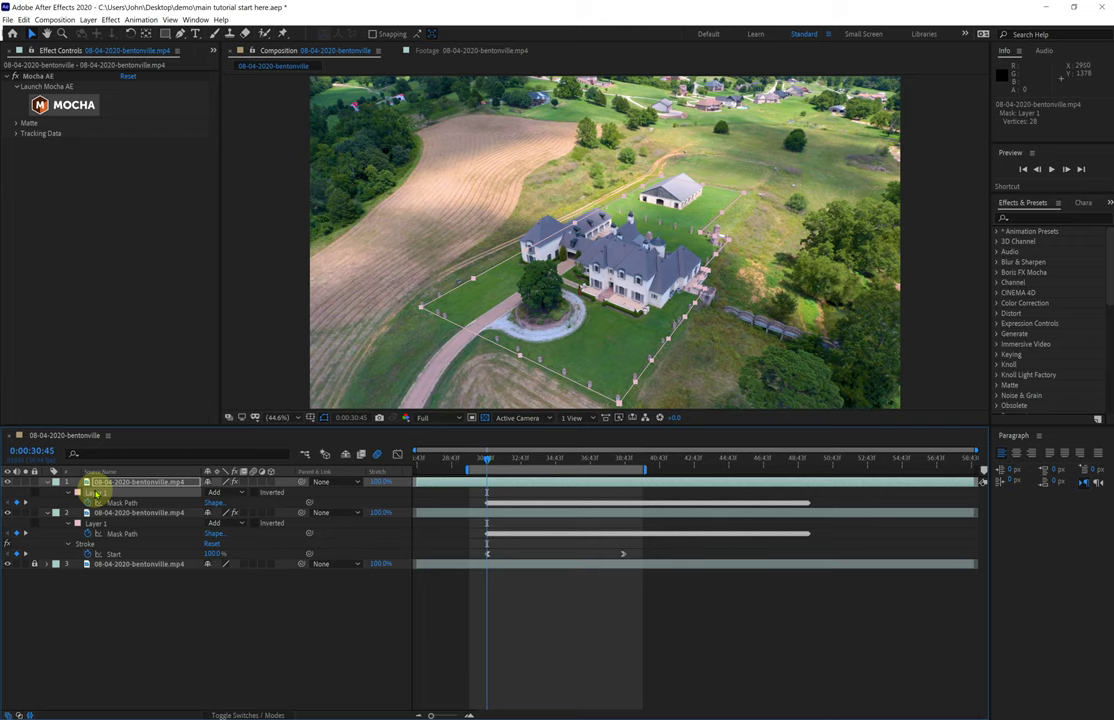
key(Delete)
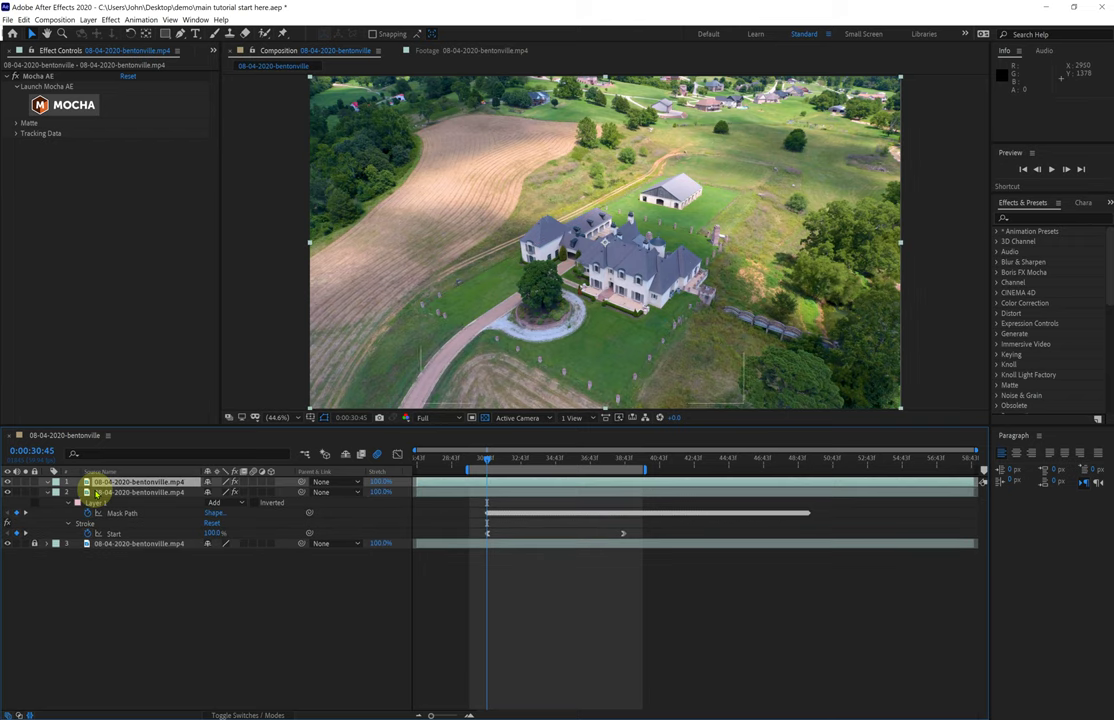
click(17, 123)
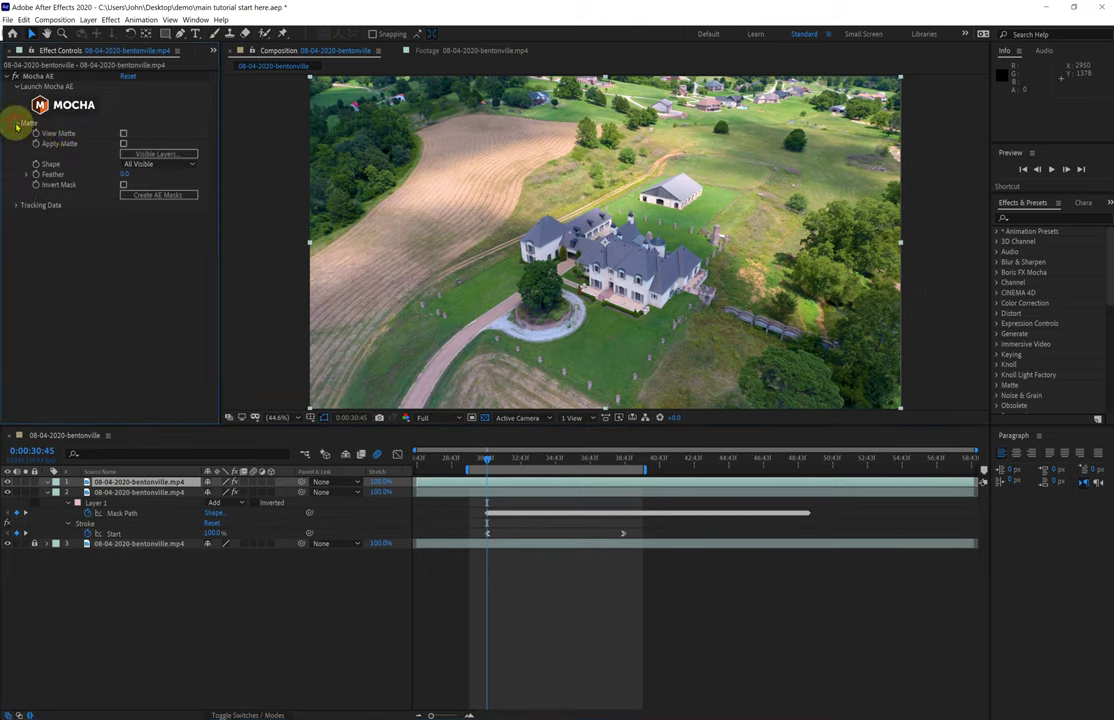
click(123, 143)
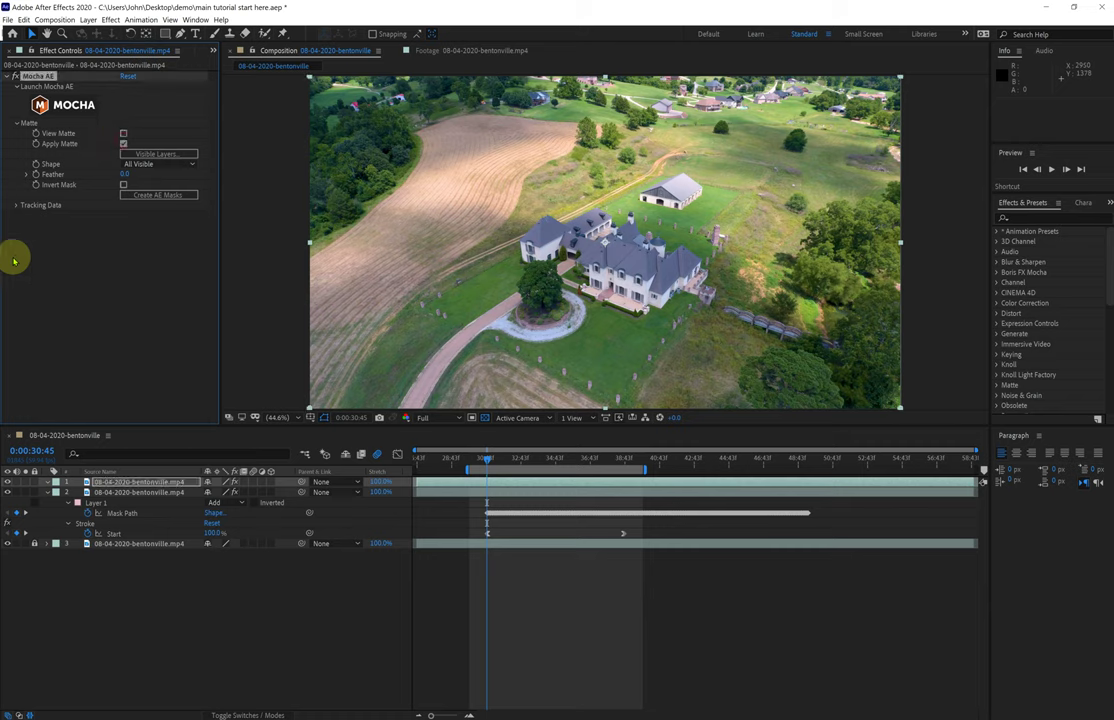
- Unlock and hide the bottom clip layer, hide the top clip layer, and select the middle one
click(7, 544)
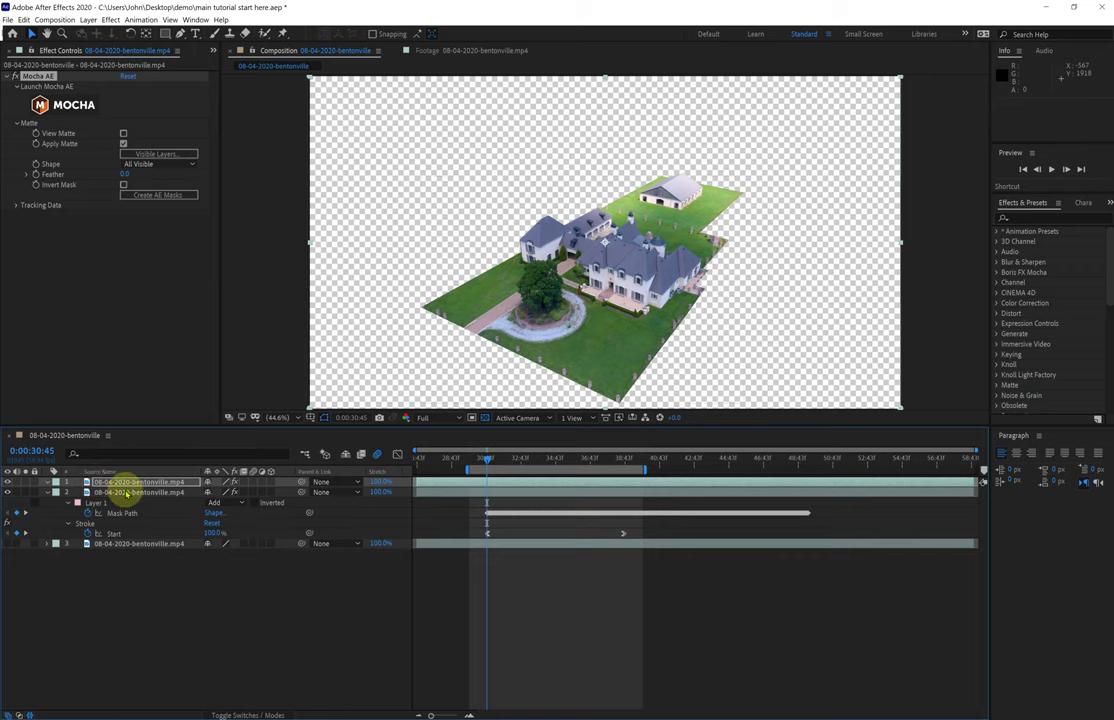
click(7, 482)
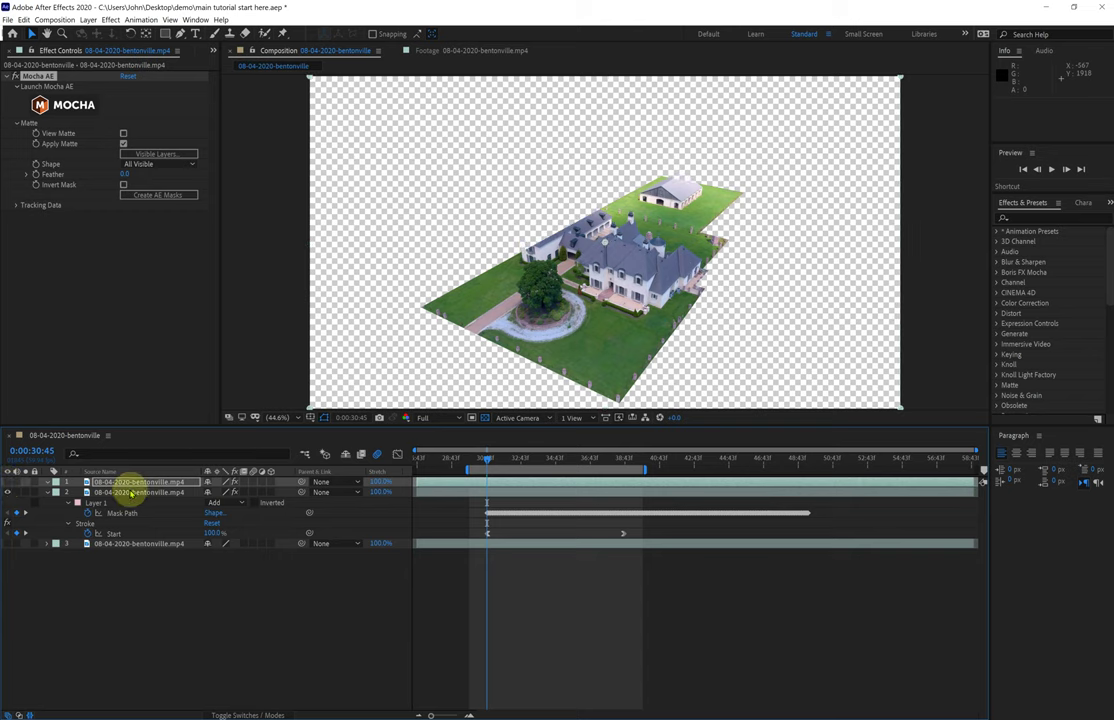
click(130, 493)
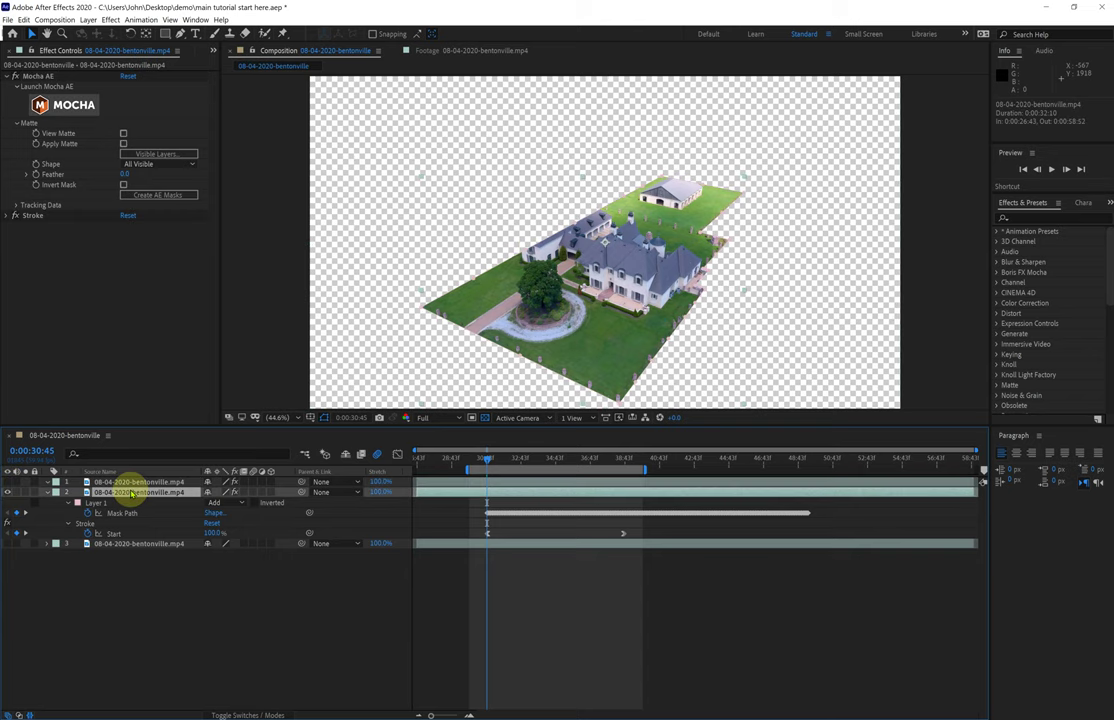
- Make all three clip layers visible so the house and barn cutout sits above the stroked outline and the full footage
click(7, 492)
click(7, 488)
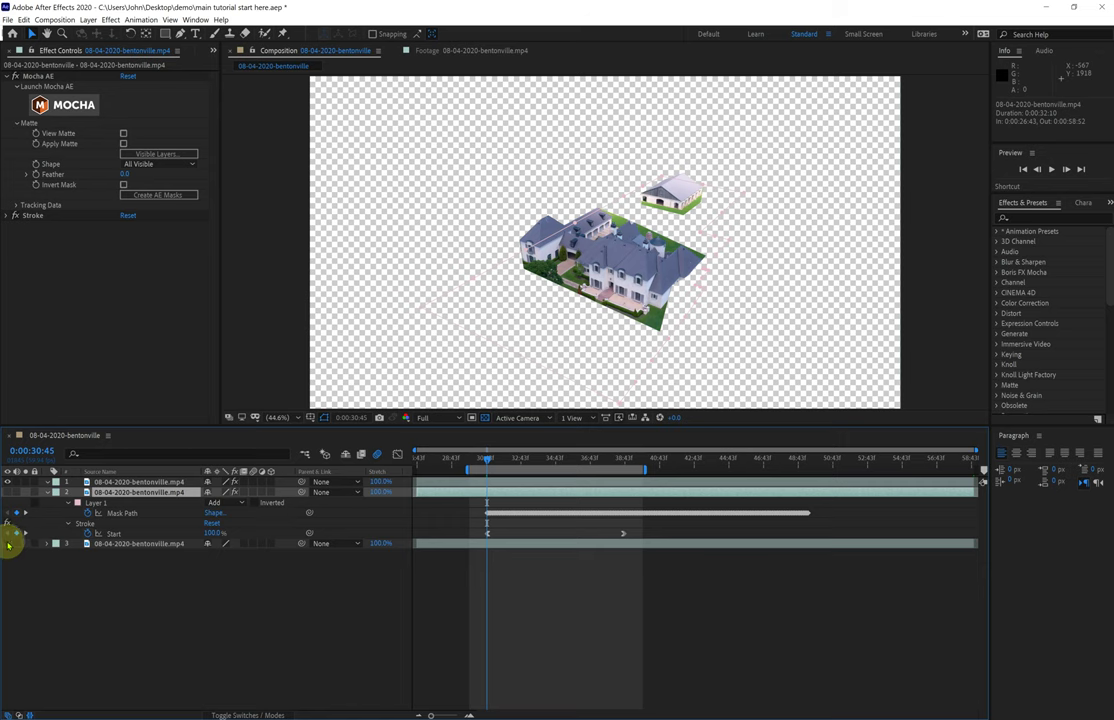
click(8, 543)
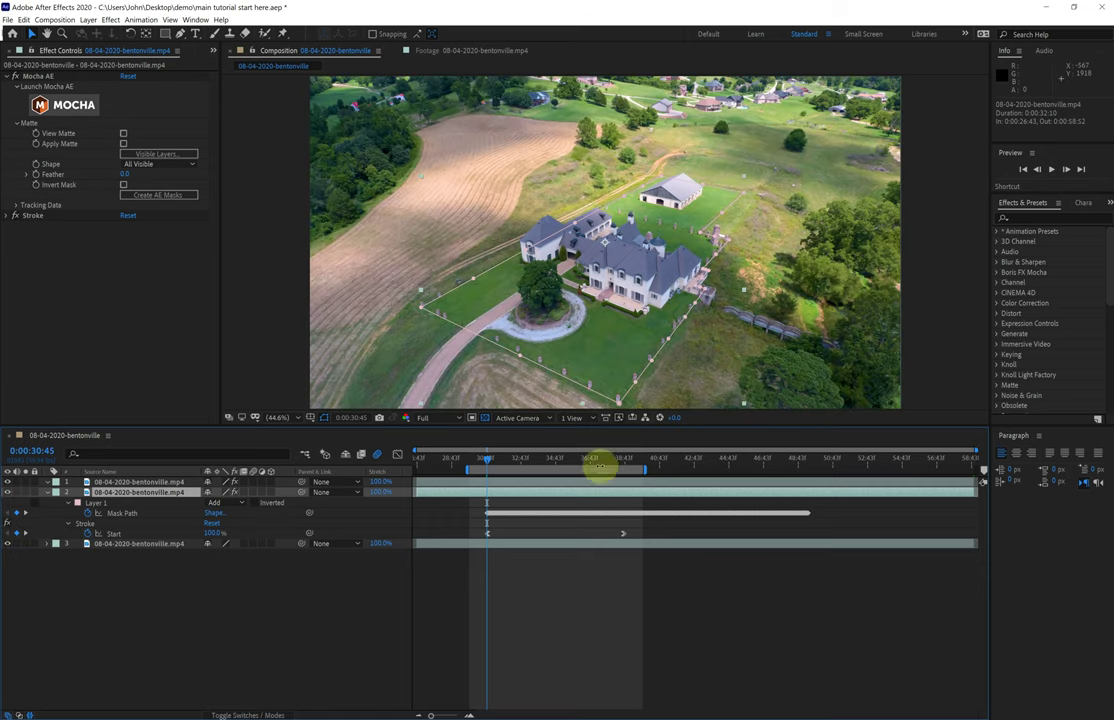
- Set the composition preview resolution to Quarter and play the outline animation from 0:00:30:04
click(423, 418)
click(432, 486)
click(478, 460)
drag(478, 460, 474, 459)
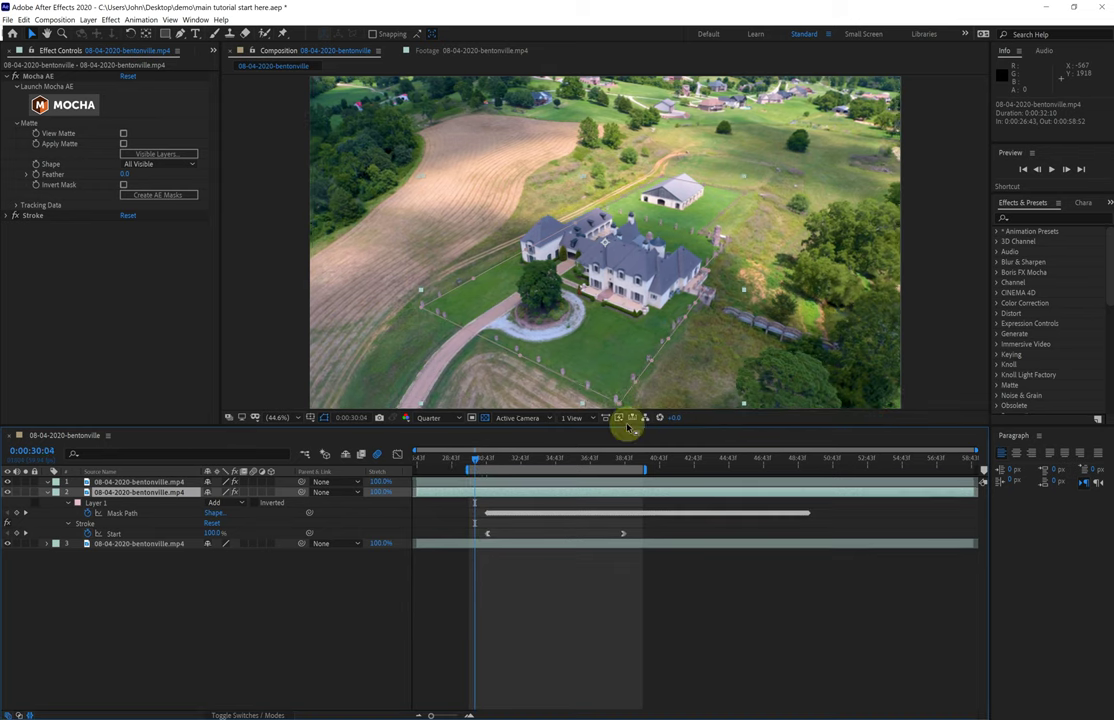
click(1052, 170)
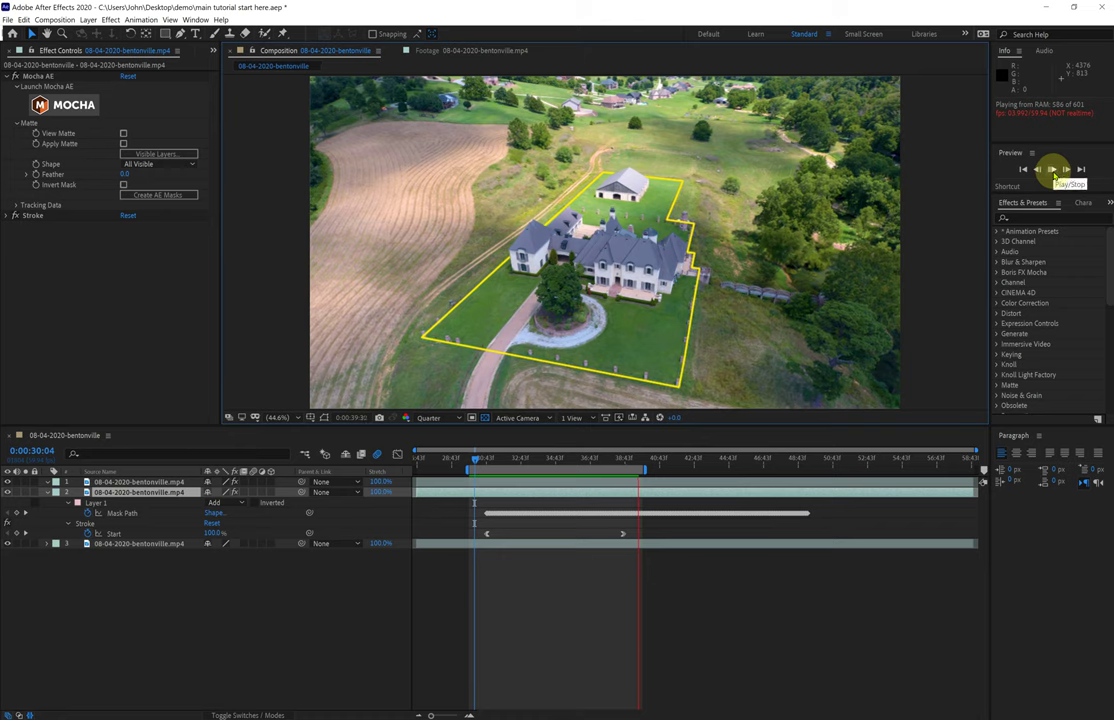
click(1053, 172)
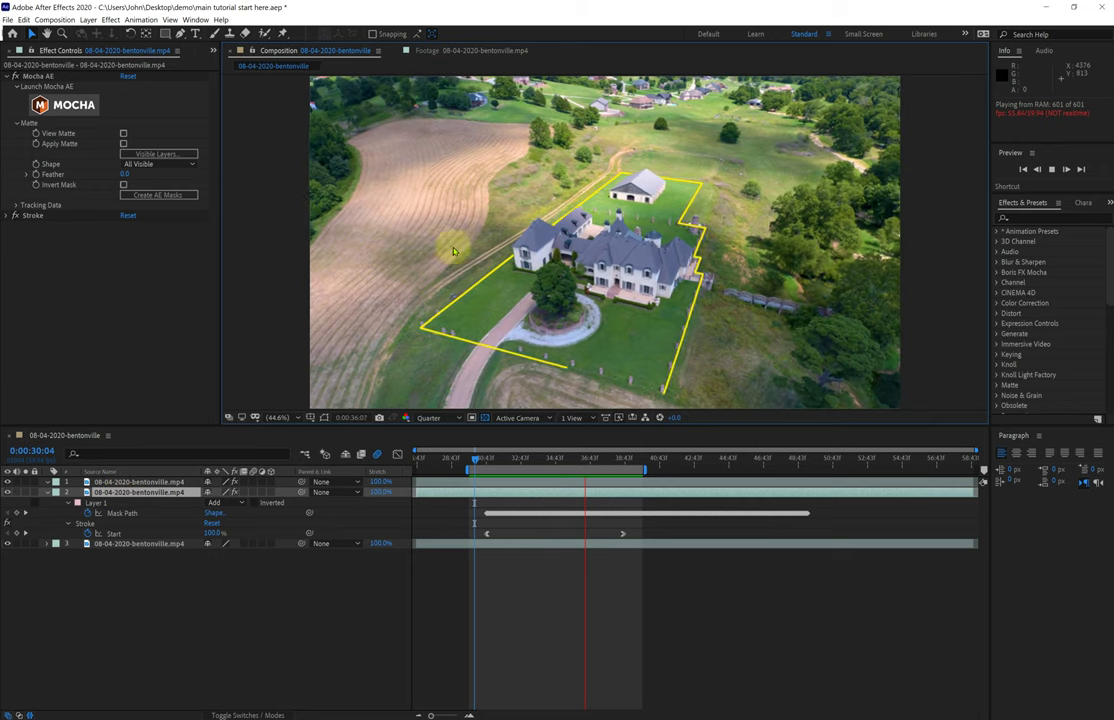
- Try a larger Brush Size for the property outline's Stroke at 0:00:36:51 and undo the change
click(8, 482)
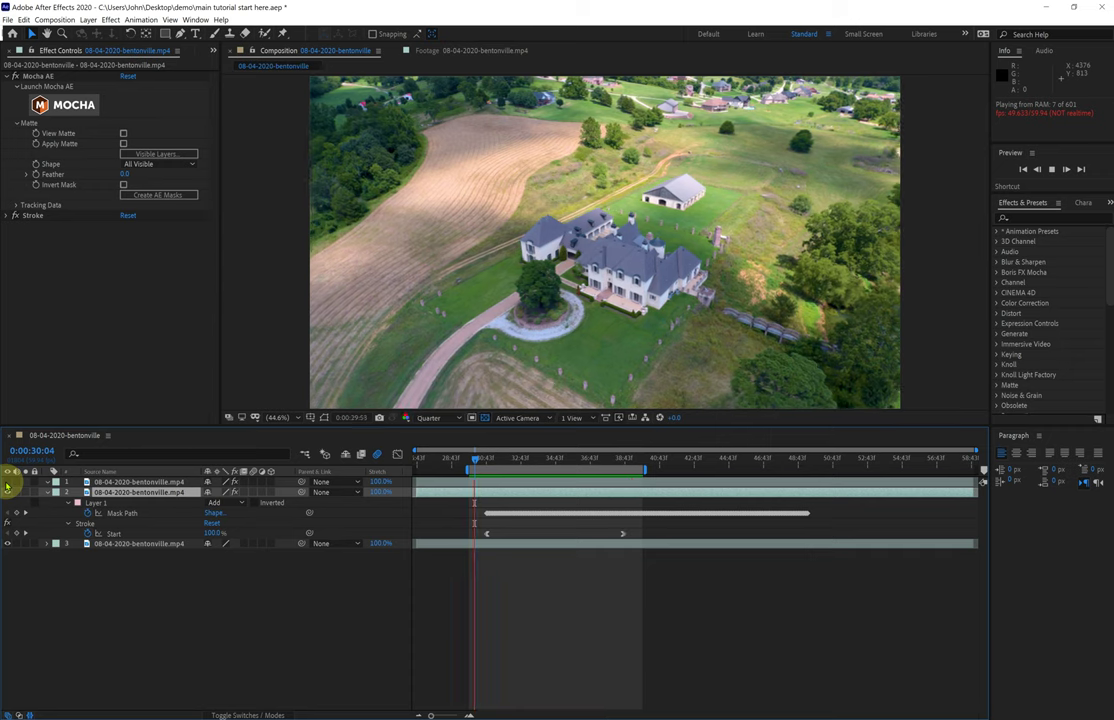
click(527, 462)
drag(527, 462, 592, 462)
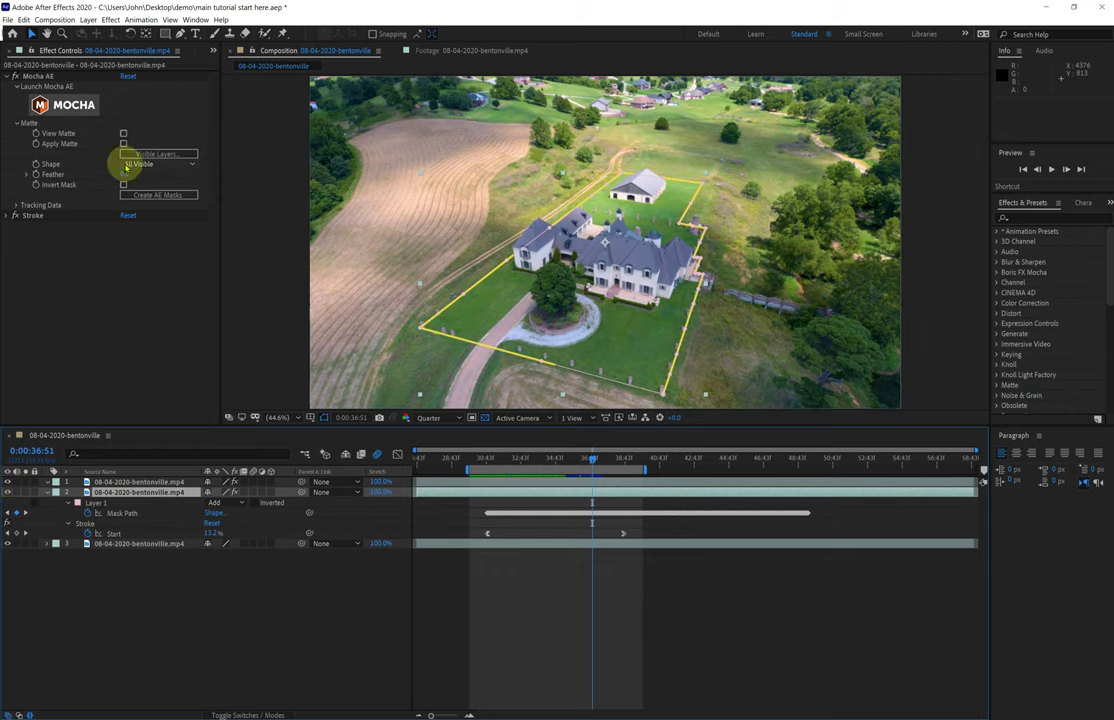
click(9, 215)
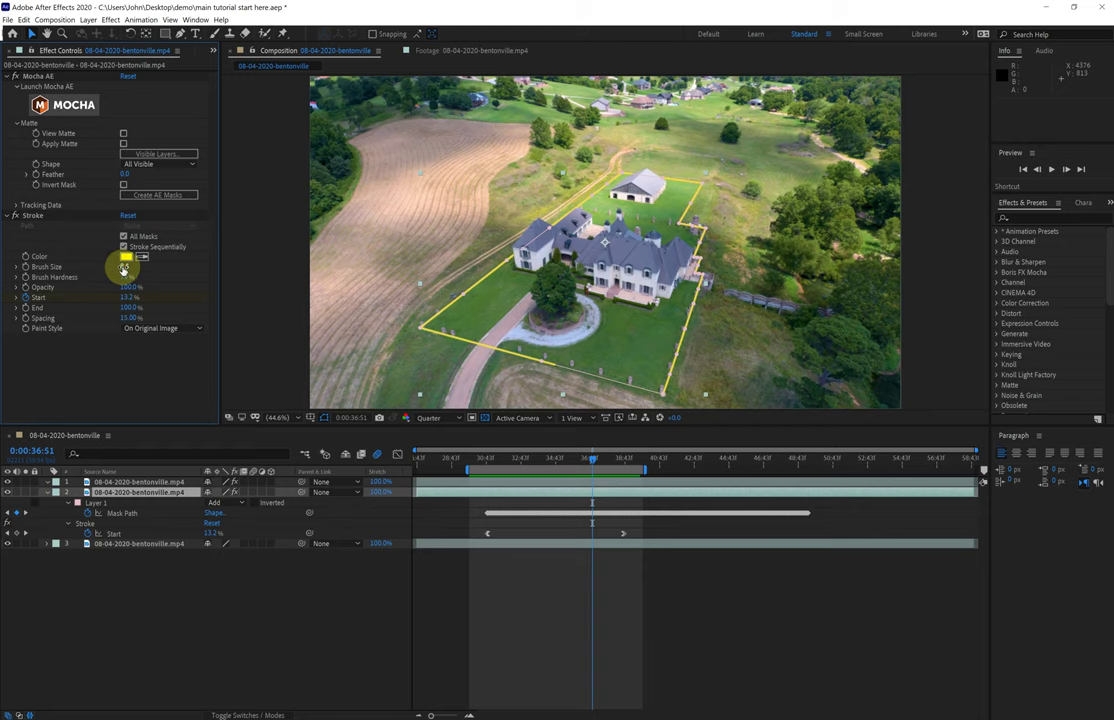
mouse_move(124, 268)
mouse_down()
mouse_move(246, 269)
mouse_move(203, 279)
mouse_up()
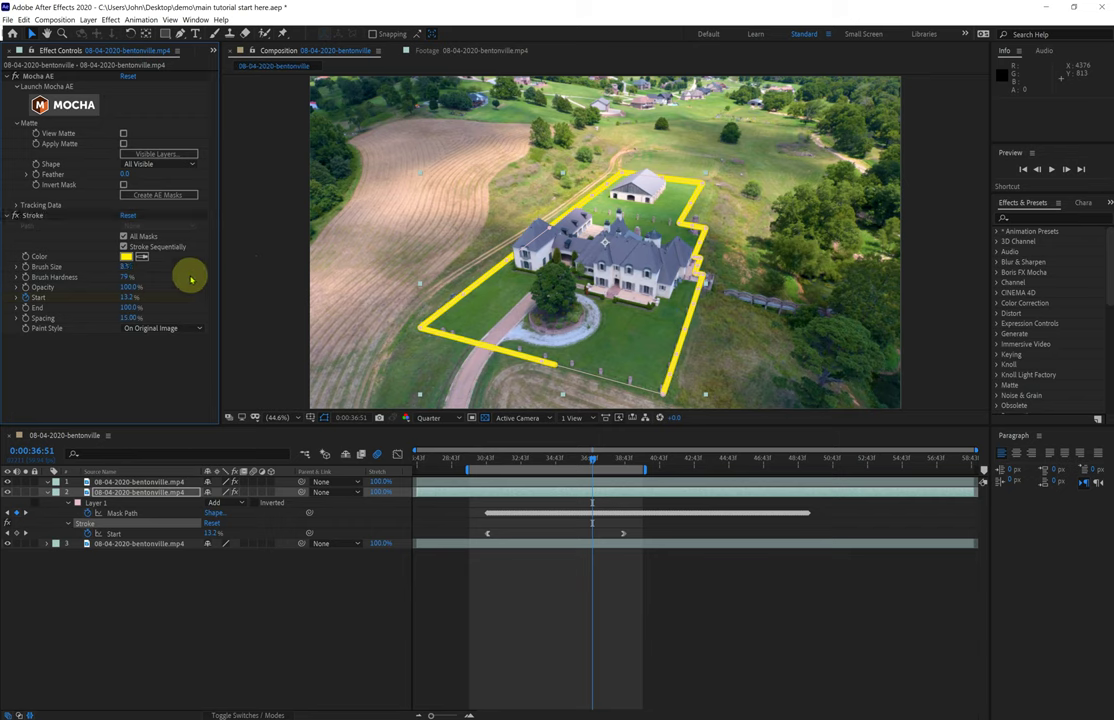
key(ctrl+z)
click(252, 586)
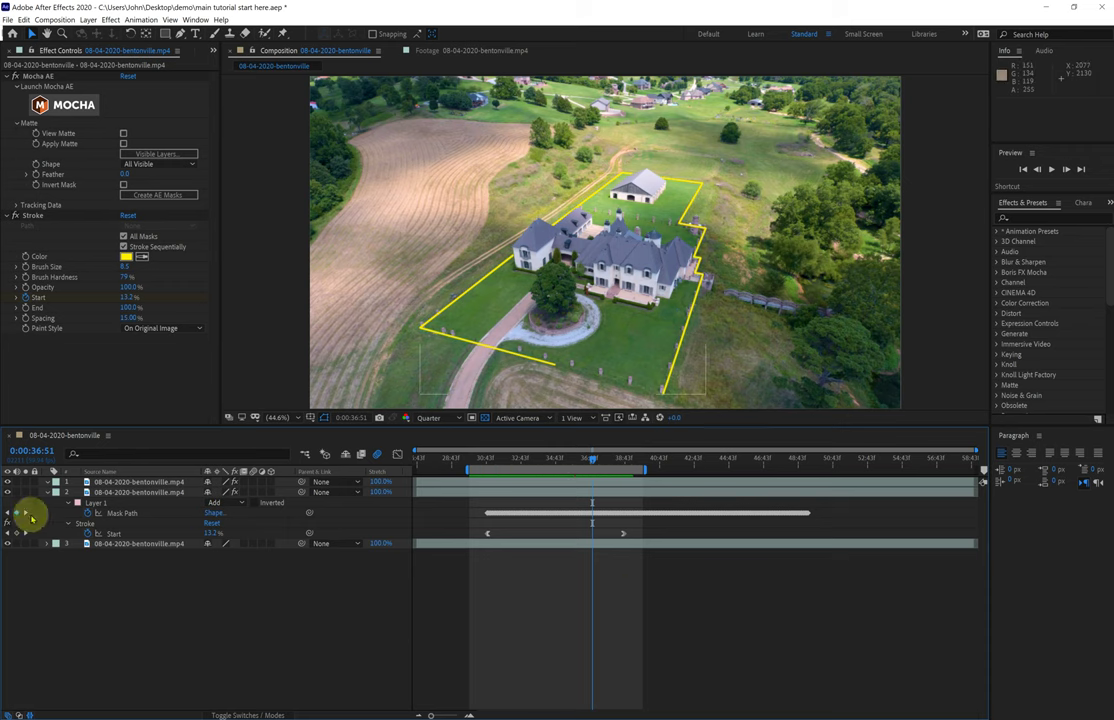
click(98, 503)
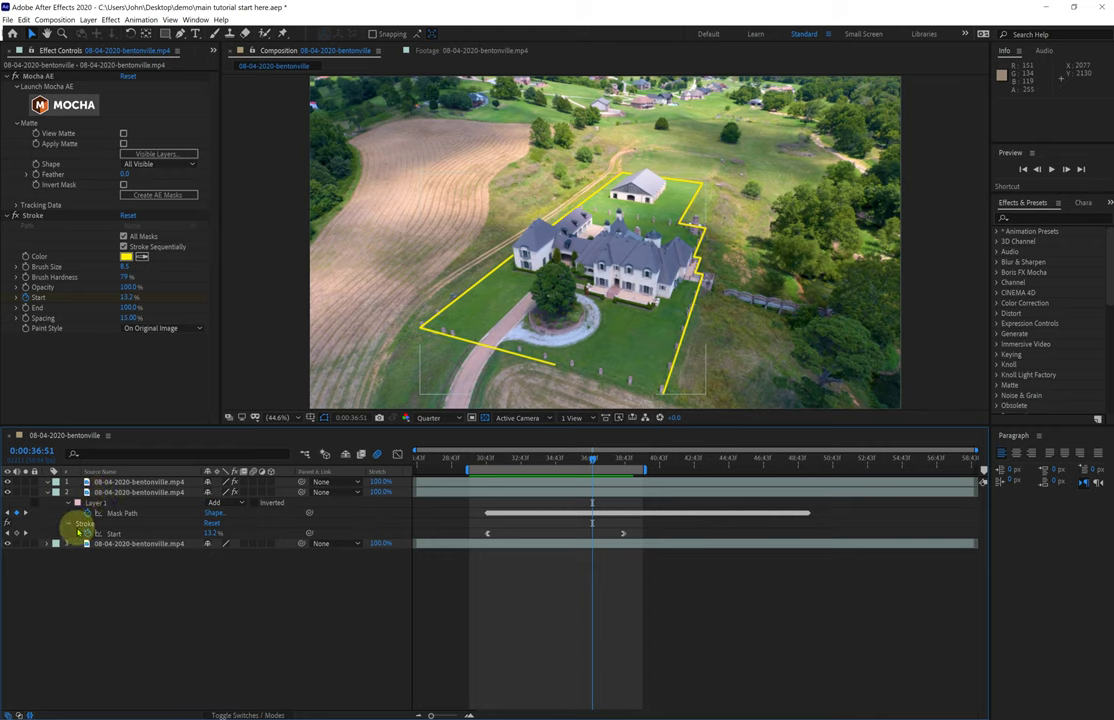